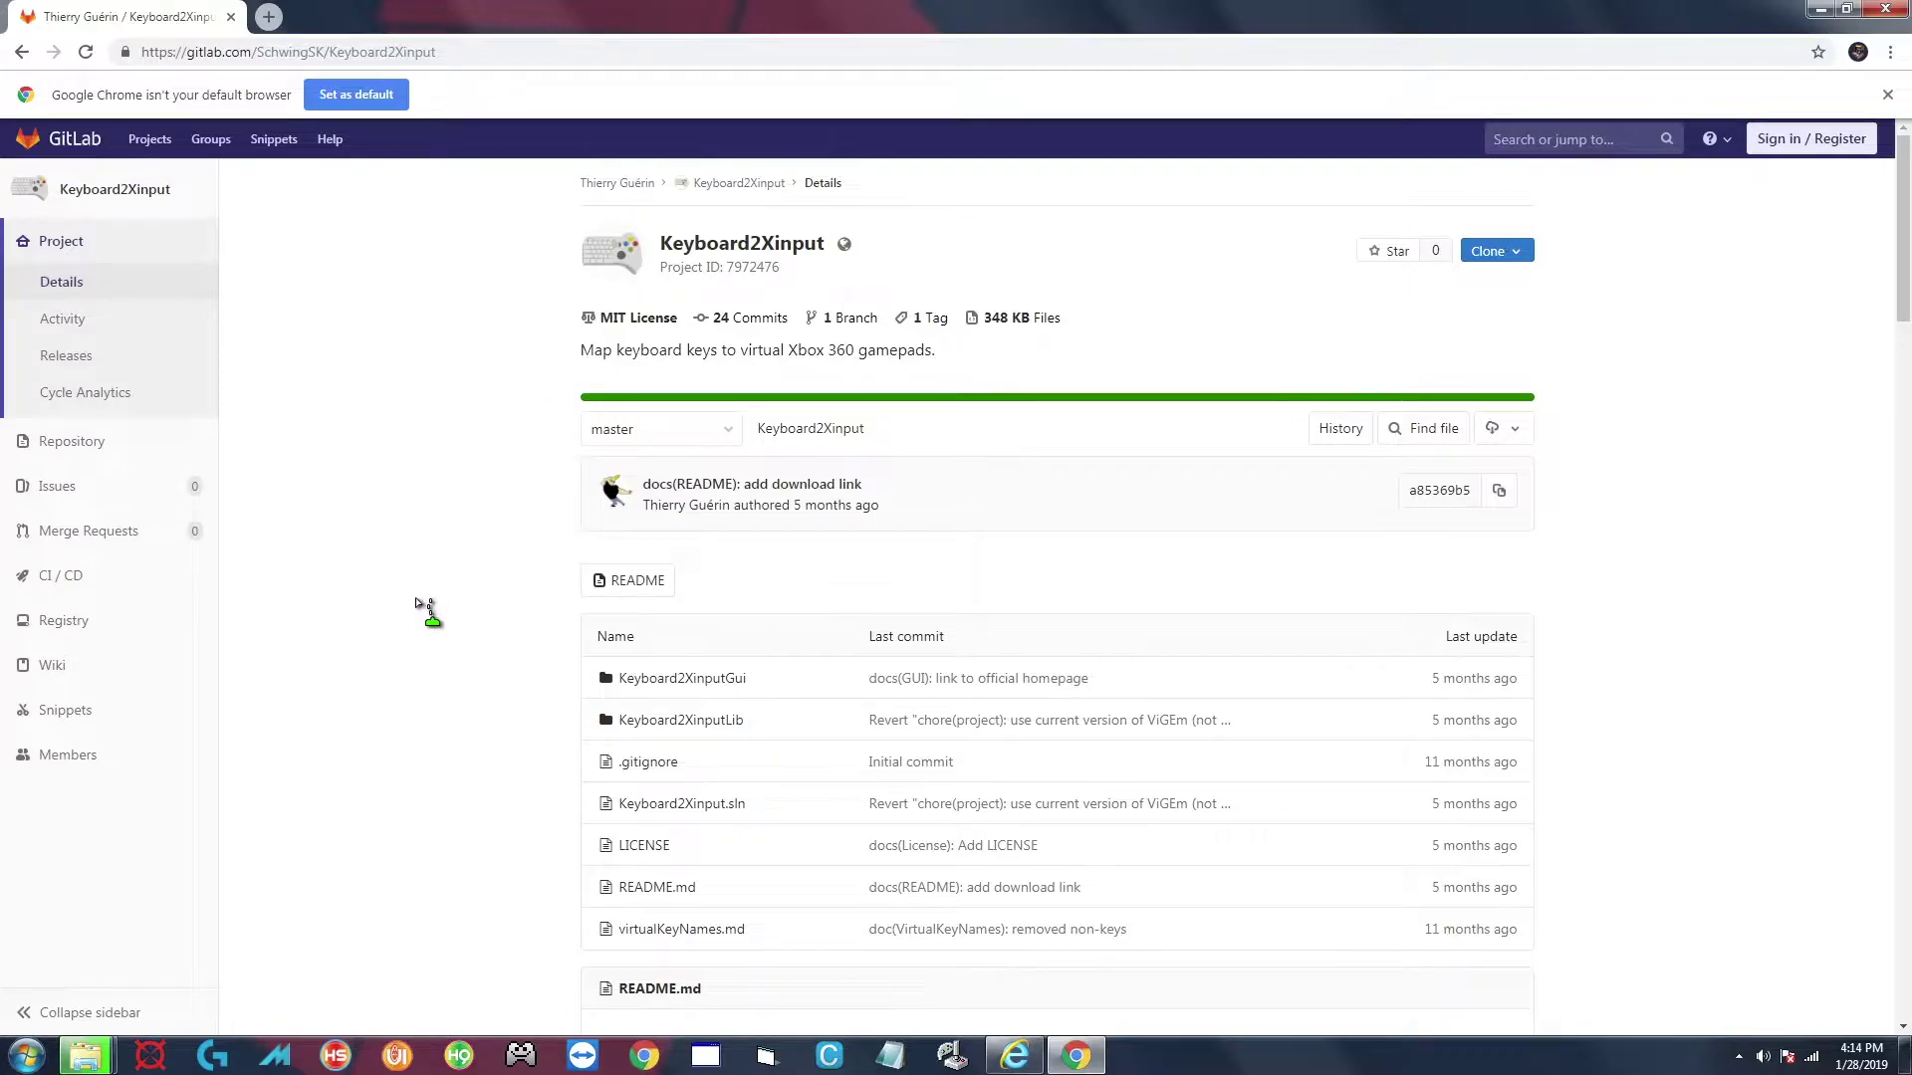
Review the Keyboard2Xinput README, especially its Requirements section on the ViGEm Bus Driver.
scroll(418, 602, "up", 4)
scroll(423, 602, "up", 20)
scroll(443, 587, "down", 20)
scroll(443, 586, "up", 10)
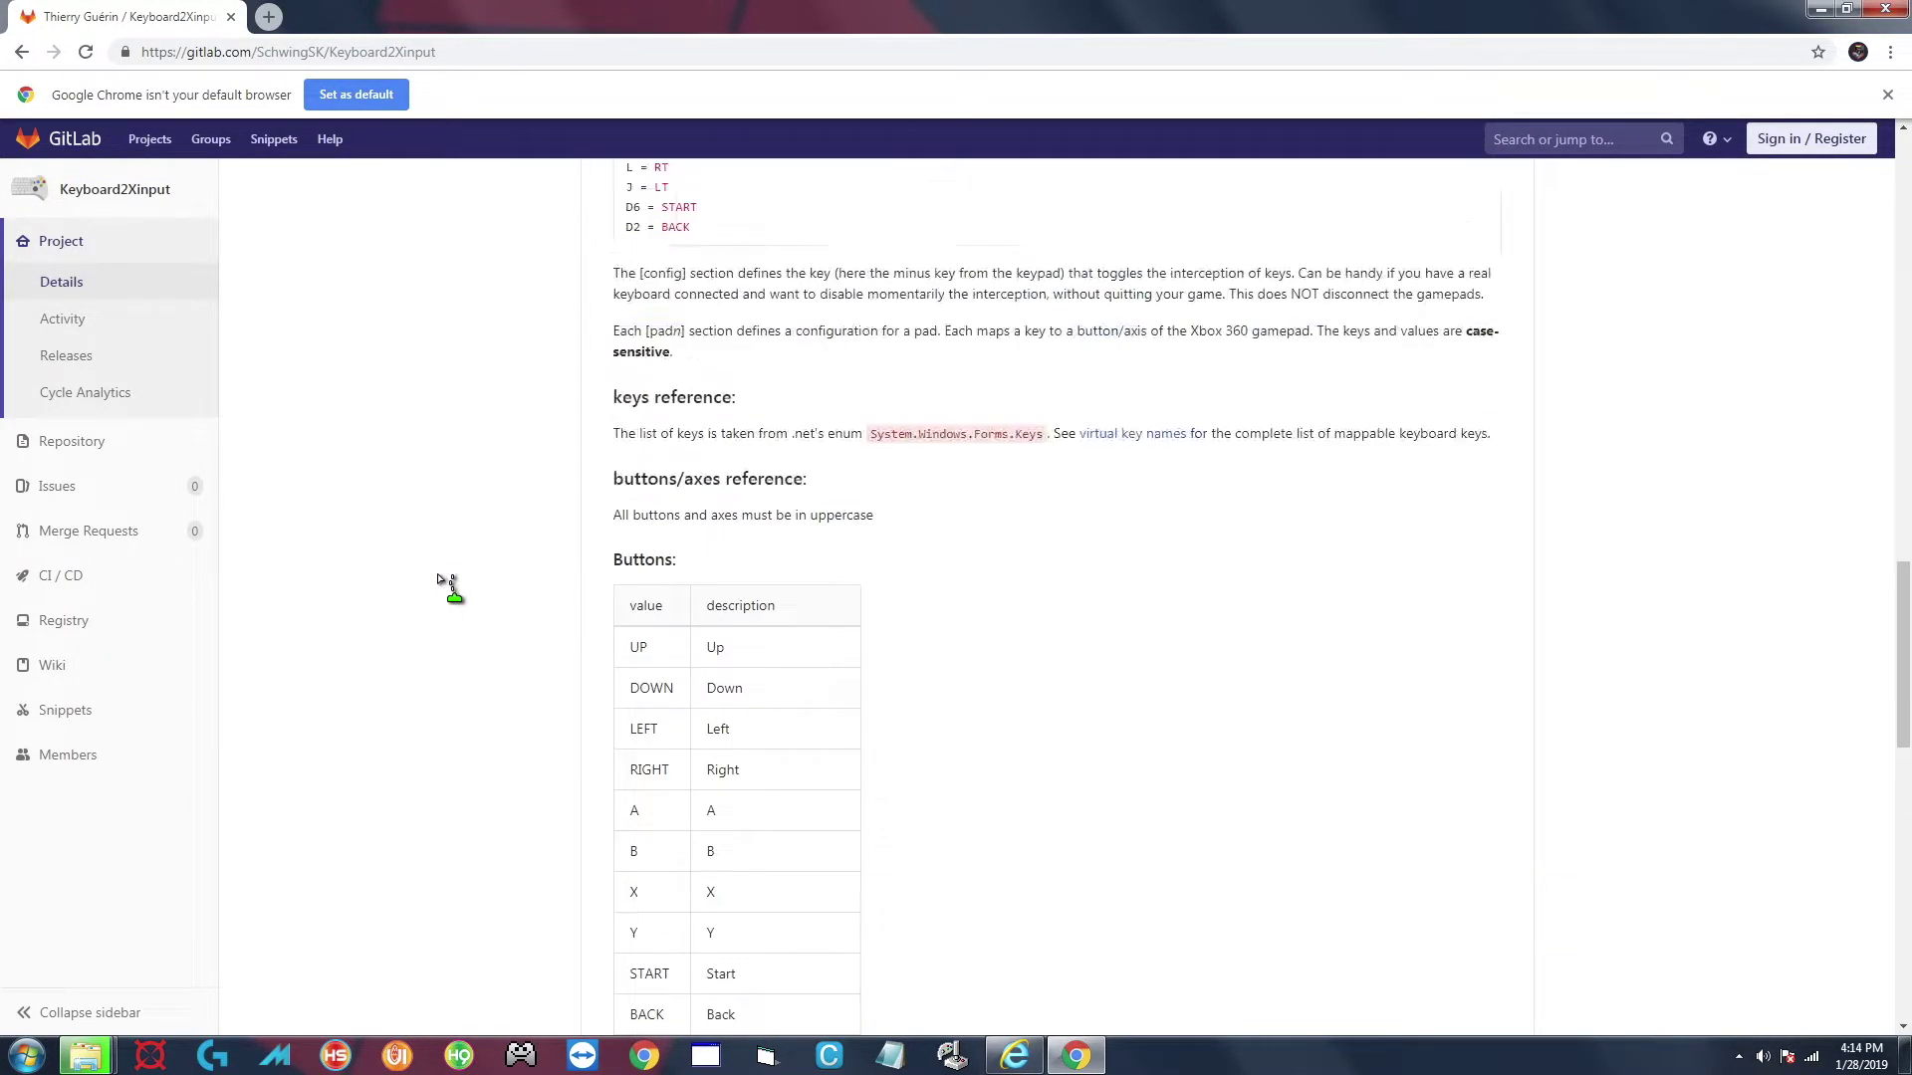
scroll(438, 578, "up", 12)
scroll(481, 565, "up", 2)
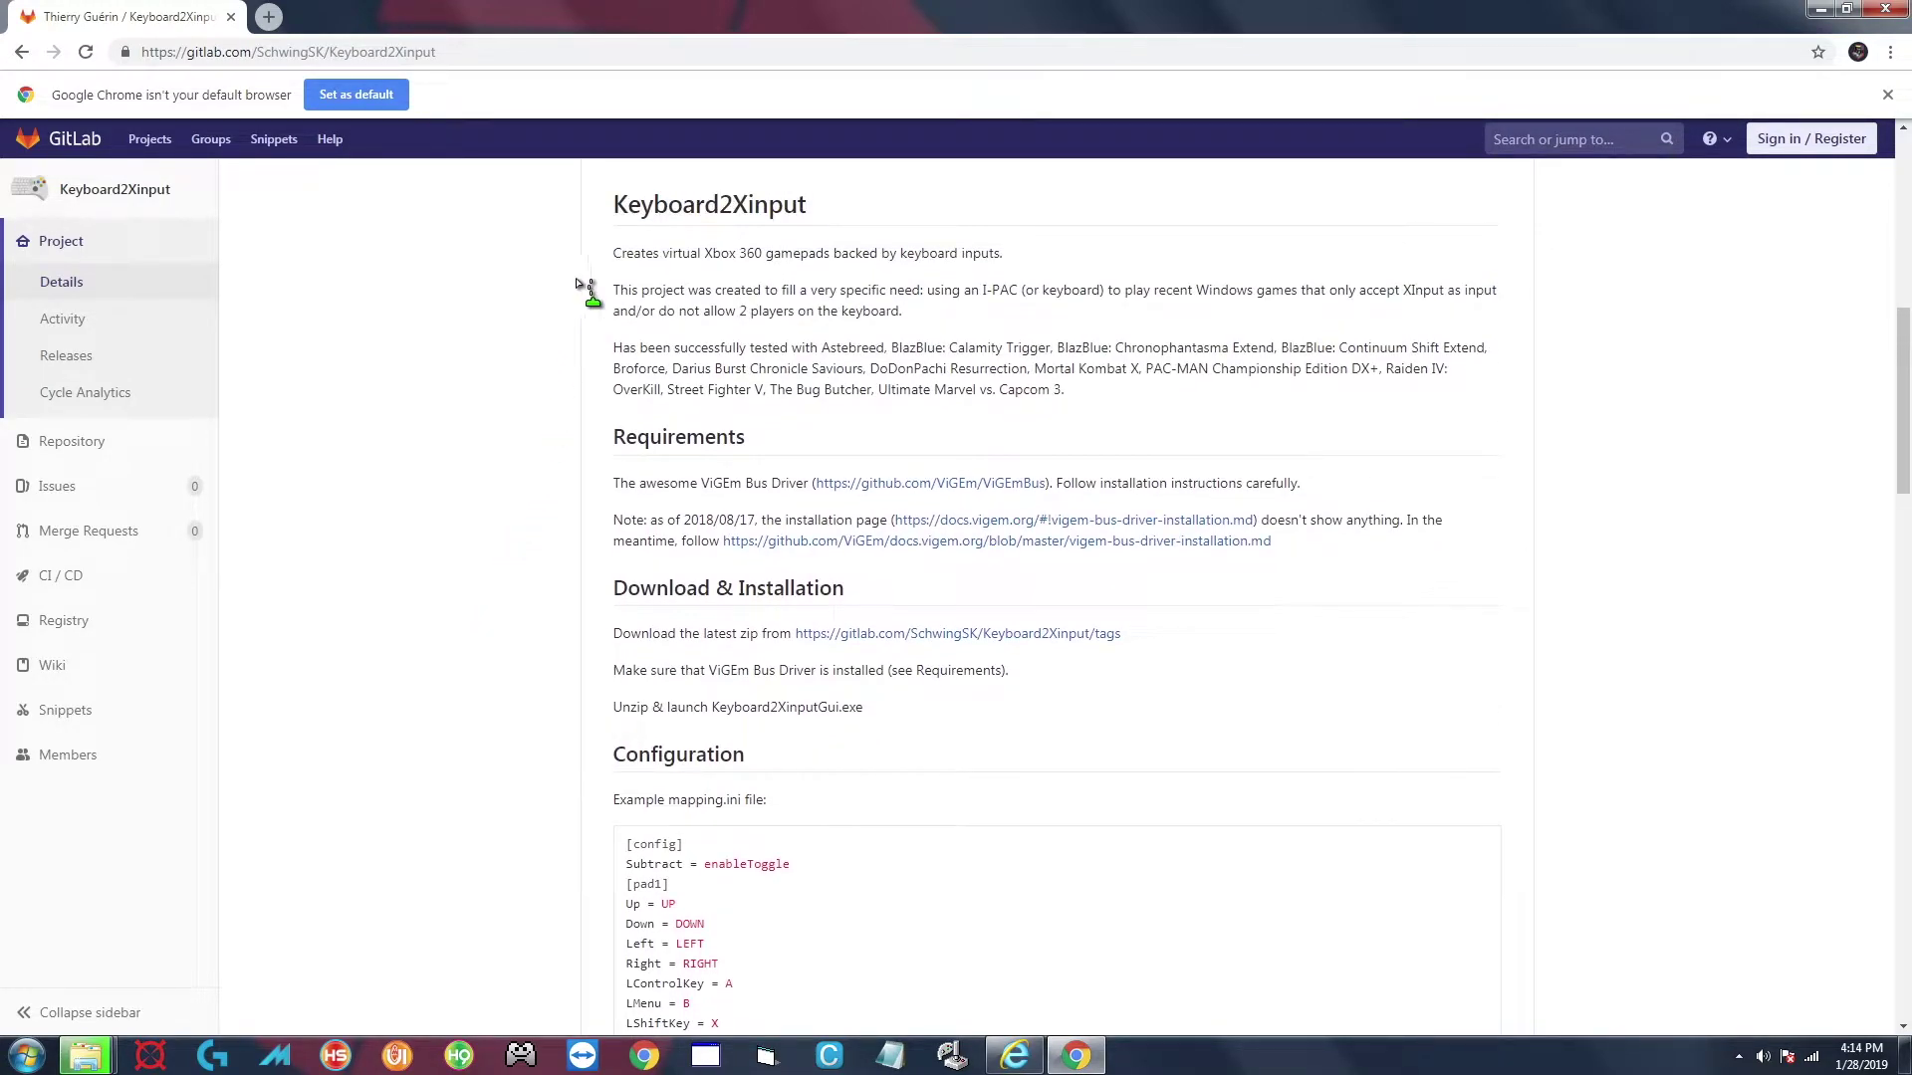
scroll(530, 410, "down", 3)
scroll(533, 413, "up", 2)
left_click_drag(625, 336, 802, 336)
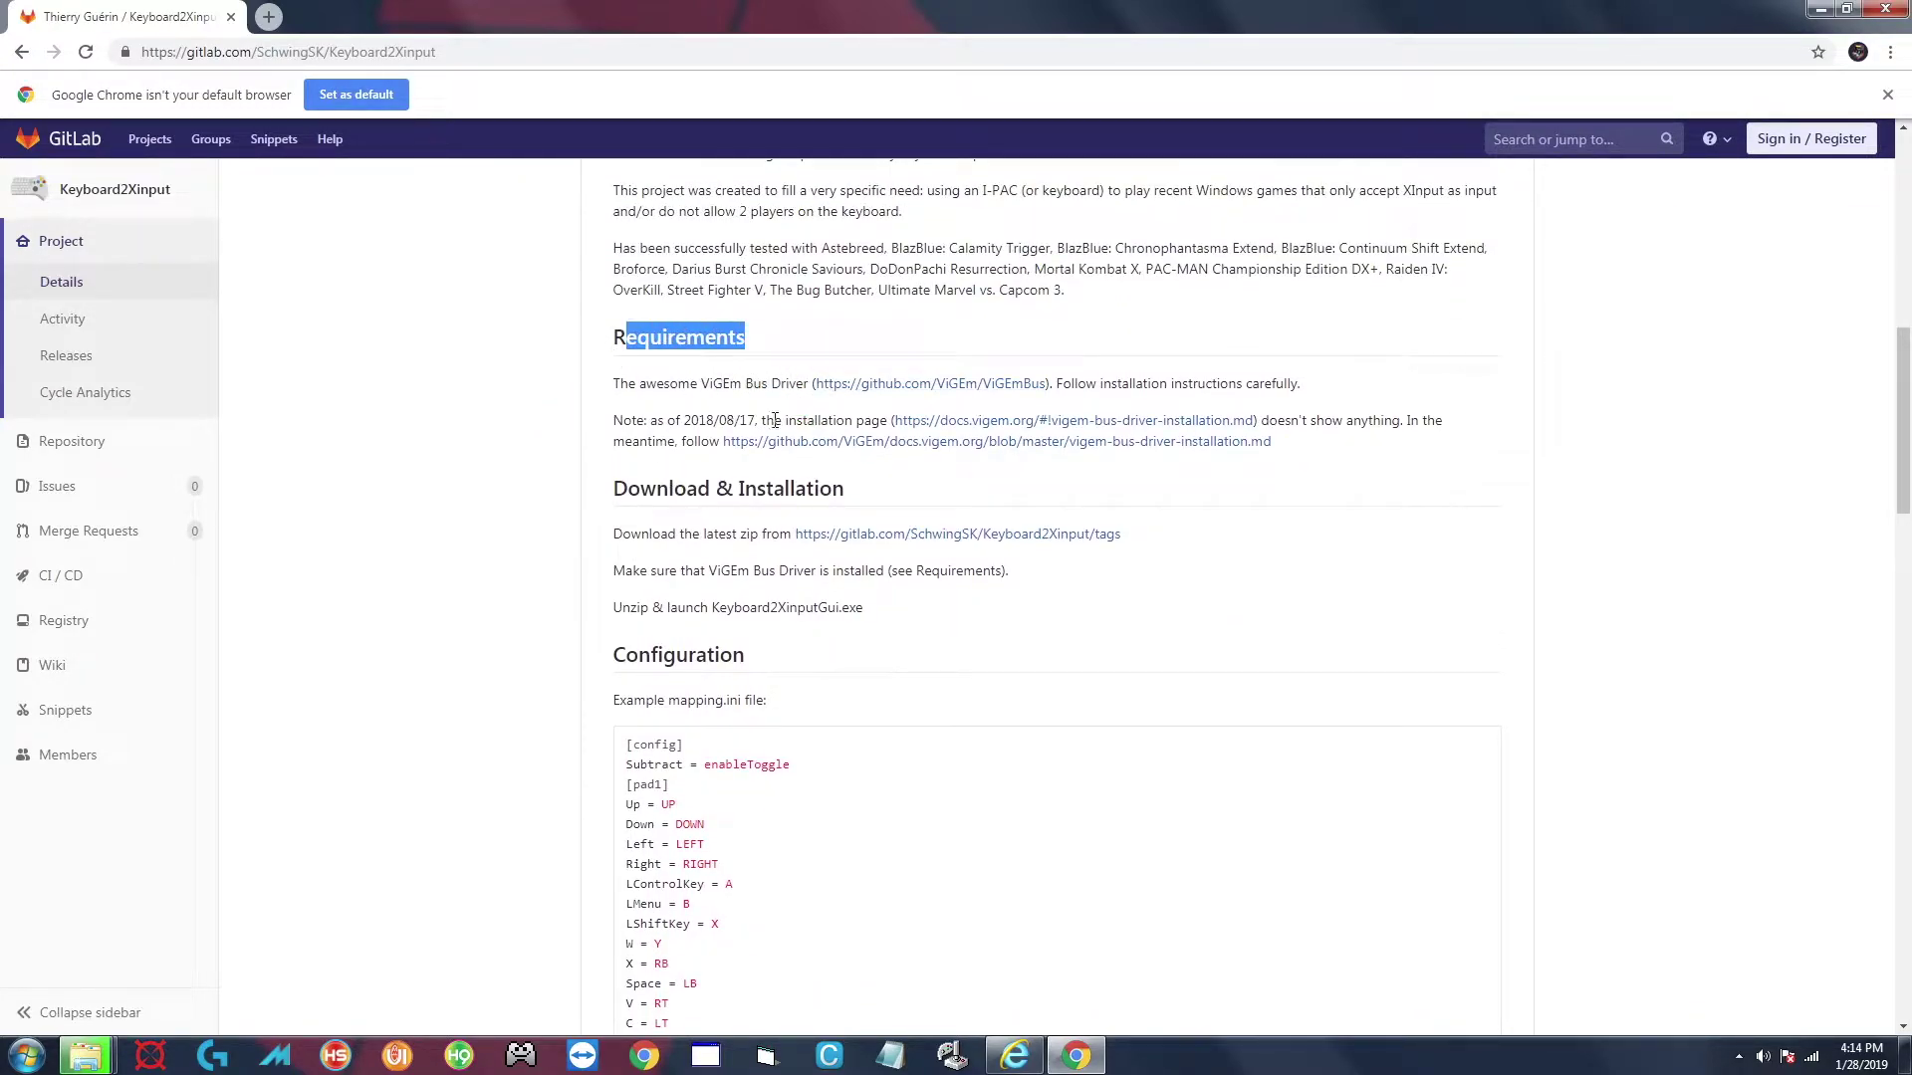
left_click(776, 383)
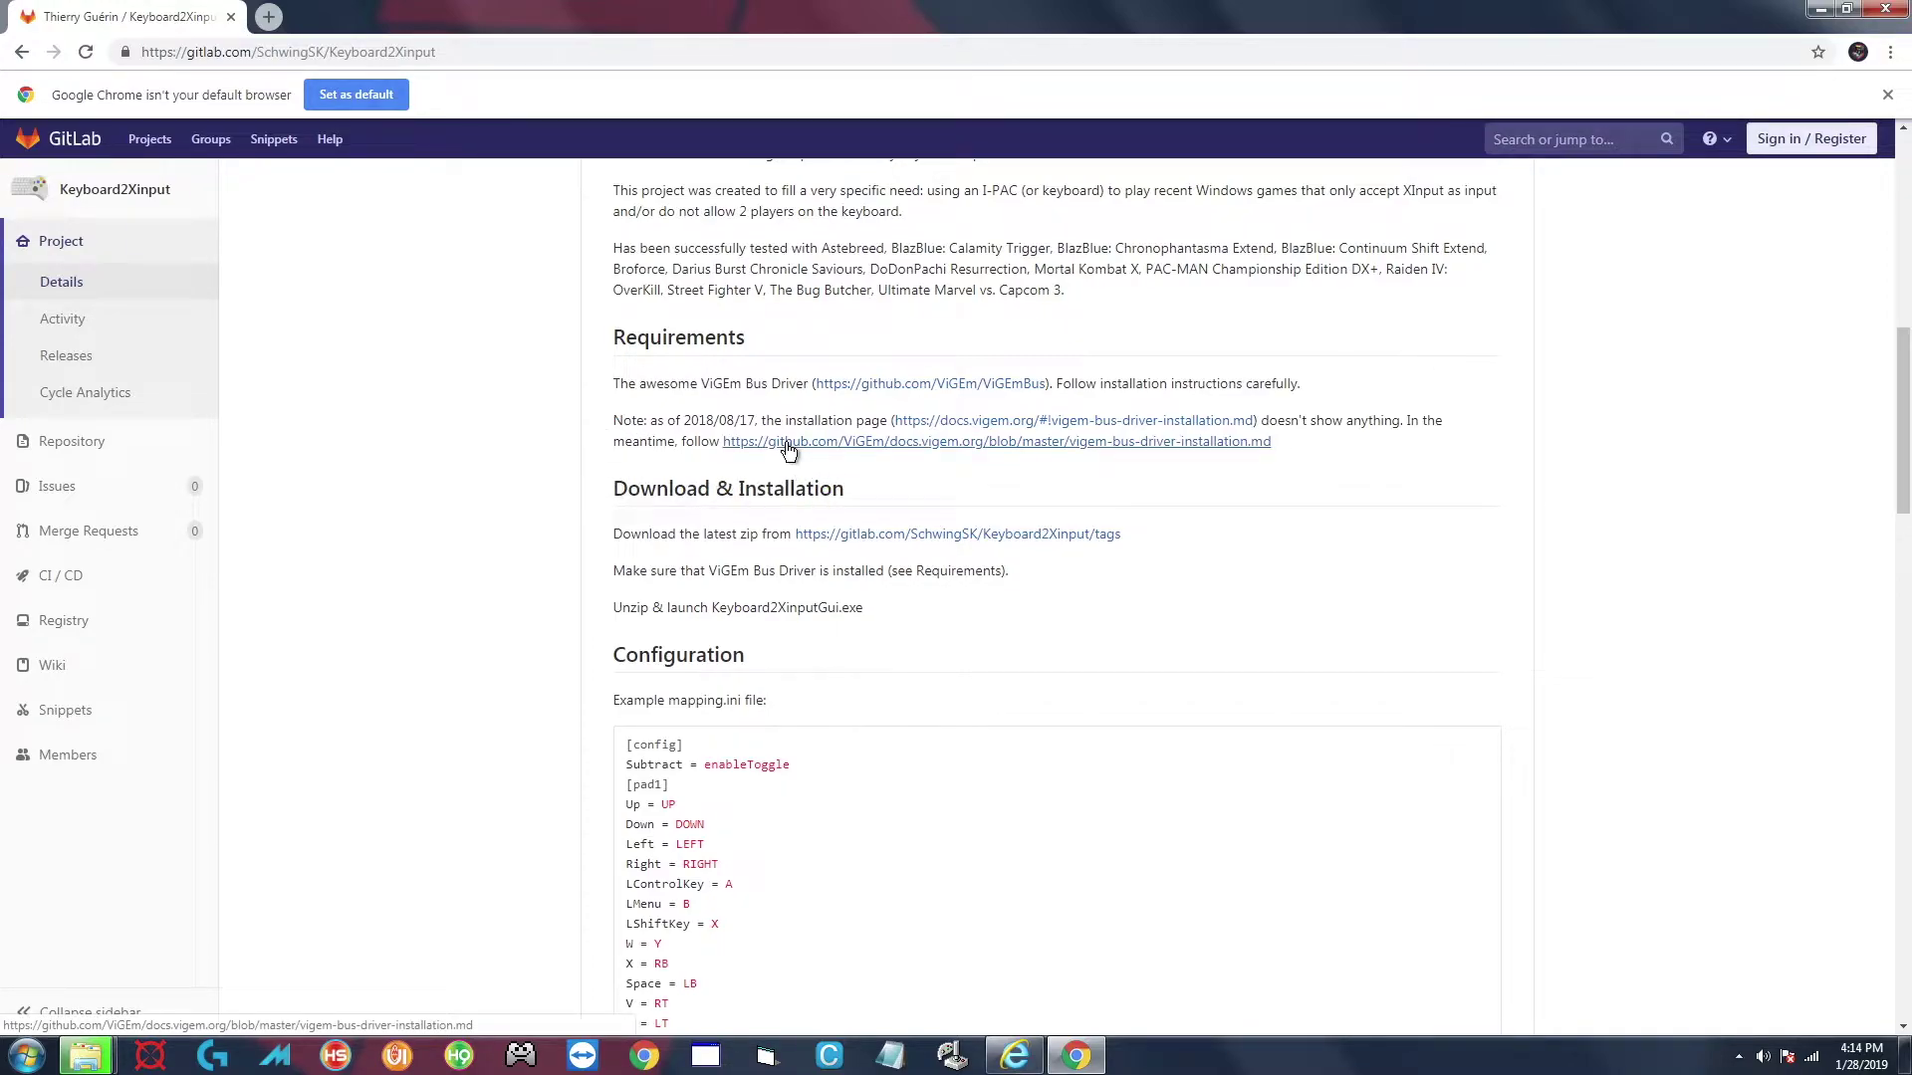
Open the vigem-bus-driver-installation.md guide in a new tab and follow its link to the caveman edition.
right_click(787, 450)
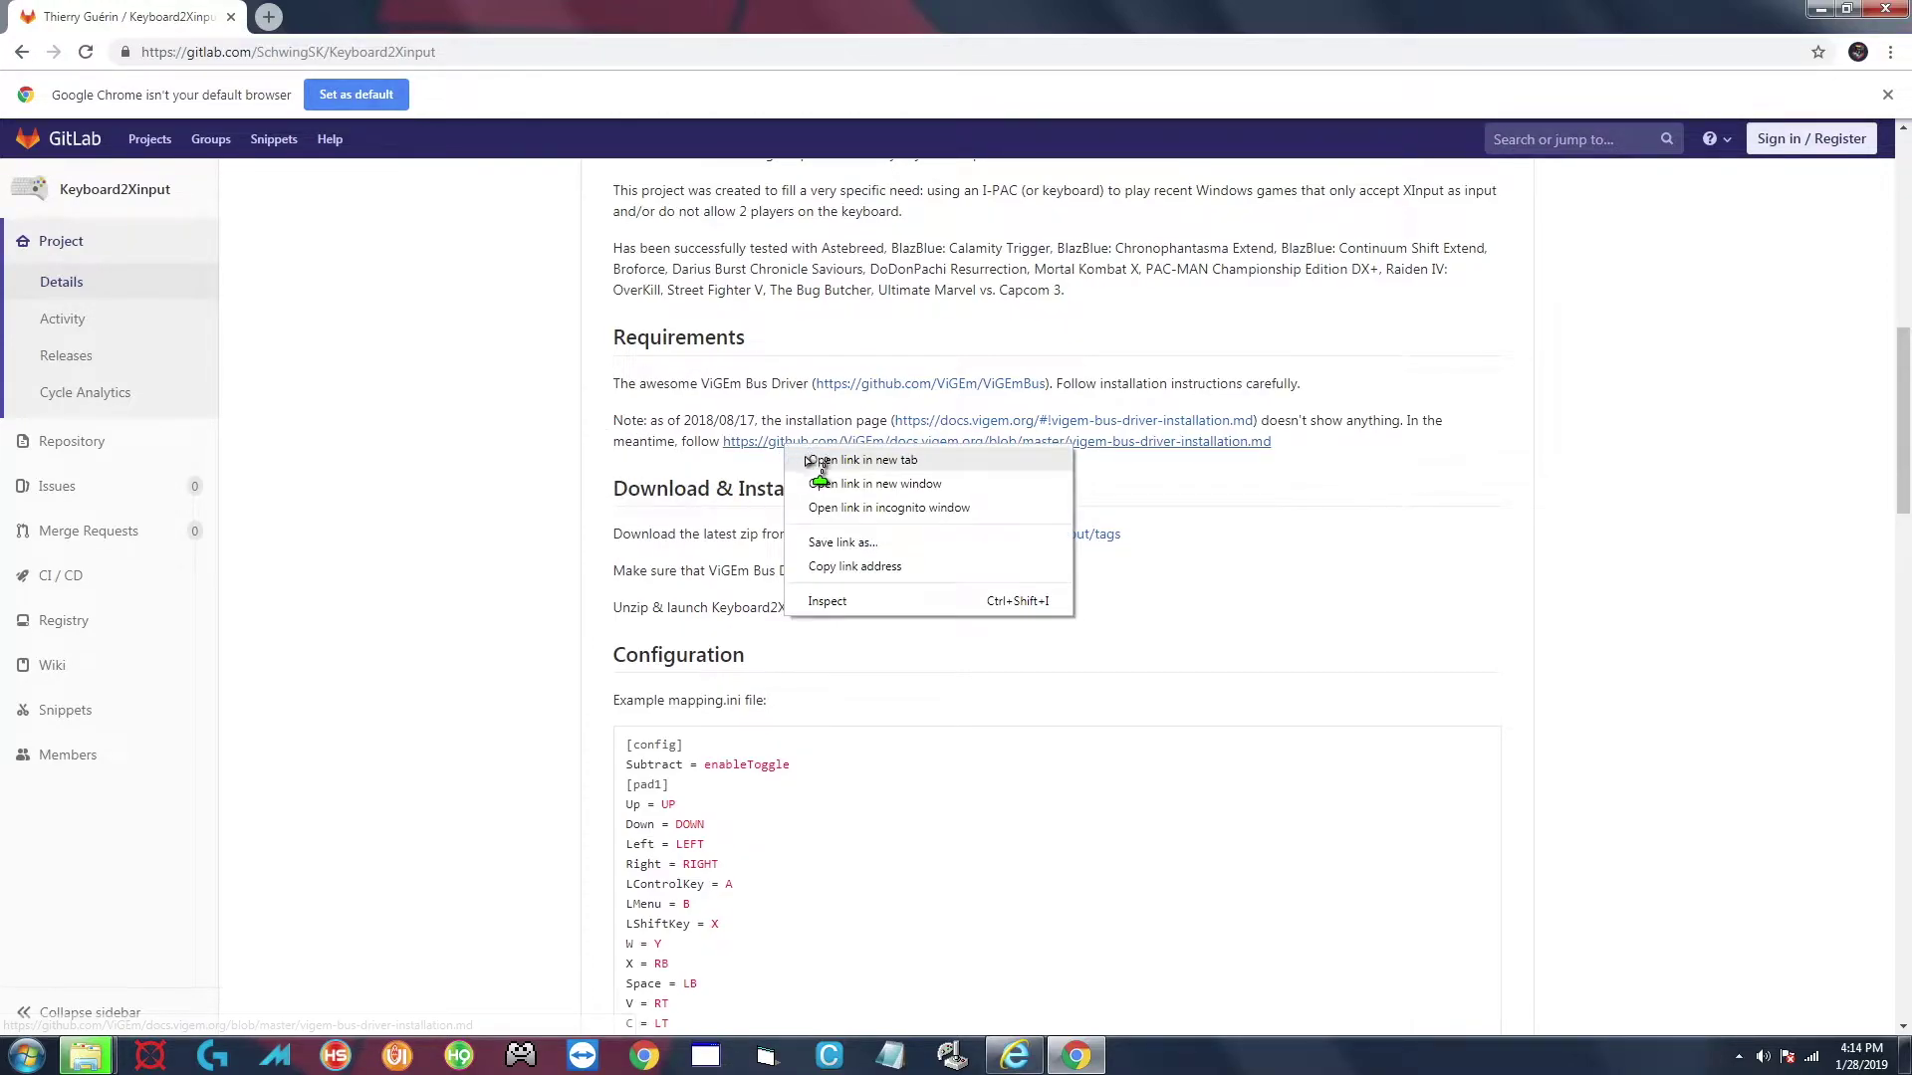
left_click(826, 464)
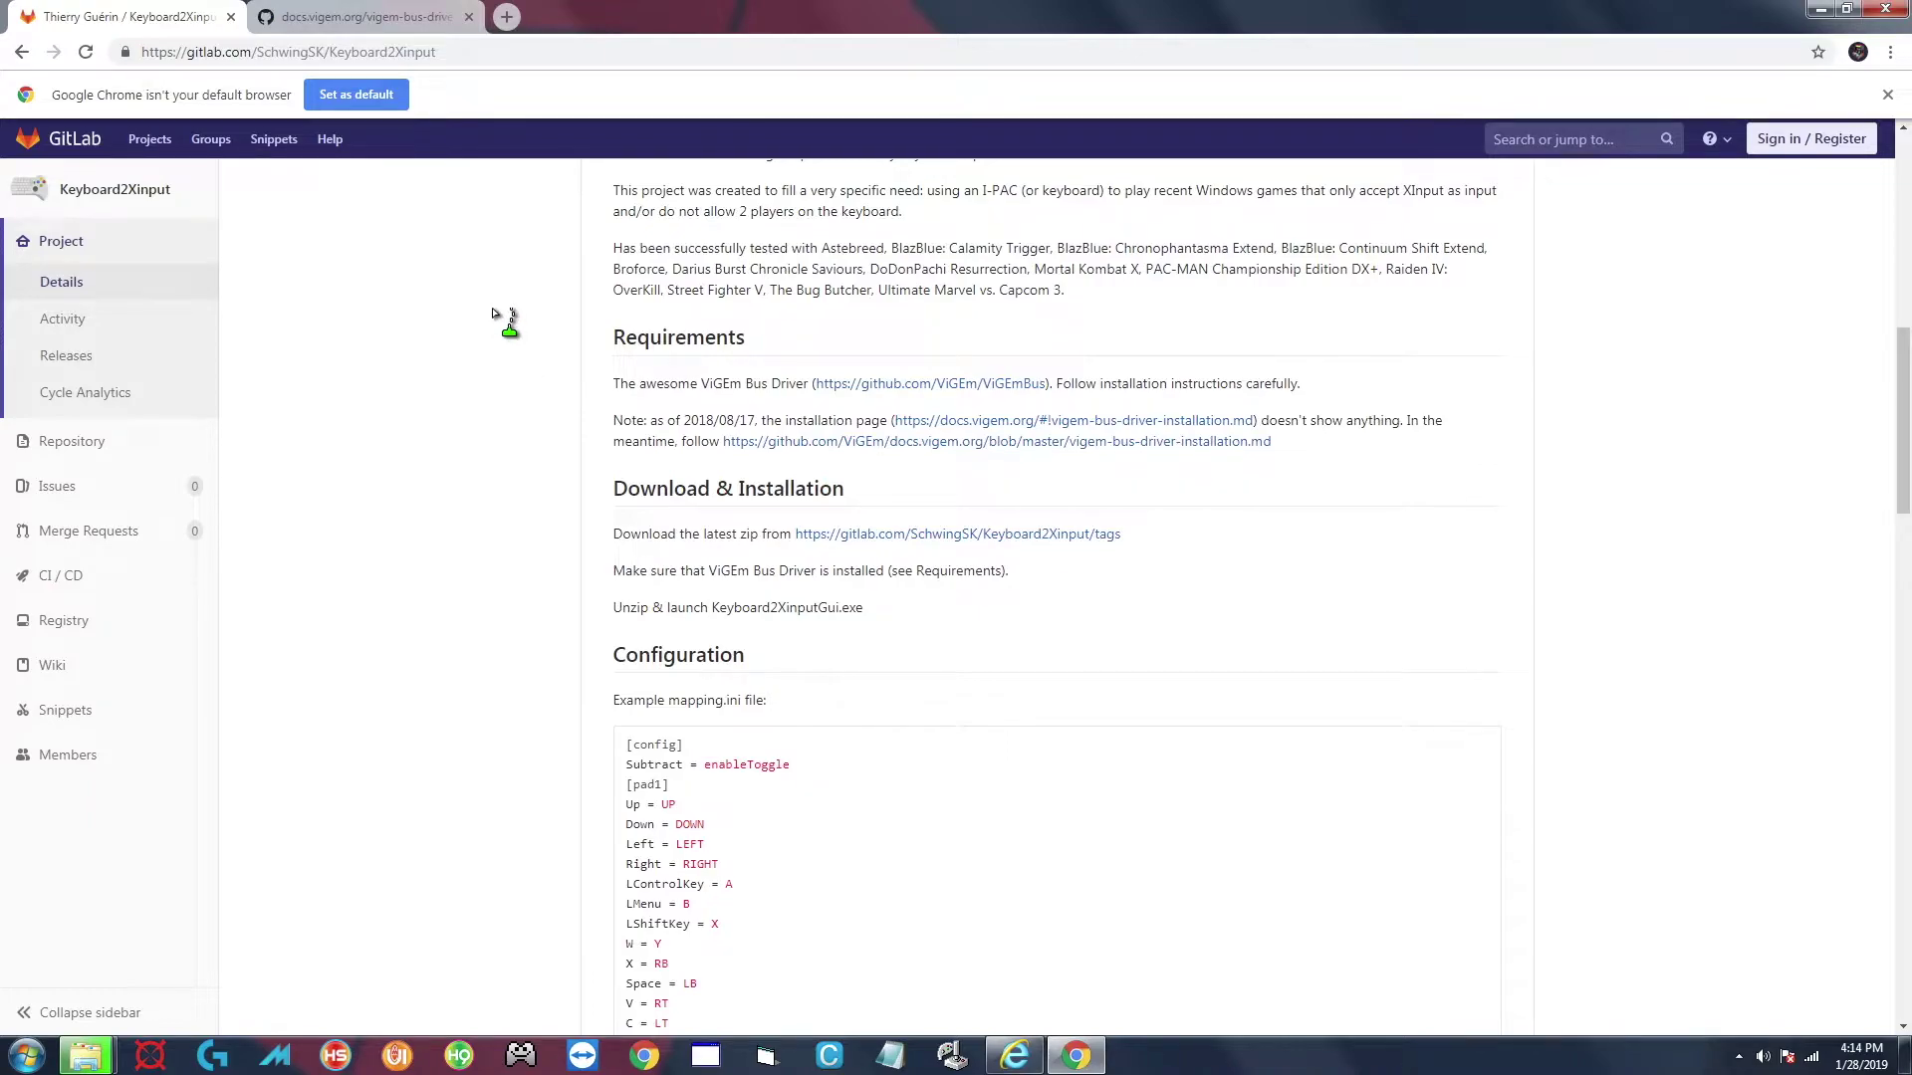
left_click(368, 22)
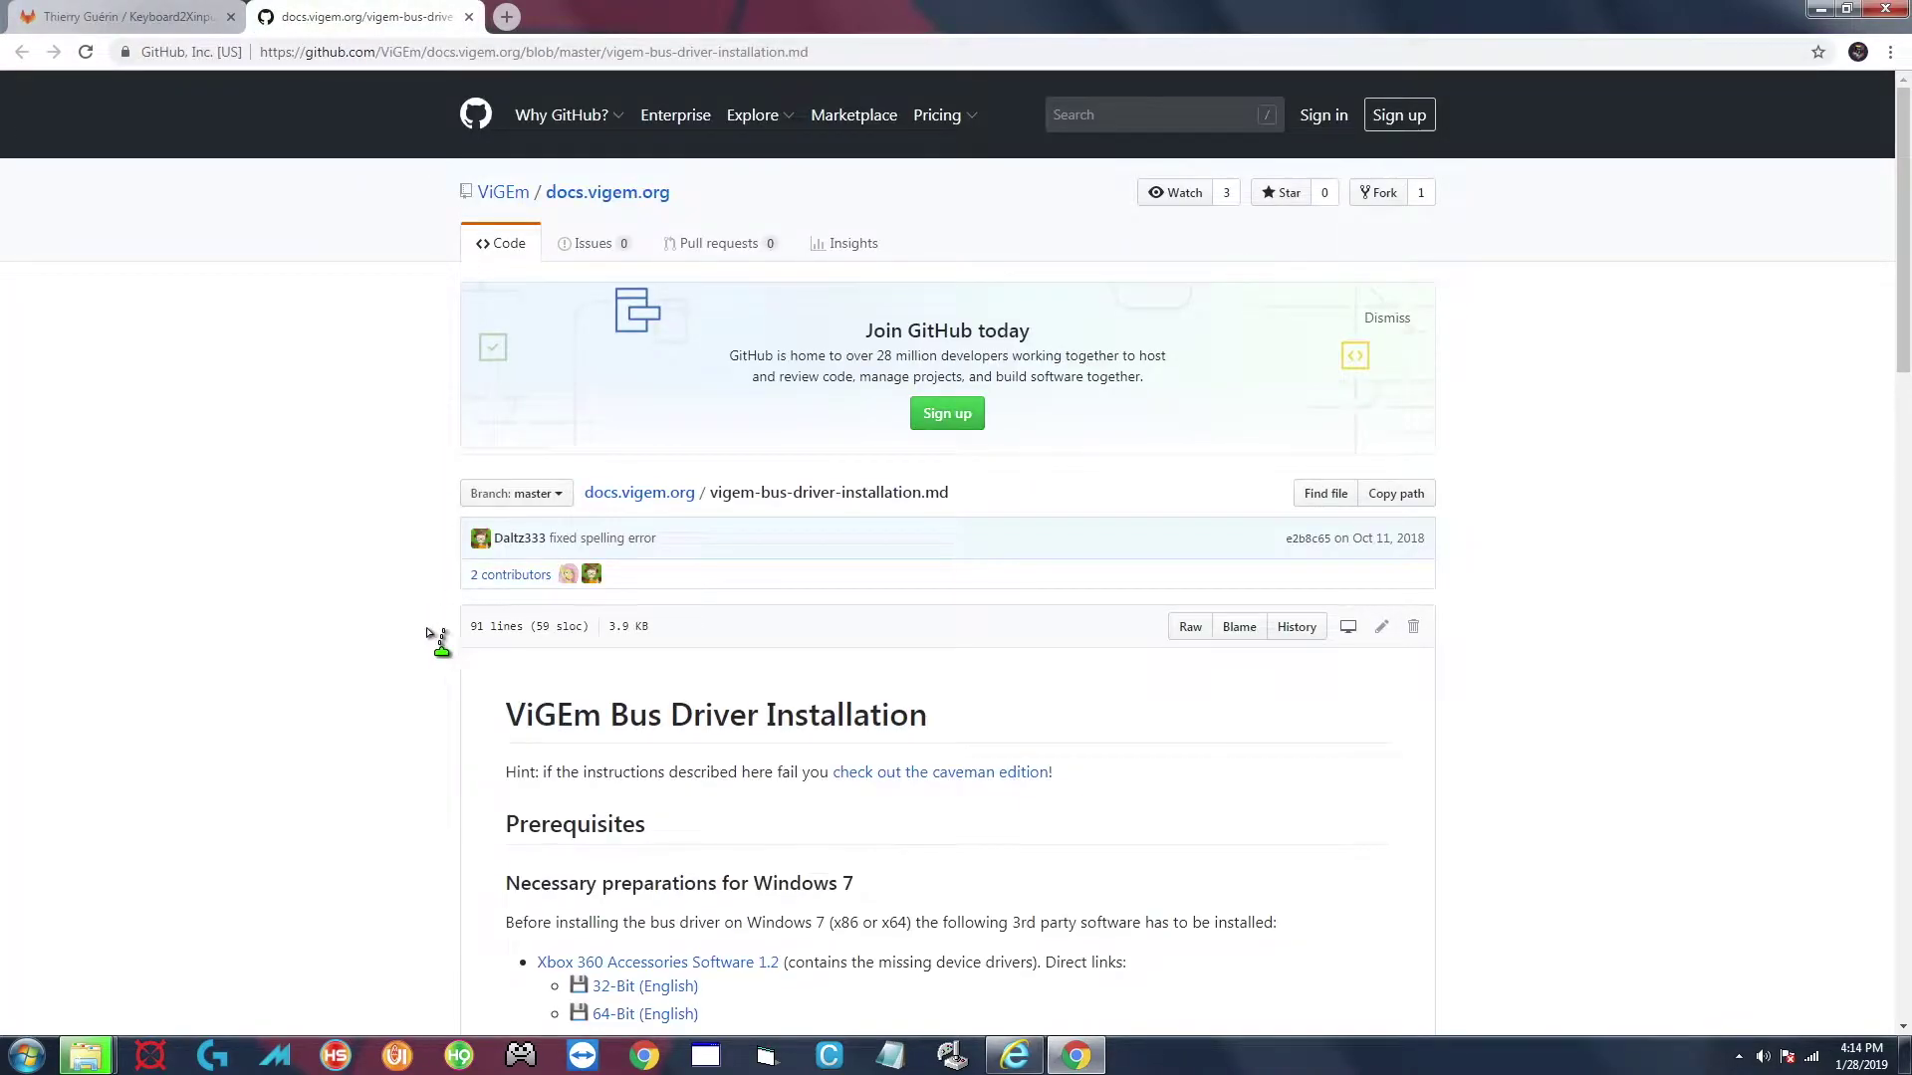
scroll(428, 622, "down", 3)
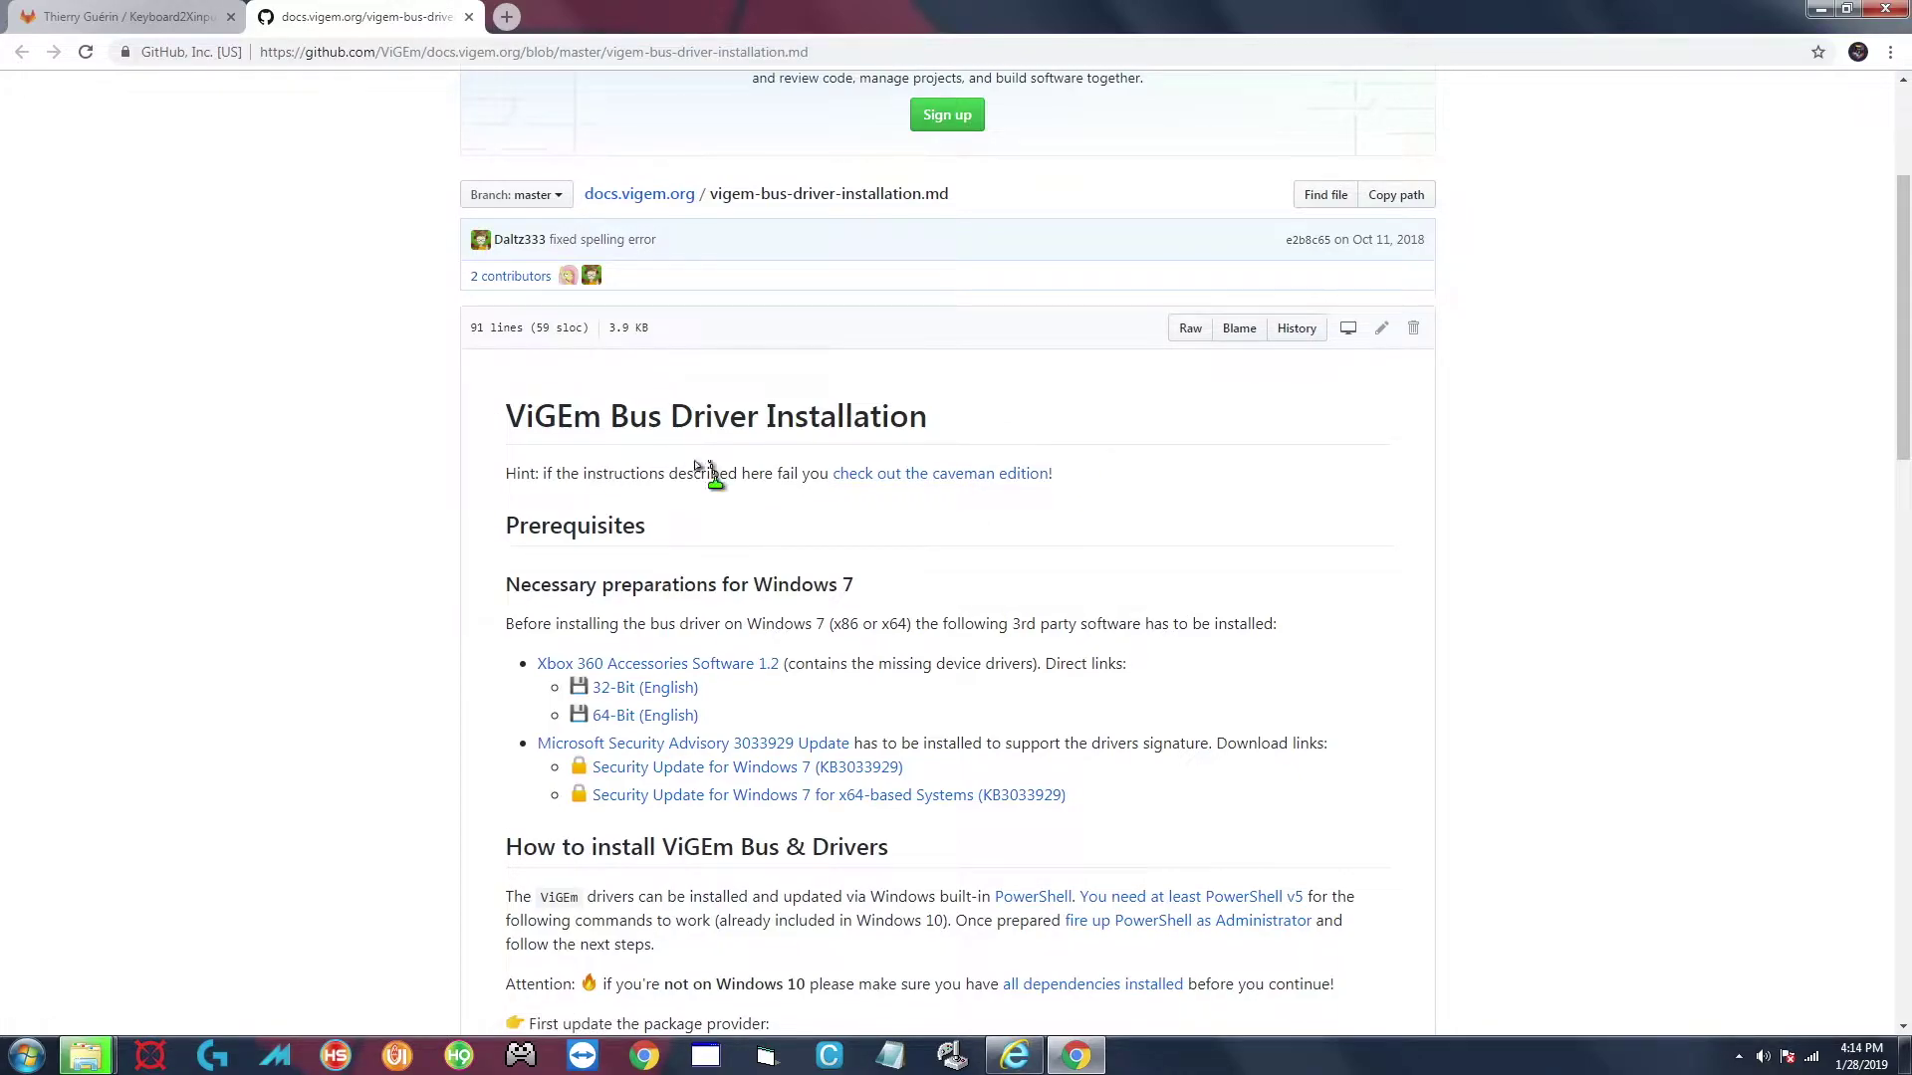
left_click(889, 480)
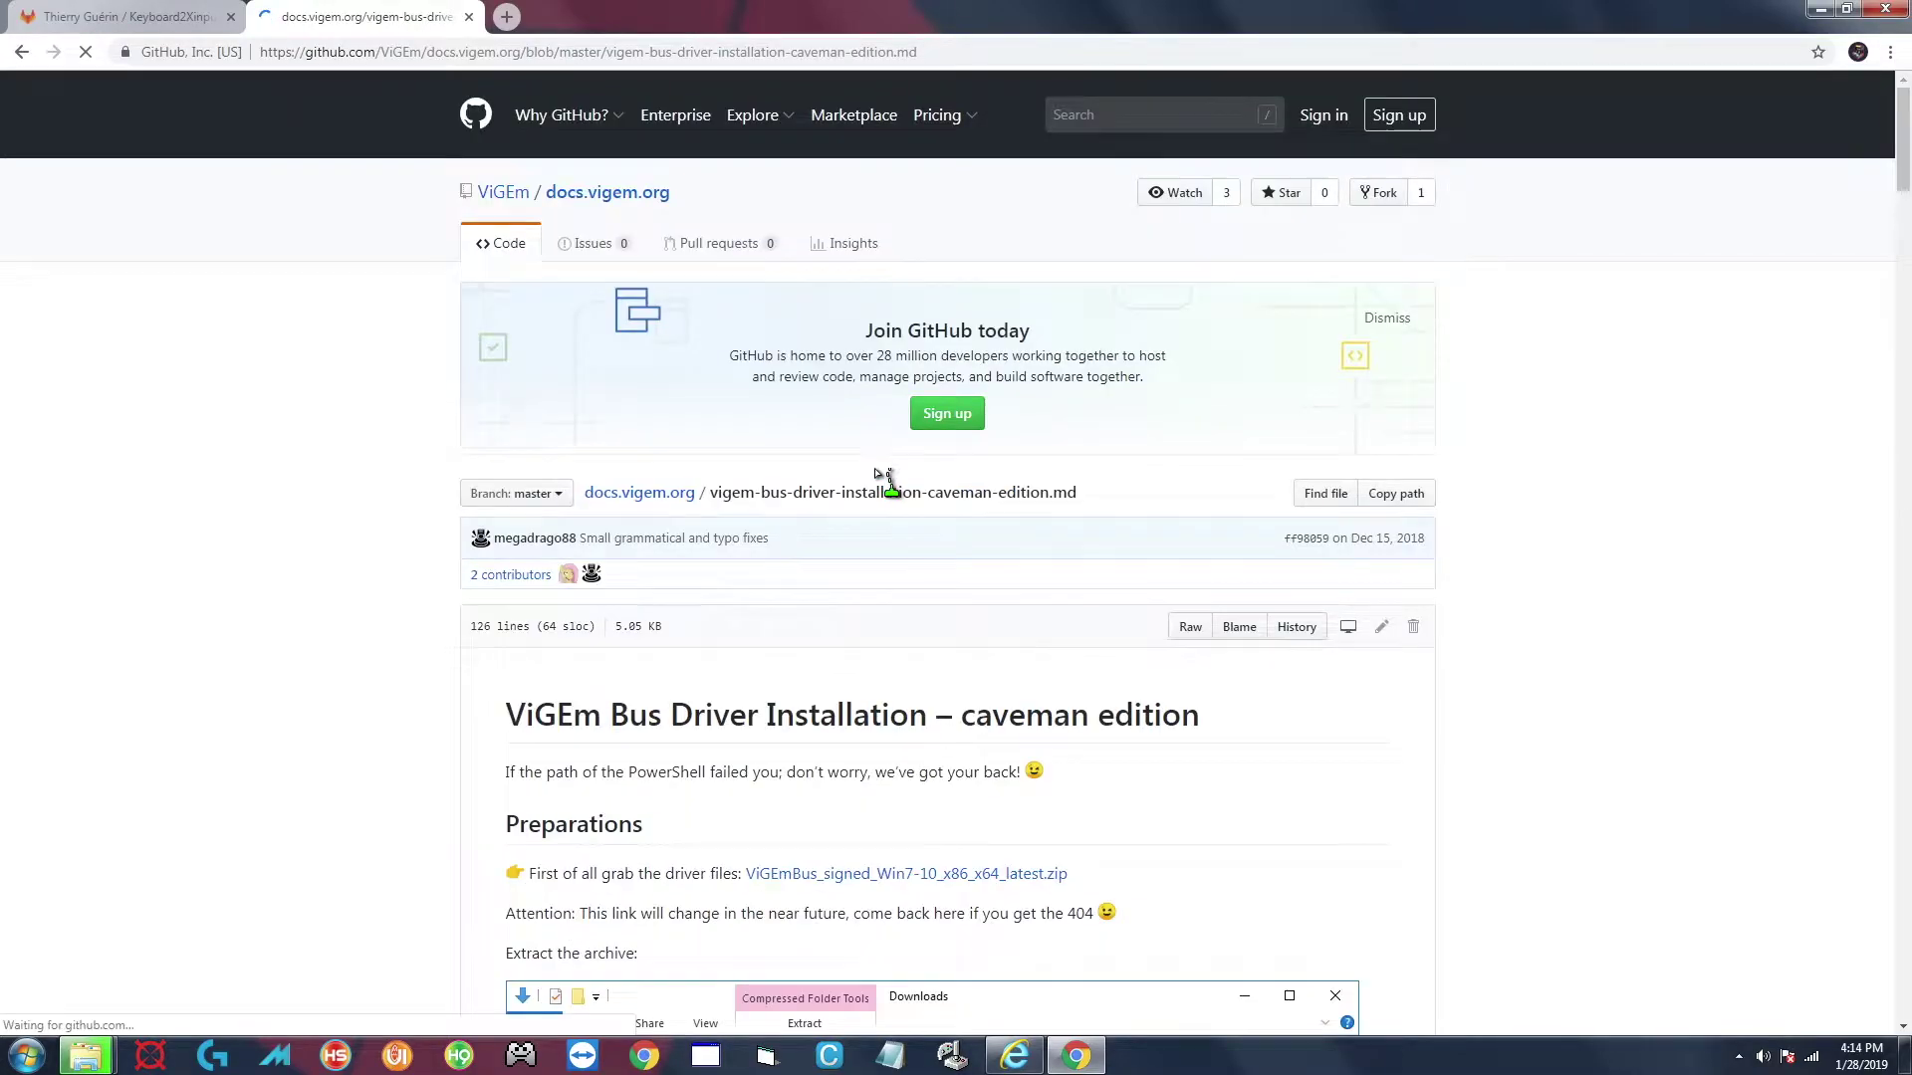
Download ViGEmBus_signed_Win7-10_x86_x64_latest.zip from the guide's Preparations section and show it in its folder.
scroll(414, 541, "down", 15)
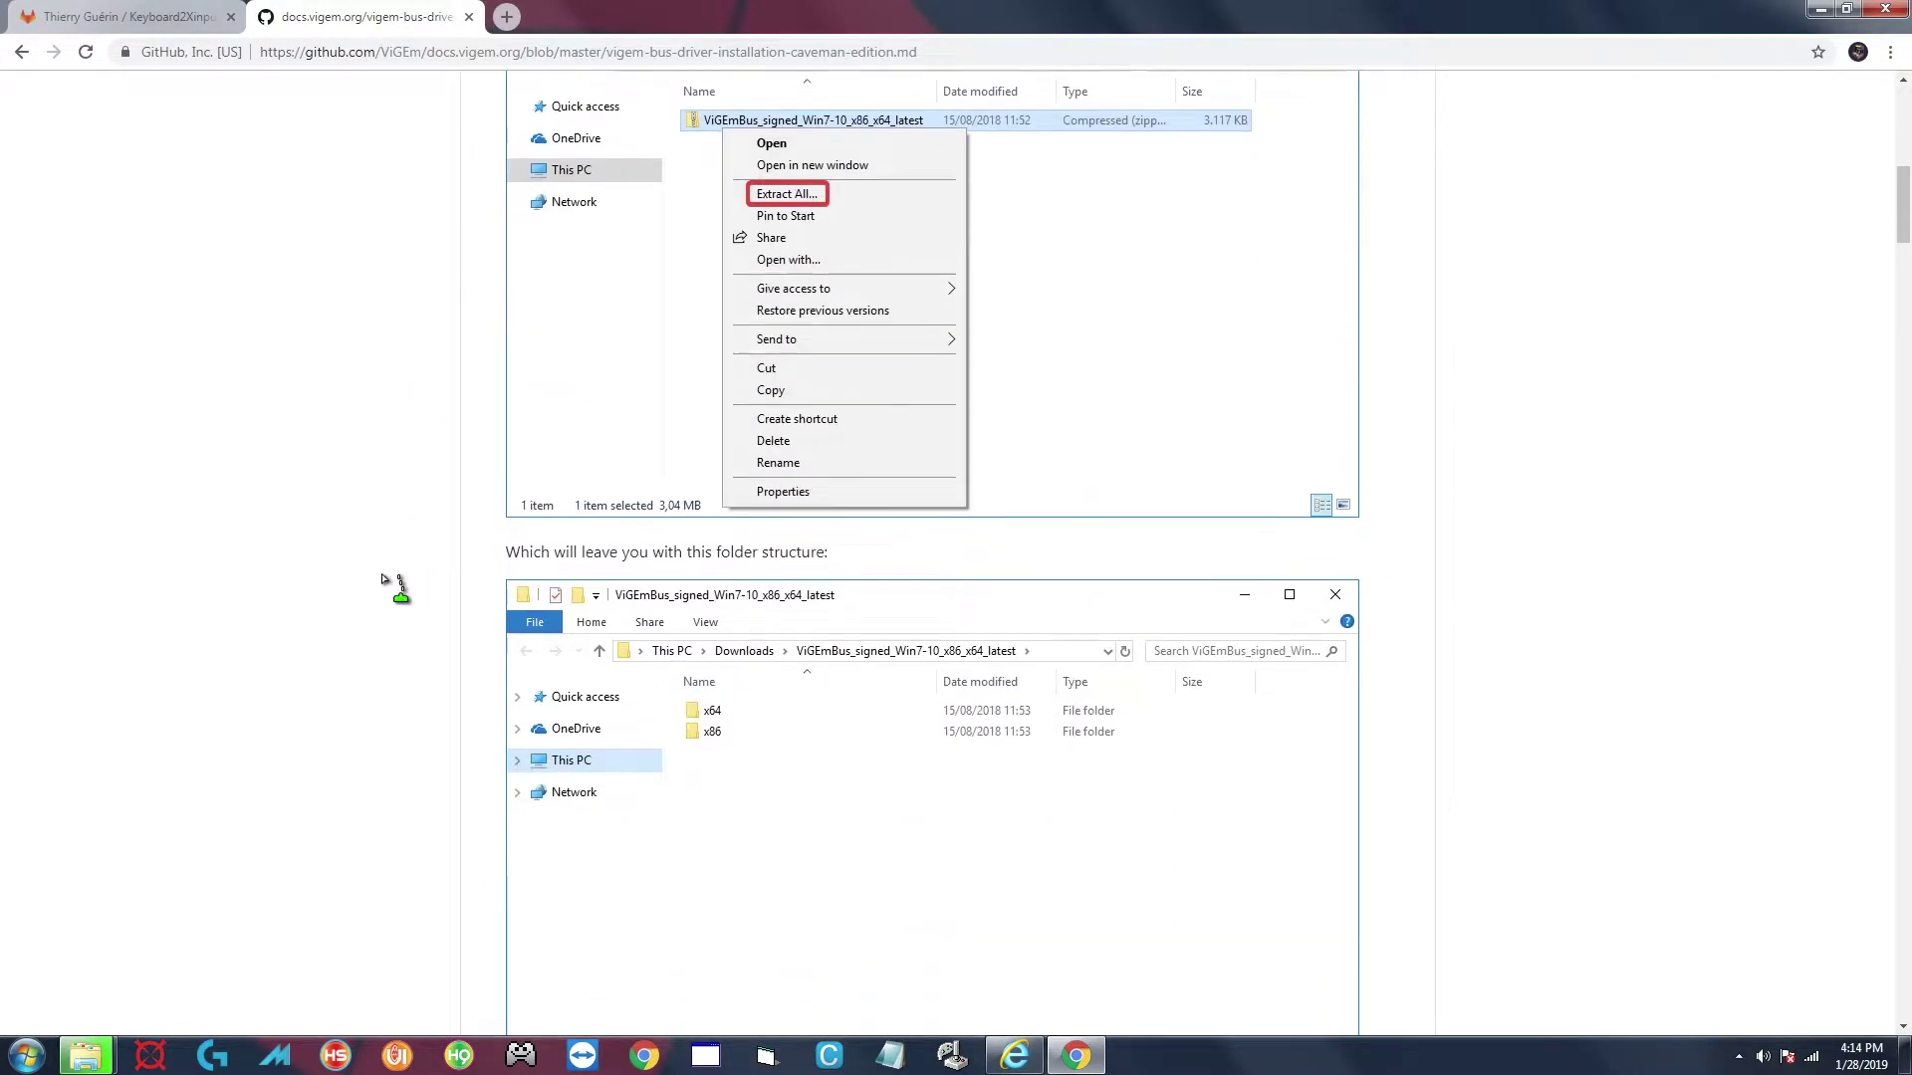
scroll(397, 604, "down", 10)
scroll(399, 603, "up", 20)
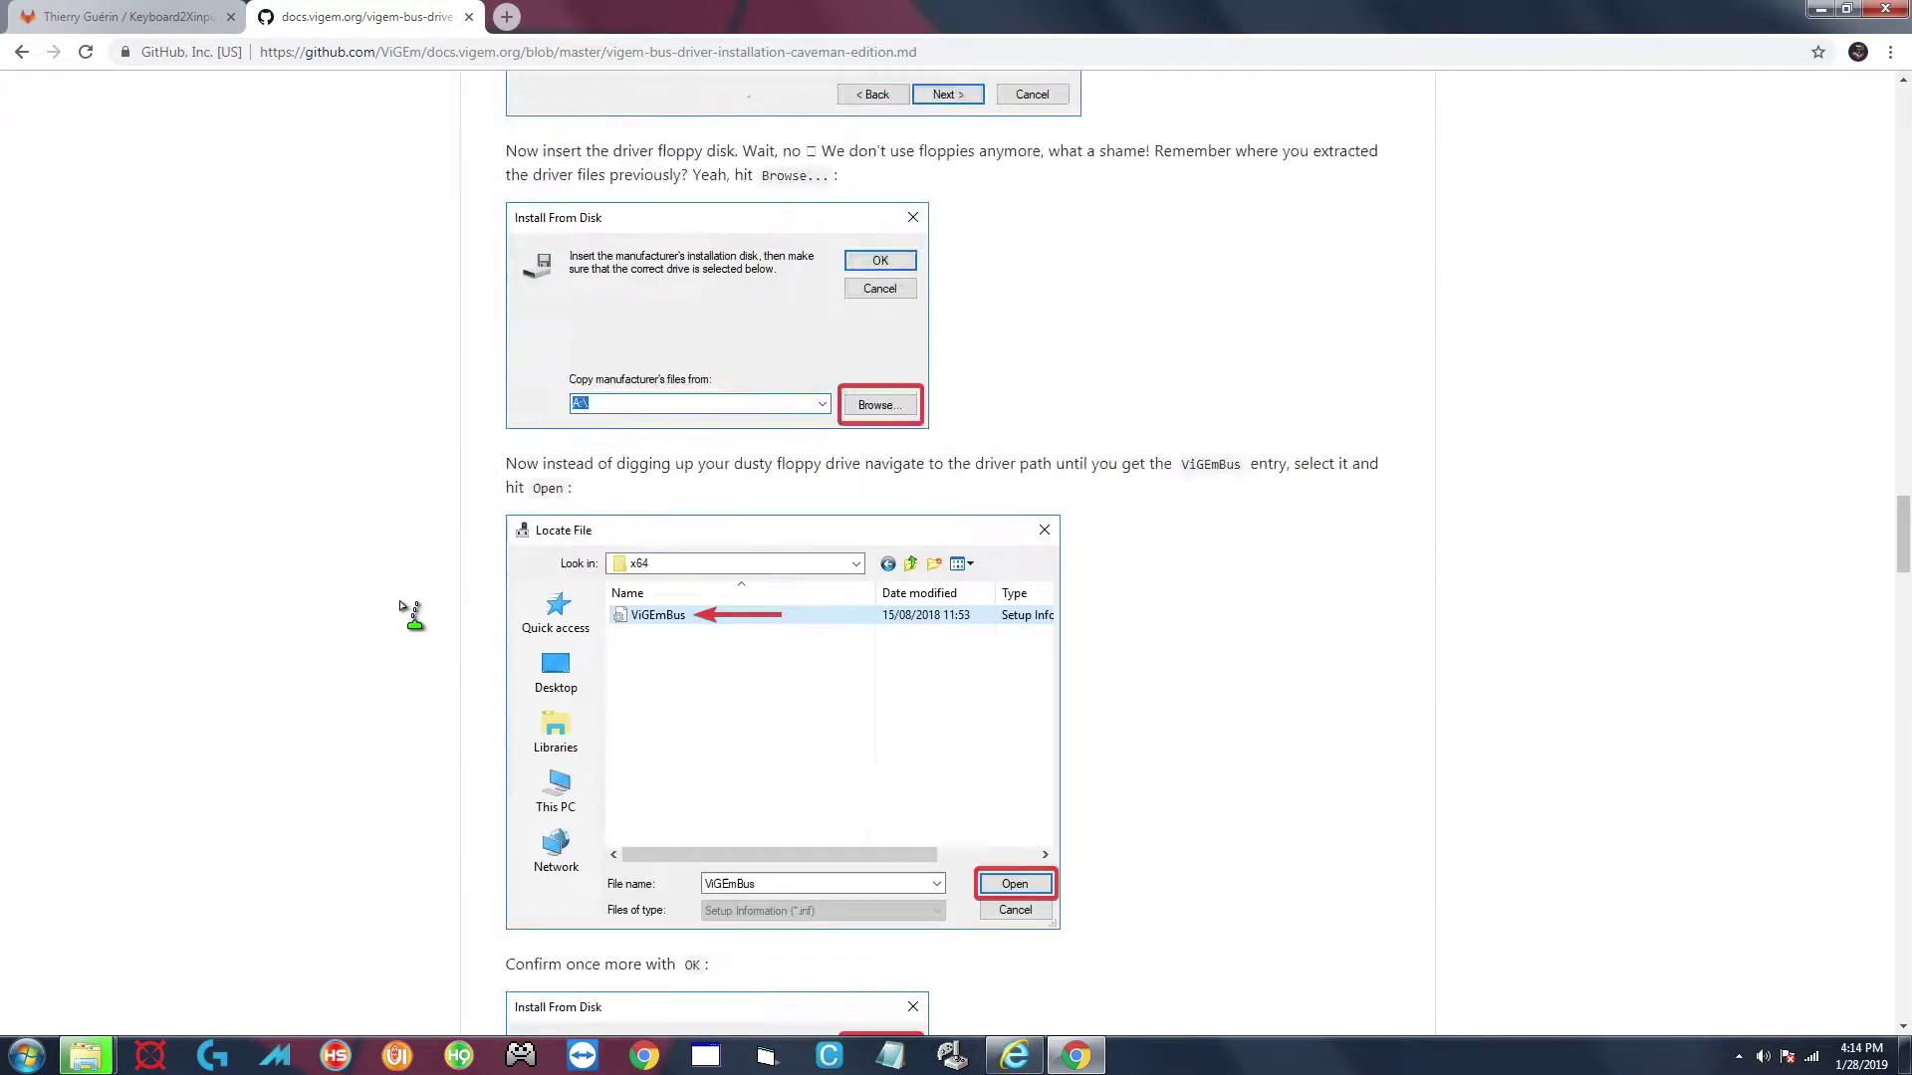
scroll(414, 596, "down", 9)
scroll(428, 578, "up", 4)
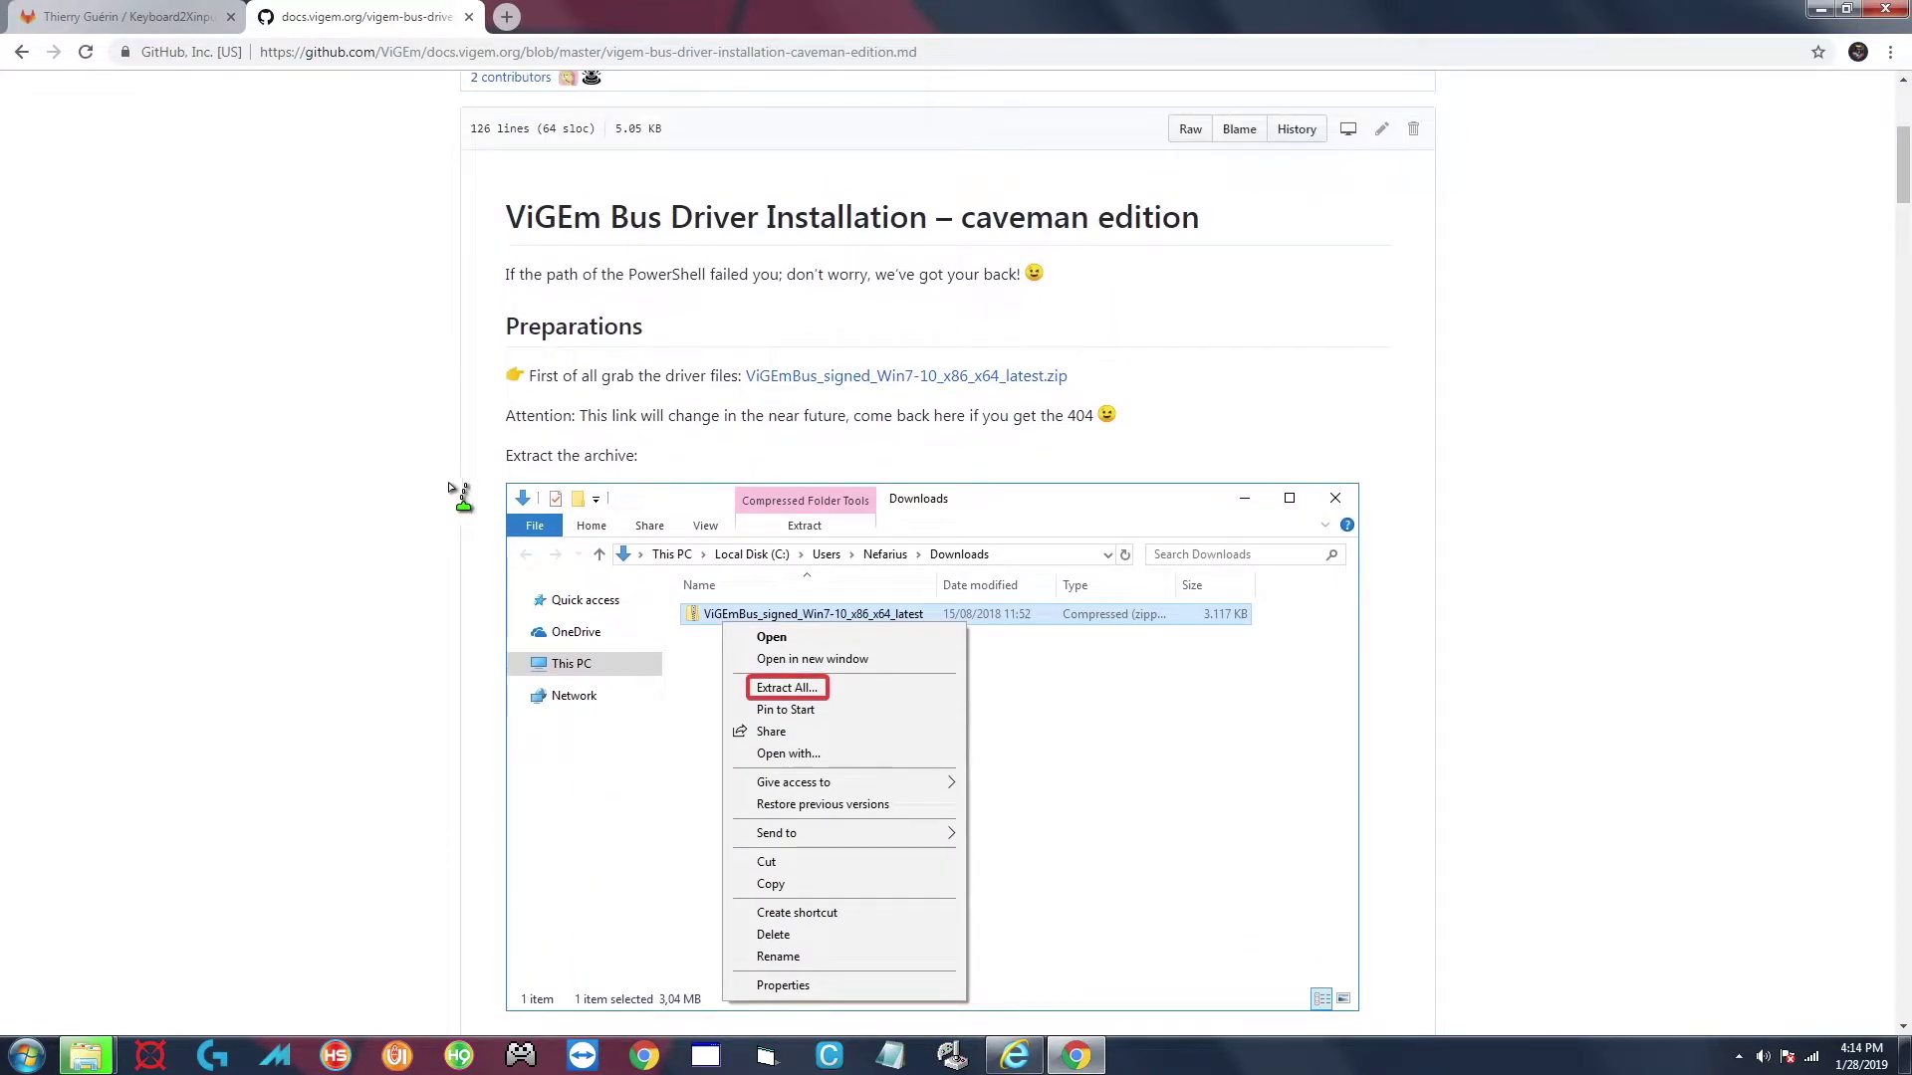
left_click(794, 376)
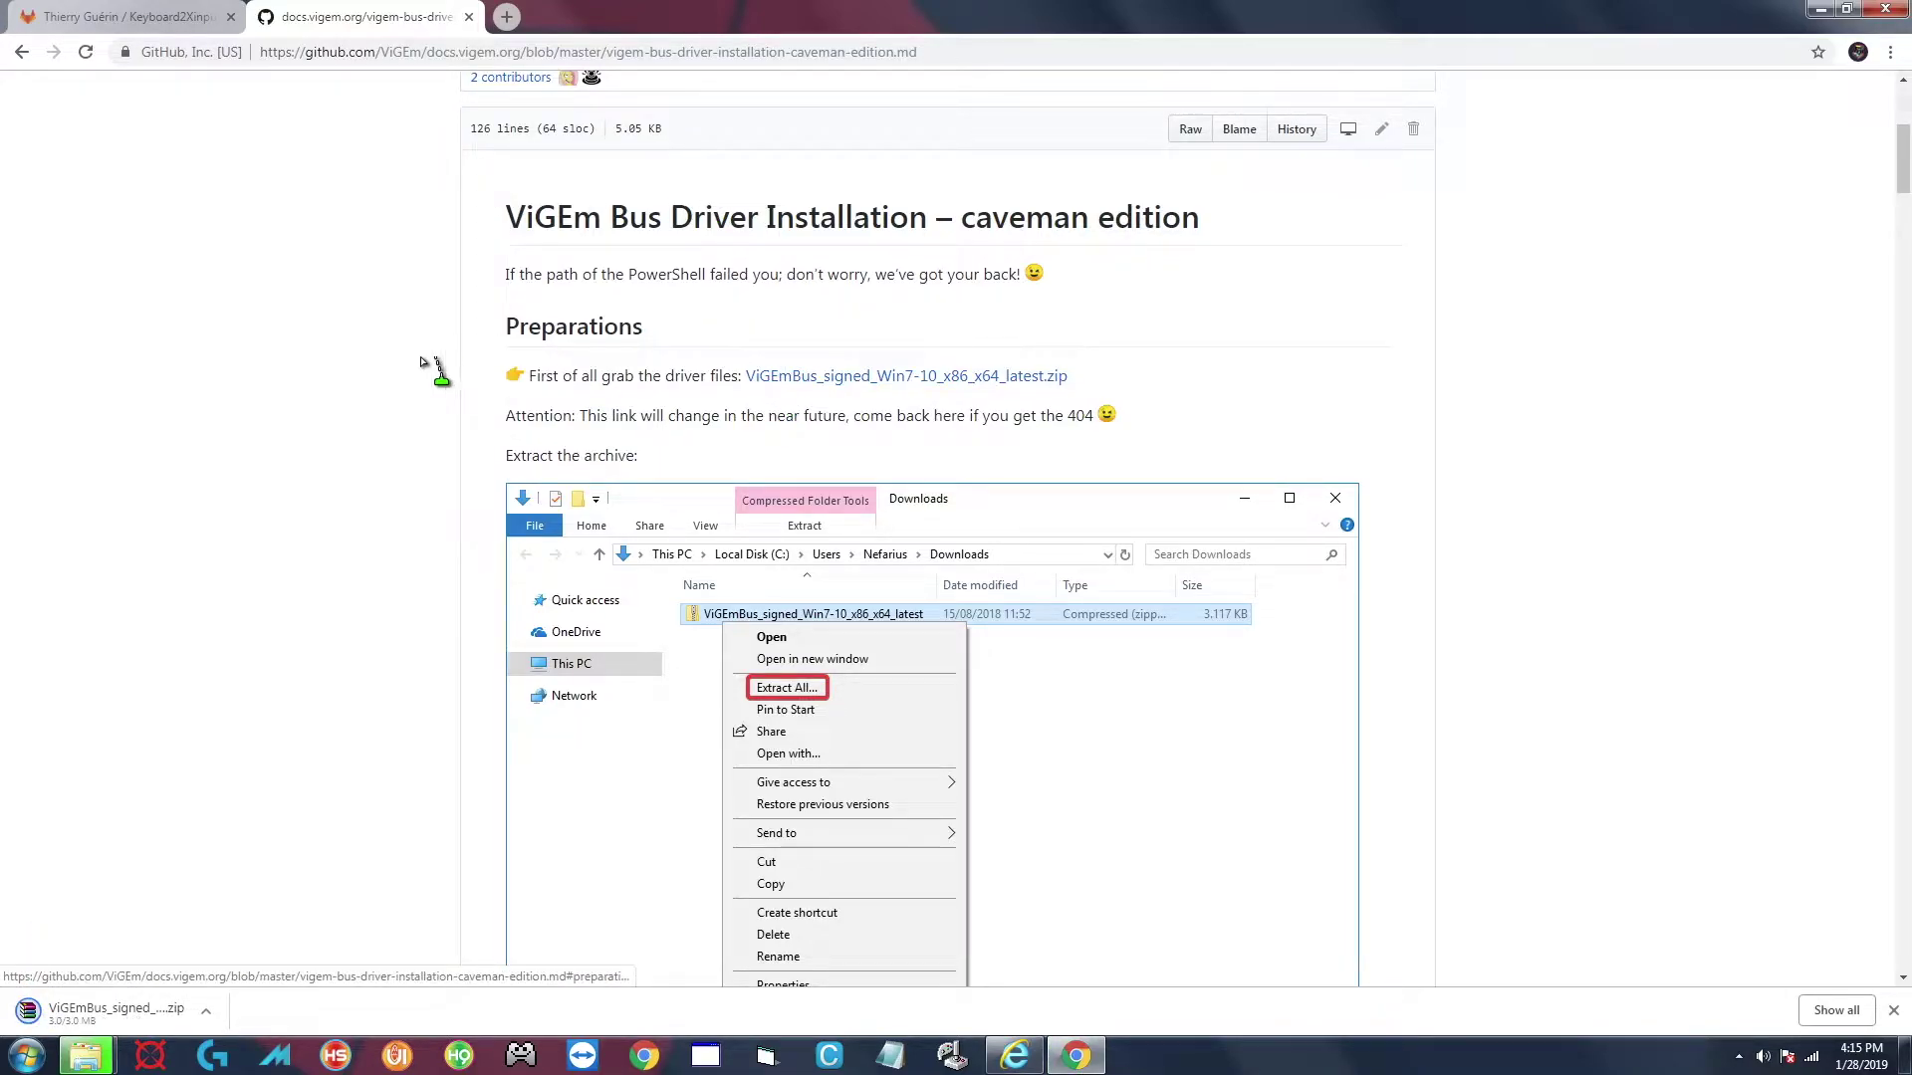
left_click(205, 1011)
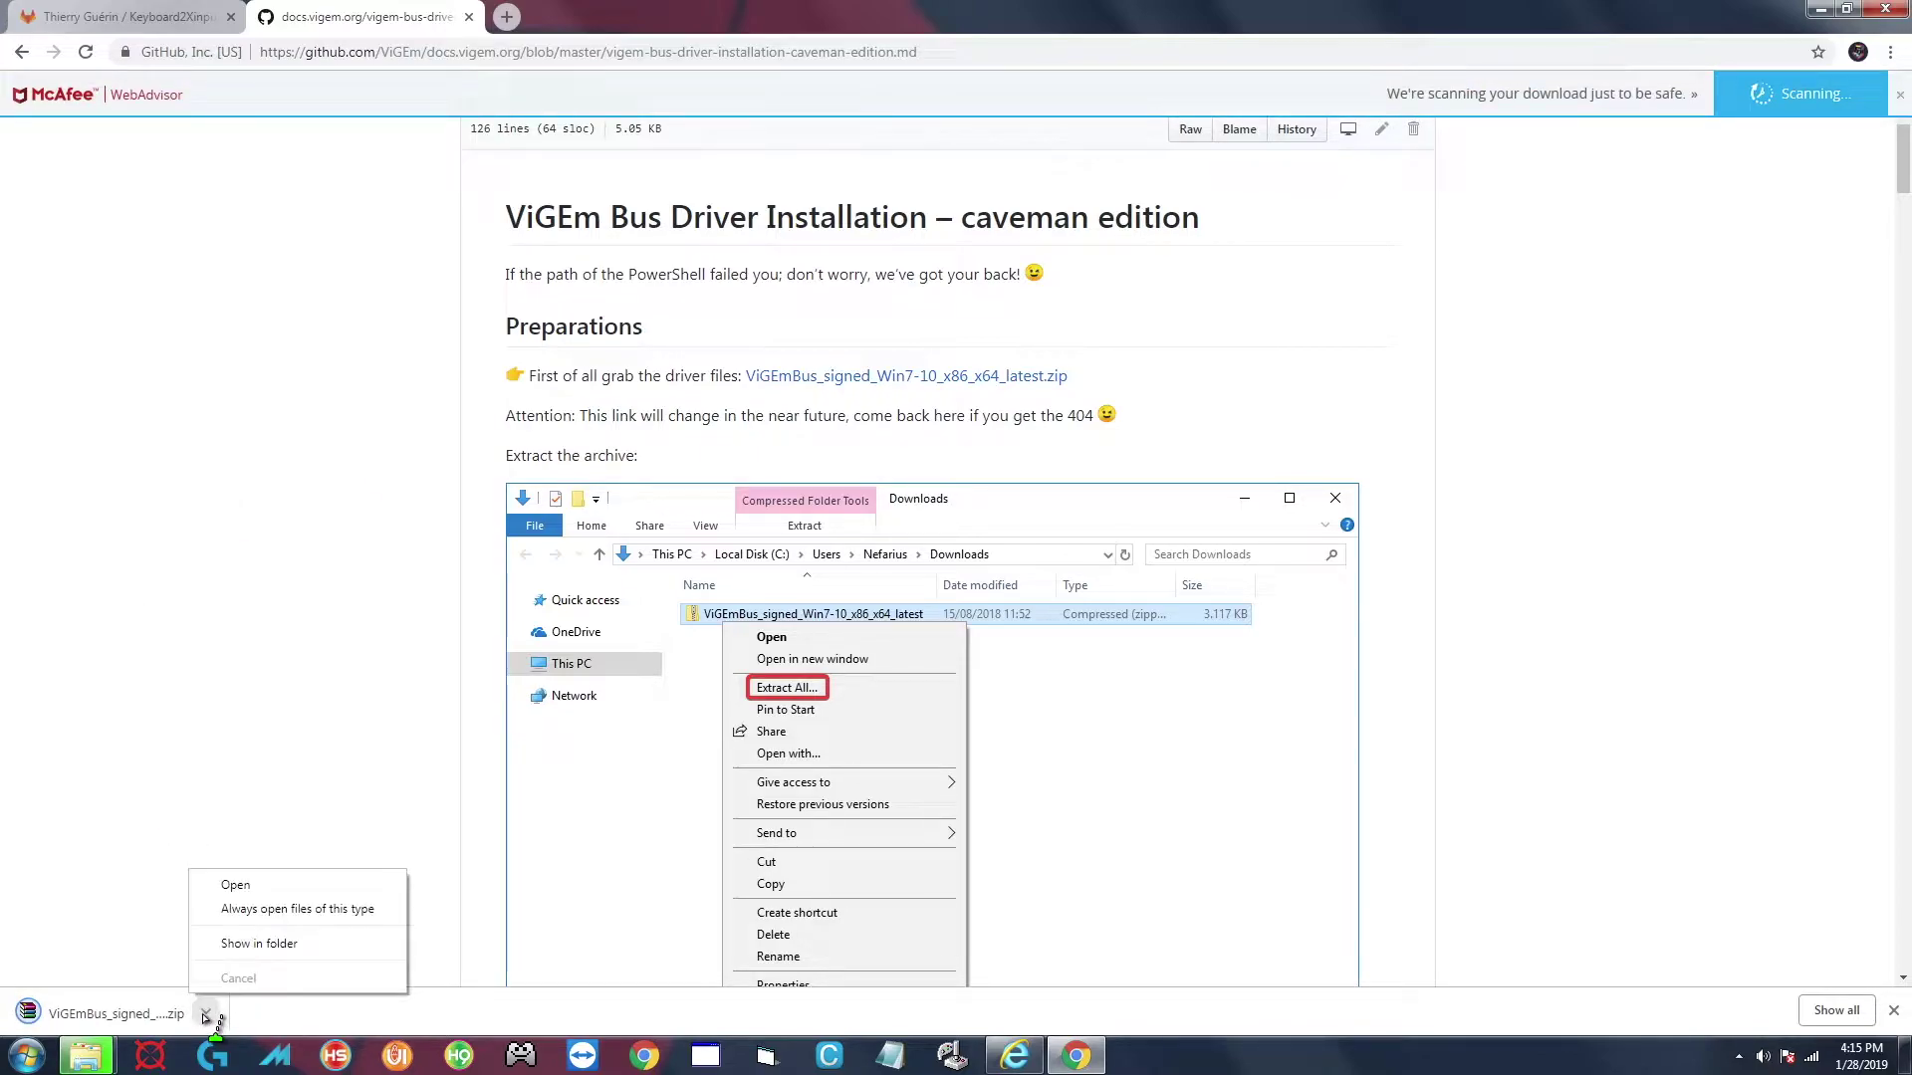
left_click(251, 944)
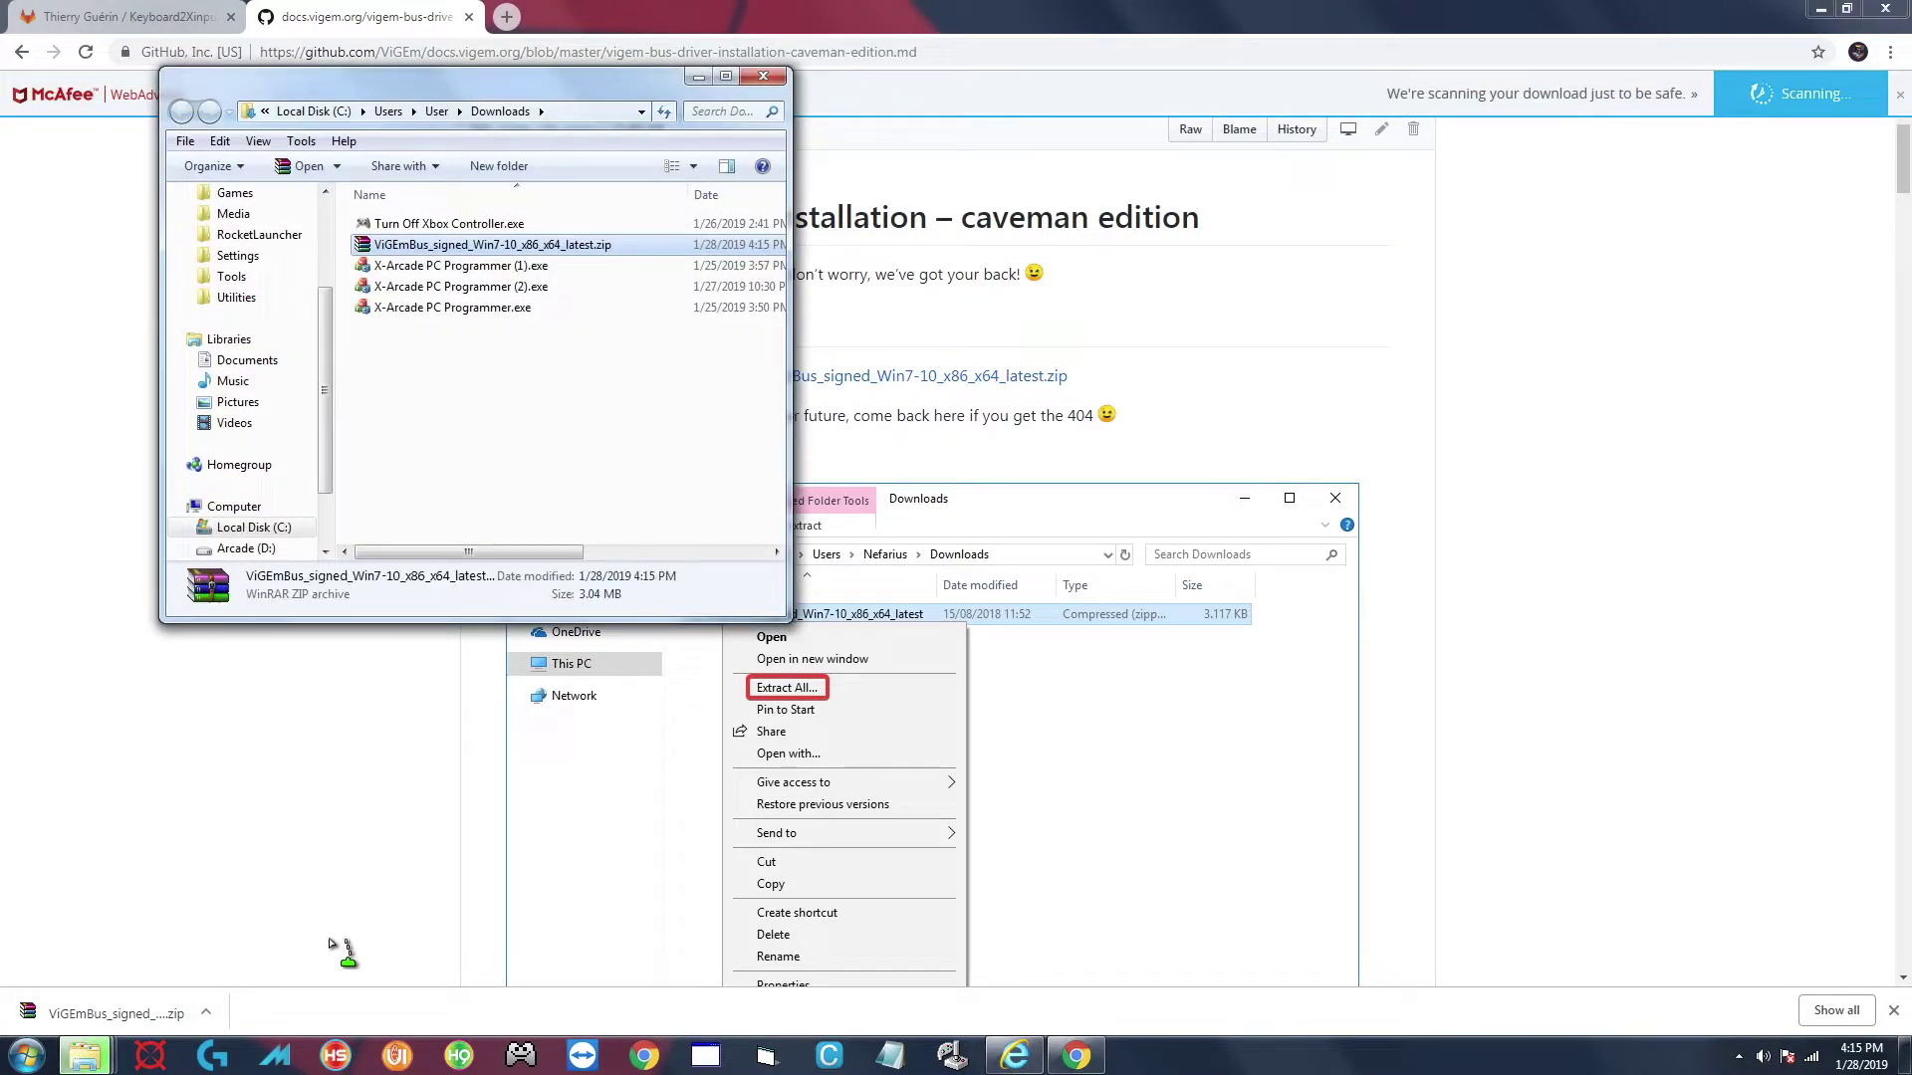
Delete the three X-Arcade PC Programmer files and Turn Off Xbox Controller.exe from the Downloads folder.
left_click_drag(388, 336, 402, 269)
key("Delete")
key("Return")
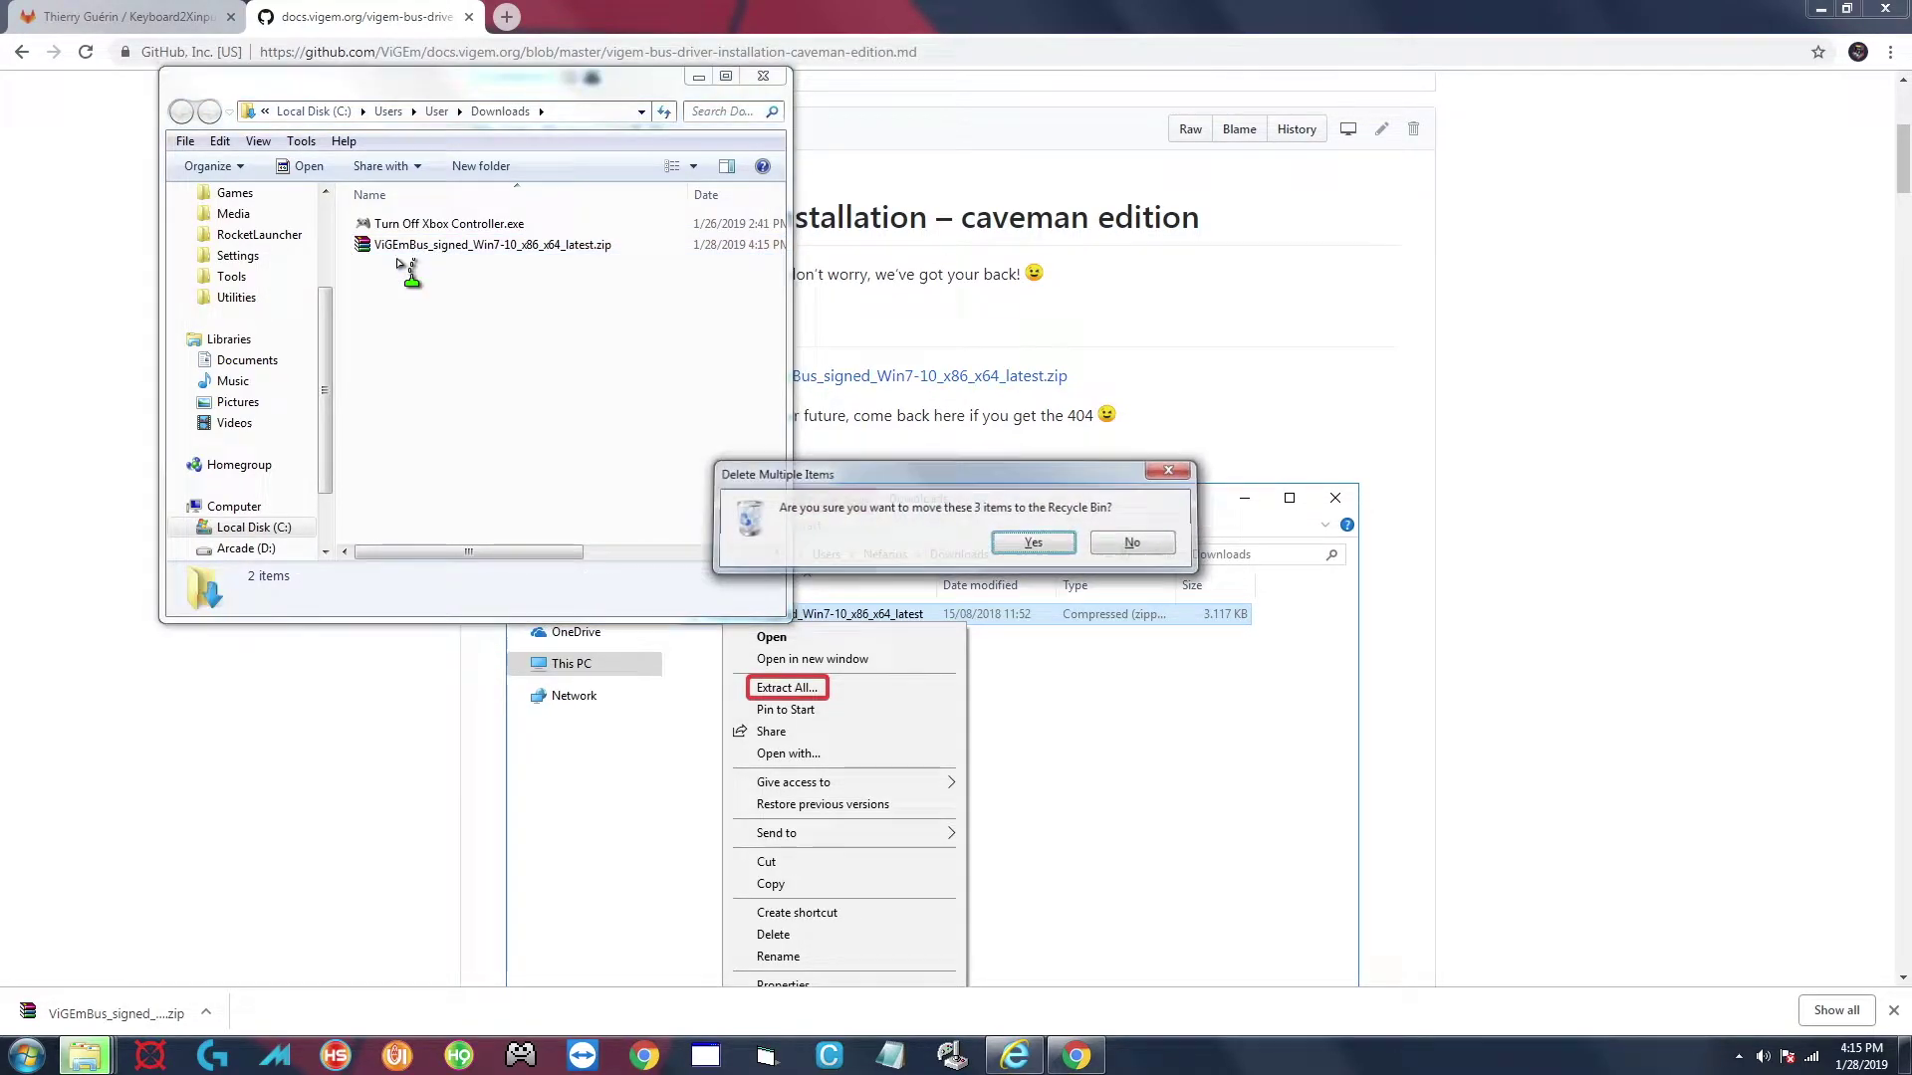
left_click(412, 224)
key("Delete")
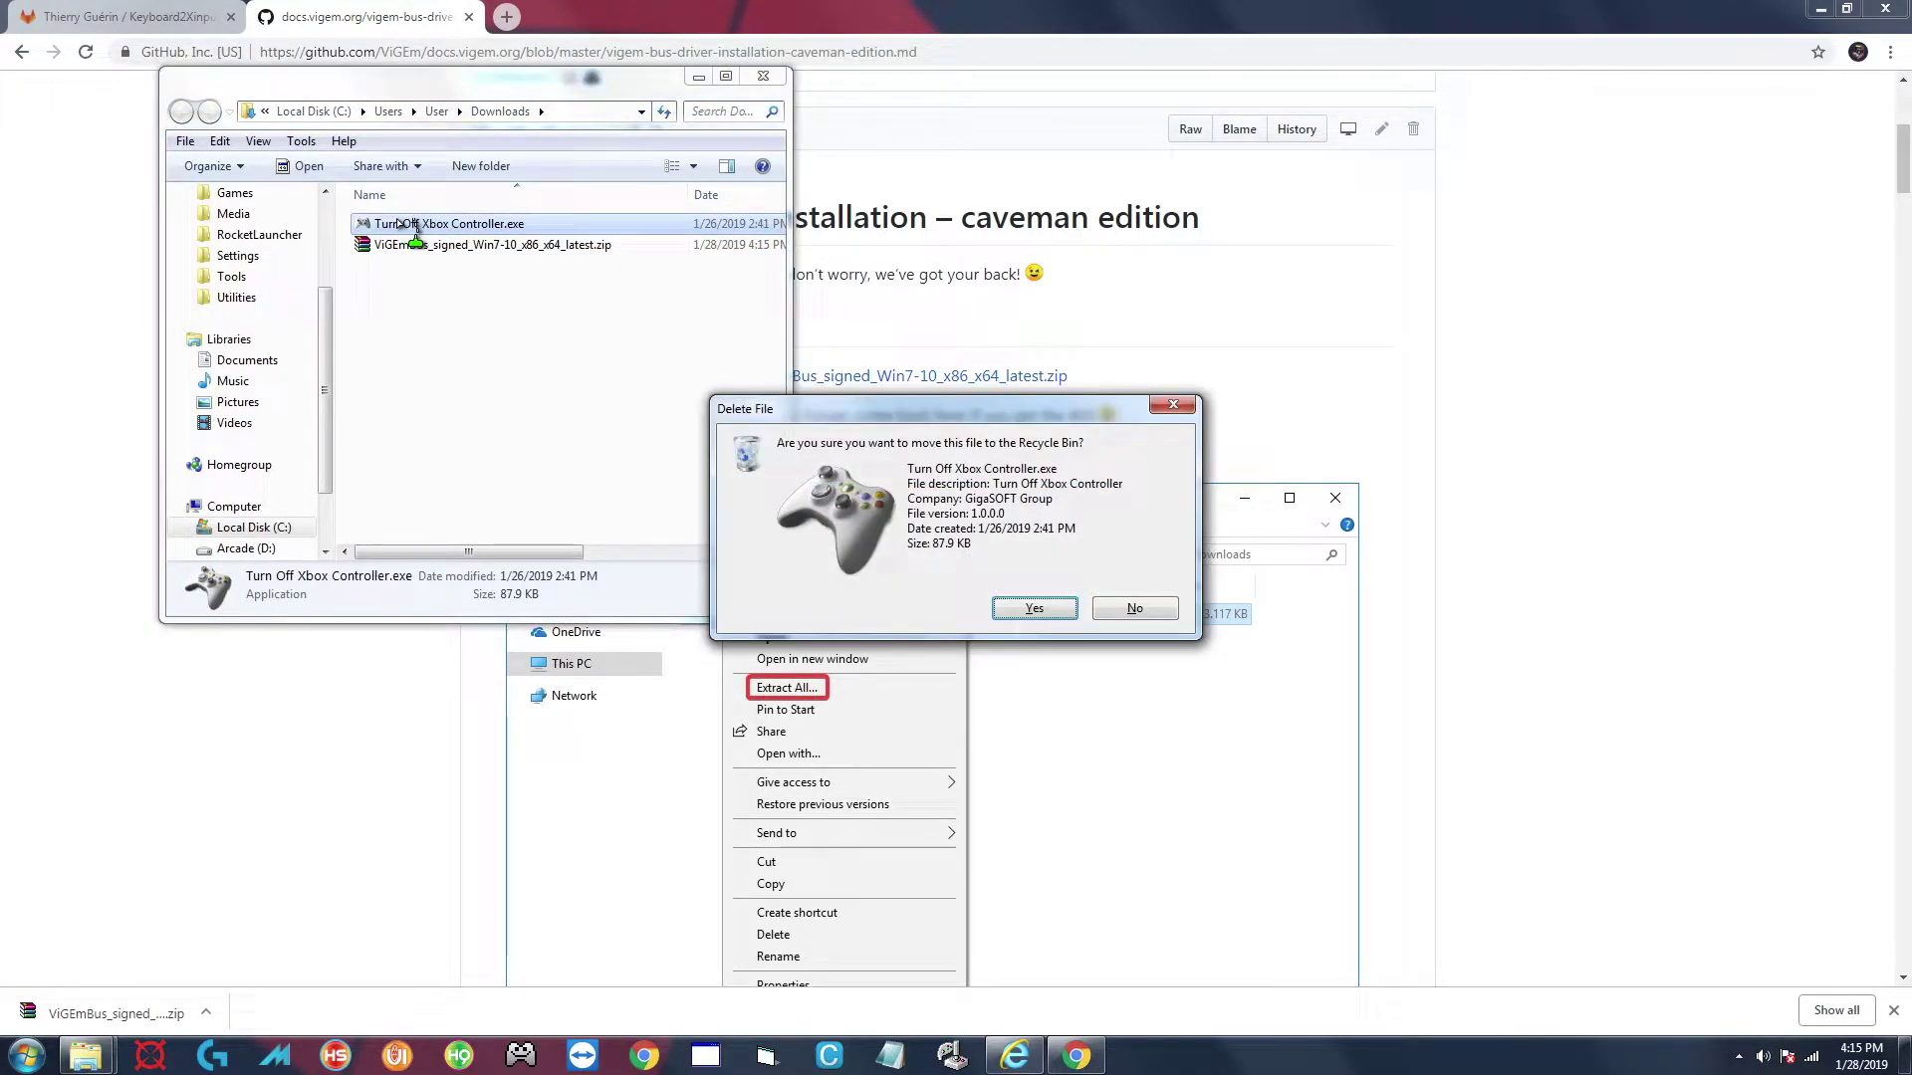
key("Return")
Extract the ViGEmBus zip archive into its own folder in Downloads with WinRAR, and close the archive and folder windows.
double_click(408, 227)
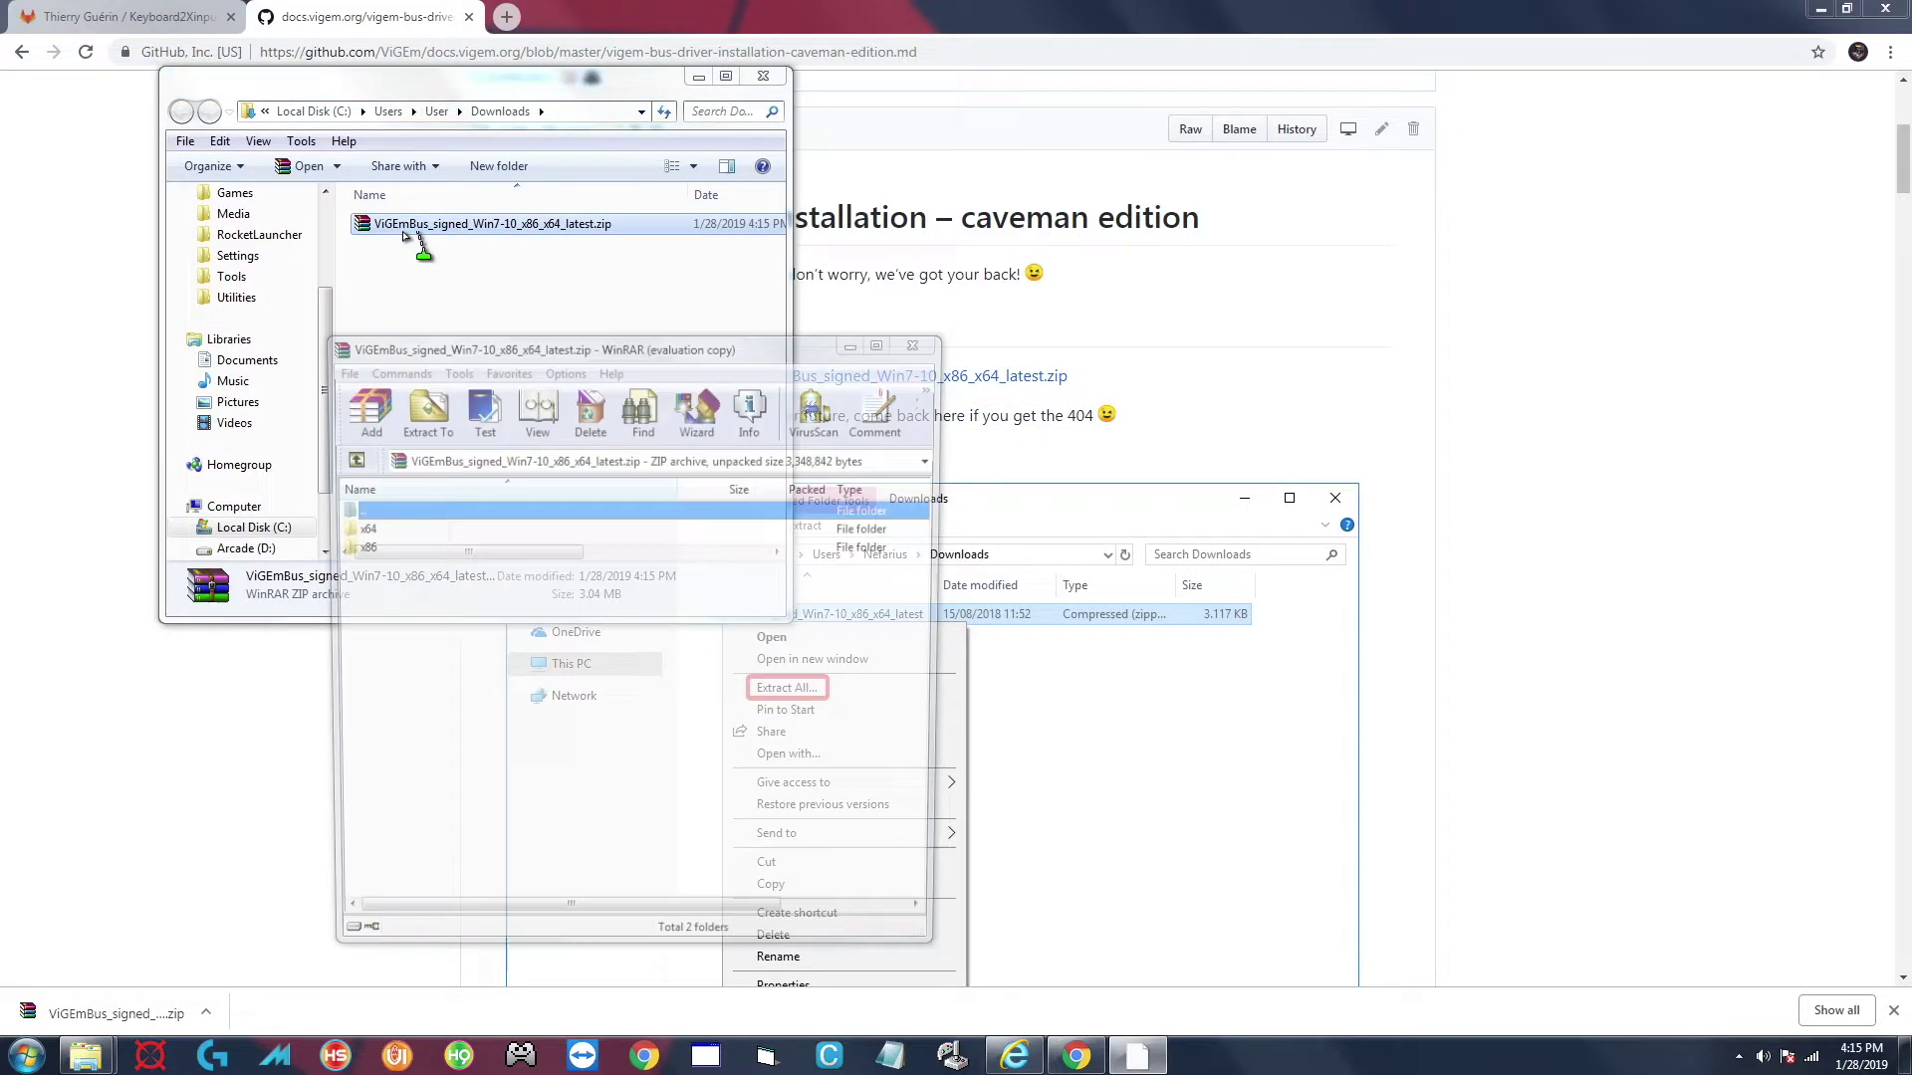
left_click(1286, 221)
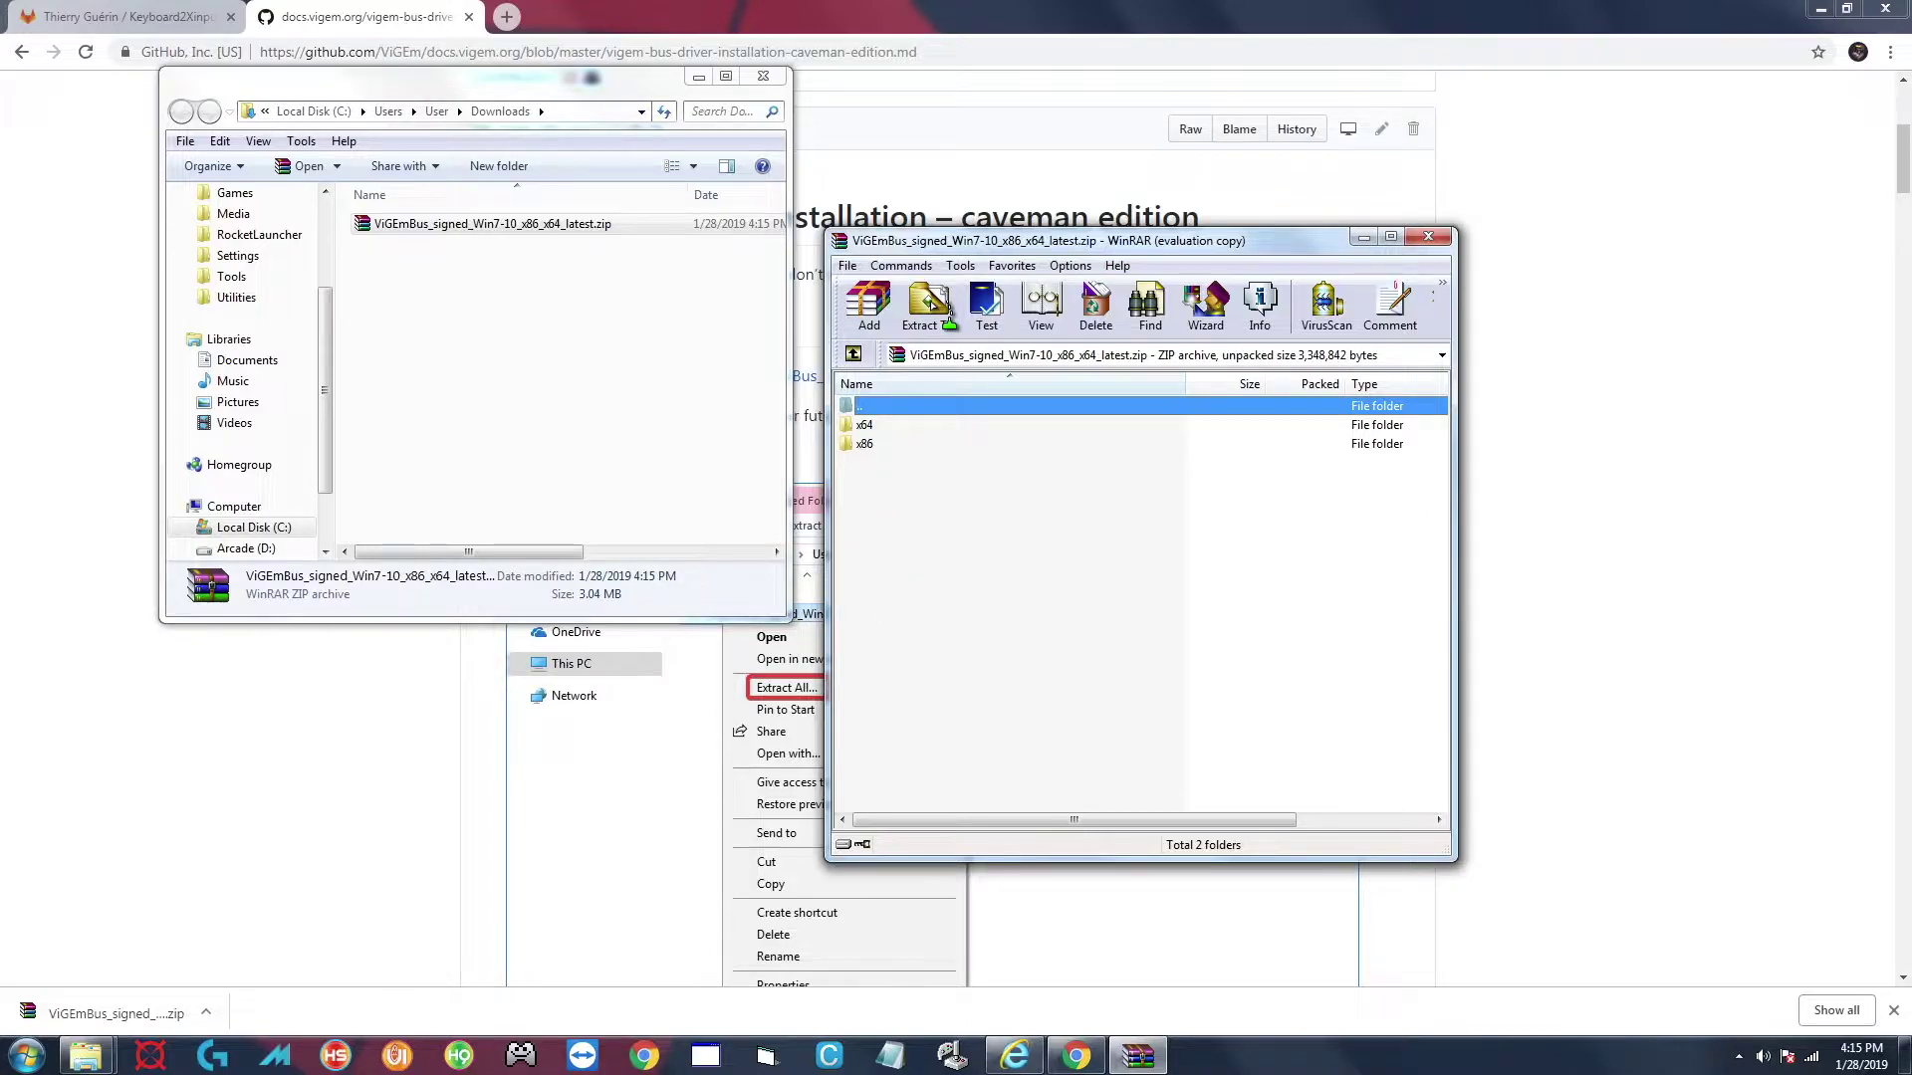
left_click(943, 314)
left_click(1005, 588)
left_click(1428, 236)
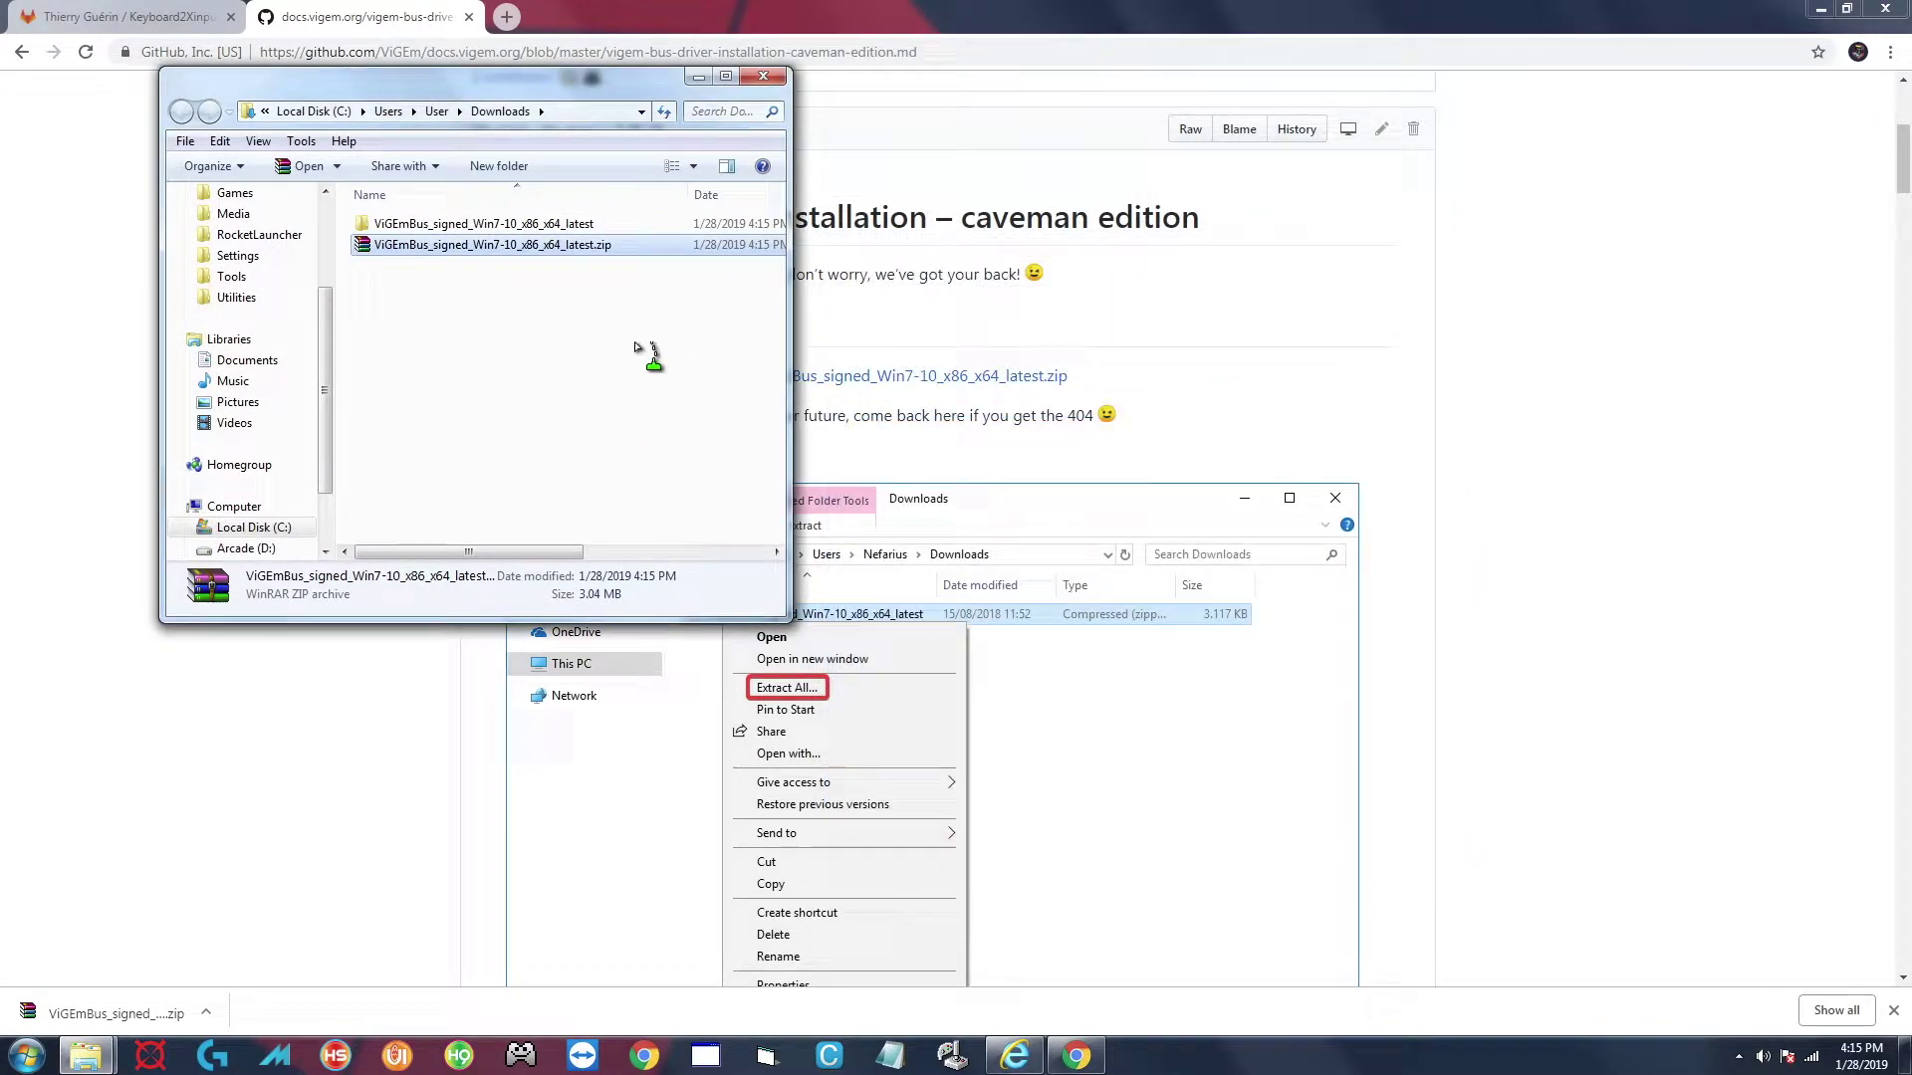
left_click(587, 370)
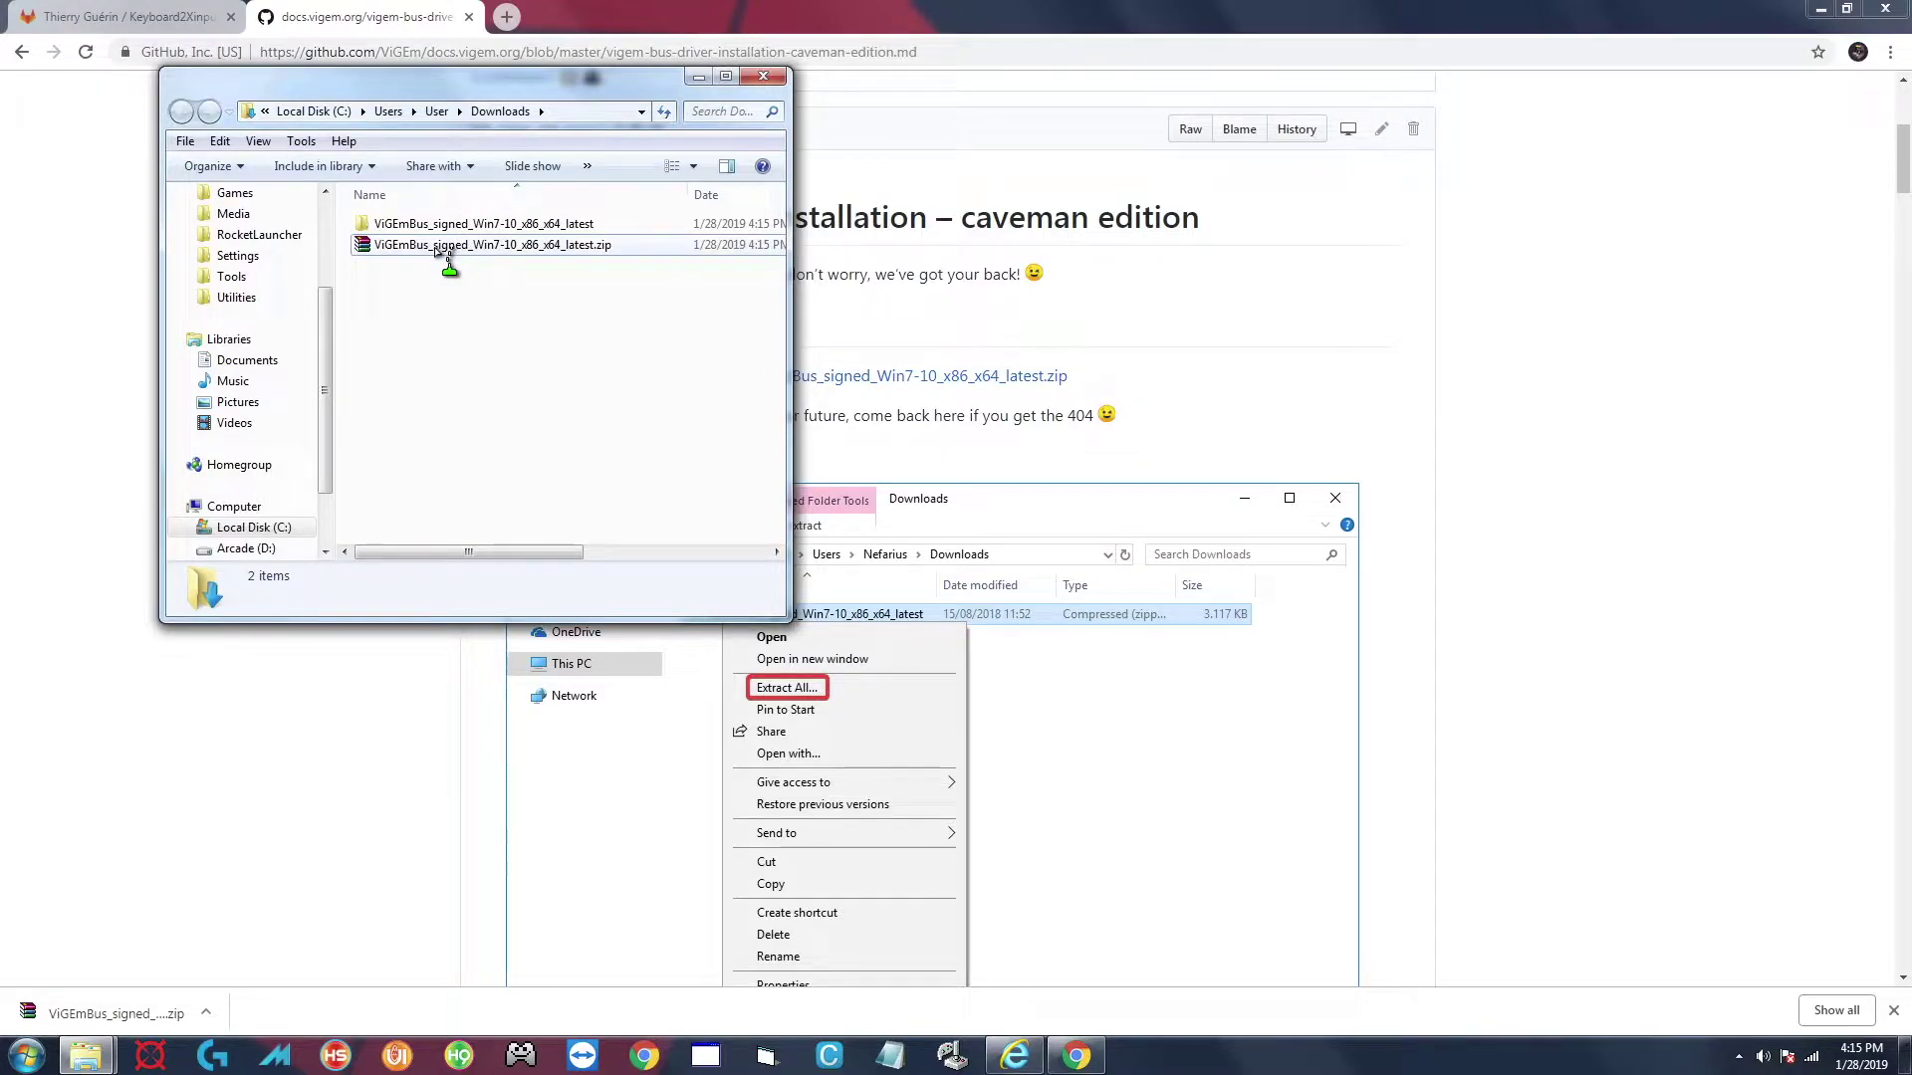
key("alt+F4")
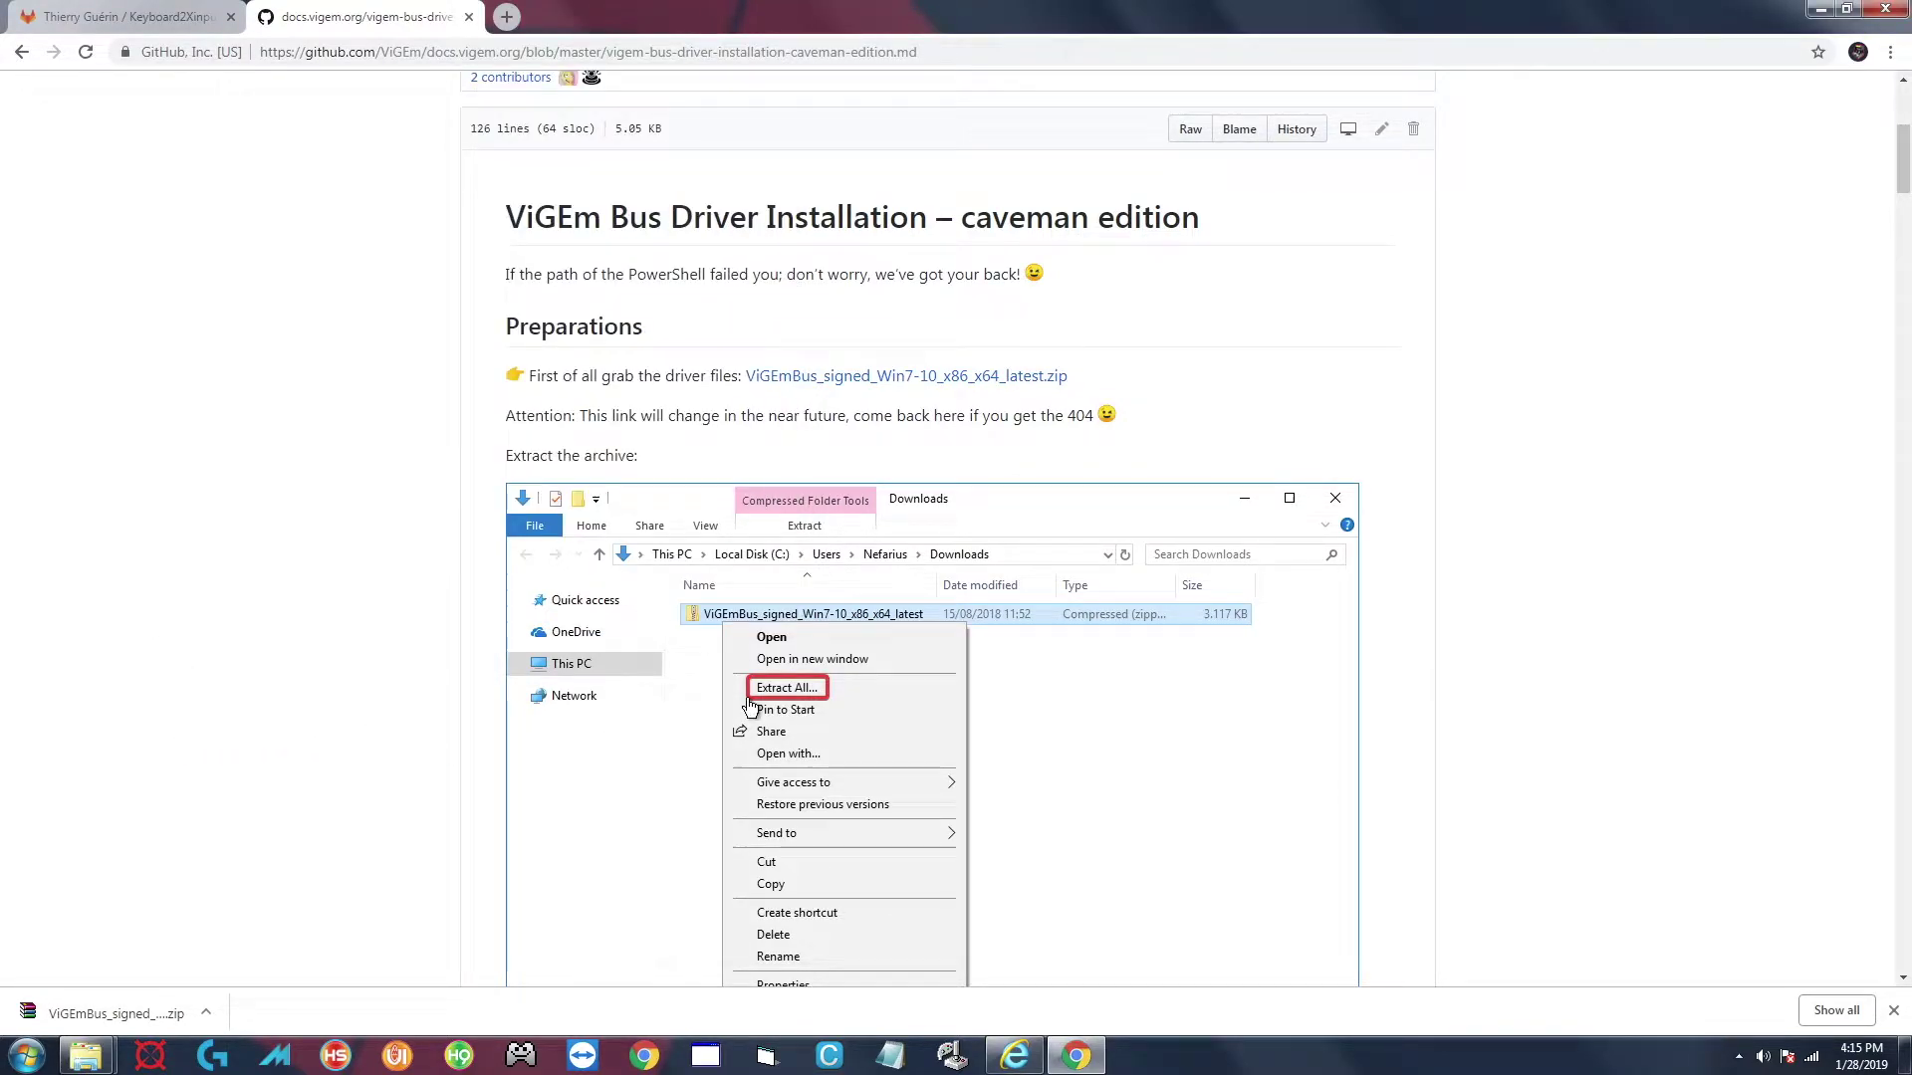
Open Windows Device Manager as the guide instructs and move its window beside the instructions.
scroll(364, 645, "down", 10)
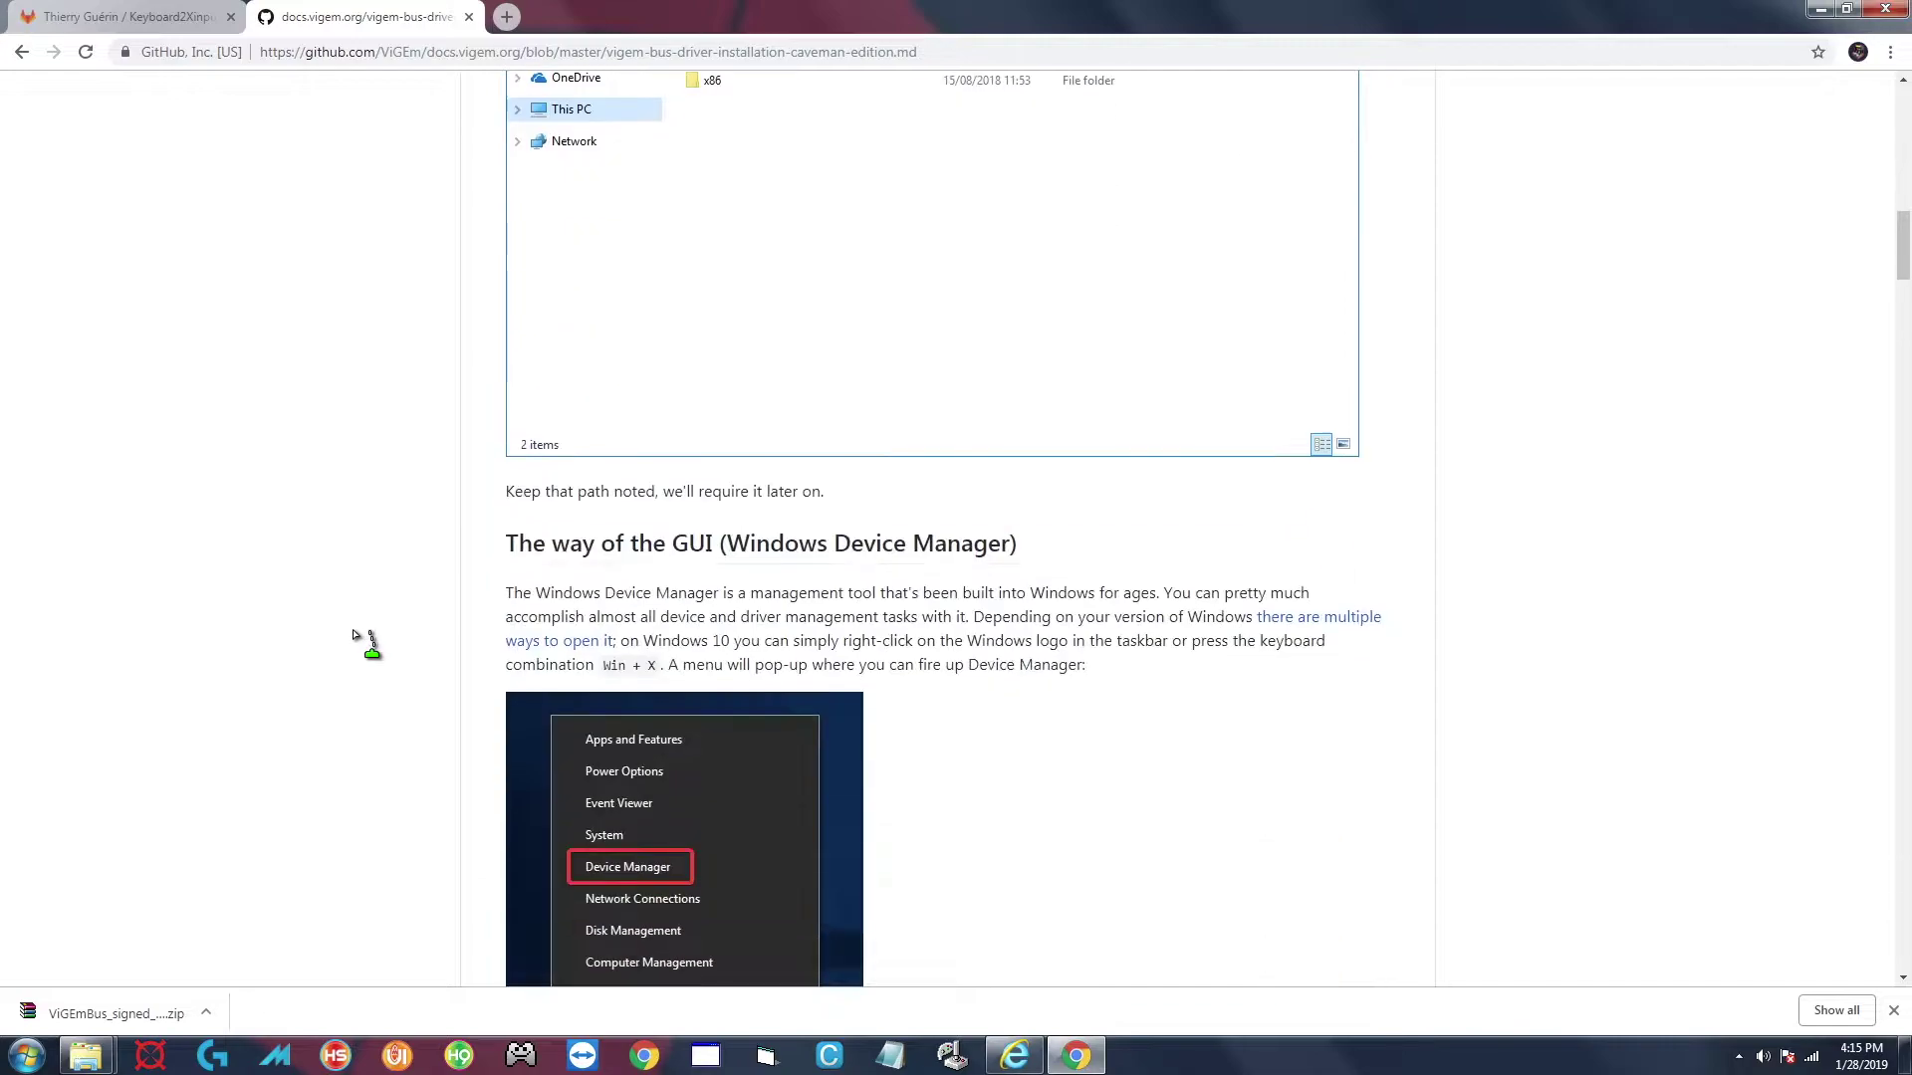
scroll(364, 645, "down", 2)
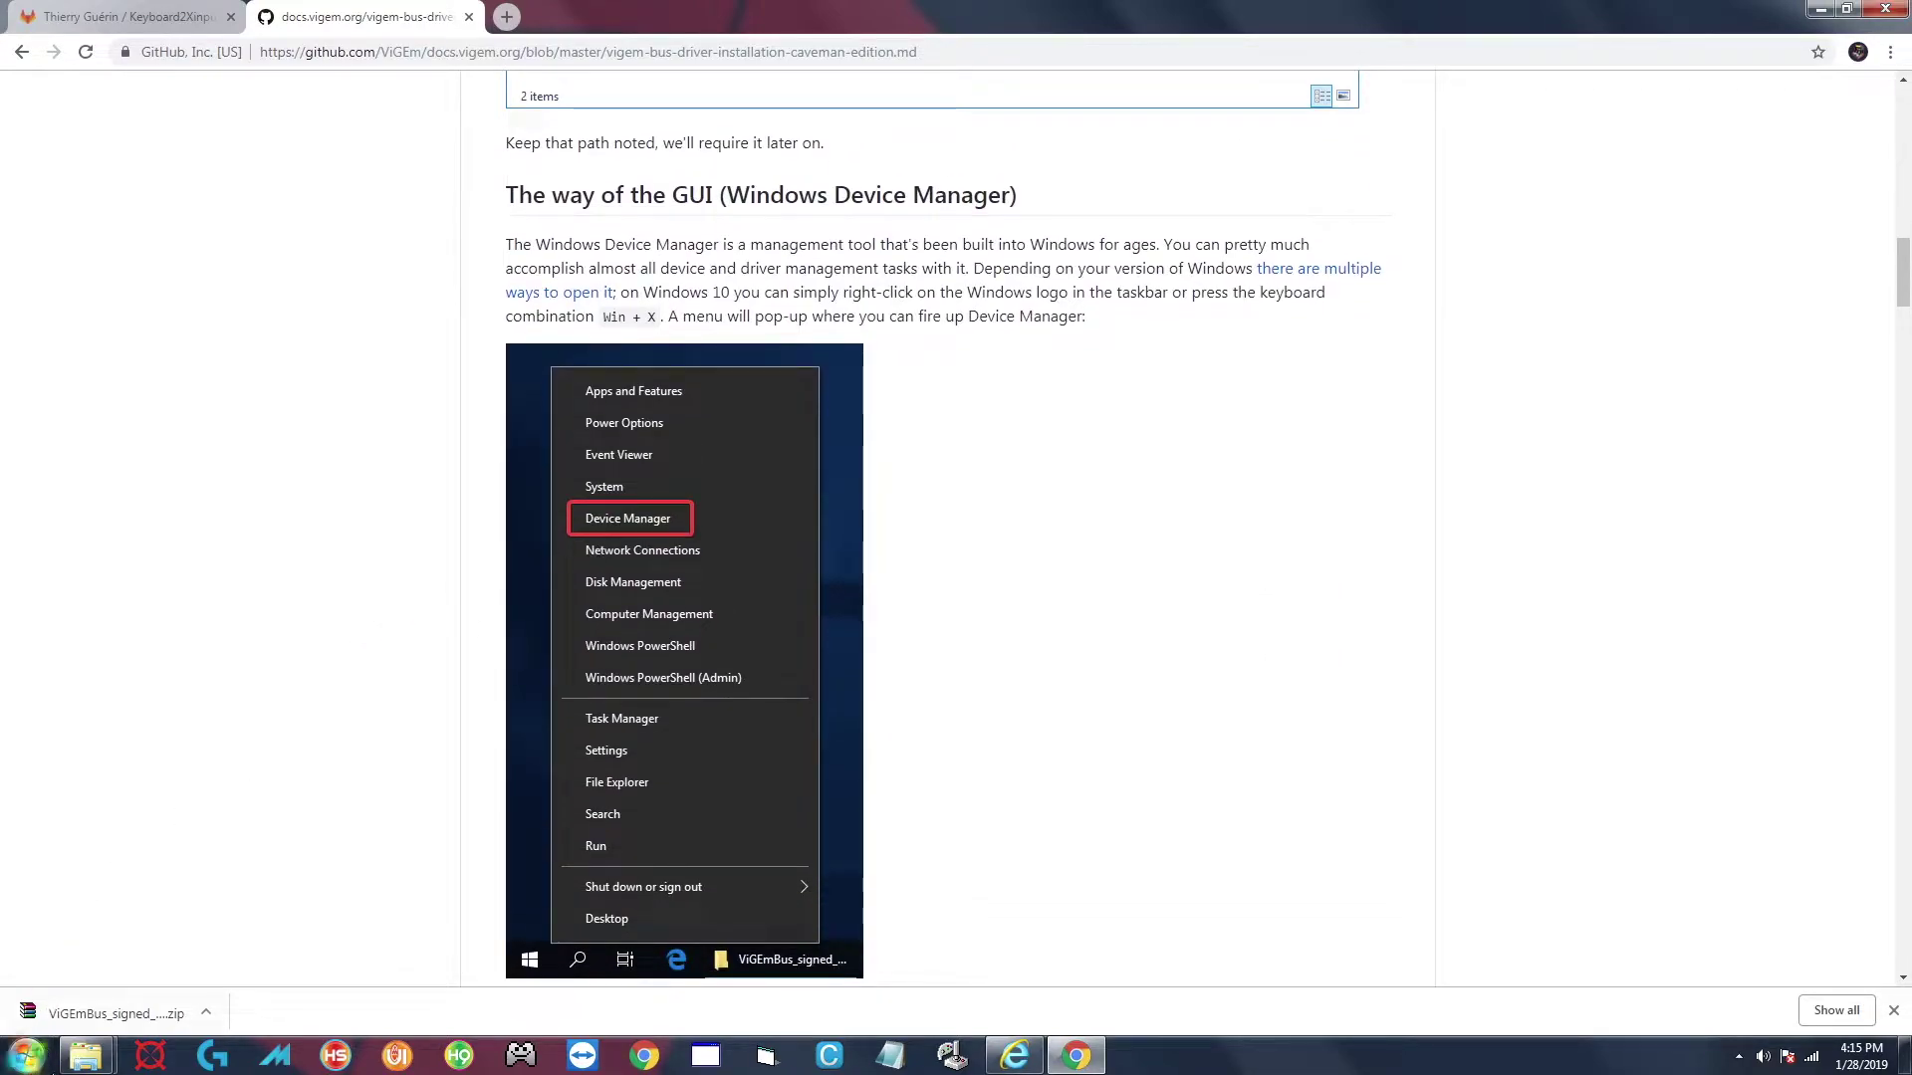
left_click(5, 1051)
type("device")
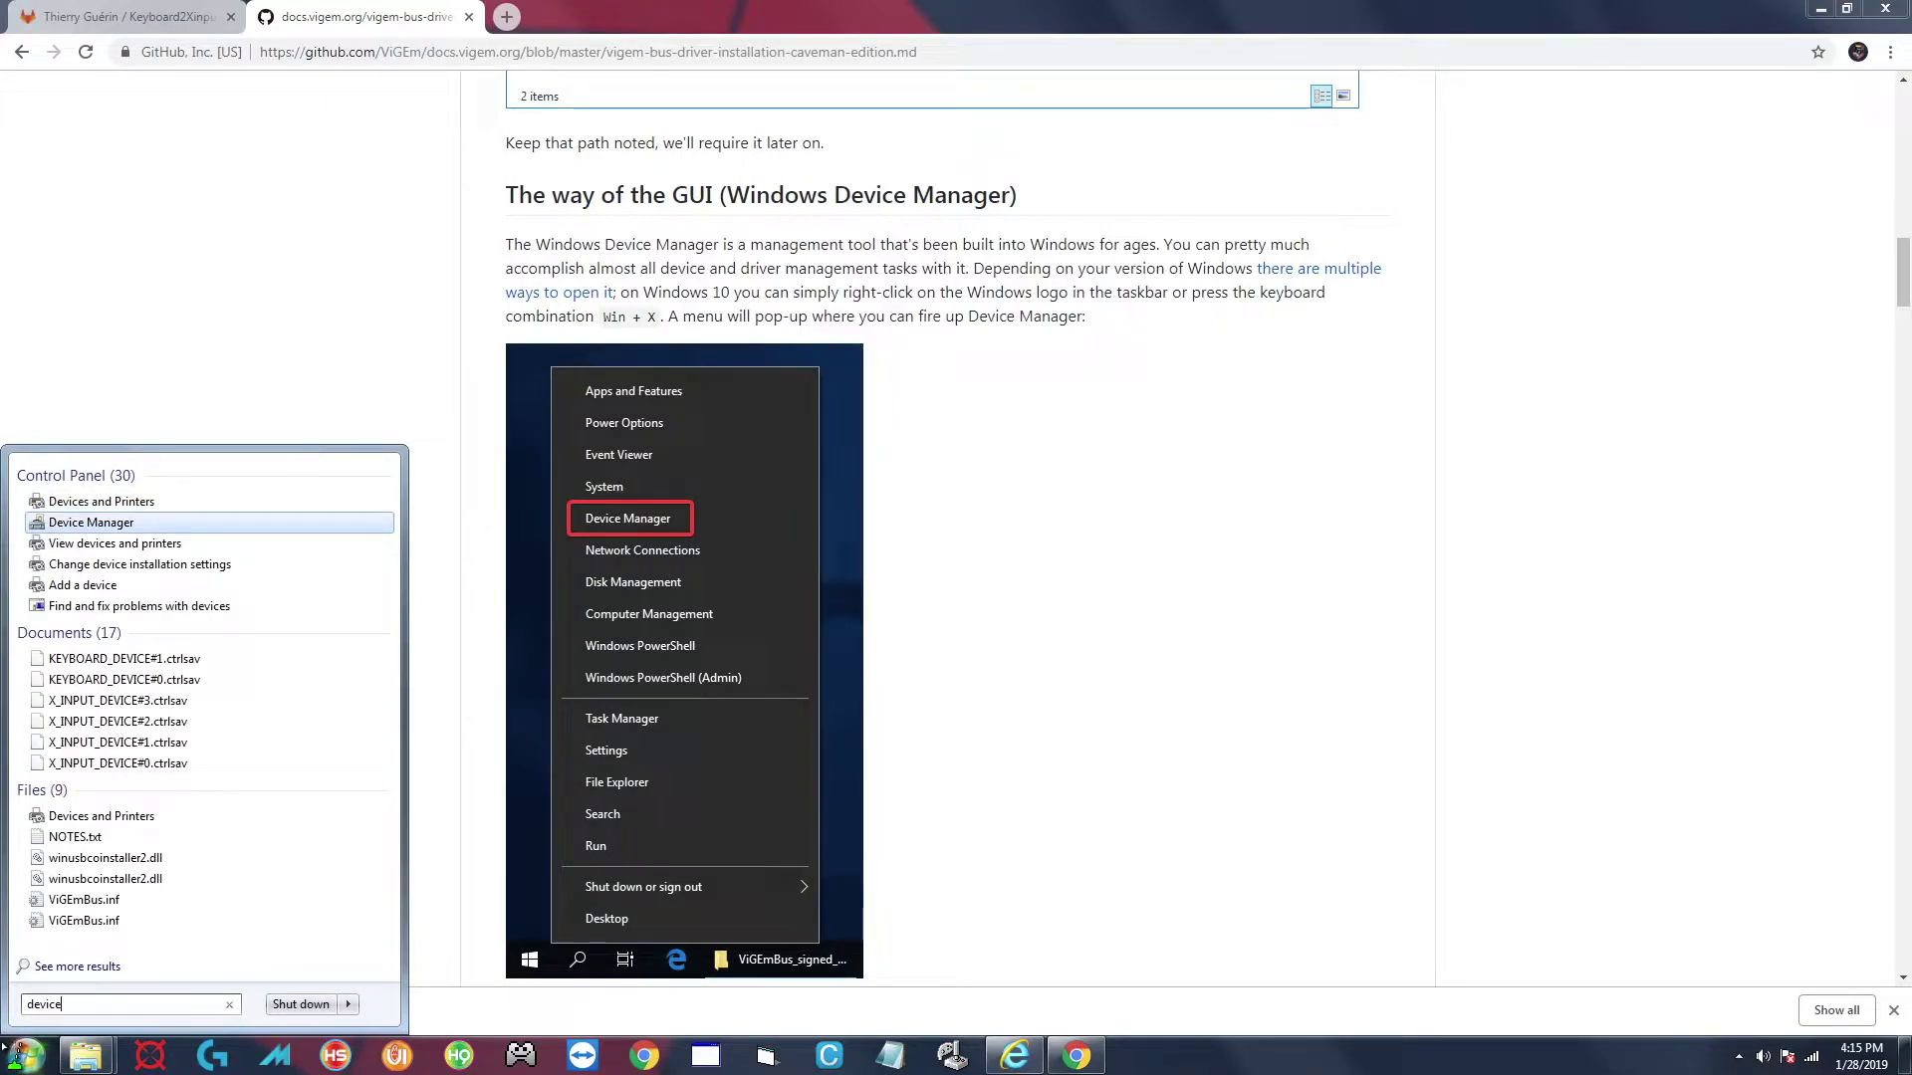
key("Return")
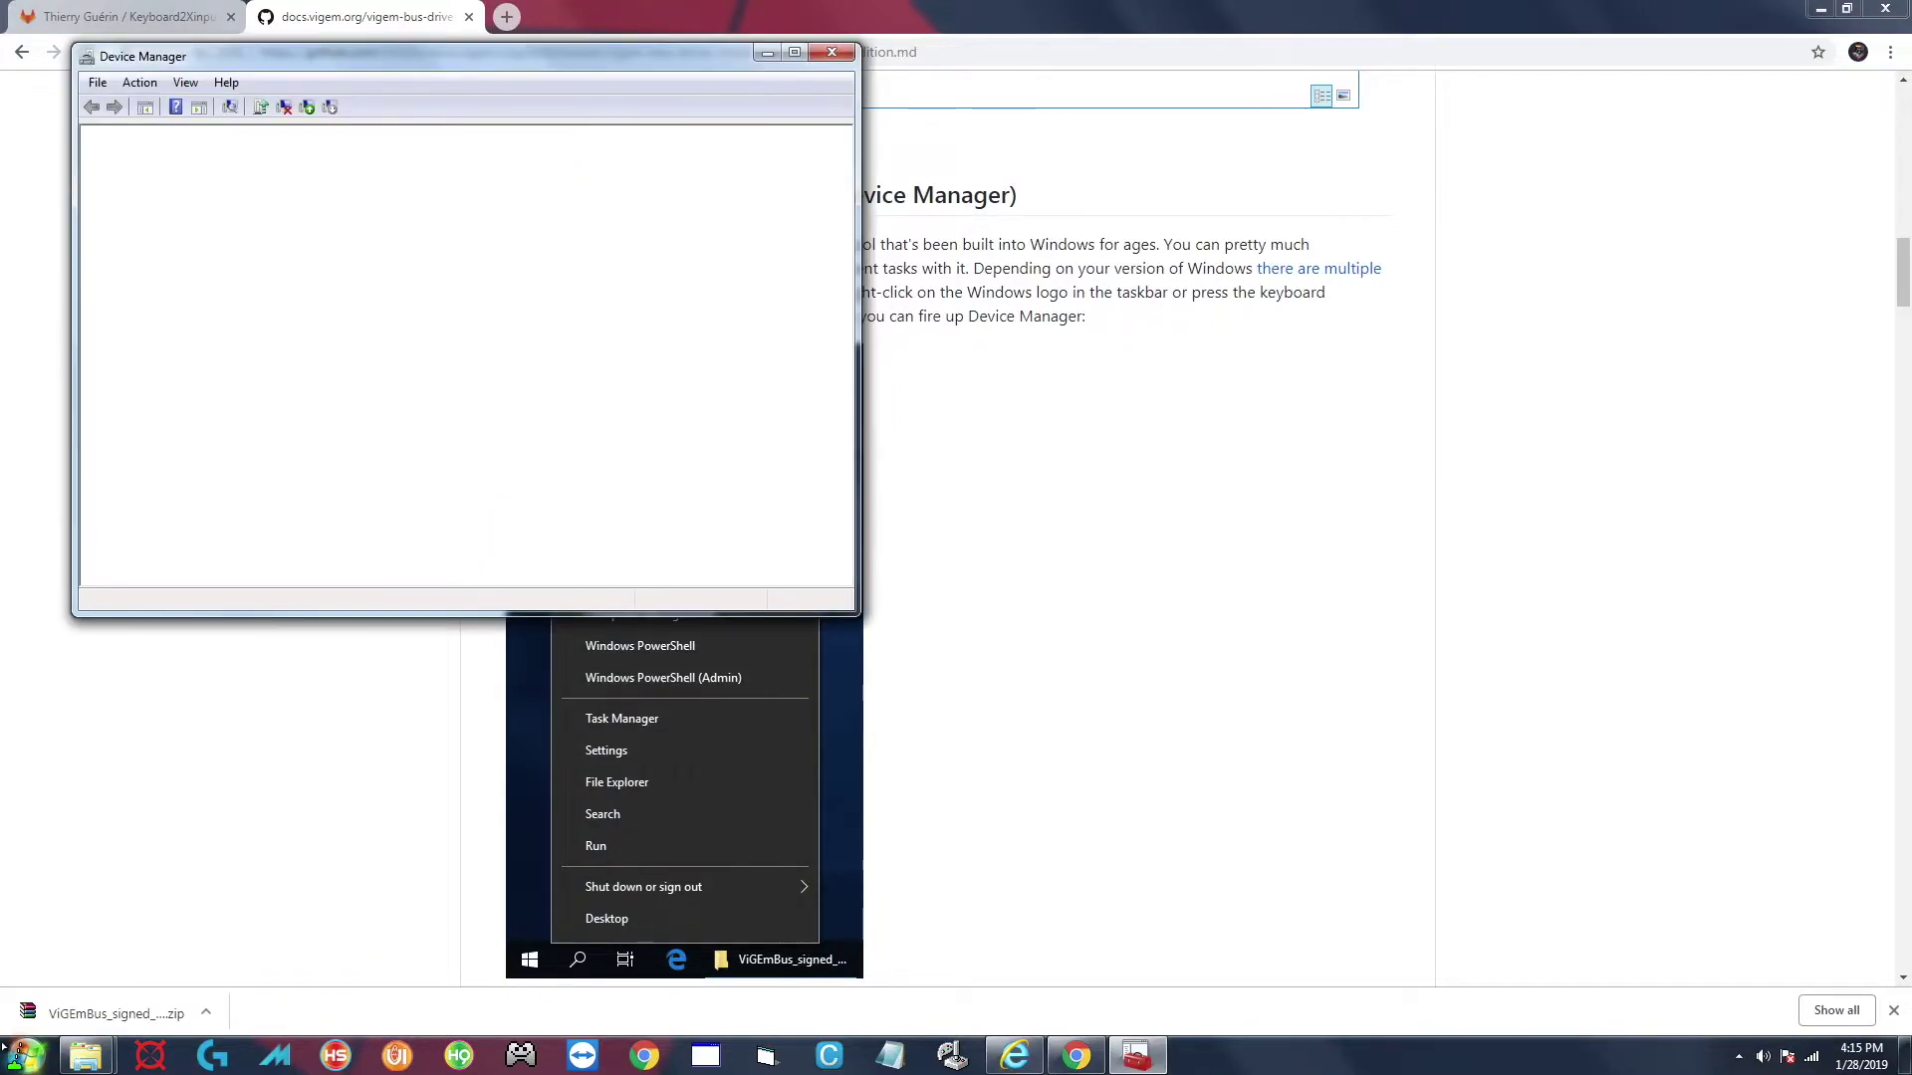
left_click_drag(357, 69, 1176, 283)
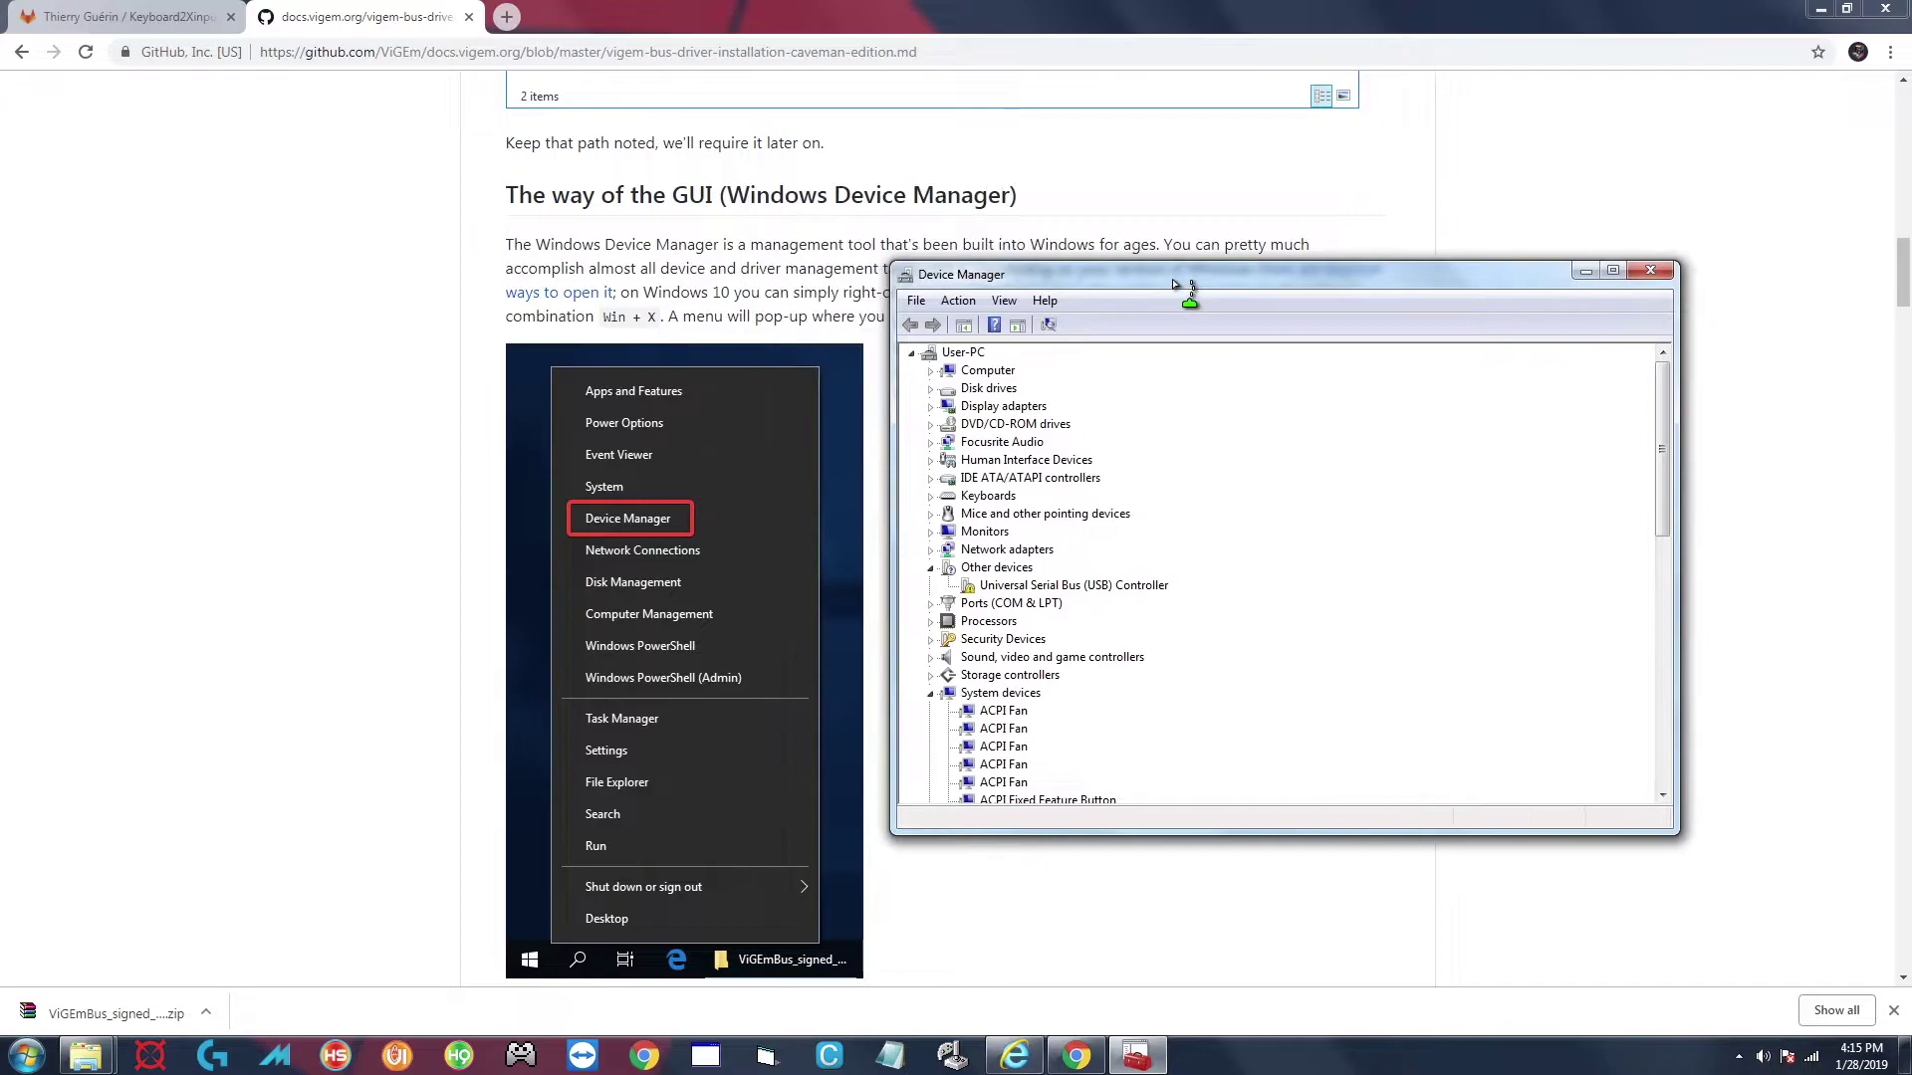
Following the guide, select a node in Device Manager and start the Add legacy hardware wizard.
left_click(880, 427)
scroll(318, 702, "down", 9)
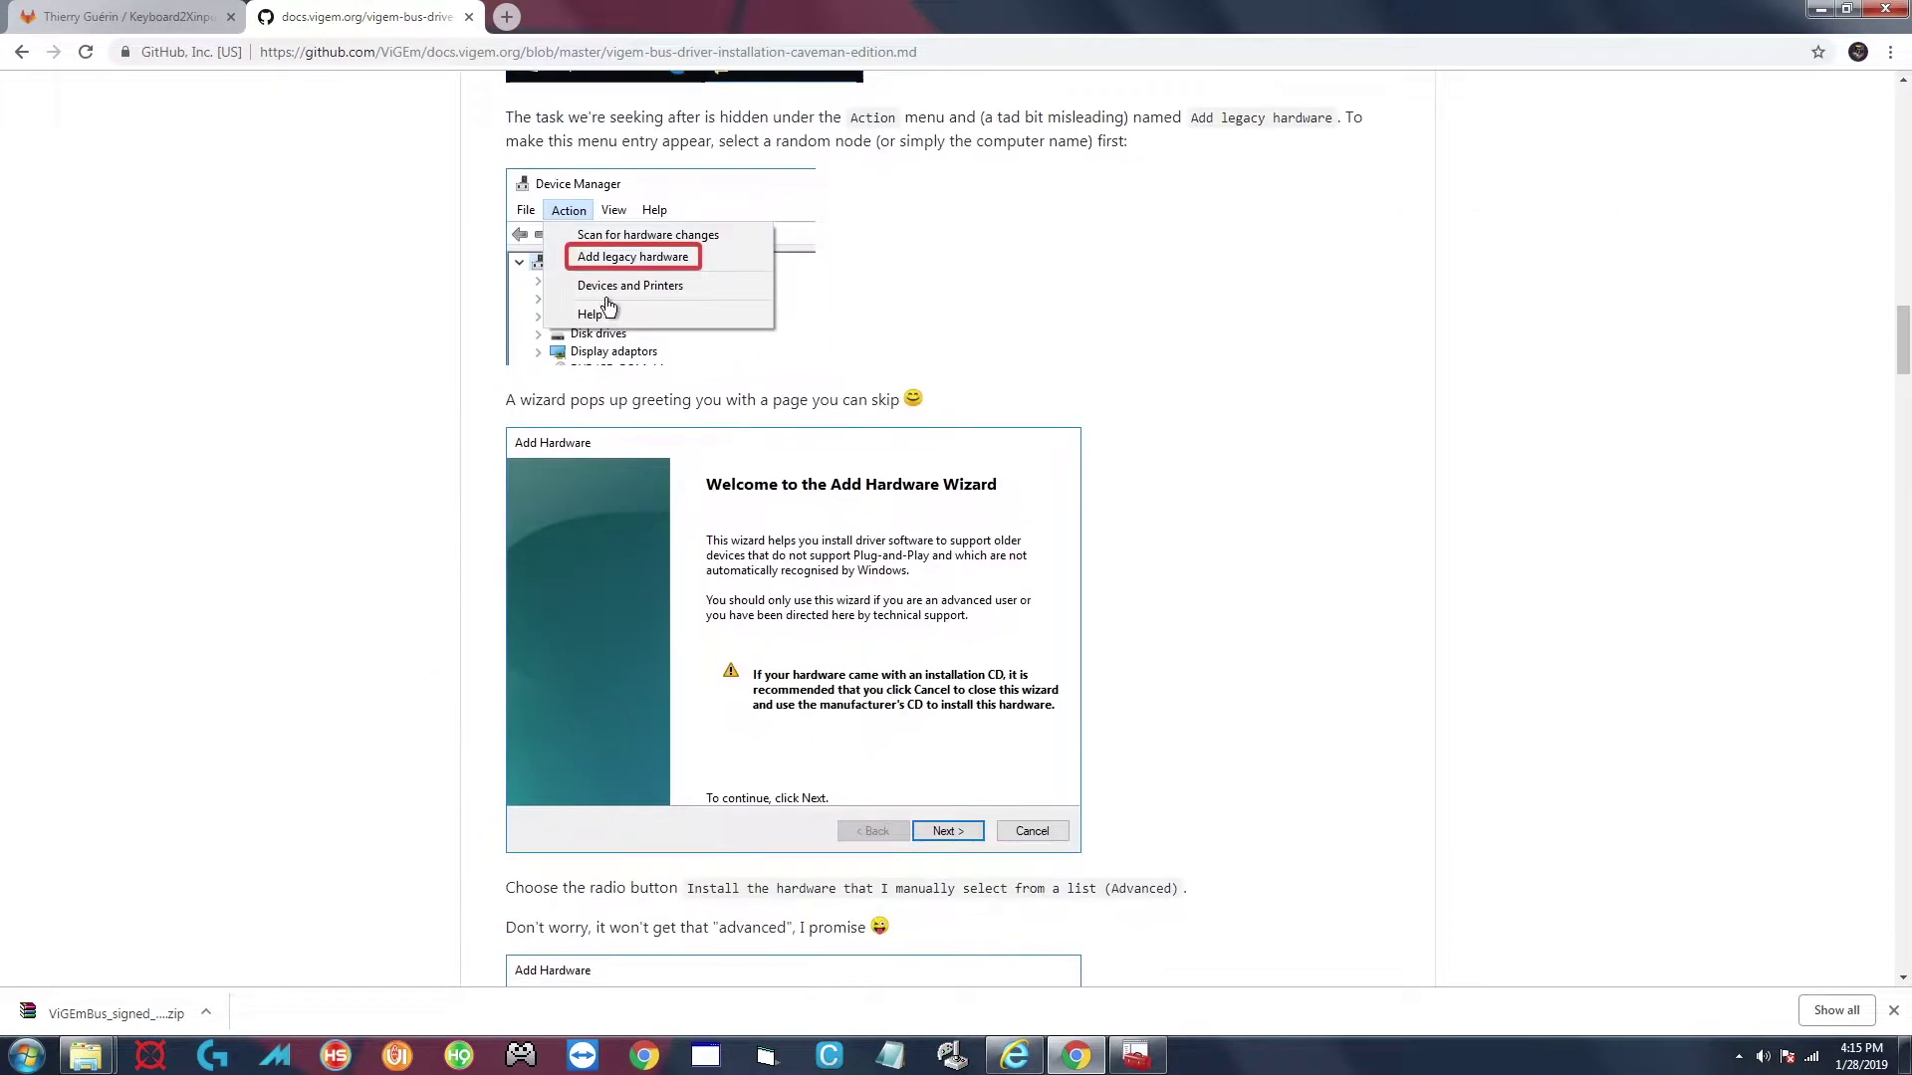
key("alt+Tab")
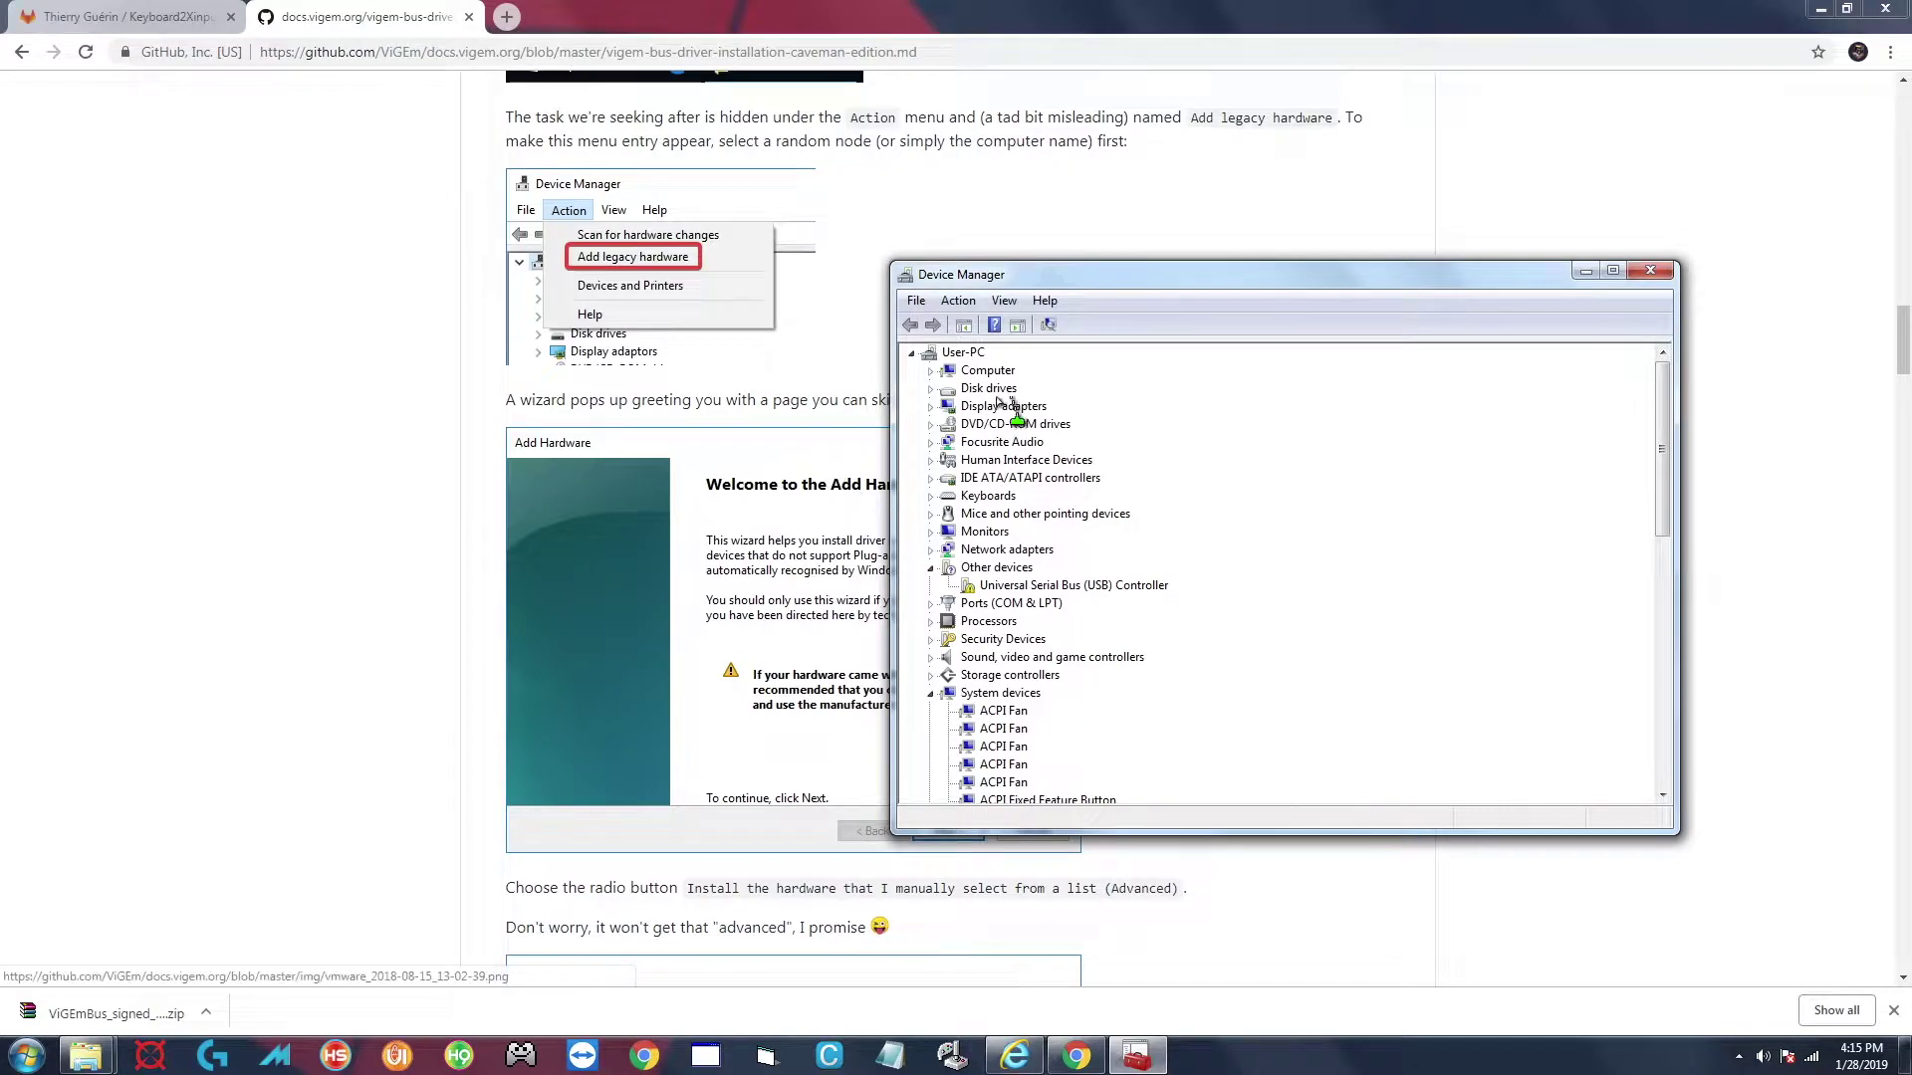
left_click(958, 300)
key("Escape")
left_click(962, 352)
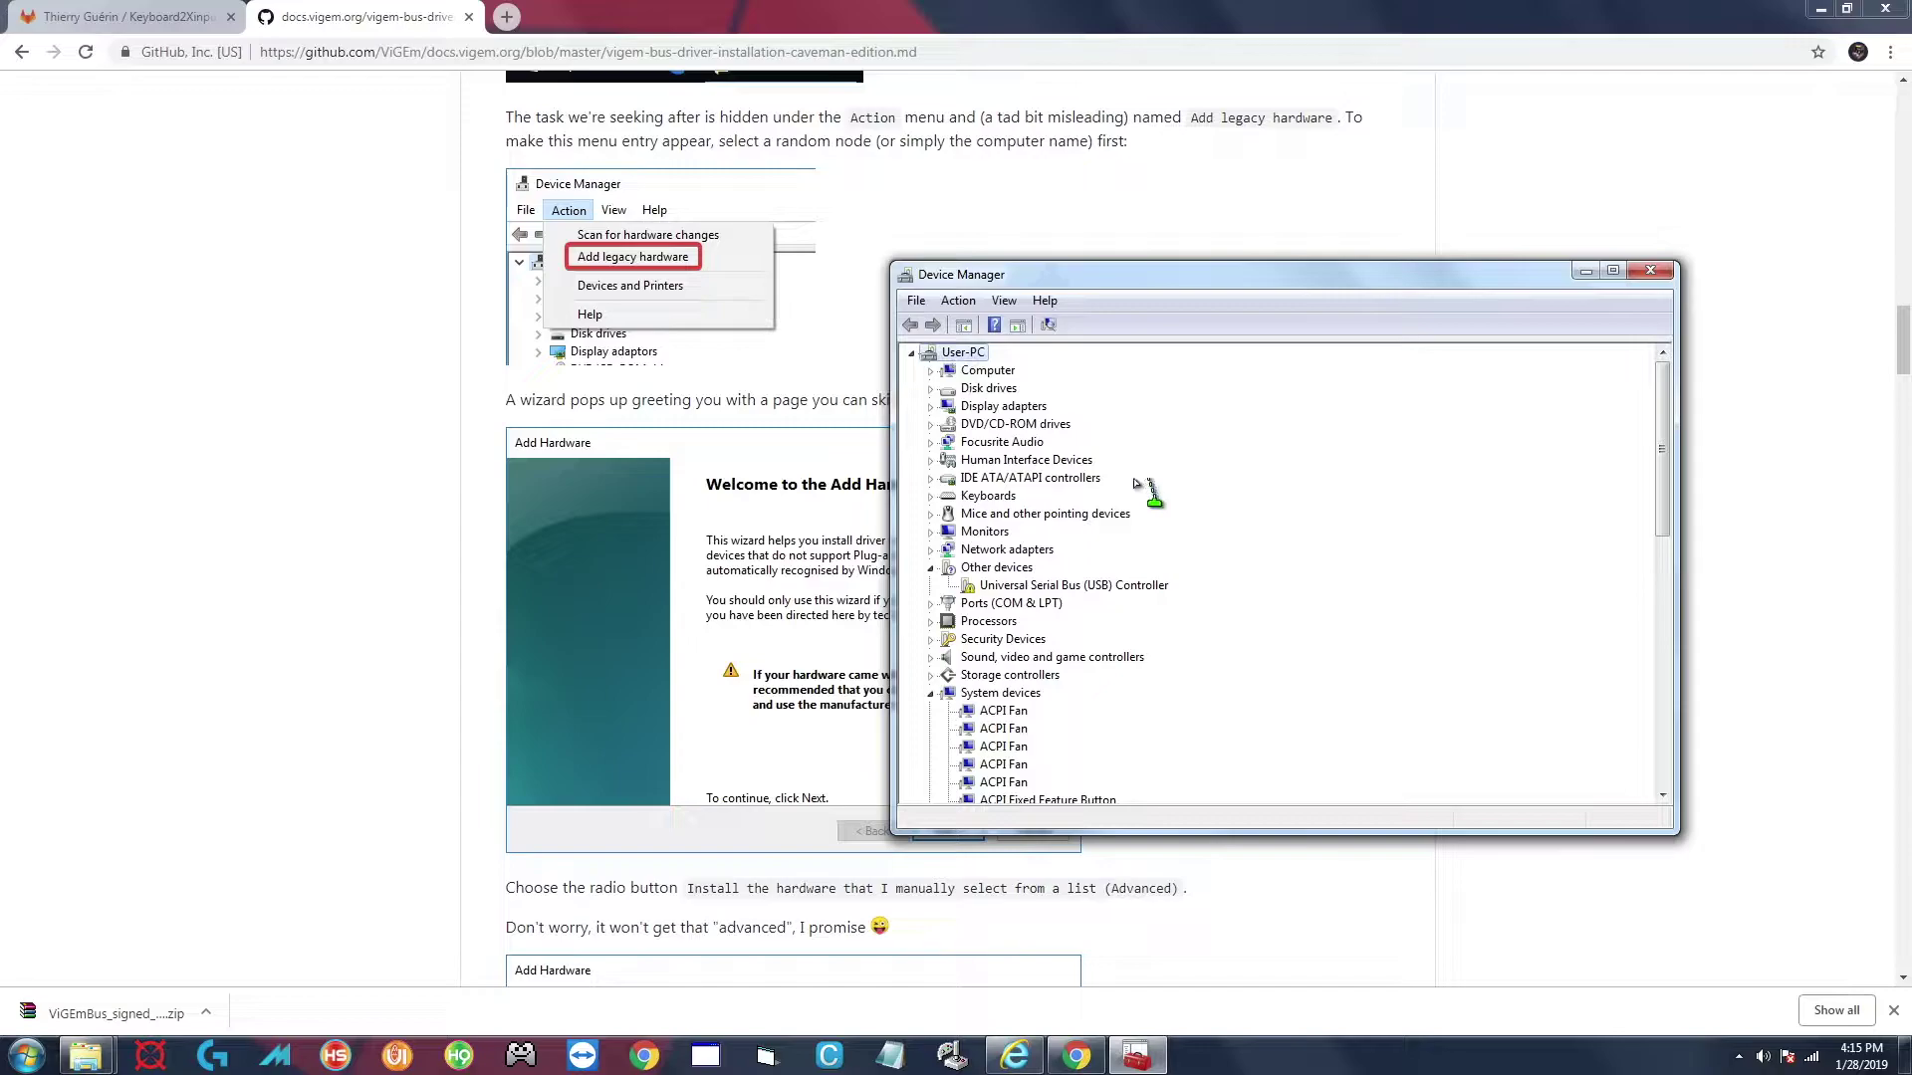
left_click(988, 389)
left_click(1006, 586)
left_click(984, 389)
left_click(957, 302)
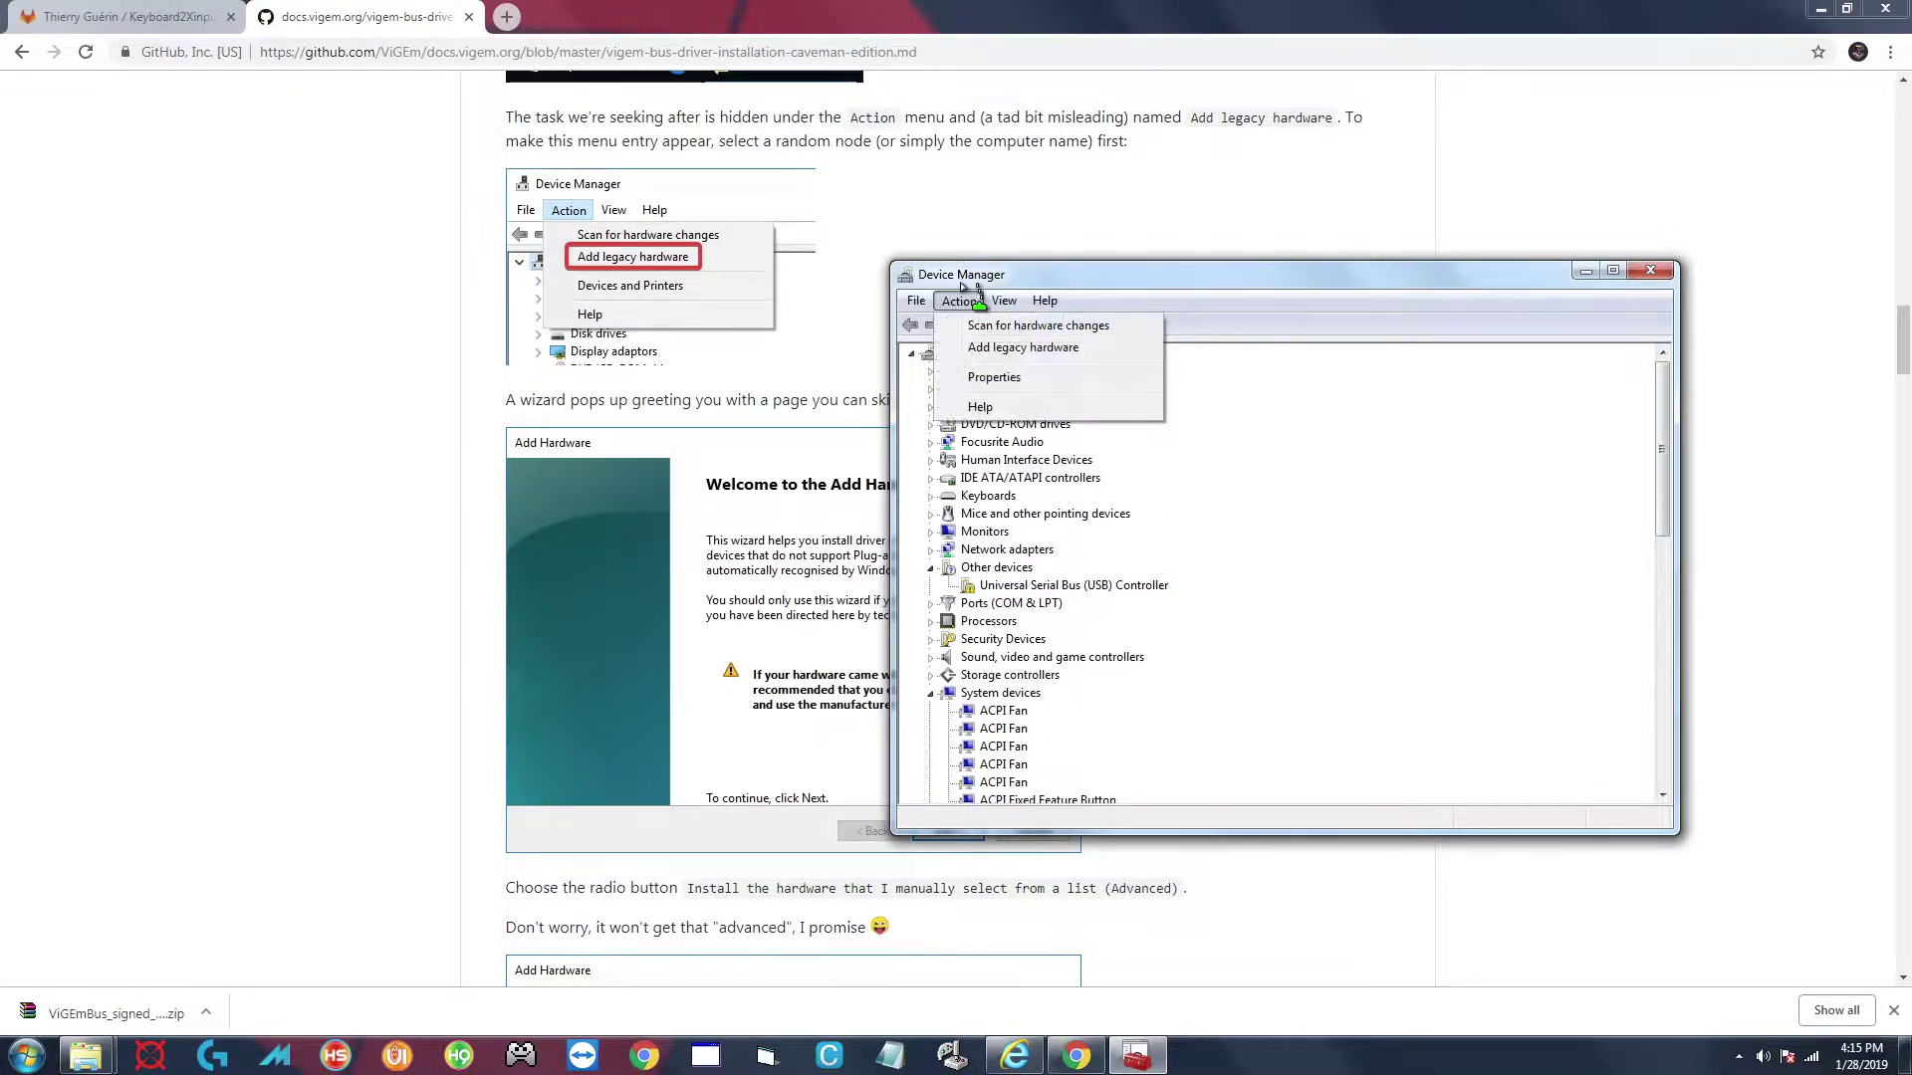
left_click(993, 348)
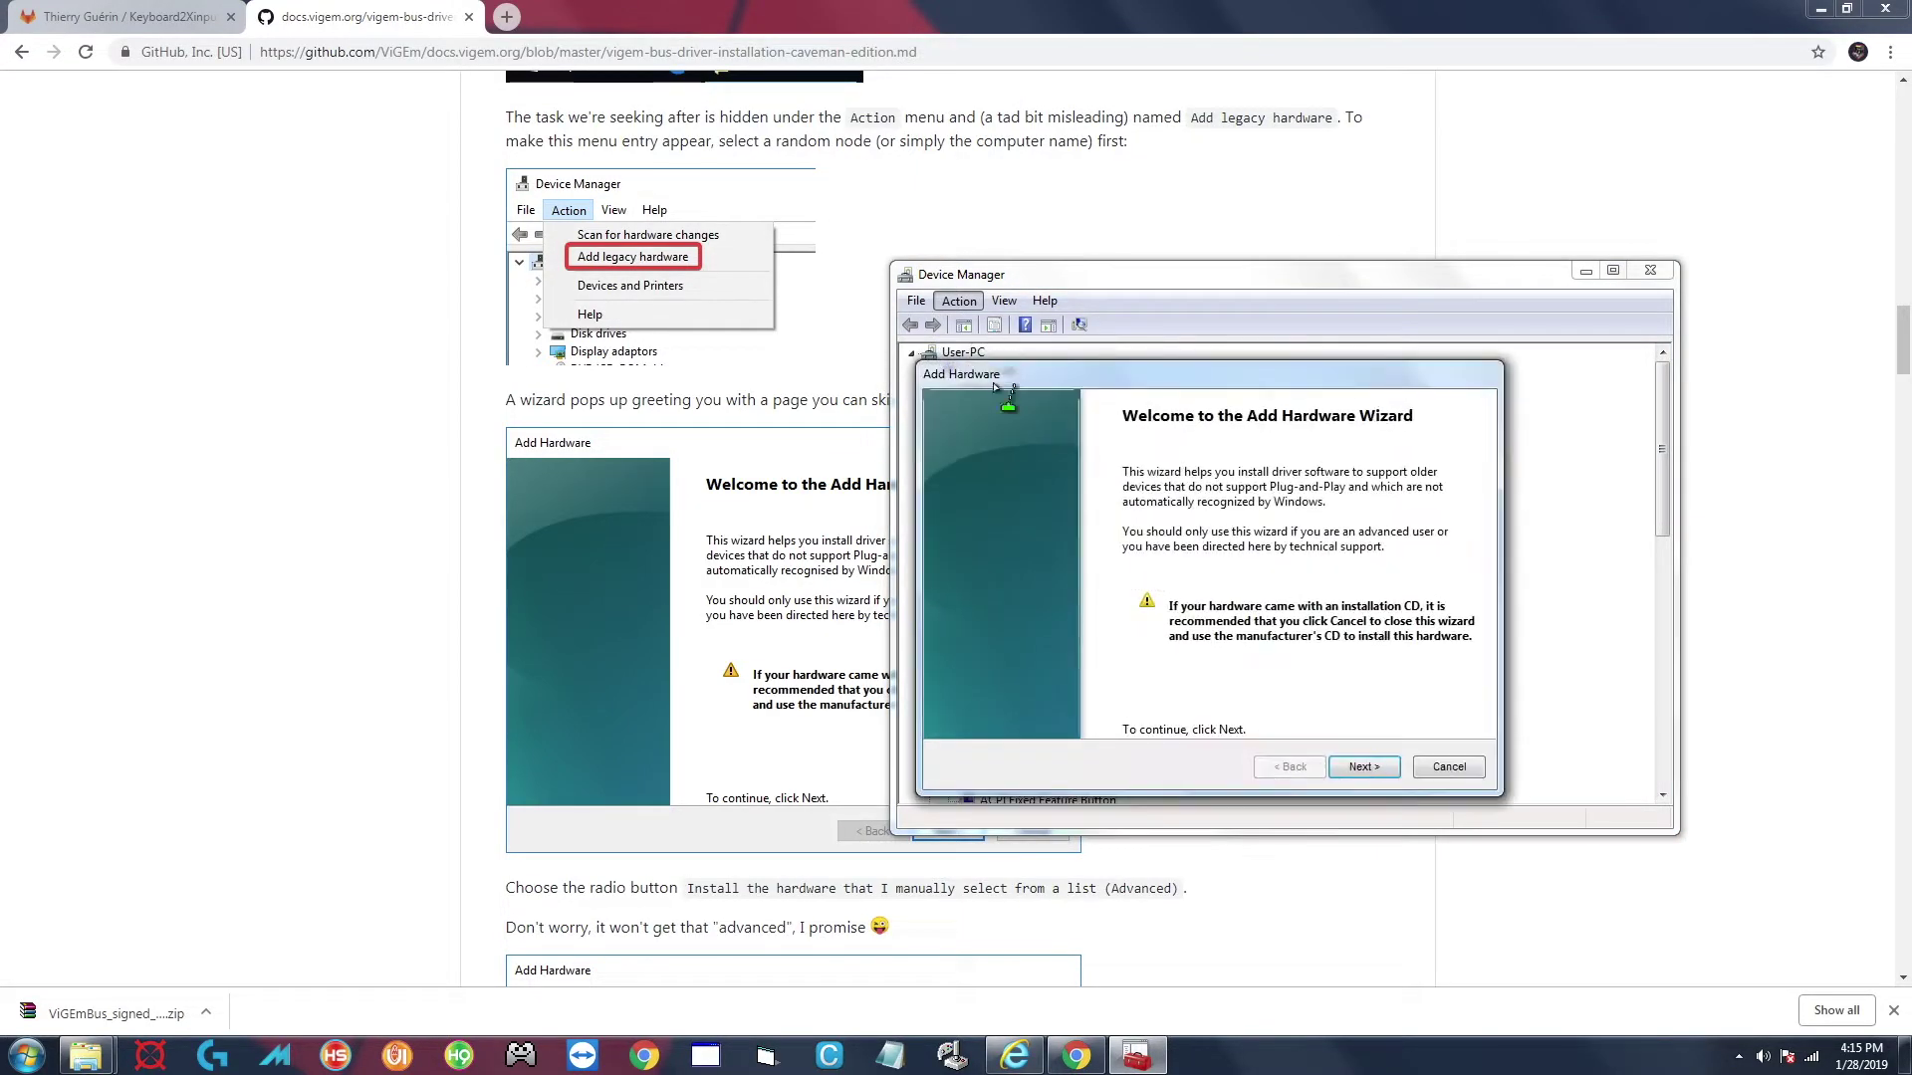
Proceed through the Add Hardware wizard with "Install the hardware that I manually select from a list (Advanced)" to the hardware type list.
left_click(1362, 766)
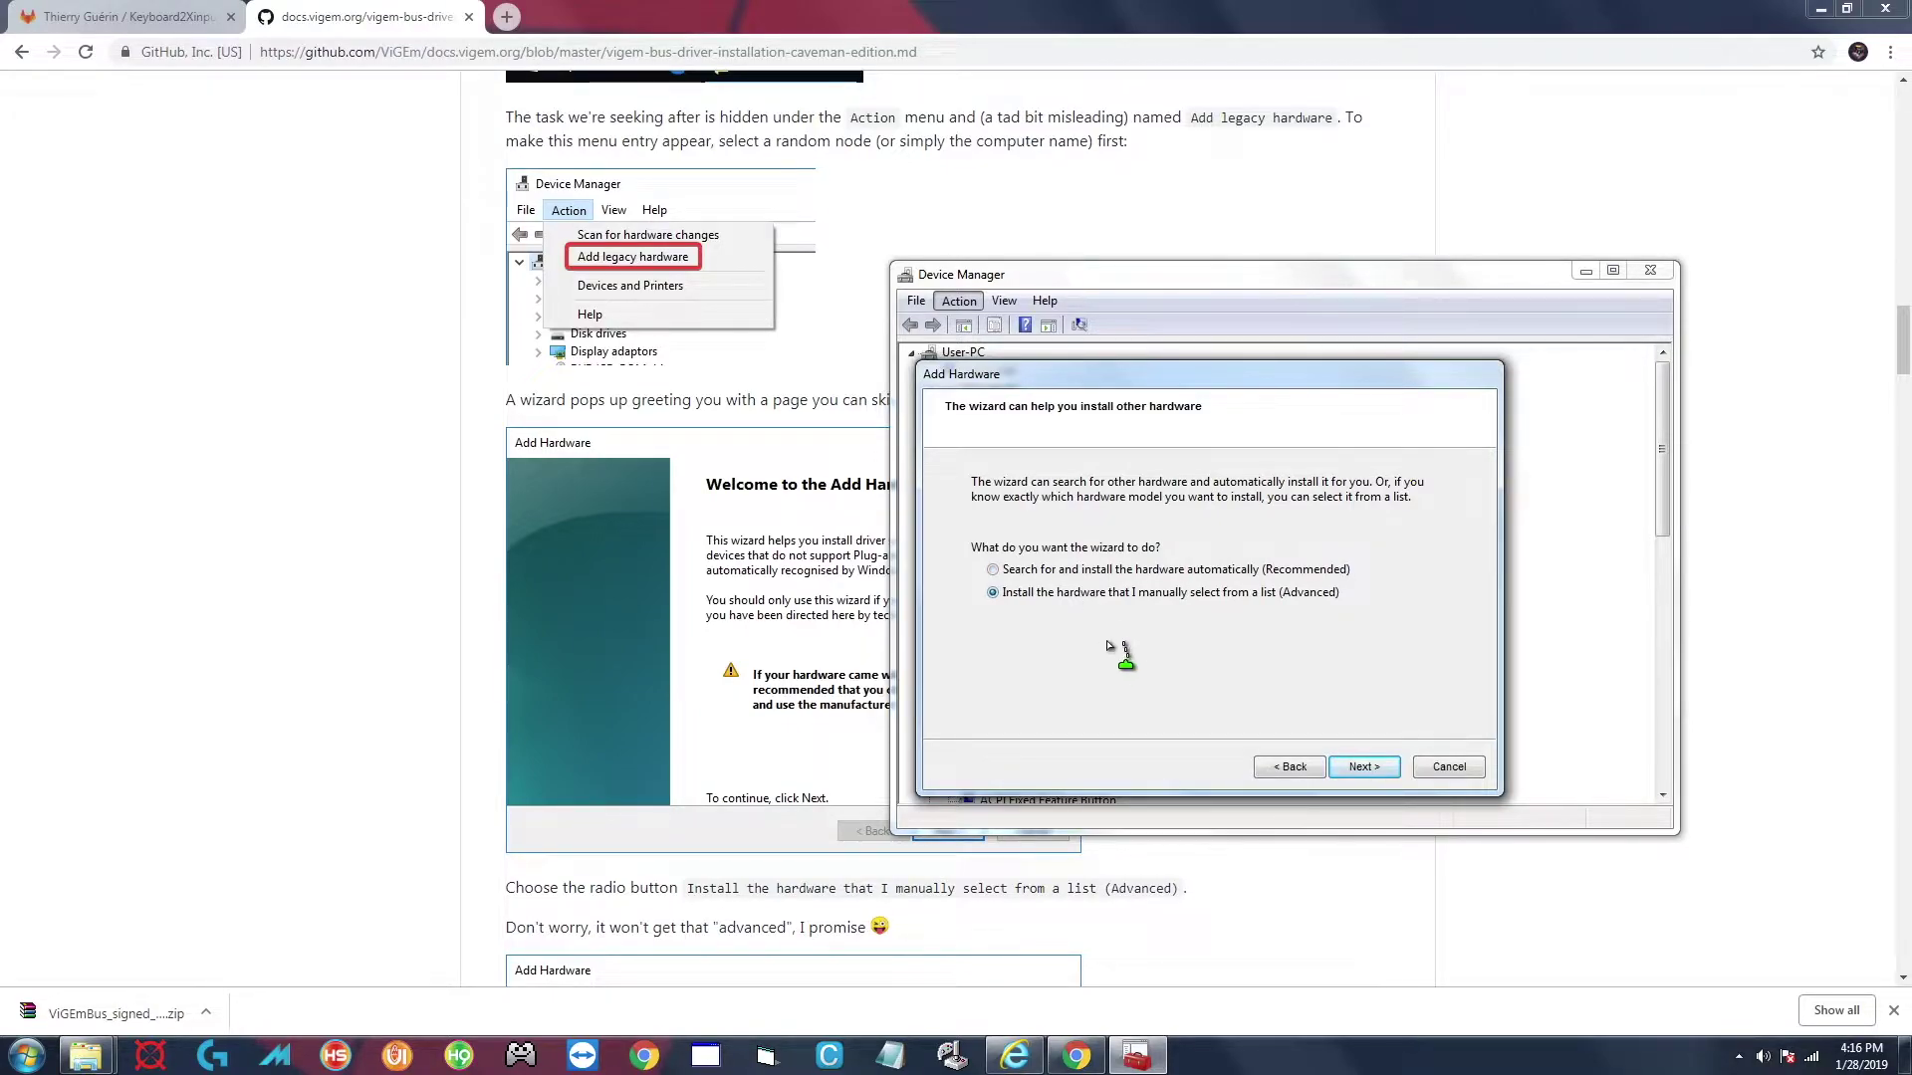
left_click(1363, 767)
scroll(1087, 687, "down", 1)
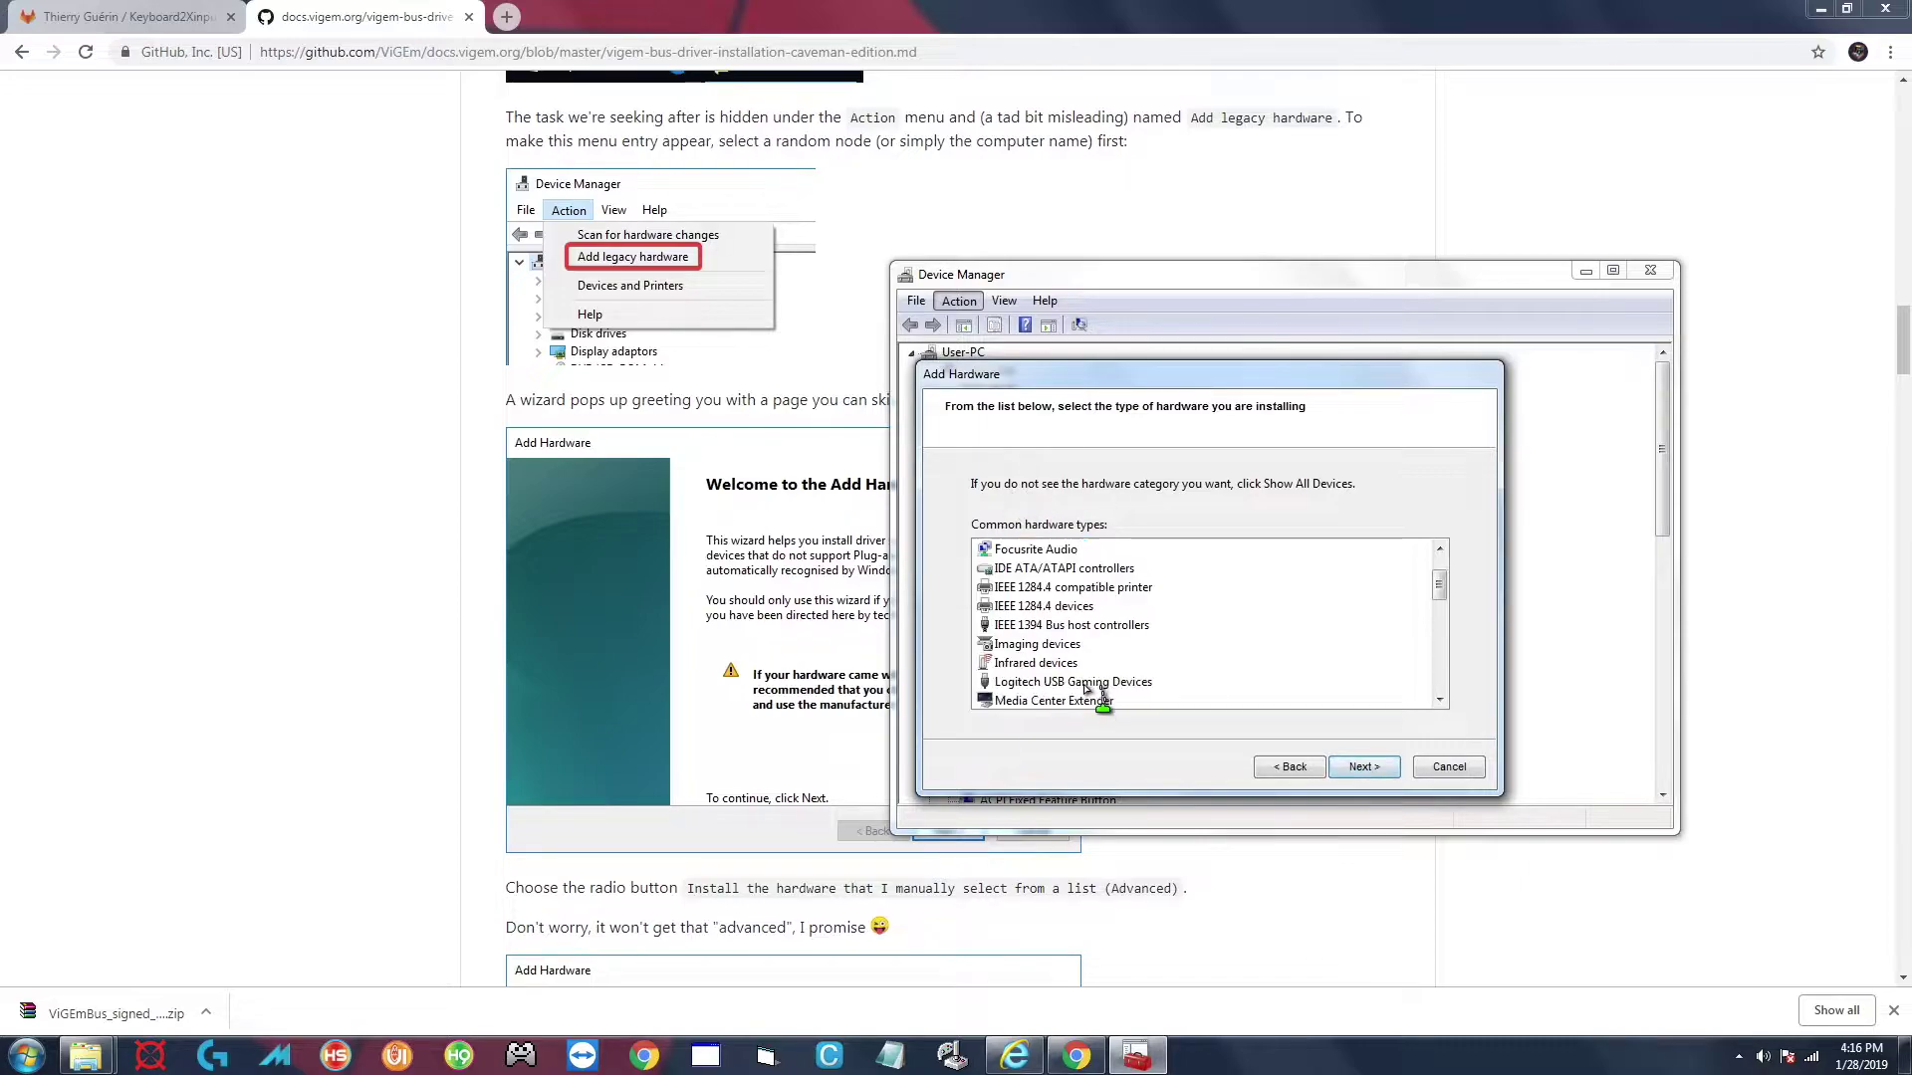
Following the guide, choose System devices as the hardware type and continue to the driver selection page.
left_click(481, 734)
scroll(397, 760, "down", 14)
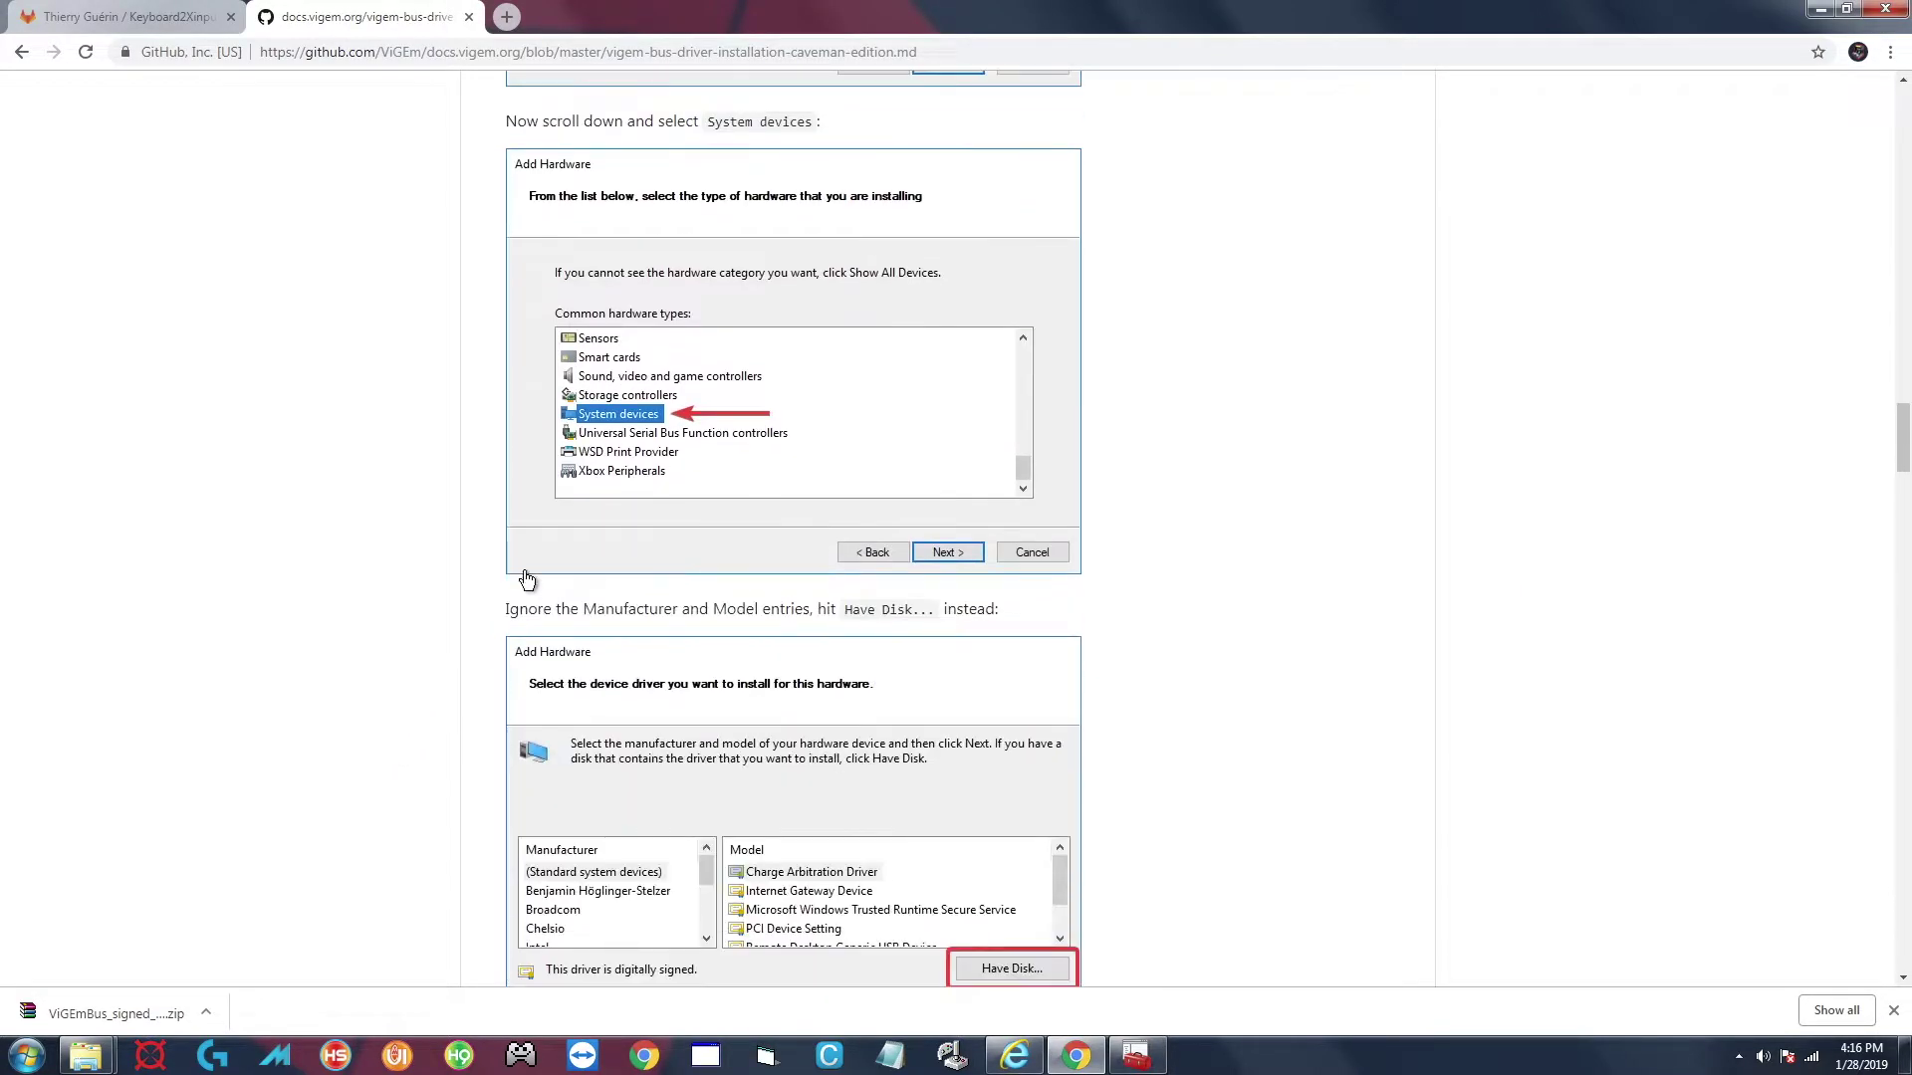
key("alt+Tab")
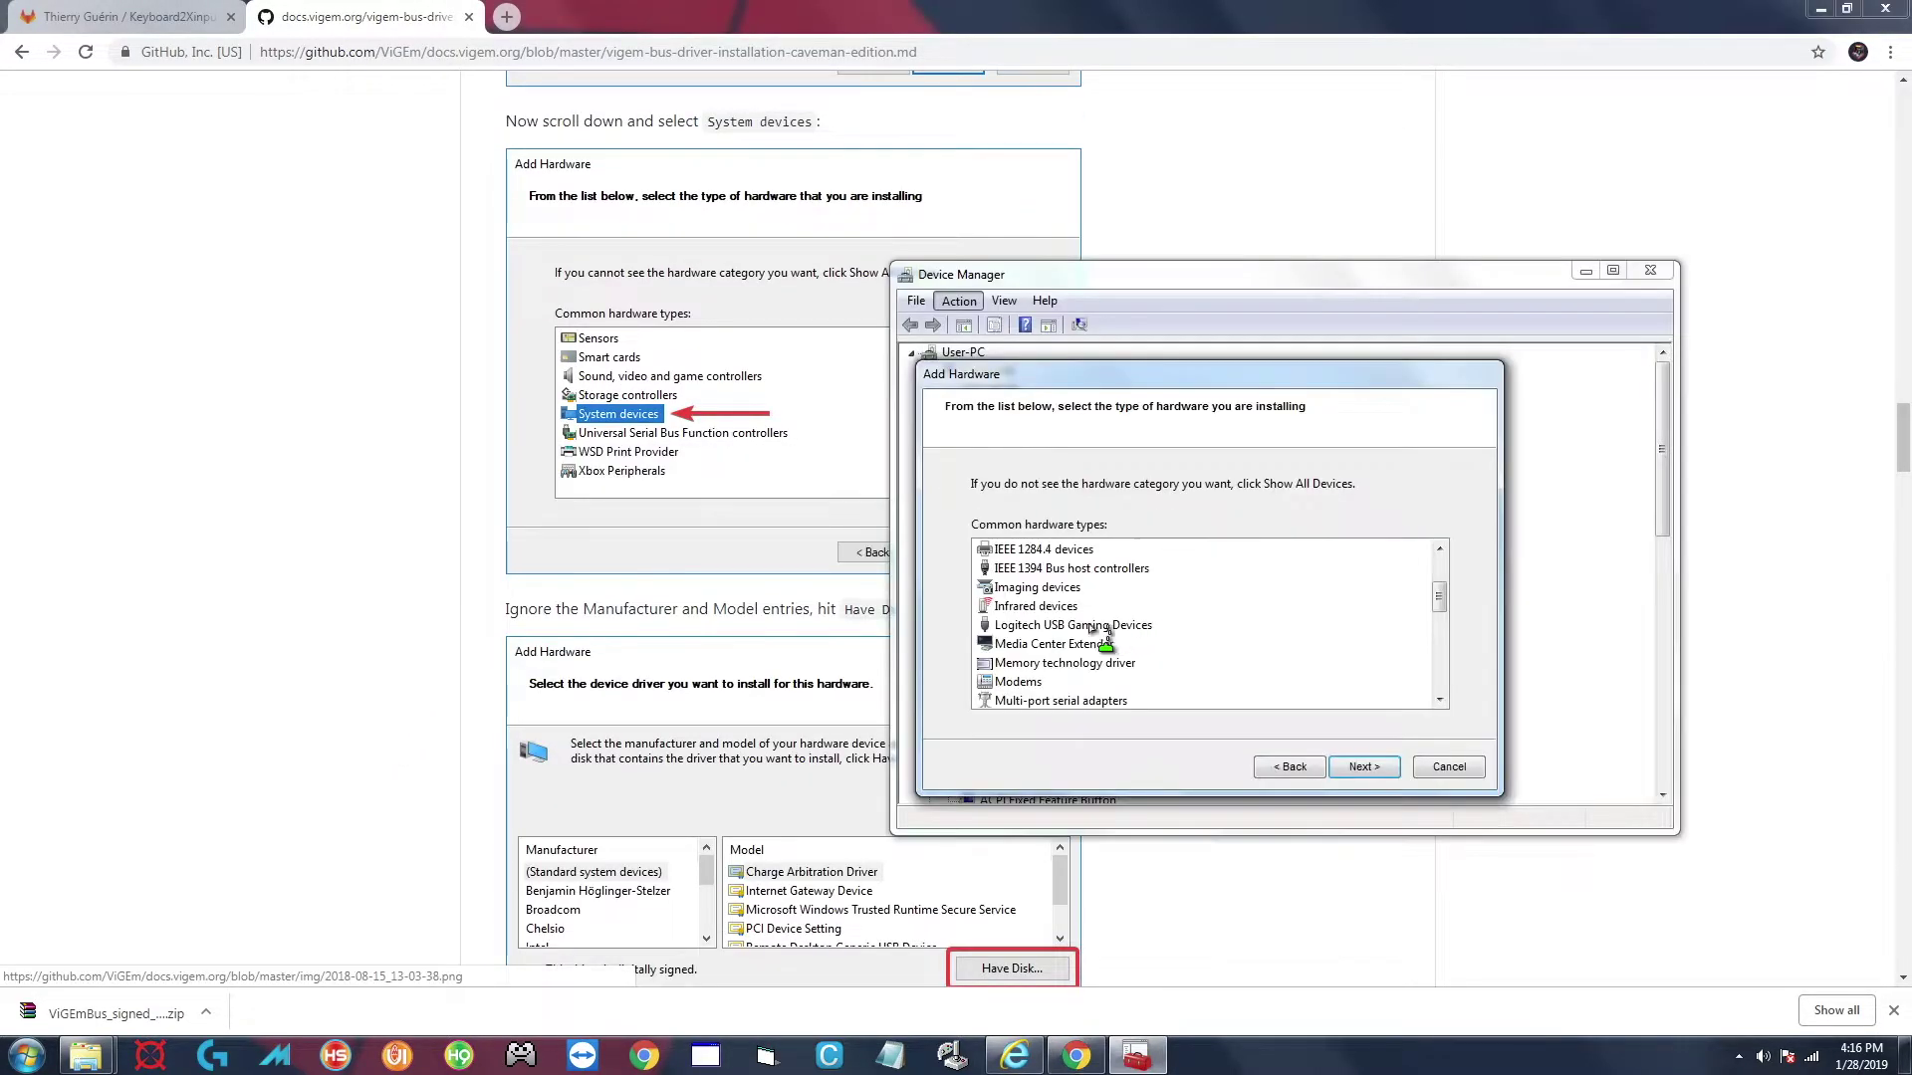
scroll(1071, 623, "down", 5)
left_click(1035, 683)
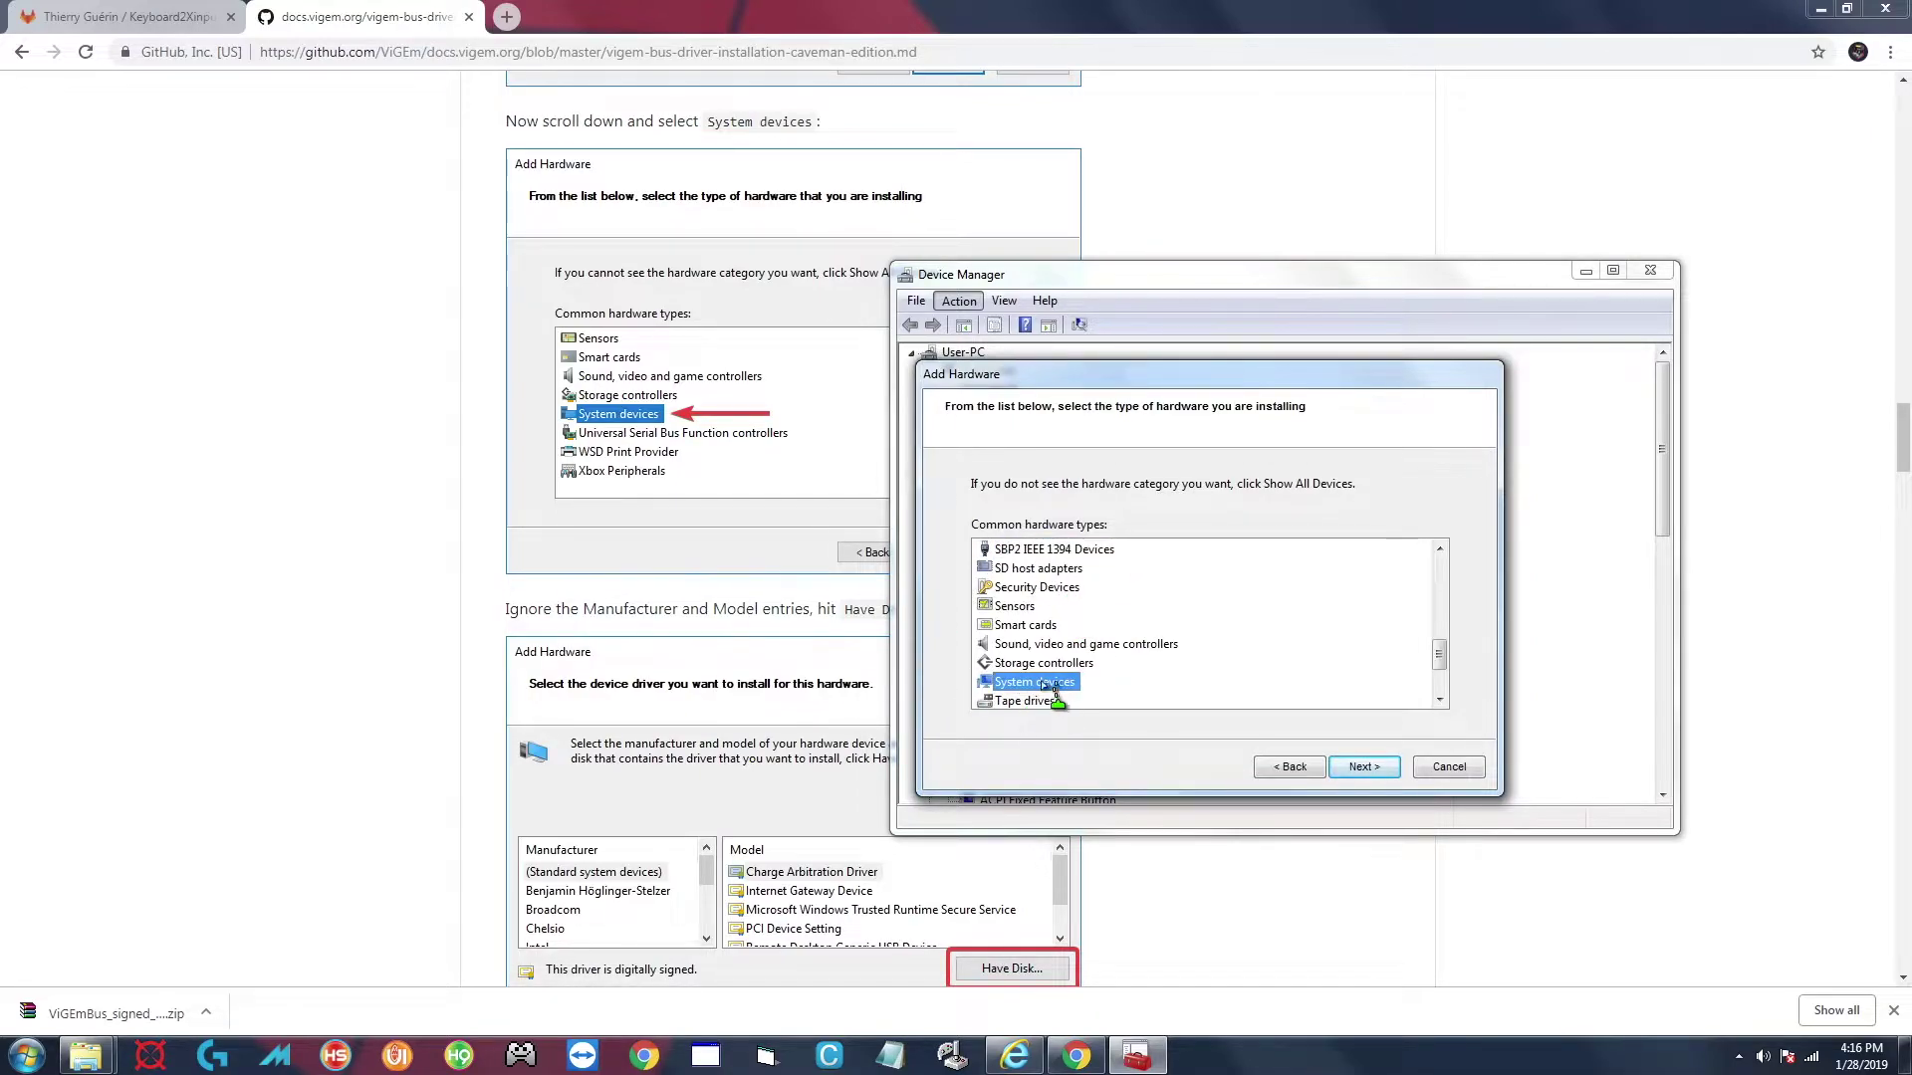
left_click(1362, 768)
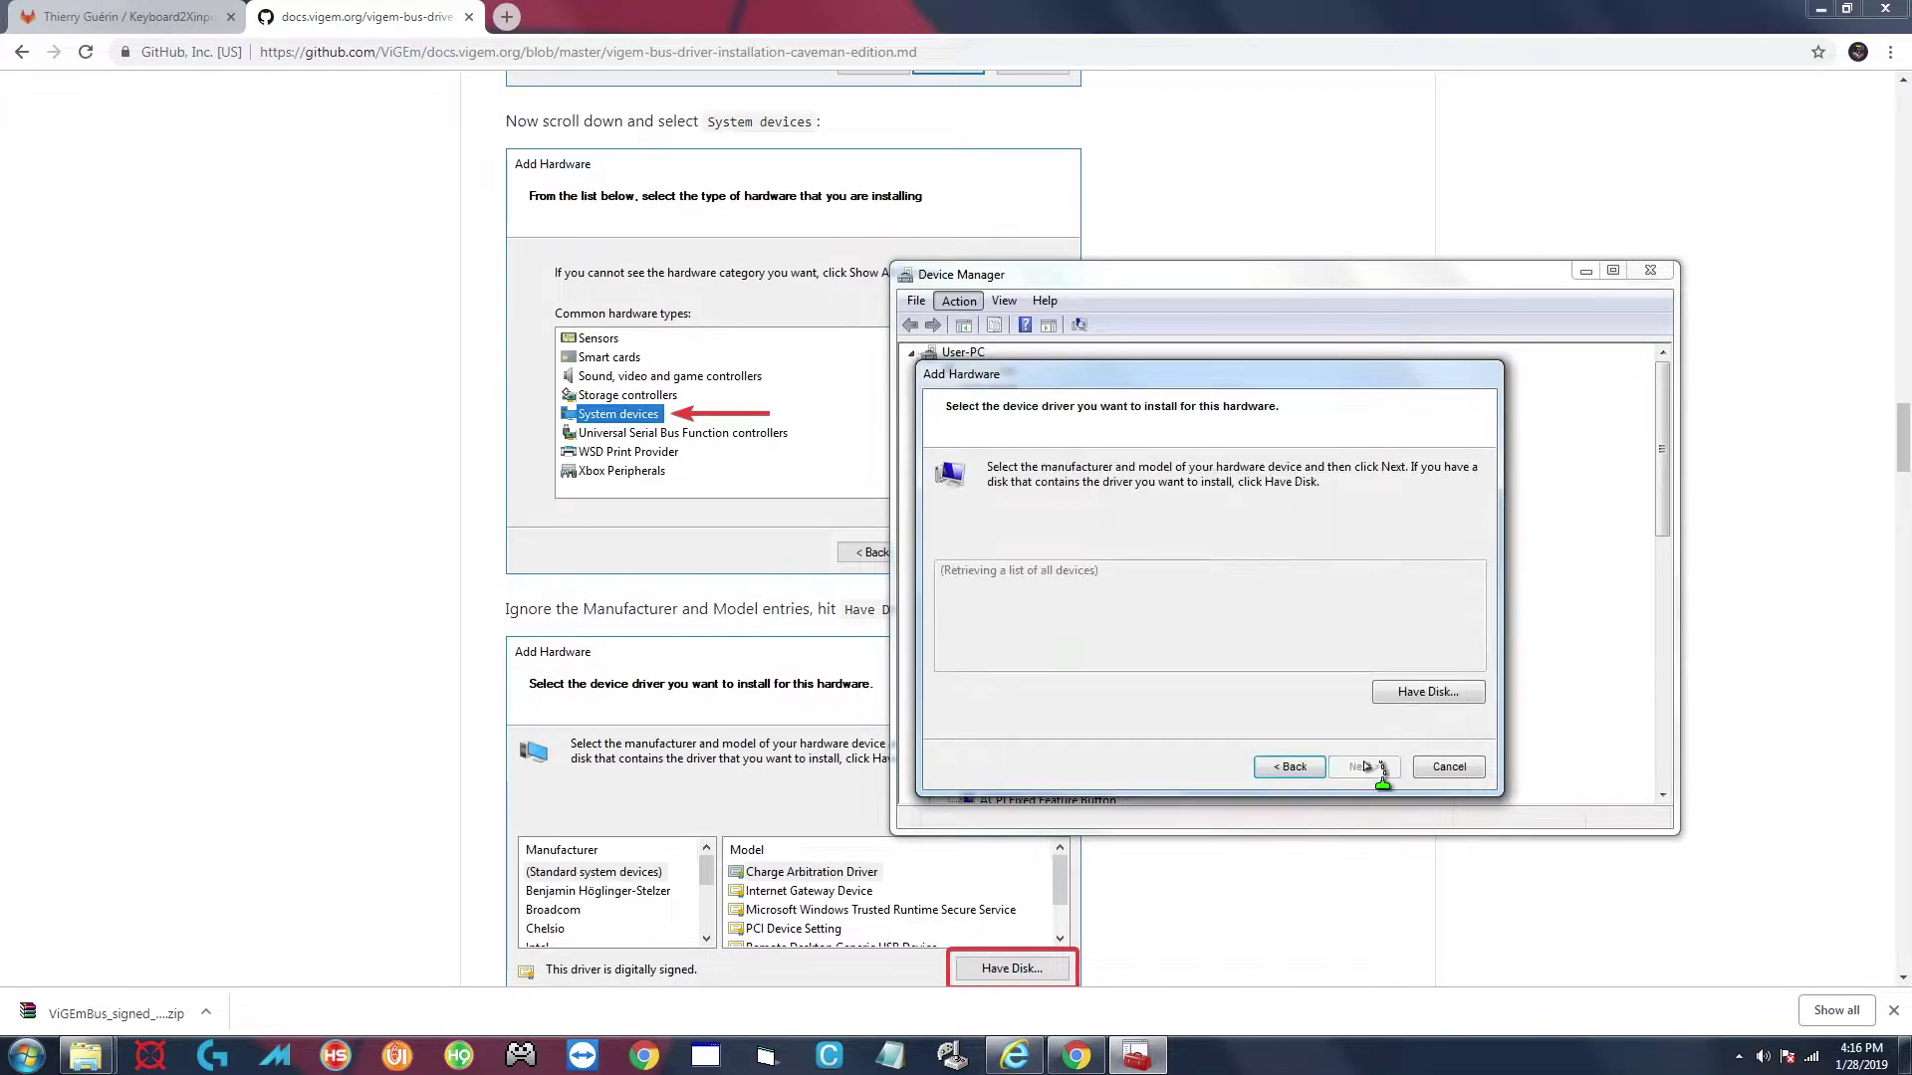
Choose to install from disk and load ViGEmBus.inf from the x64 subfolder of ViGEmBus_signed_Win7-10_x86_x64_latest in Downloads.
left_click(1420, 694)
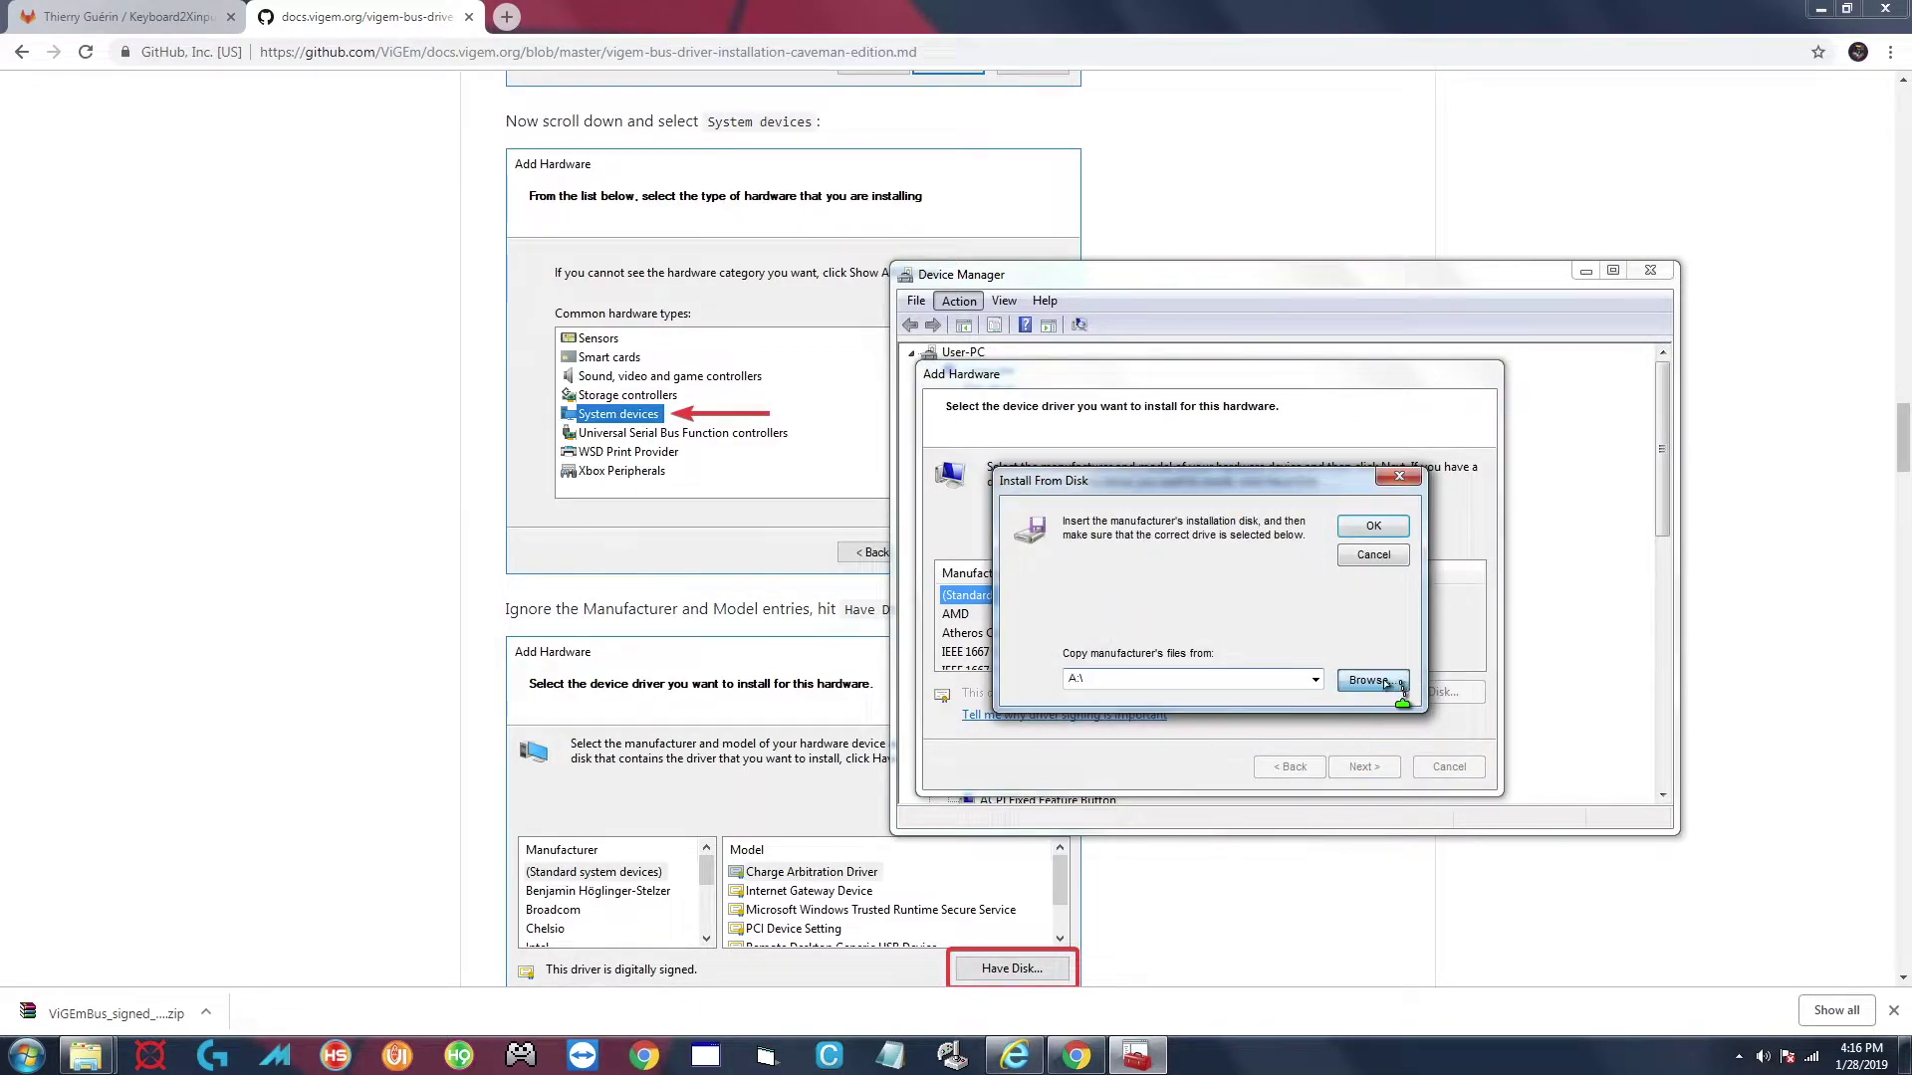
left_click(1364, 671)
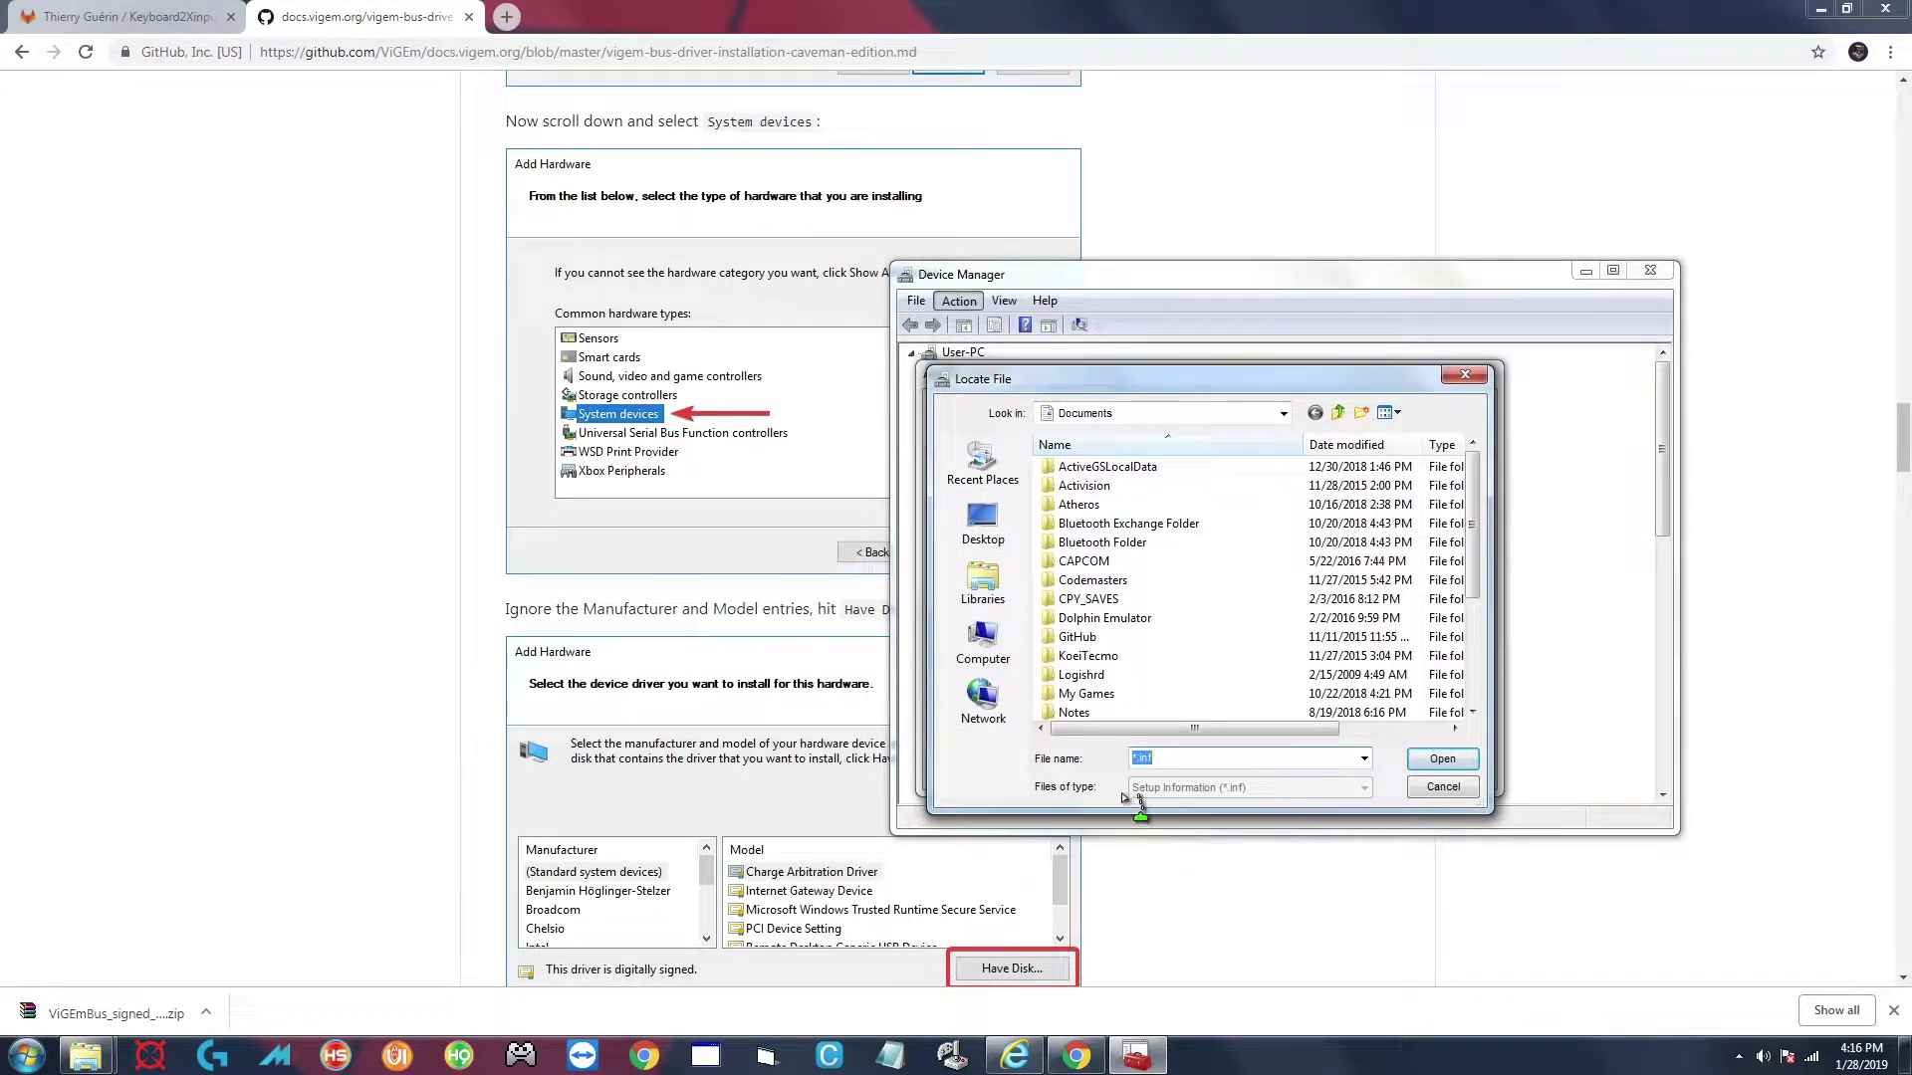
left_click(991, 465)
scroll(1105, 685, "down", 5)
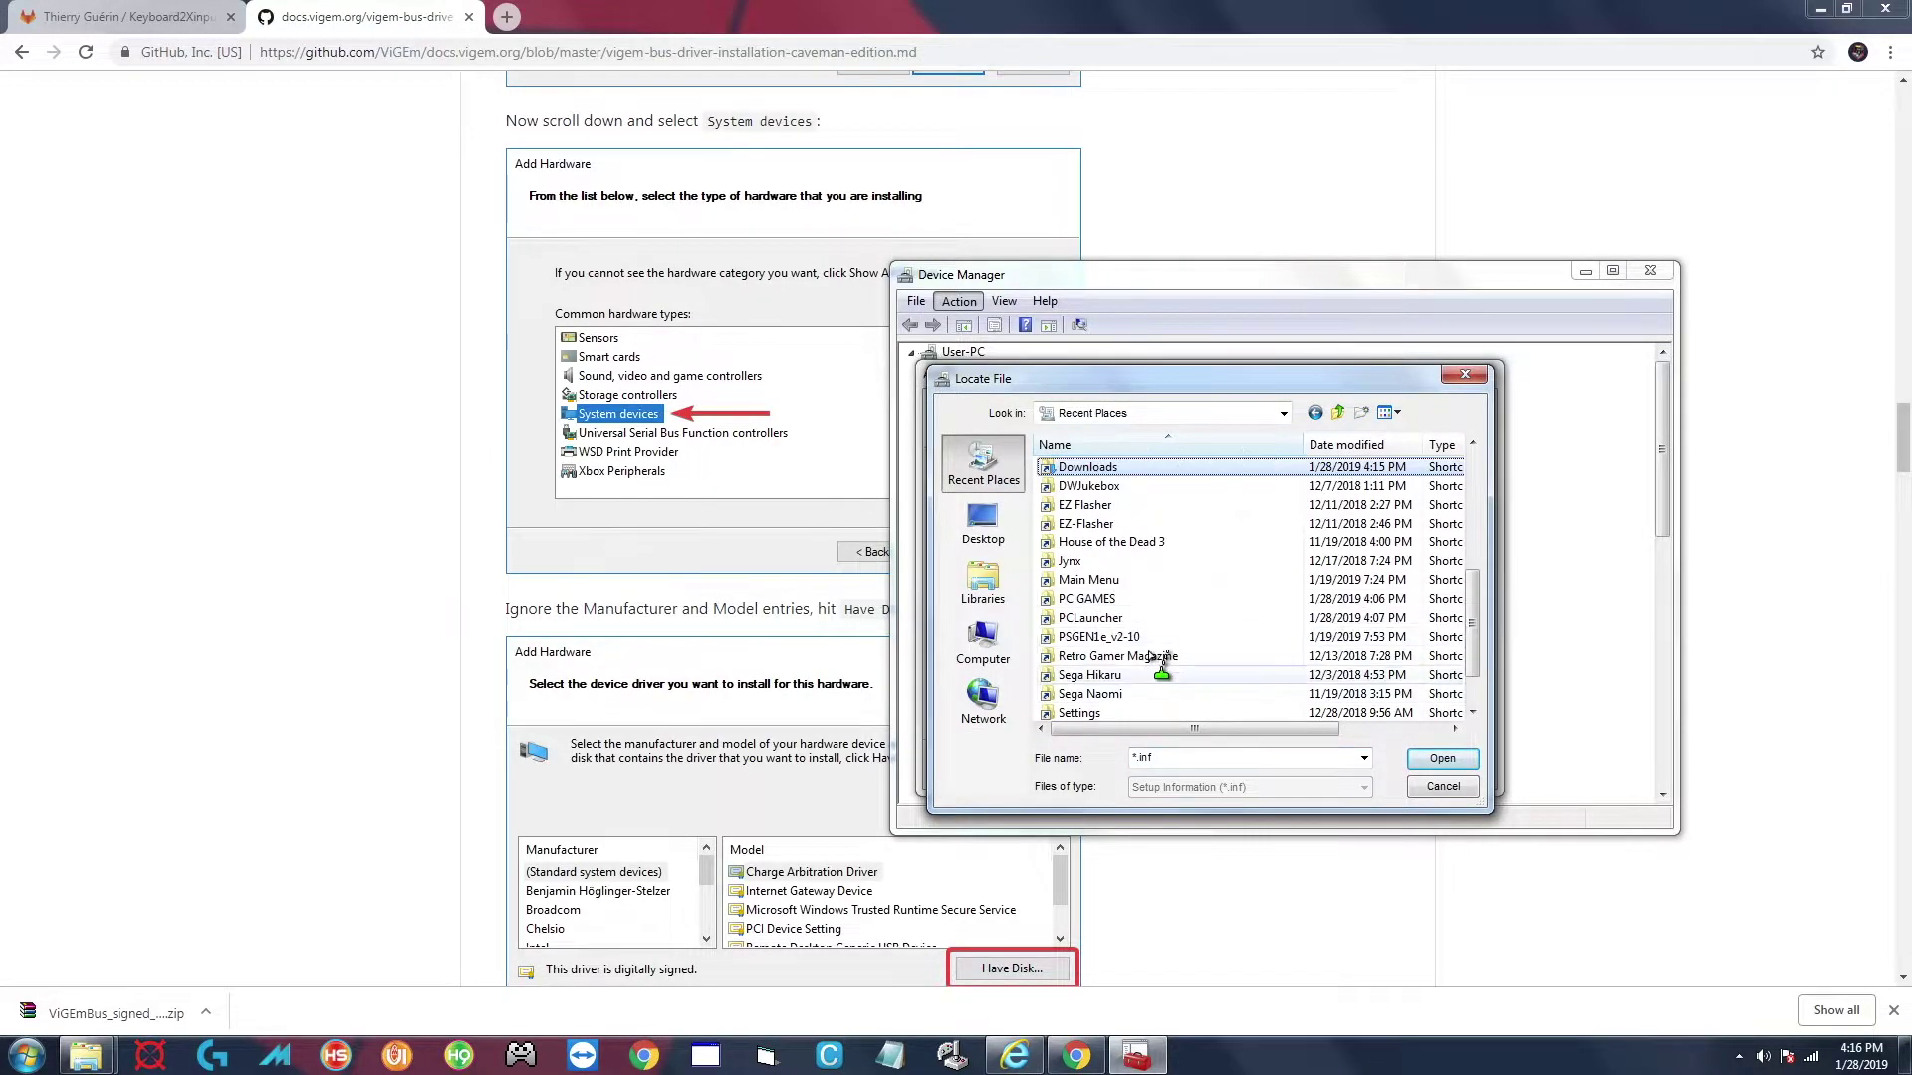
double_click(1095, 470)
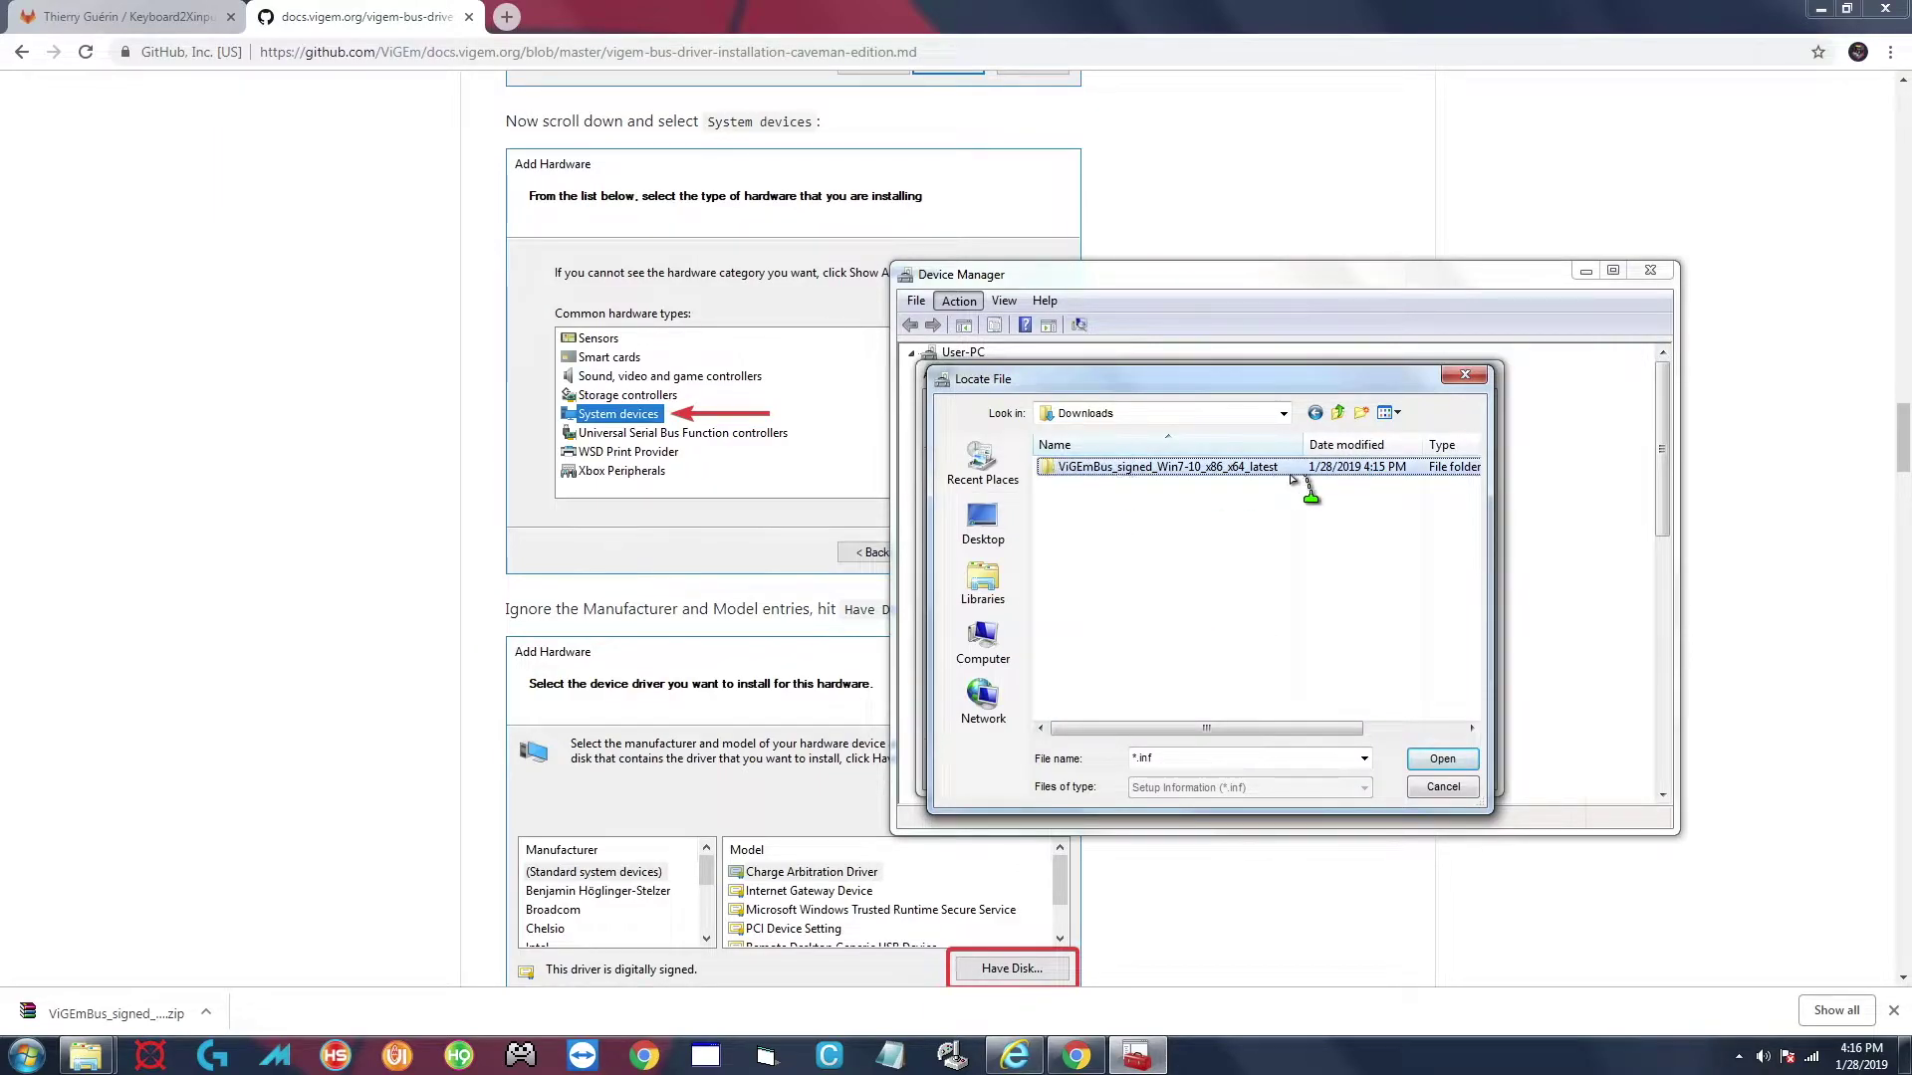
double_click(1095, 468)
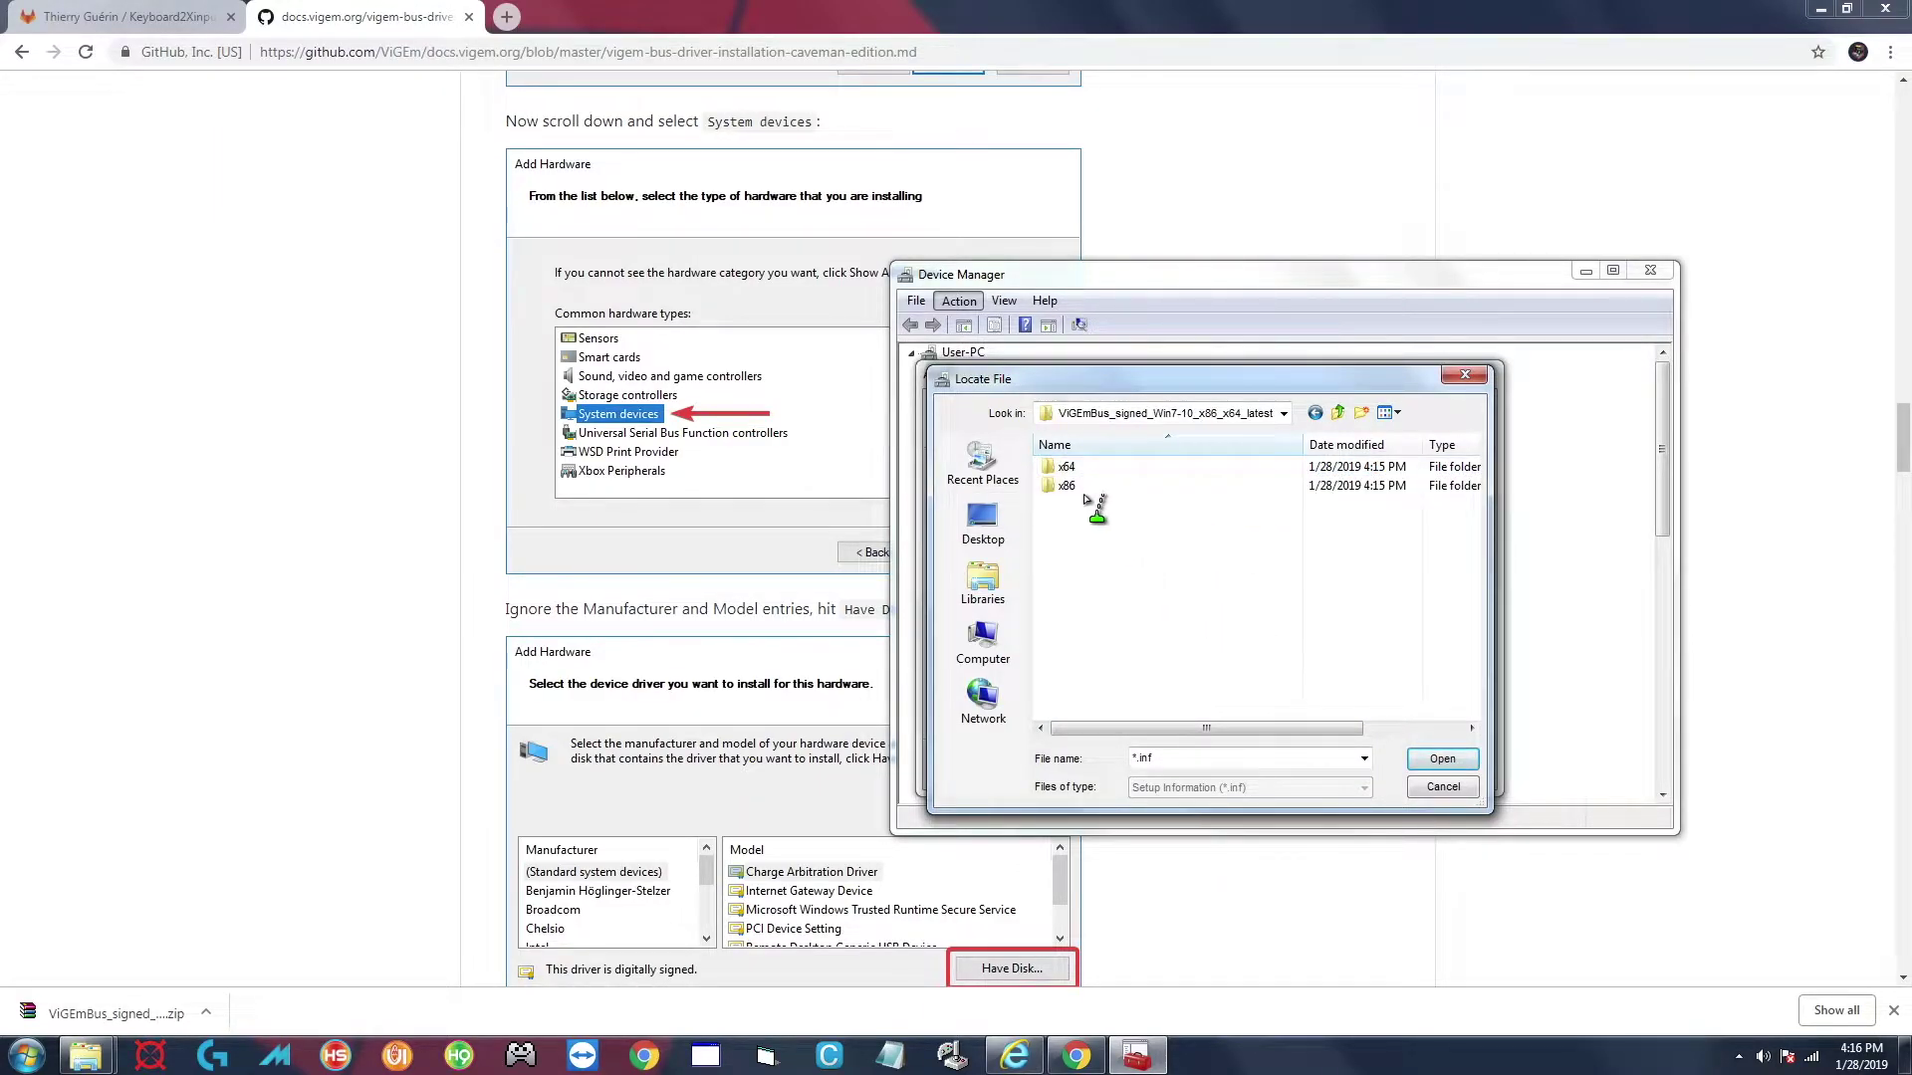
left_click(1117, 468)
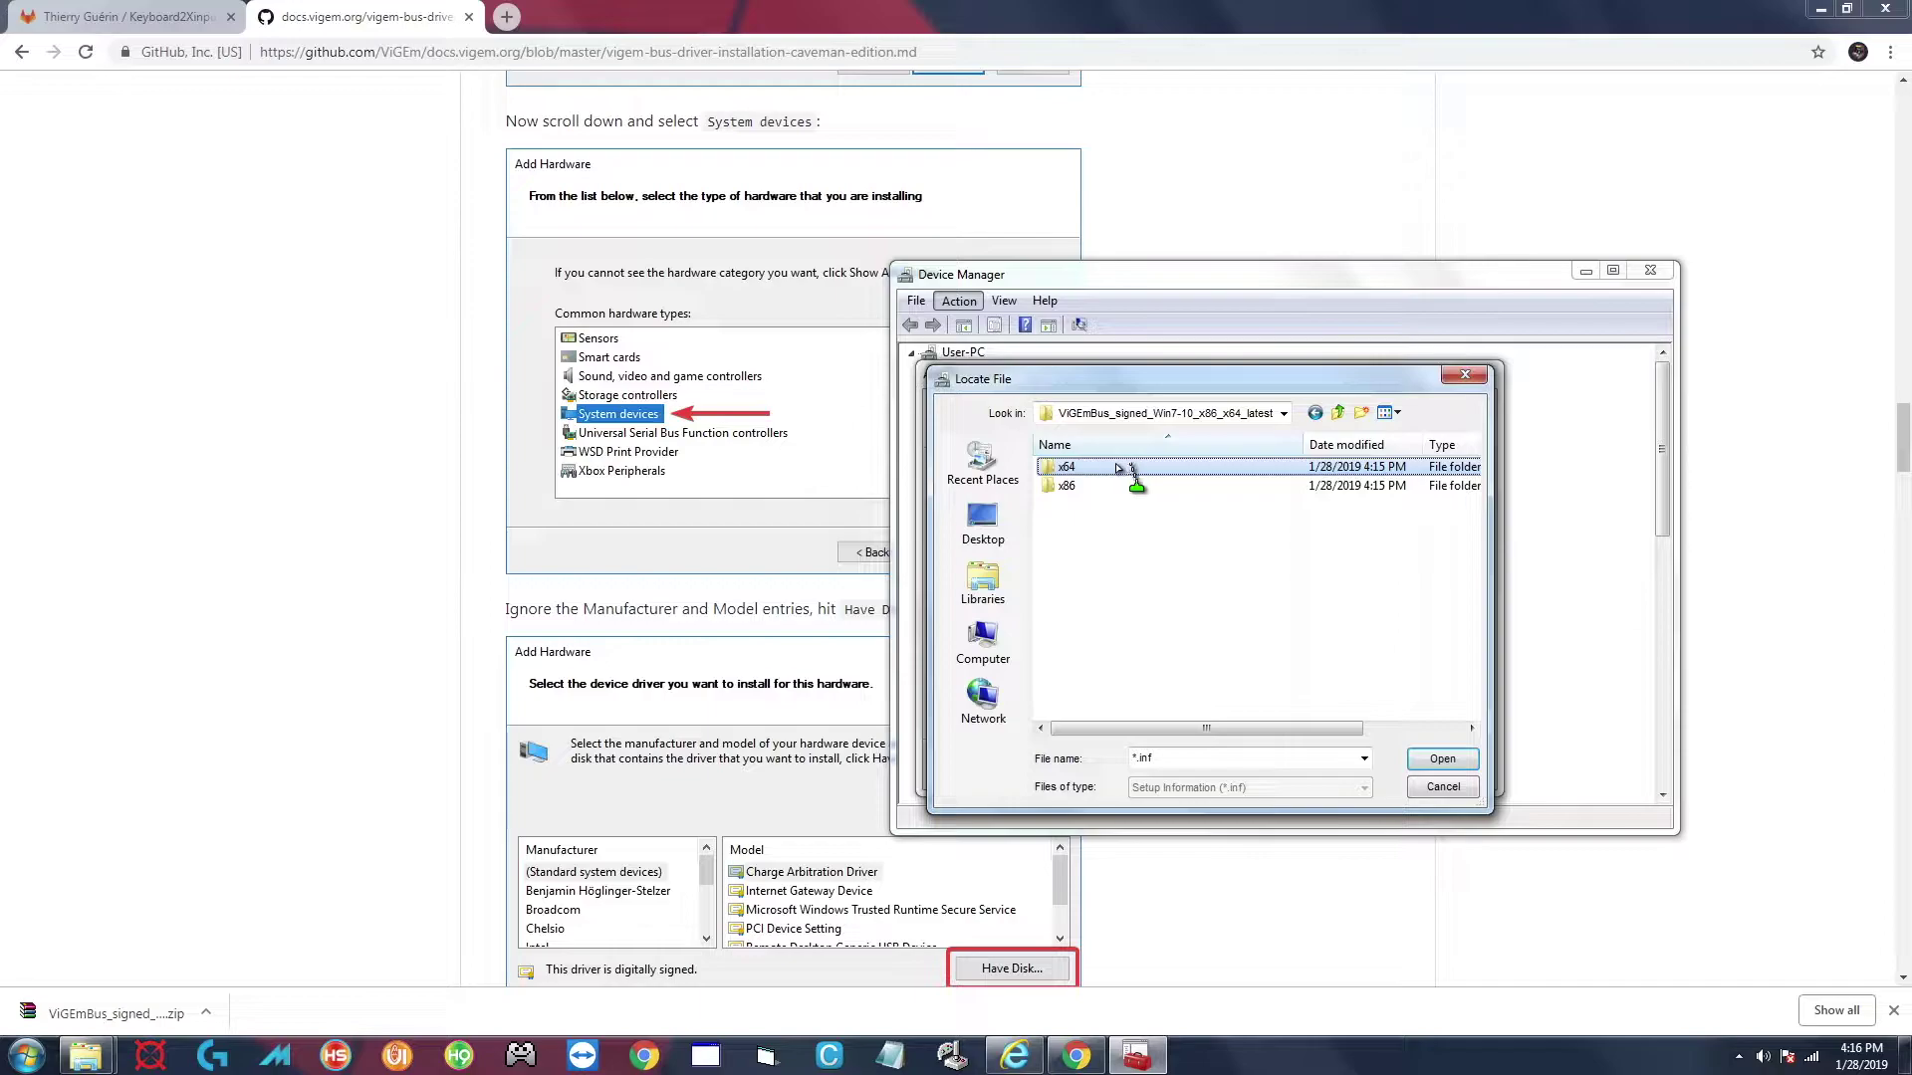
double_click(1090, 468)
left_click(1121, 468)
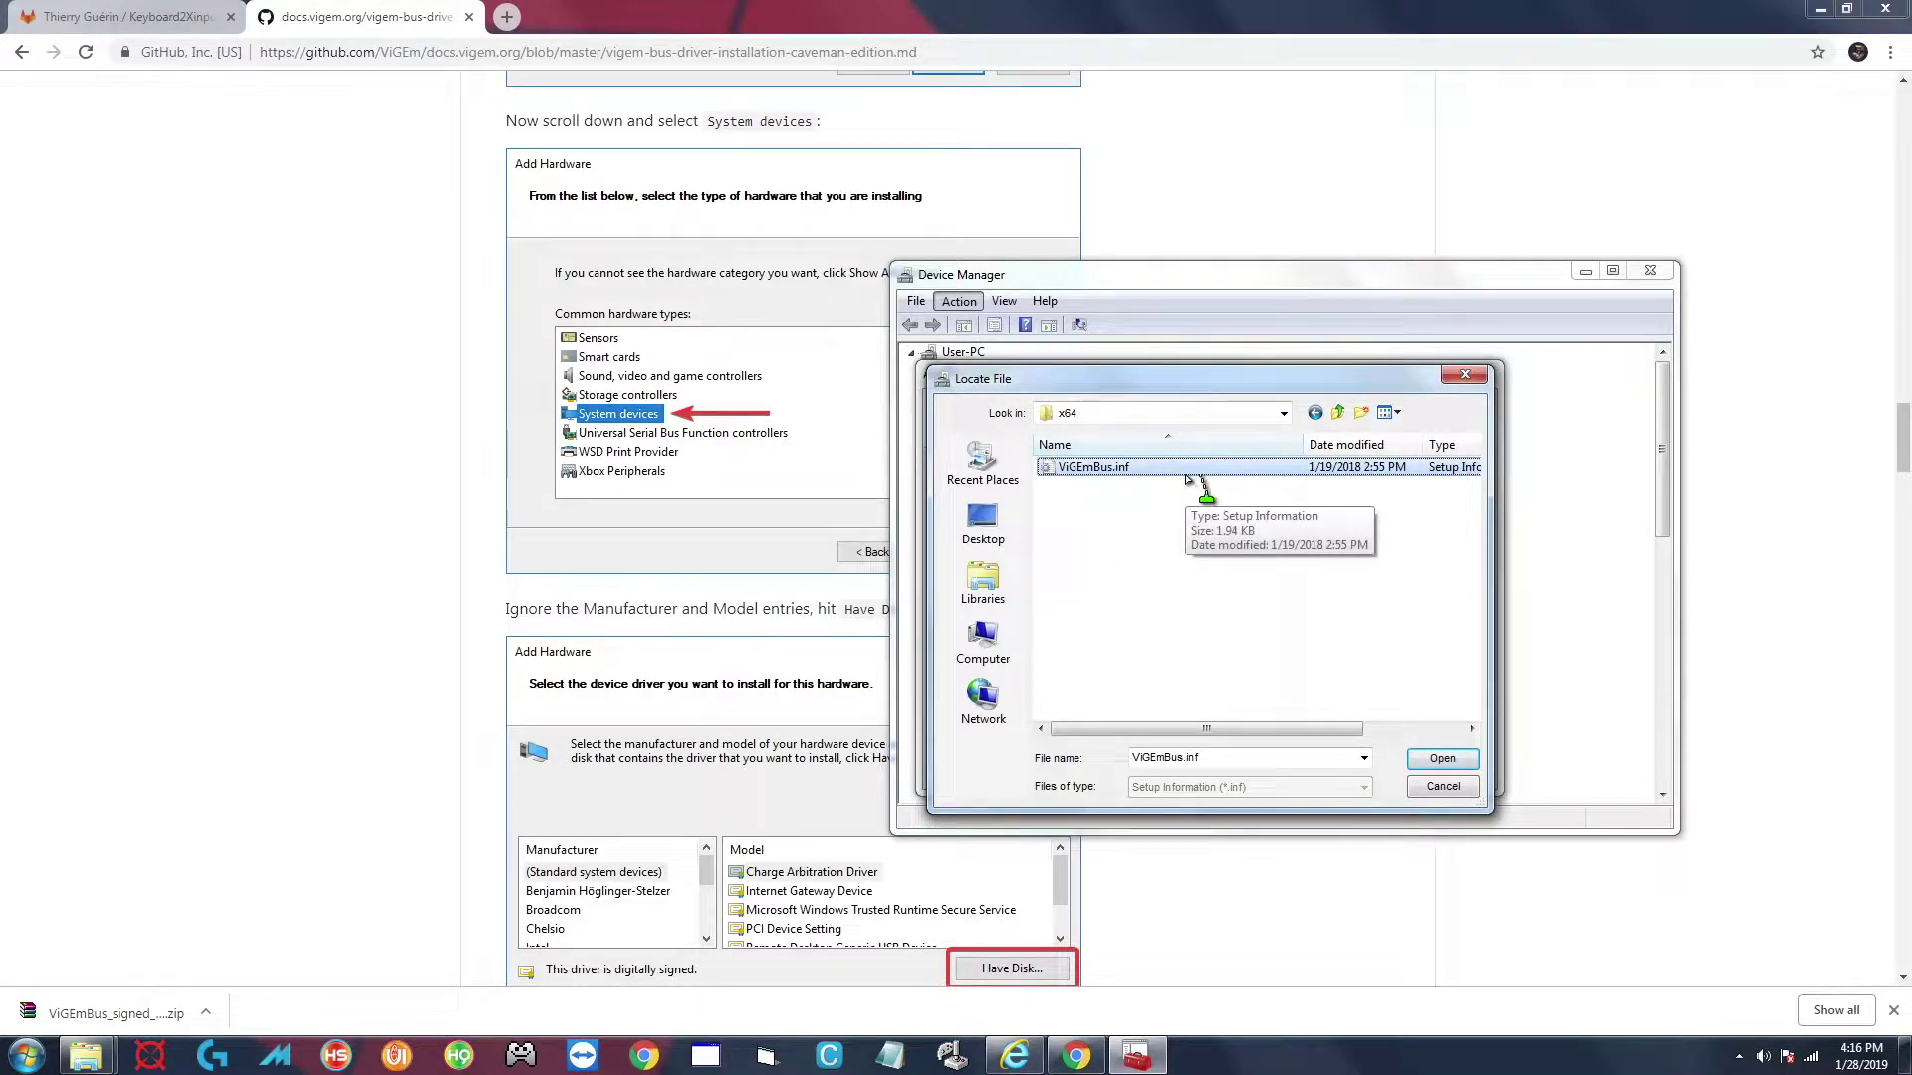
left_click(1442, 759)
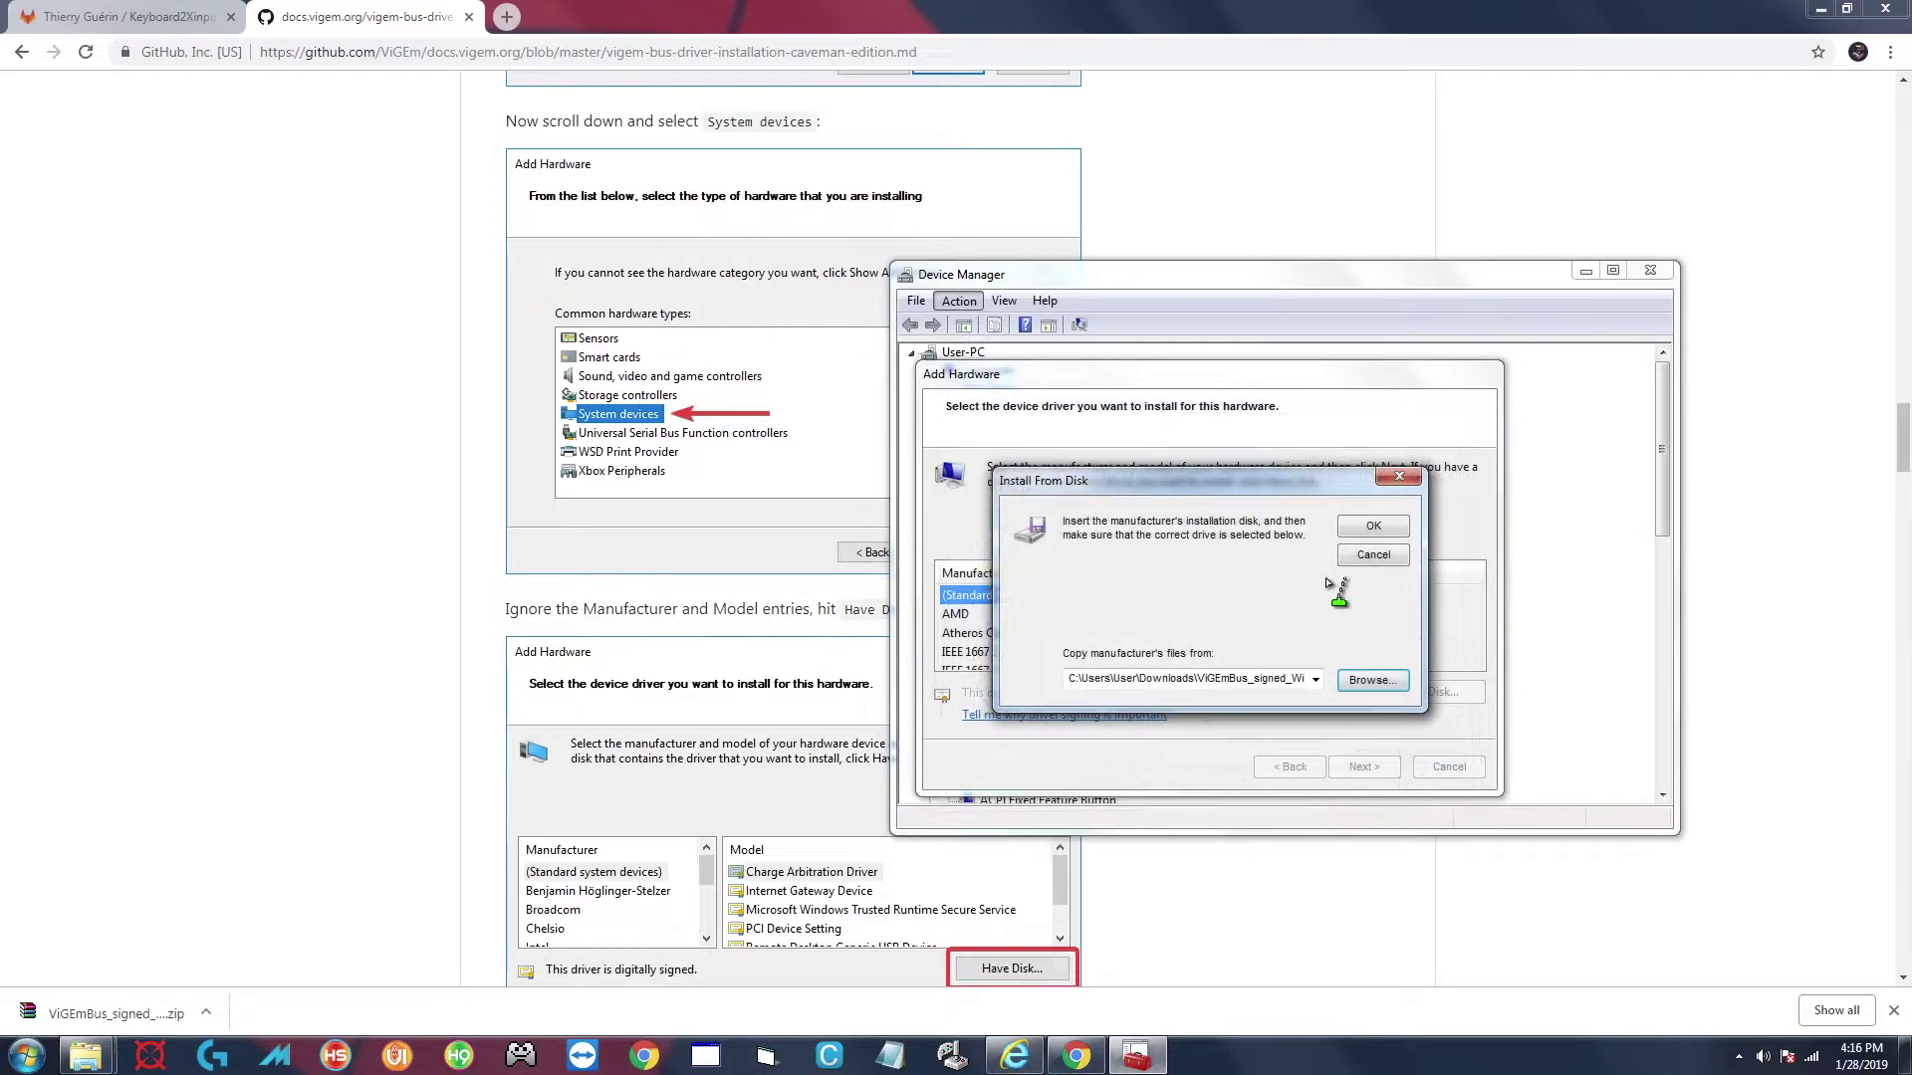
left_click(1372, 526)
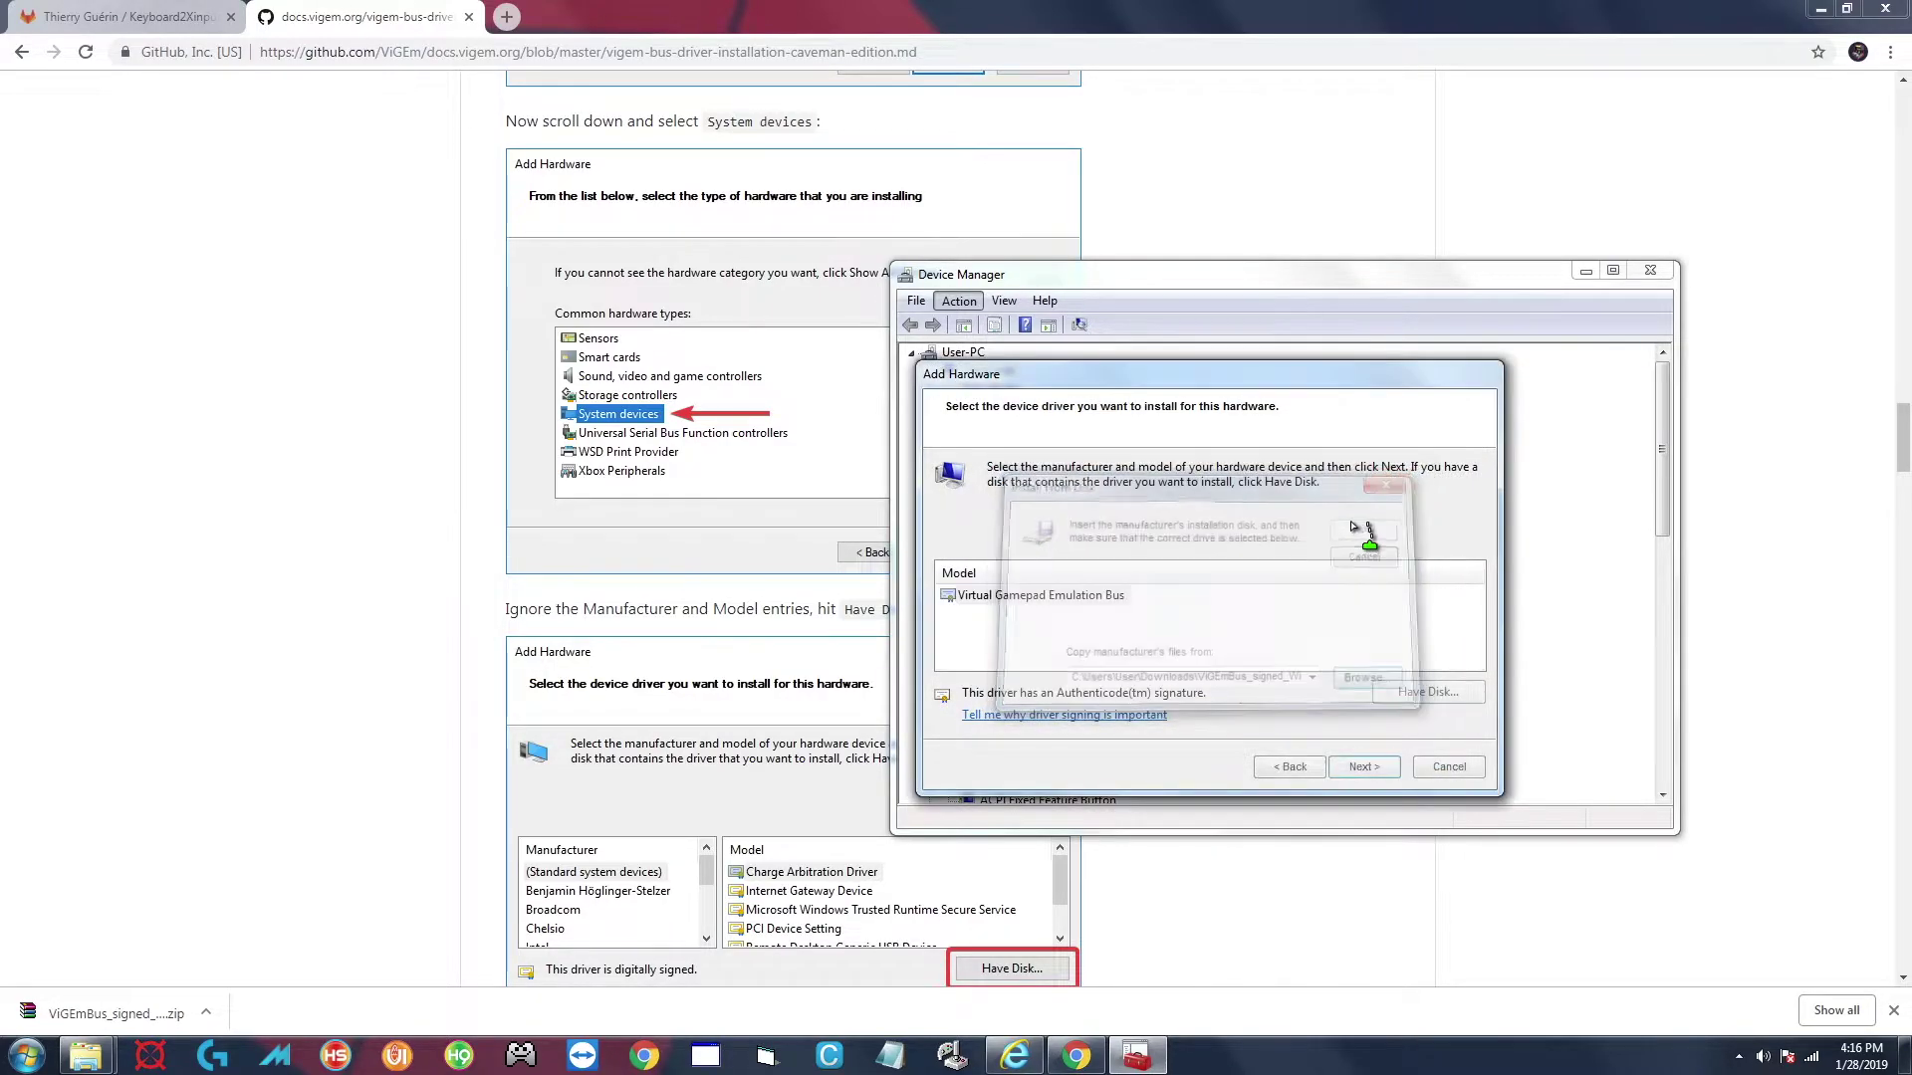
Install the Virtual Gamepad Emulation Bus driver, allowing the device software from Wohlfeil.IT e.U., and finish the wizard.
left_click(1379, 770)
left_click(1352, 768)
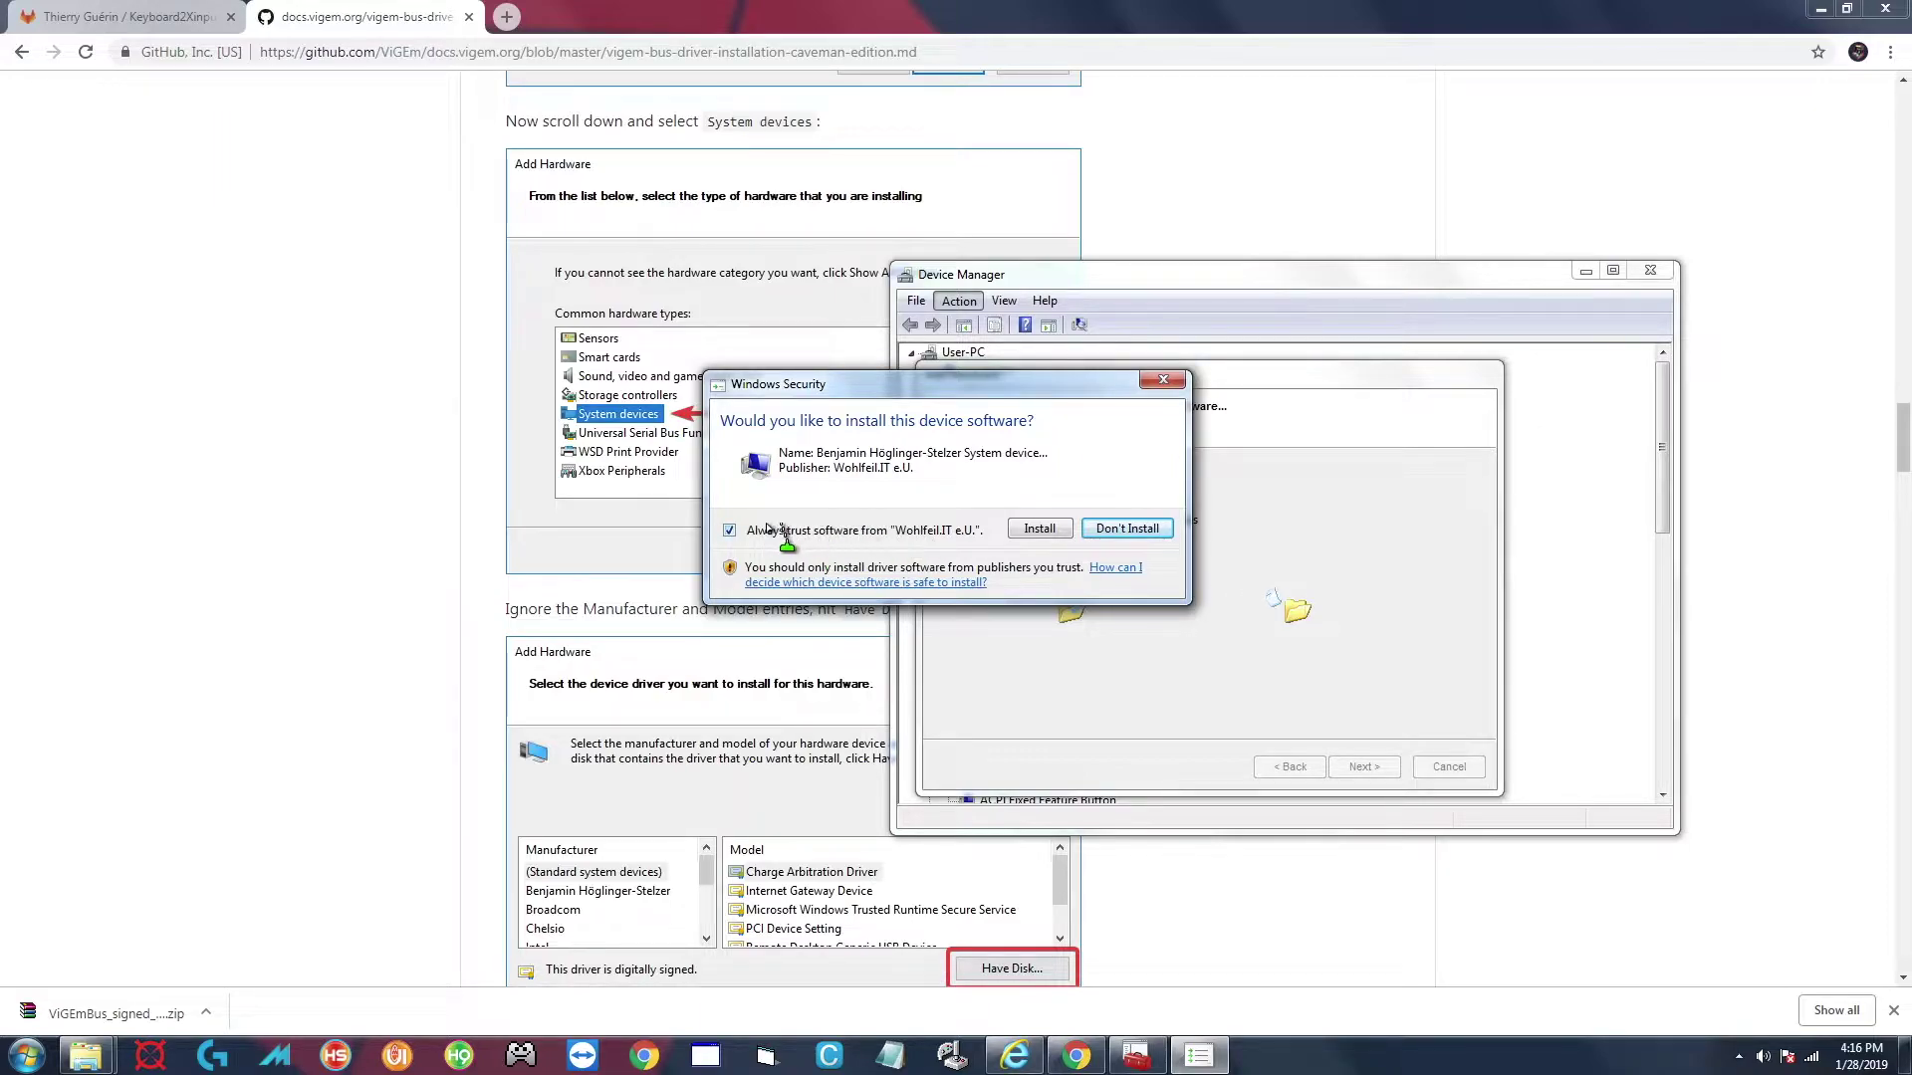
left_click(1041, 529)
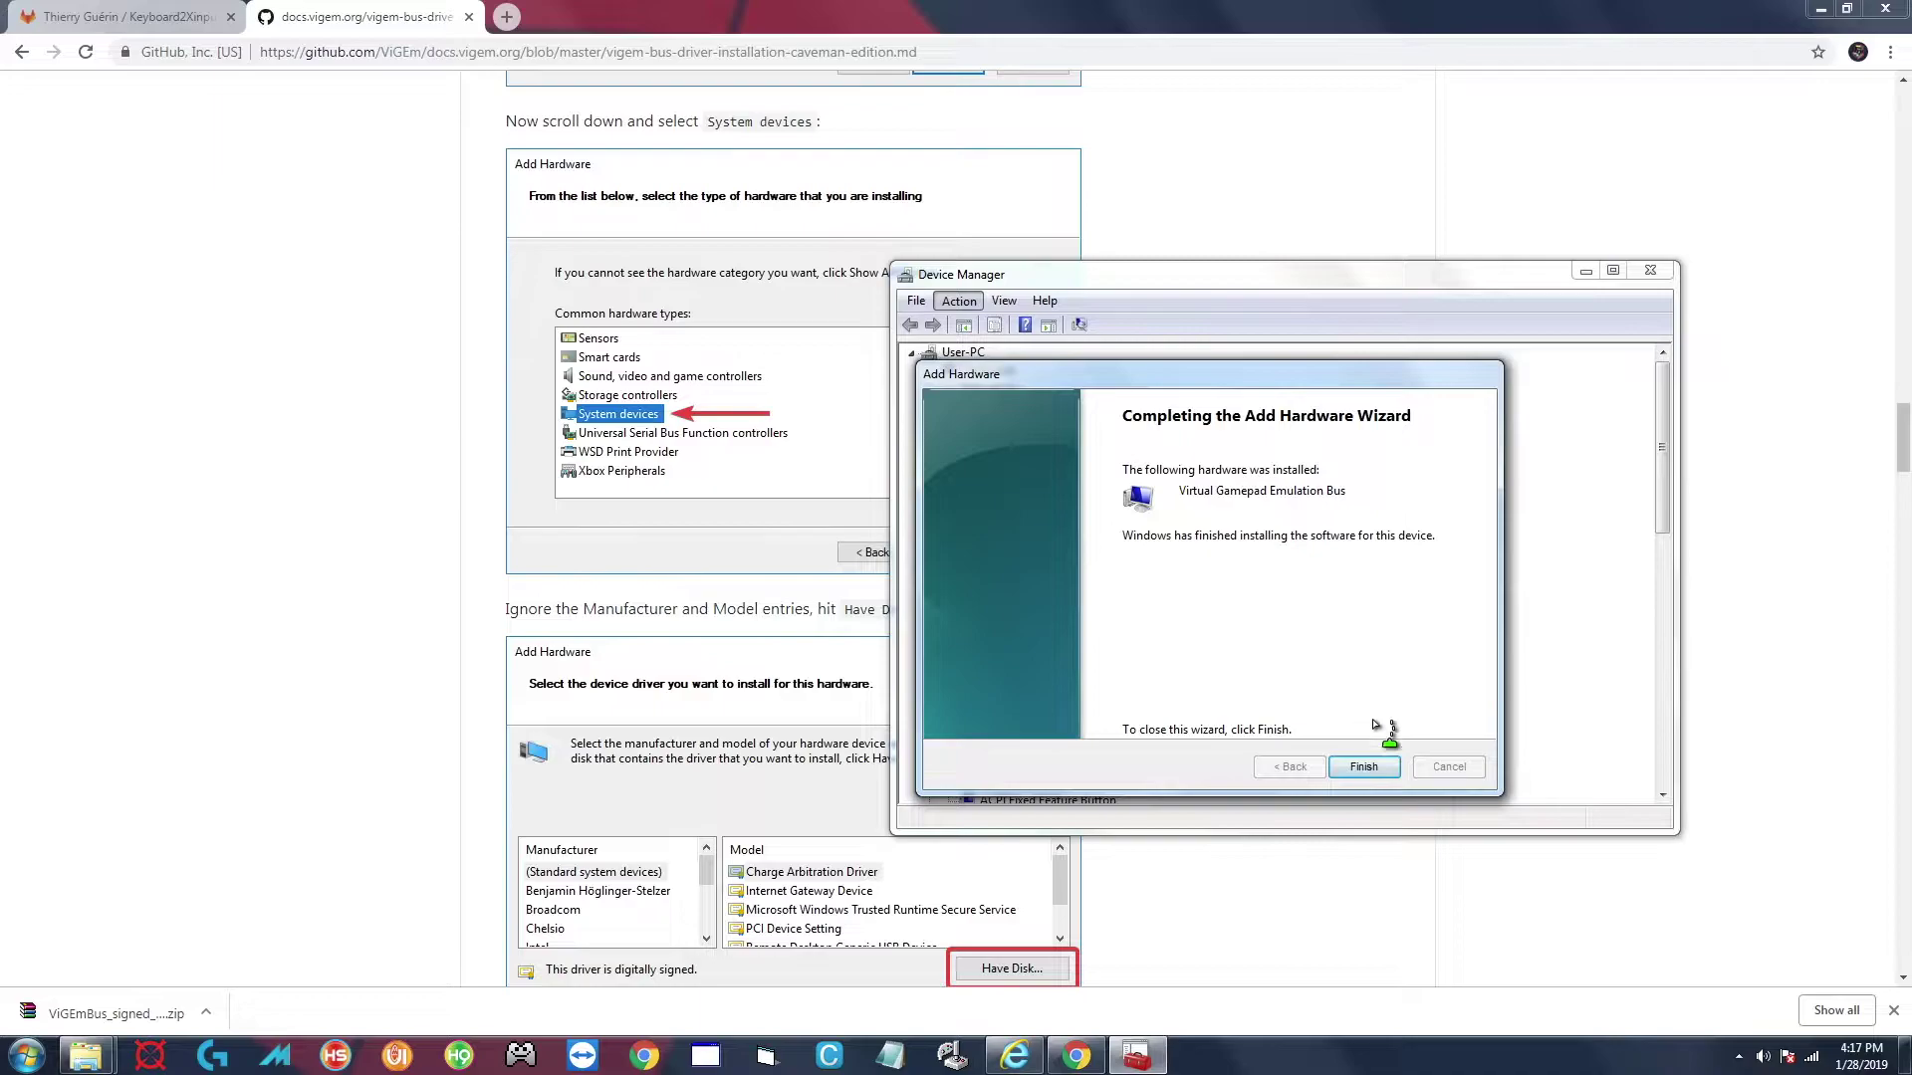
left_click(1363, 768)
Look through the system devices in Device Manager for the Virtual Gamepad Emulation Bus and select it.
scroll(1056, 653, "down", 10)
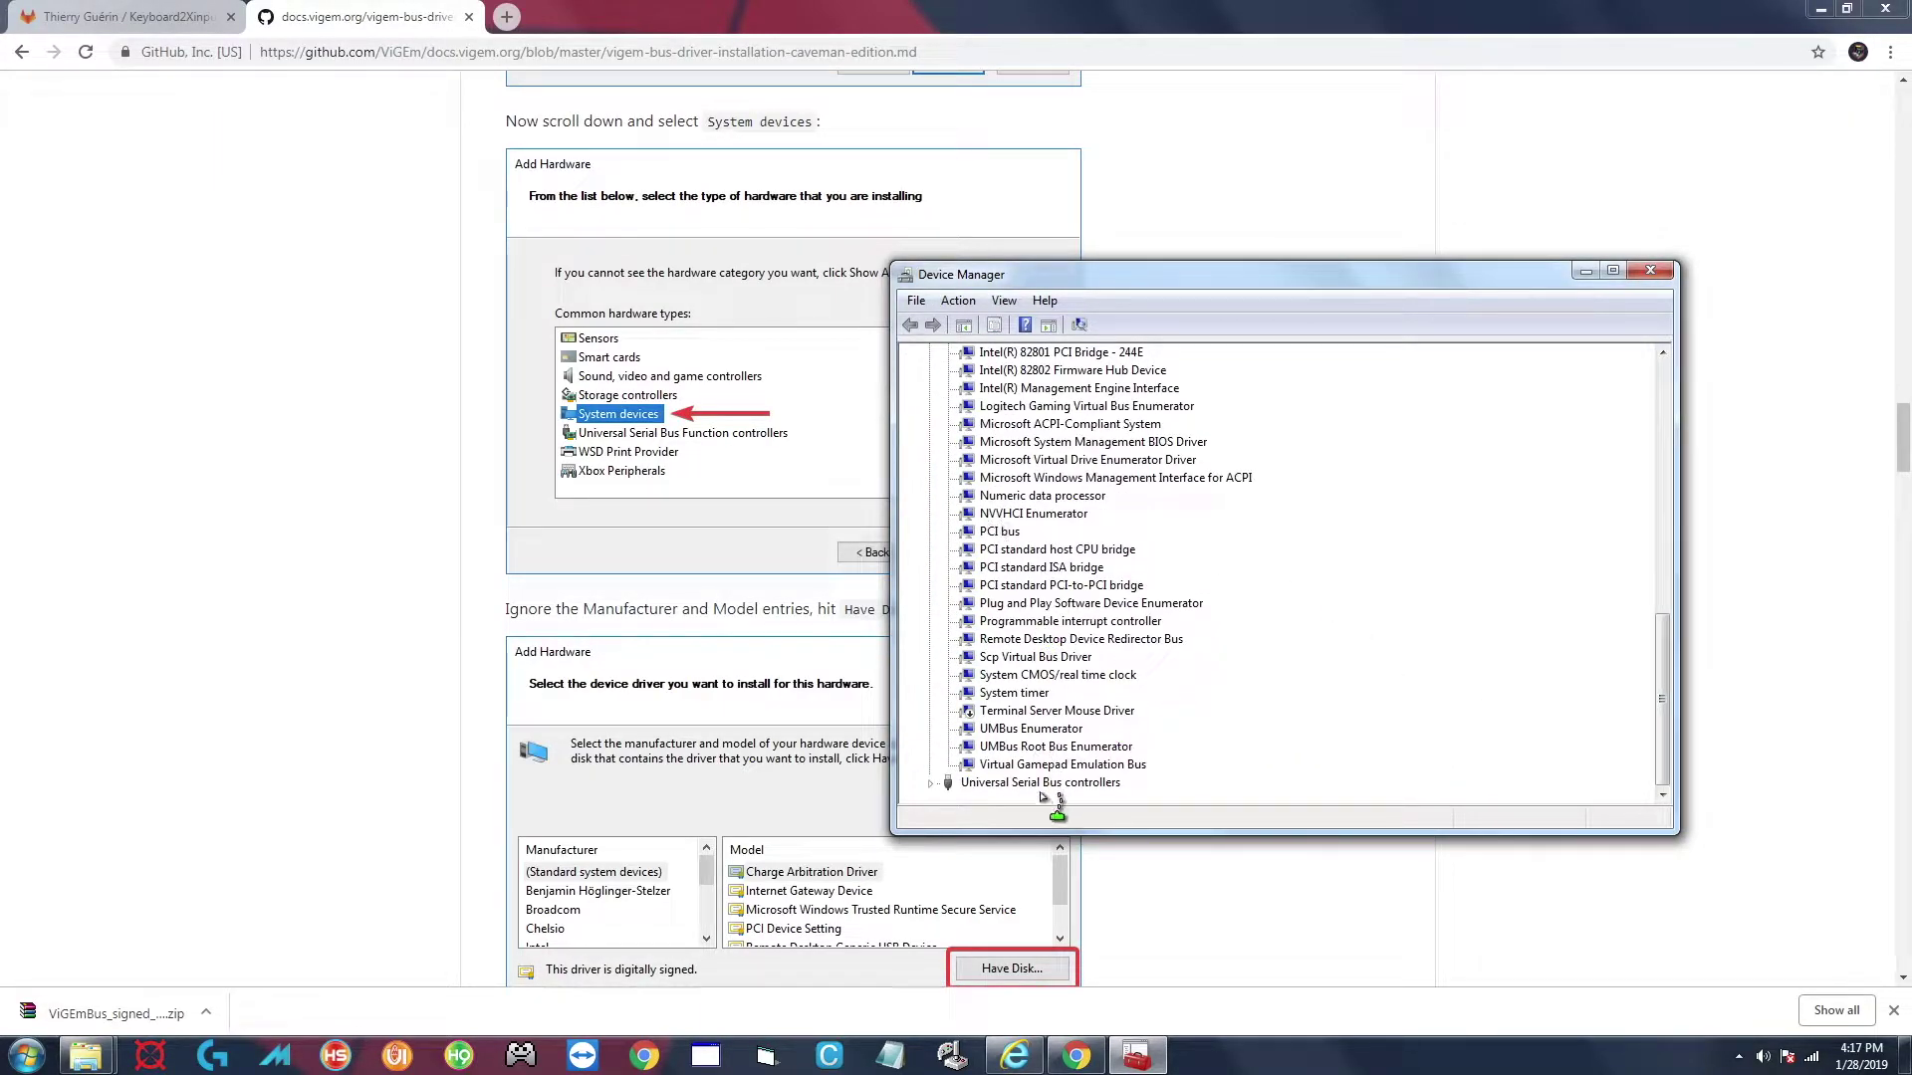
scroll(1036, 613, "up", 10)
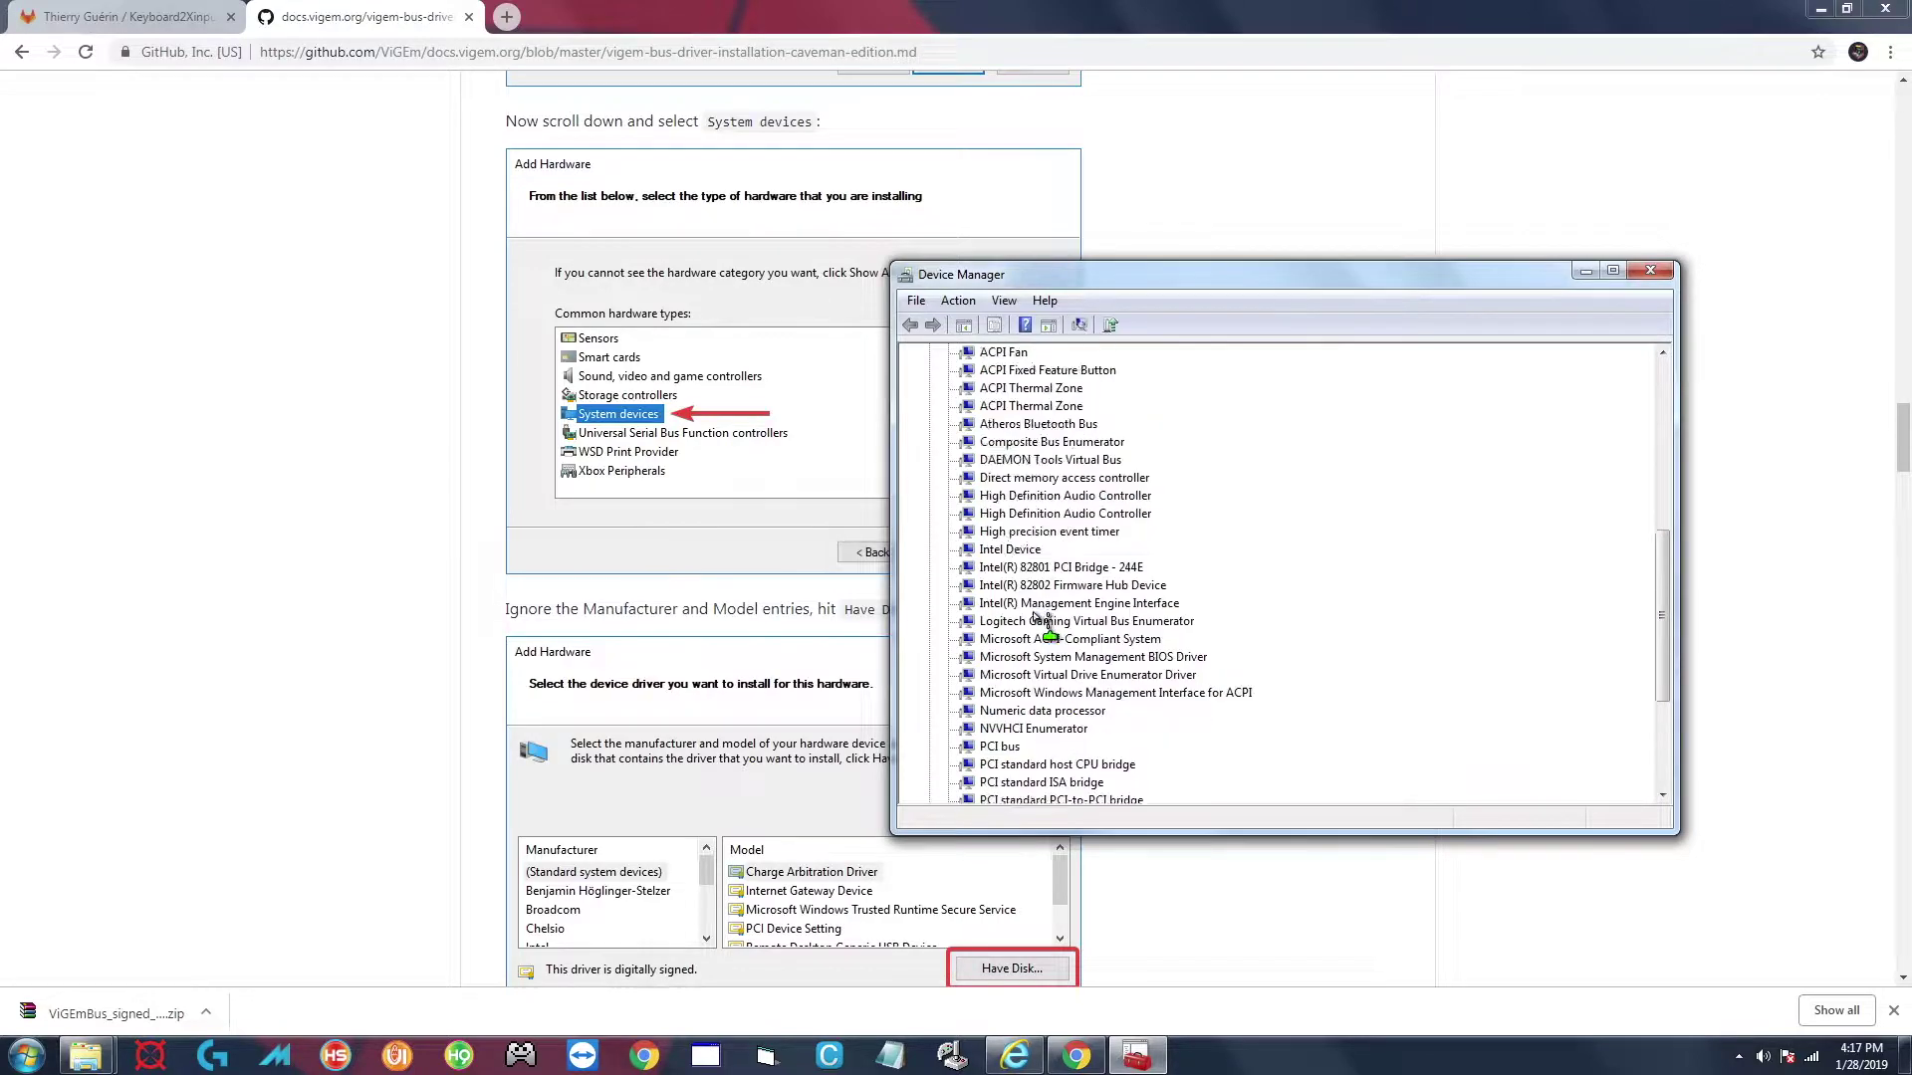
scroll(1065, 661, "down", 10)
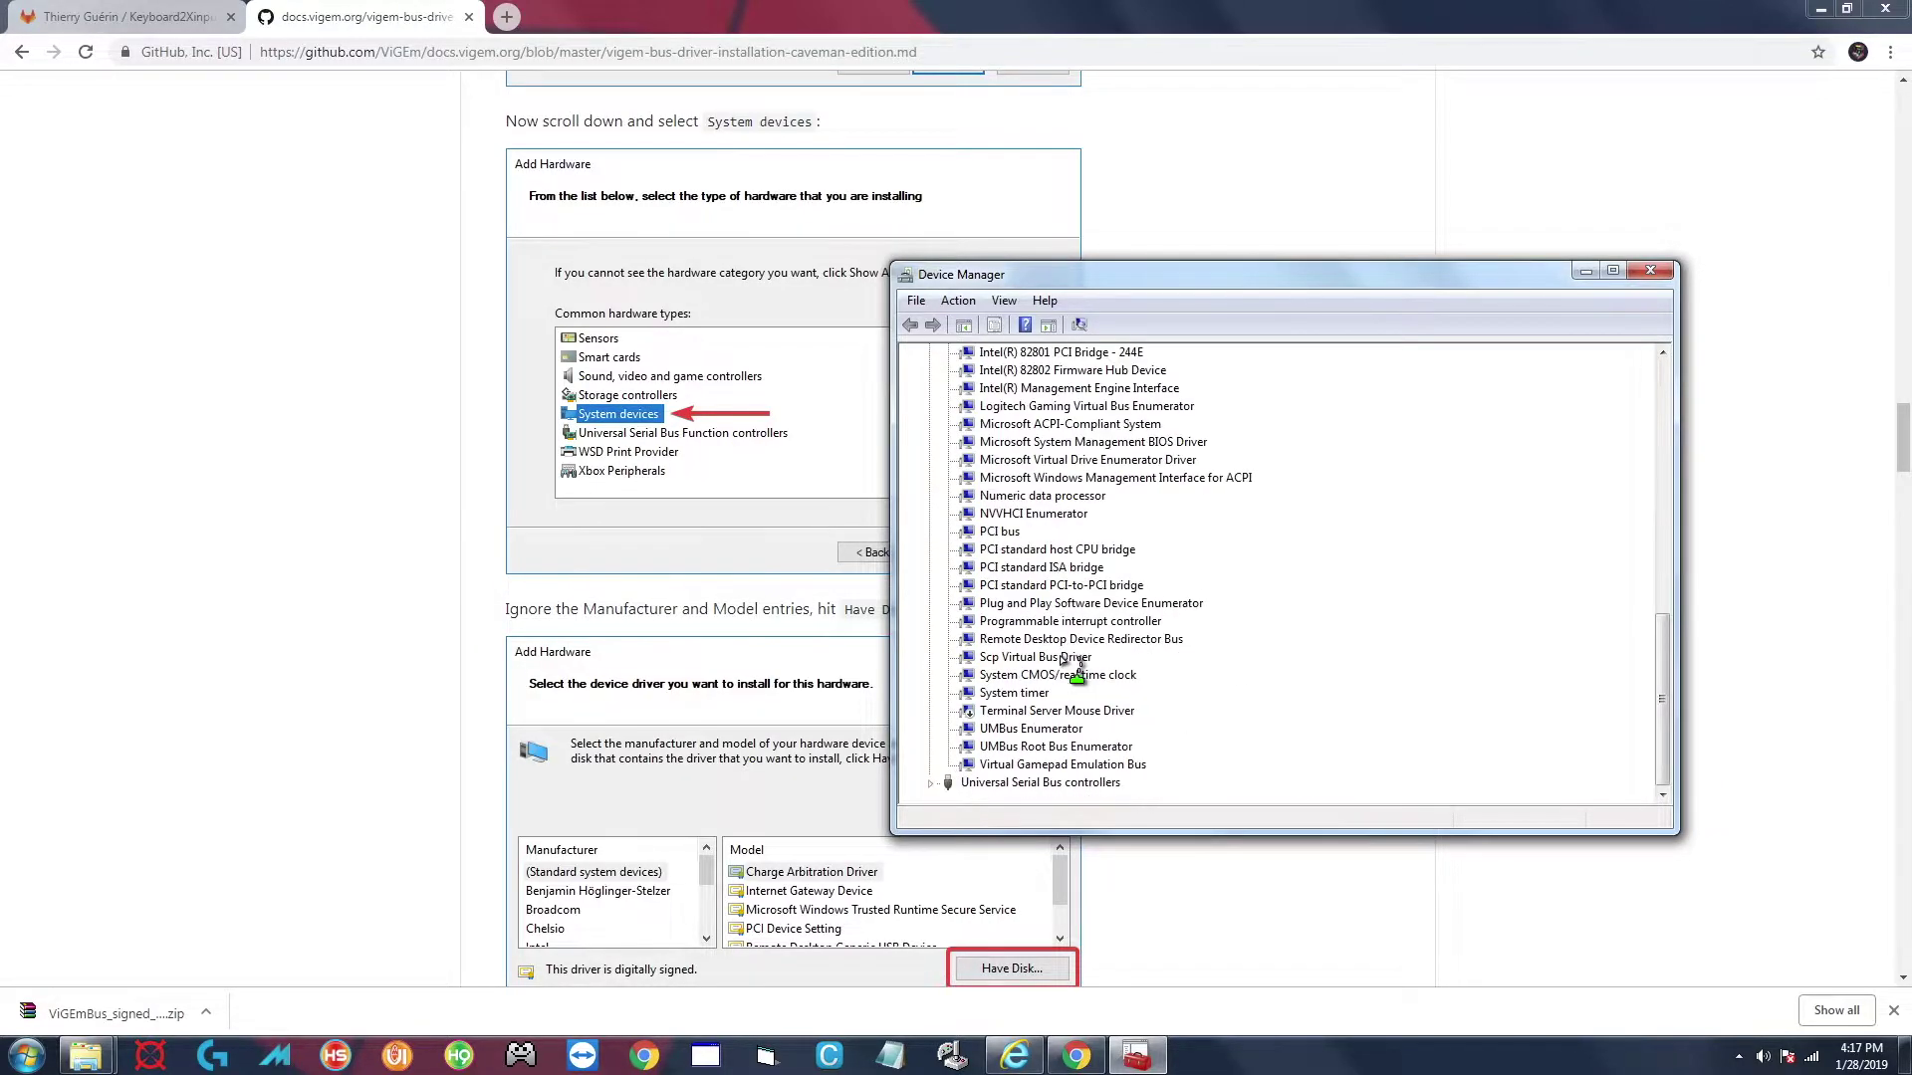
left_click(1057, 765)
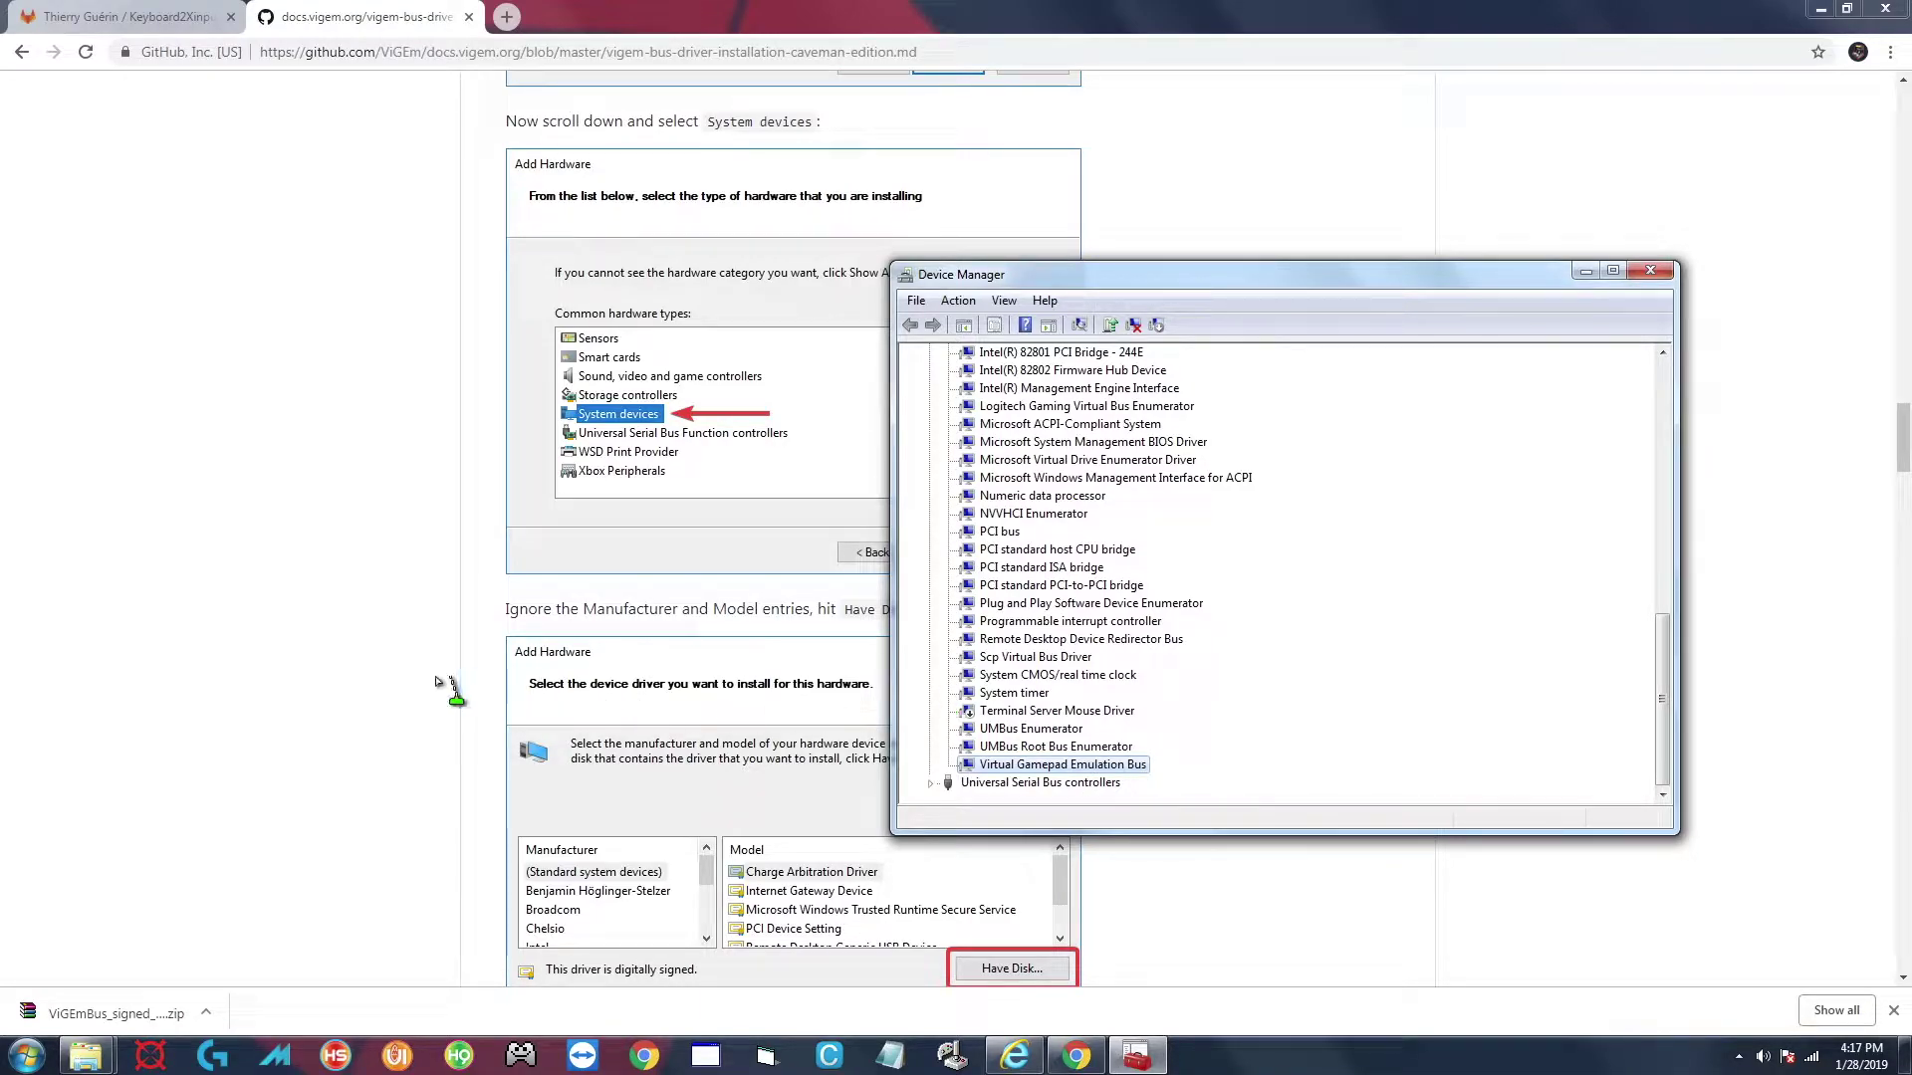
Review the rest of the ViGEm Bus Driver installation guide, through to its driver removal instructions.
left_click(379, 654)
scroll(488, 609, "down", 20)
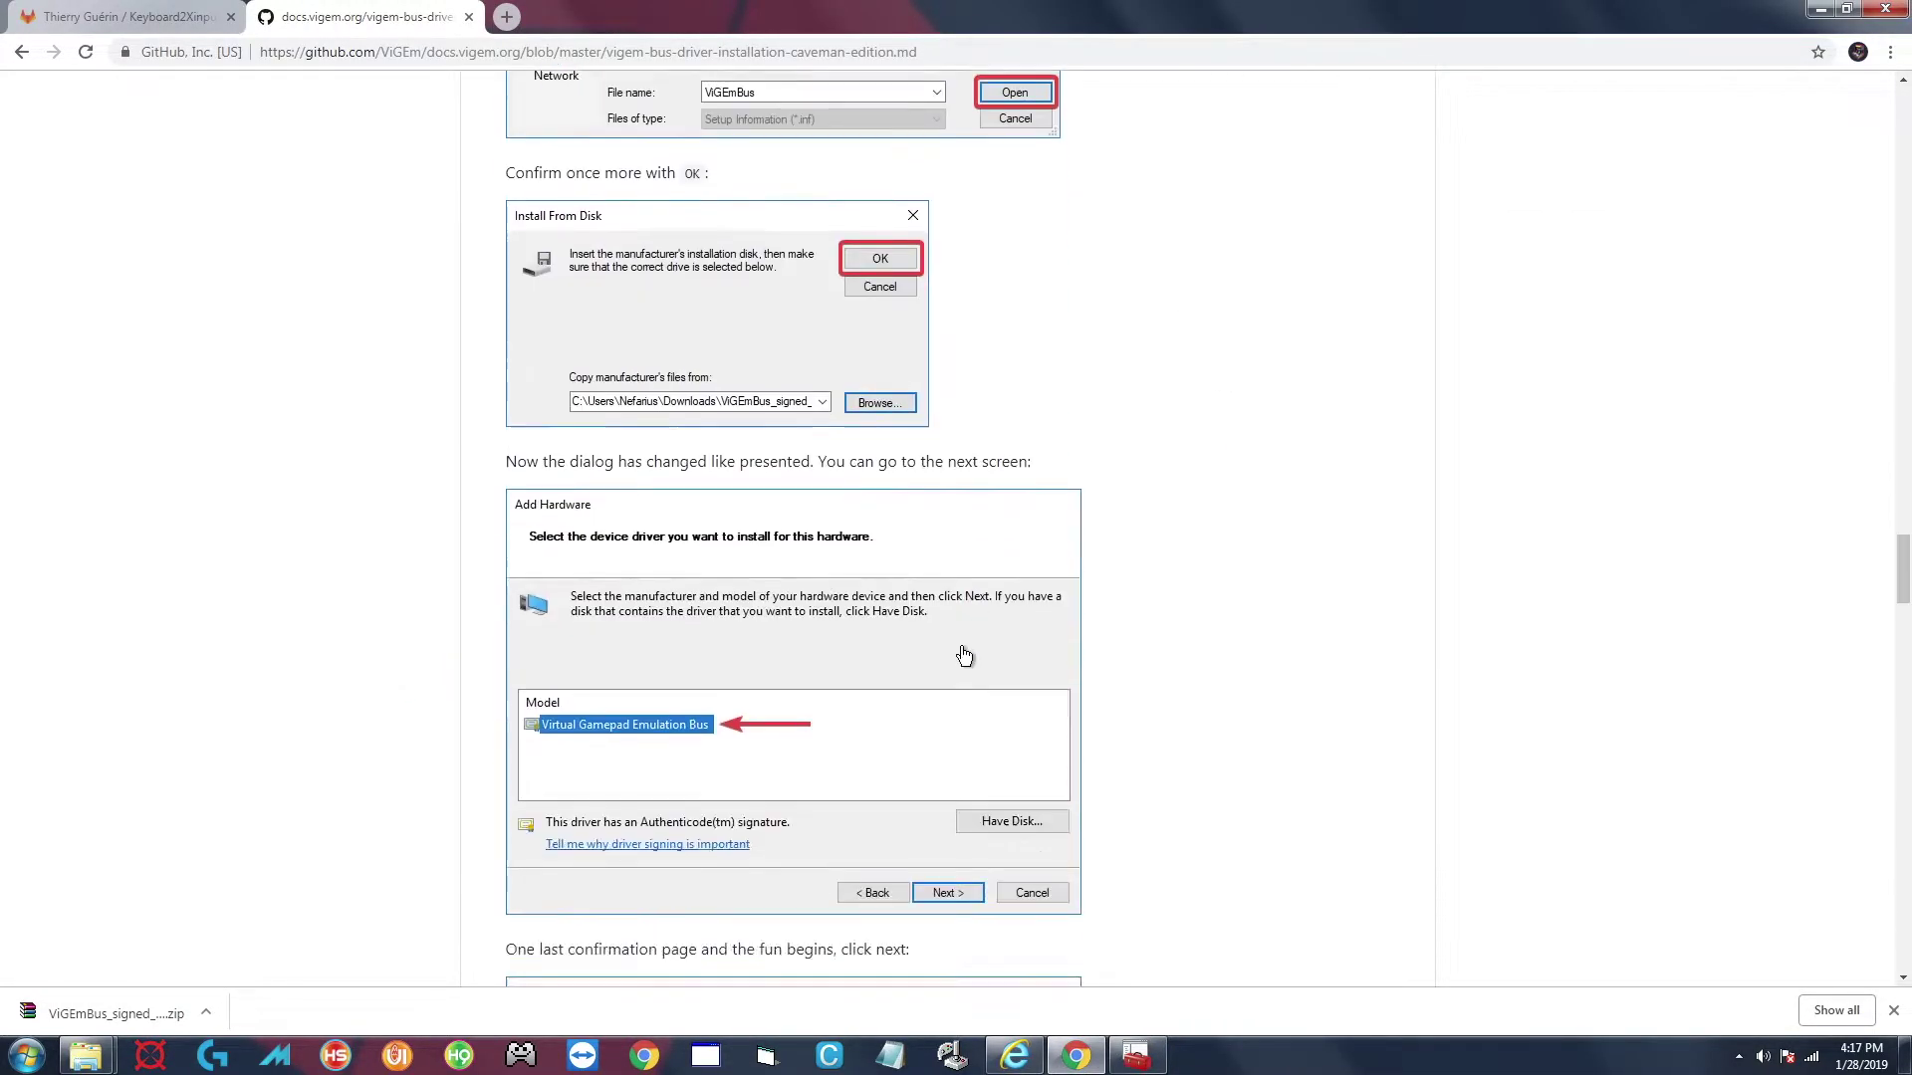
scroll(926, 672, "up", 5)
scroll(918, 666, "down", 5)
scroll(931, 674, "up", 20)
scroll(931, 662, "down", 8)
scroll(930, 652, "down", 8)
scroll(948, 653, "up", 20)
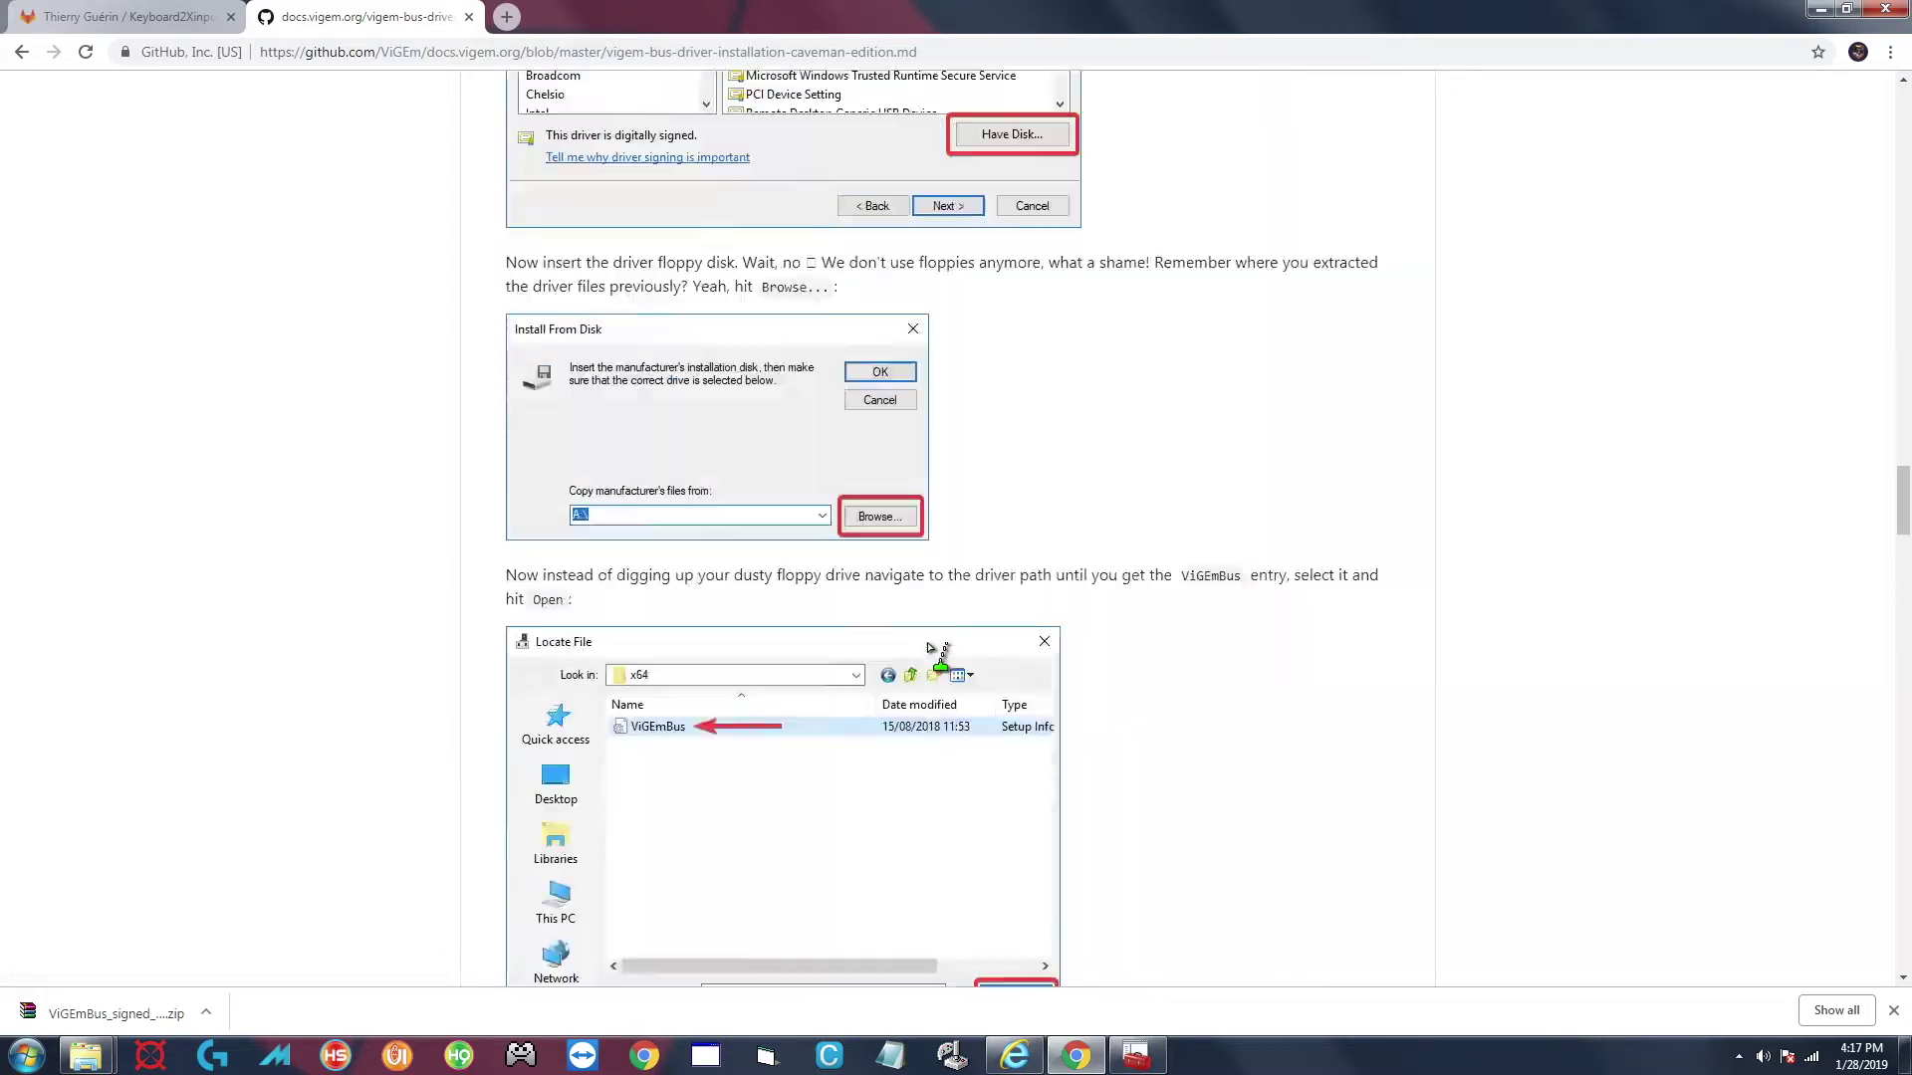
scroll(797, 711, "down", 20)
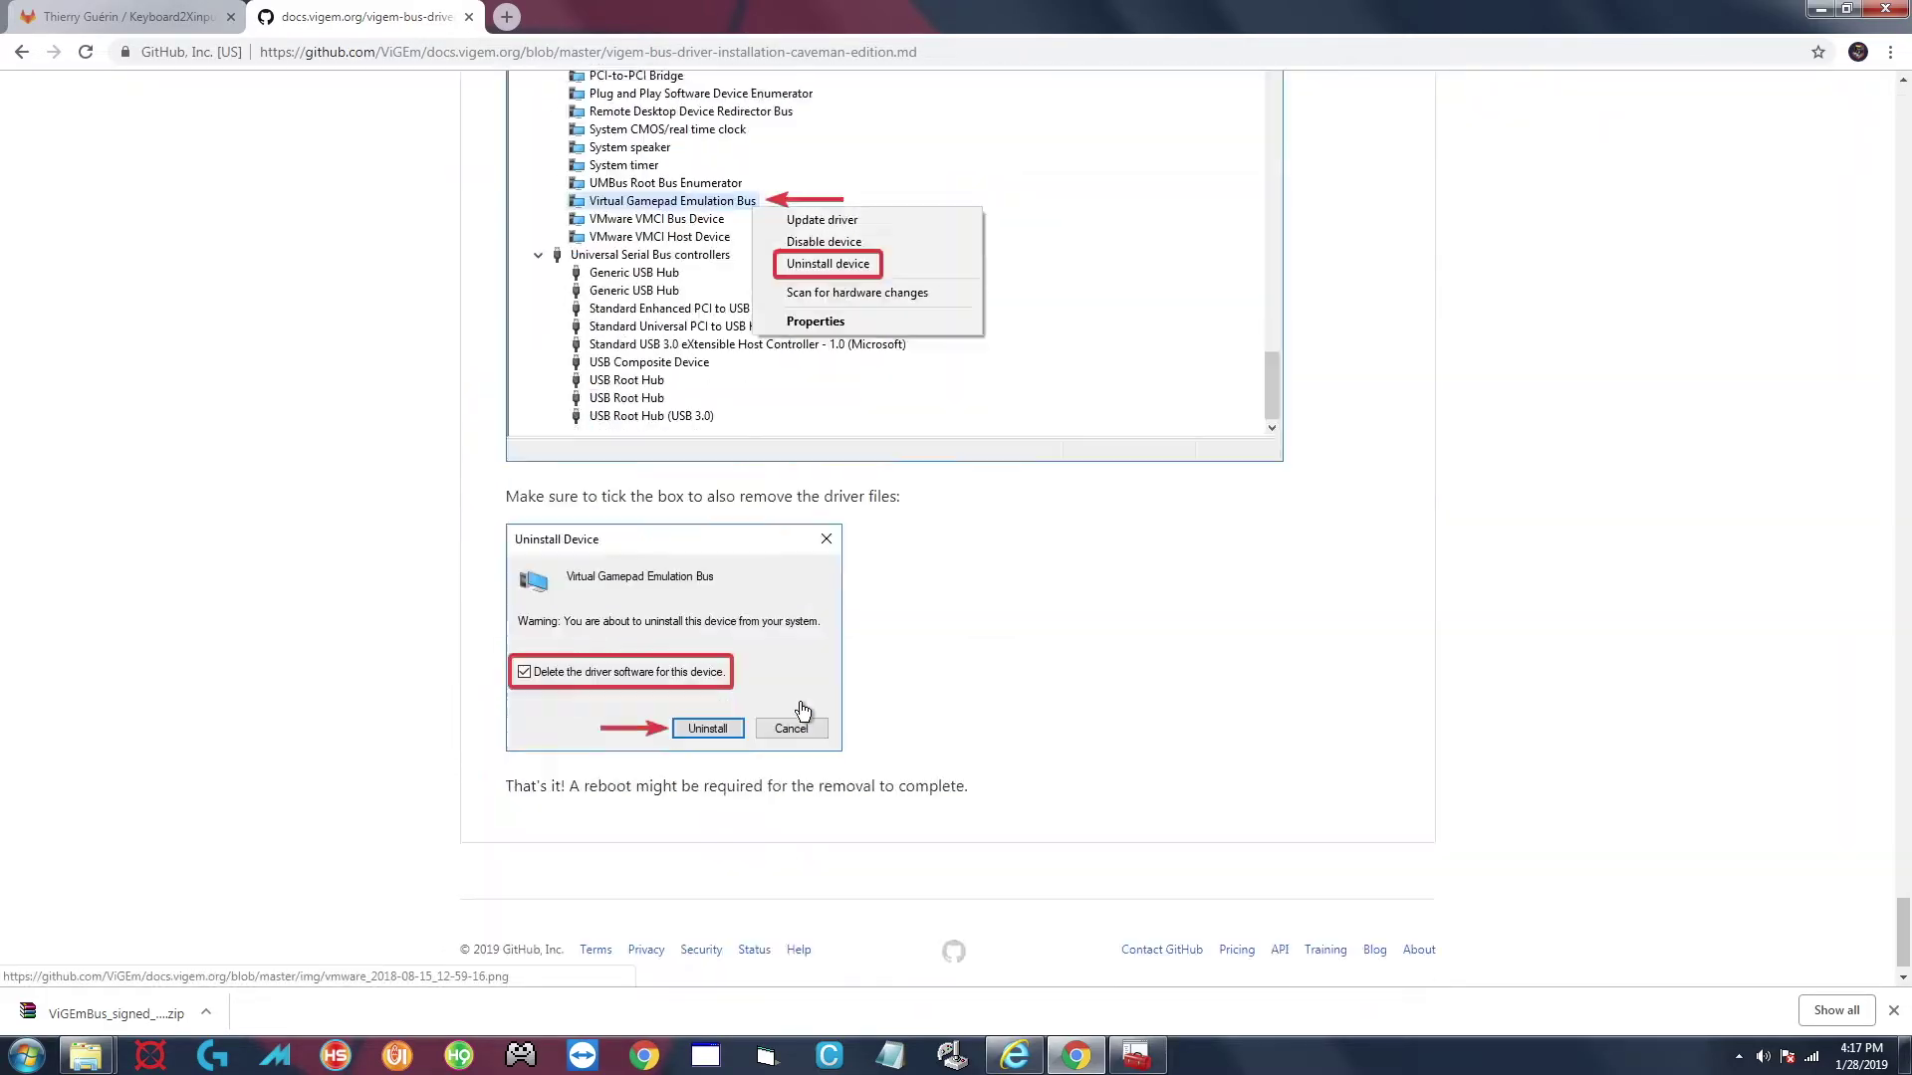
Close Device Manager and the ViGEm installation guide, returning to the Keyboard2Xinput project page.
key("alt+Tab")
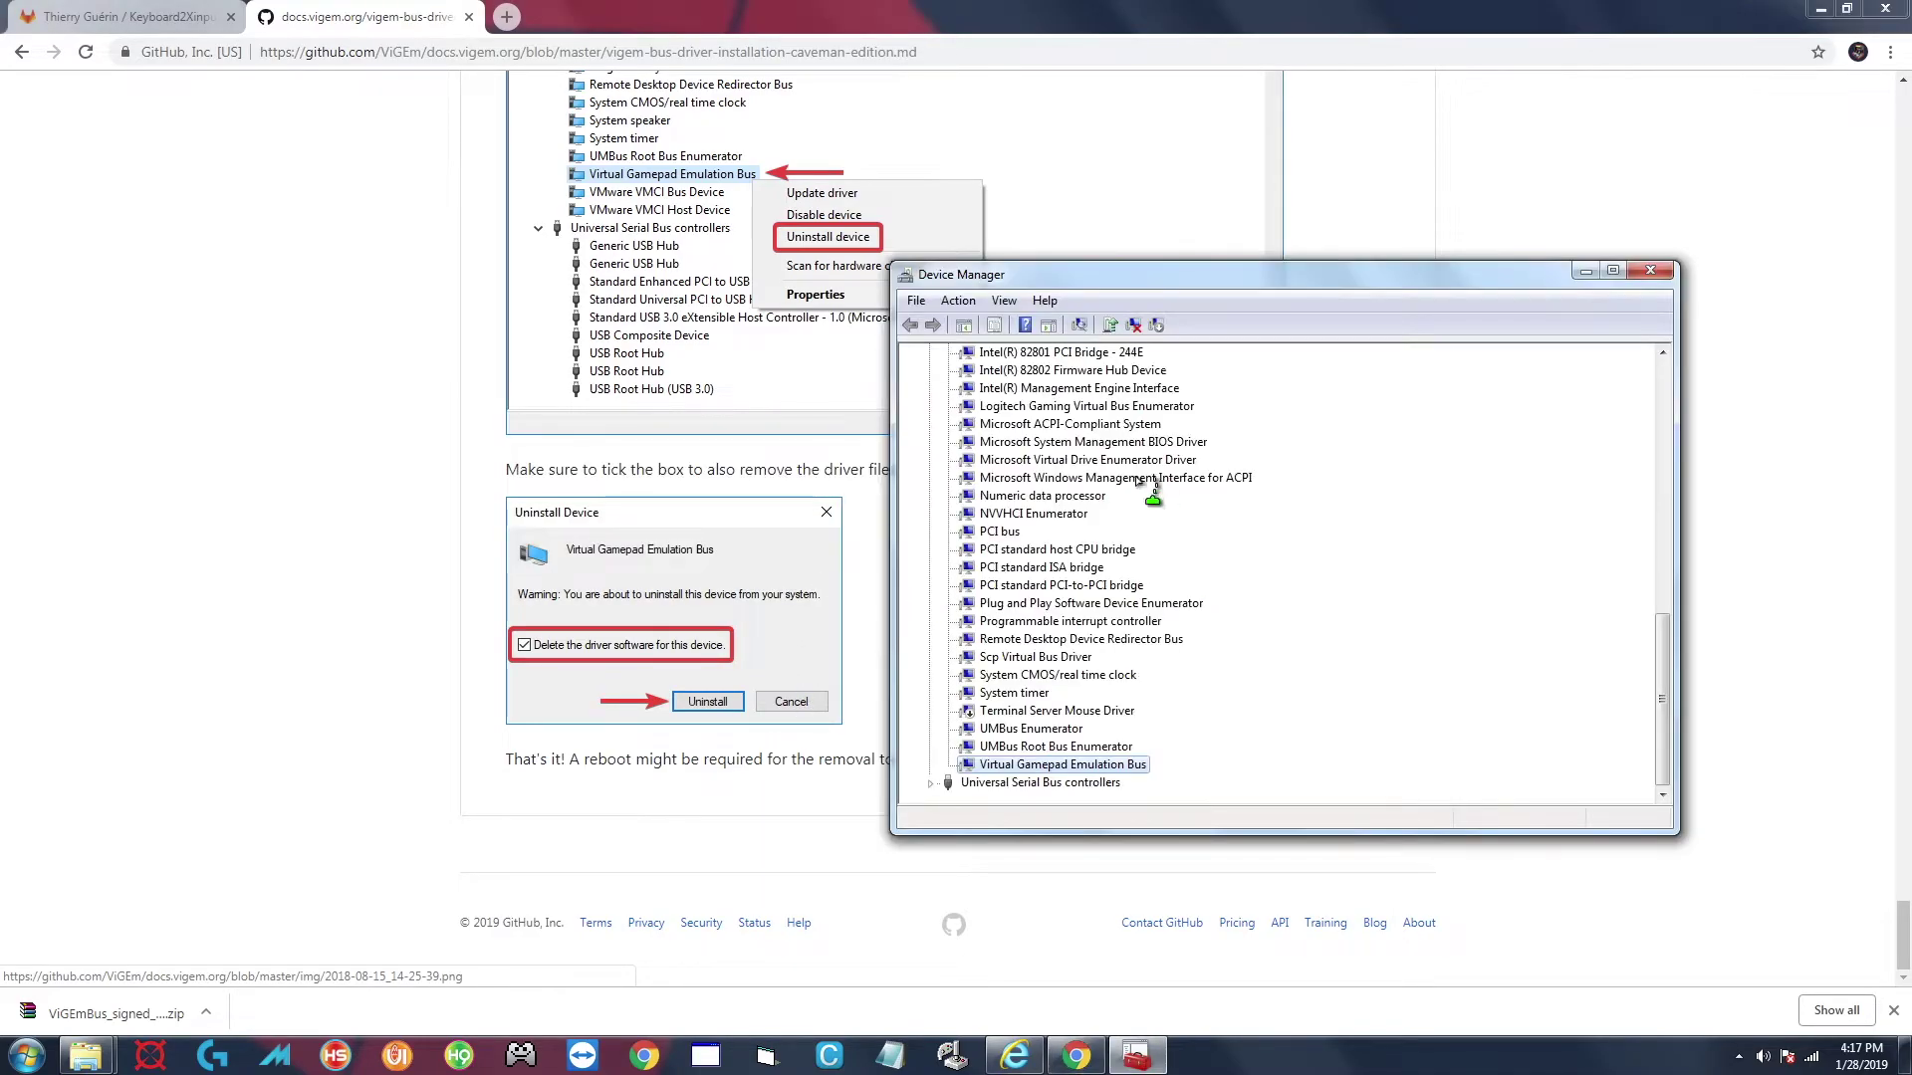
left_click(1650, 270)
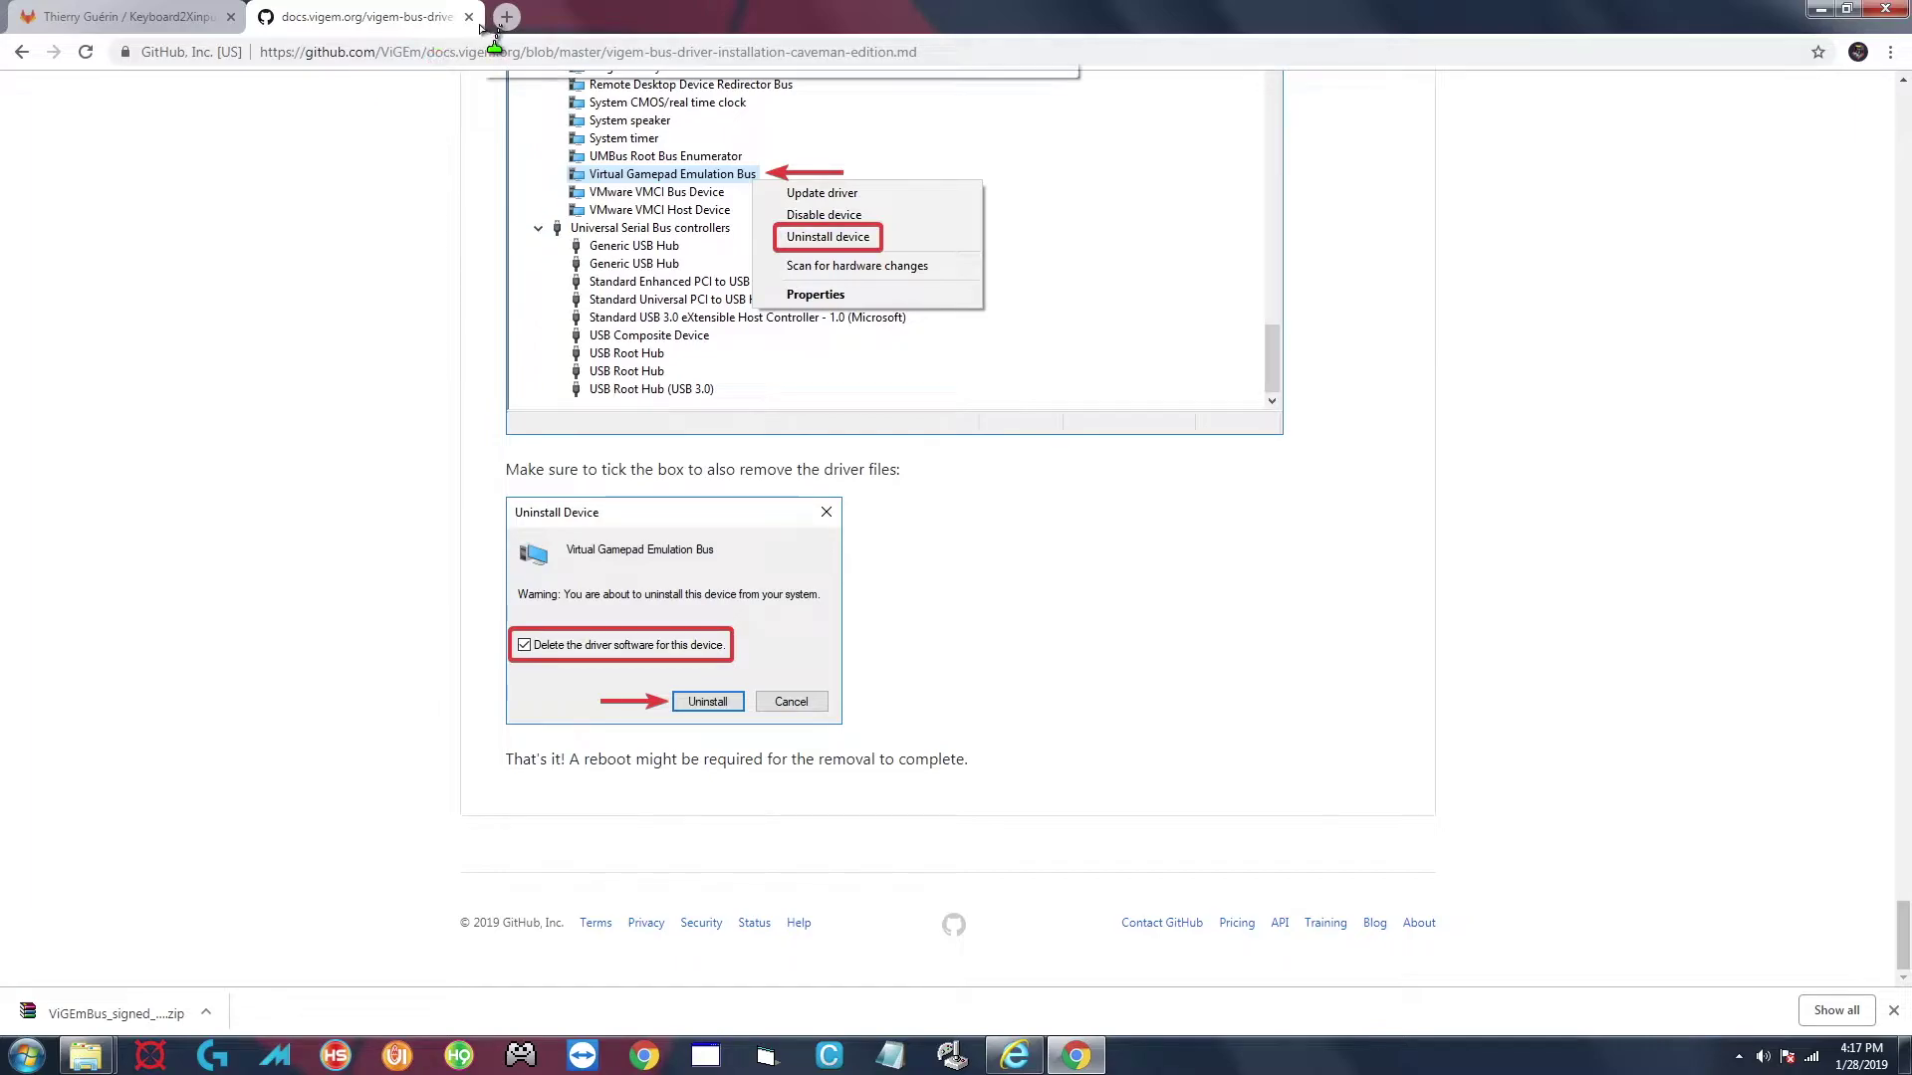
left_click(469, 17)
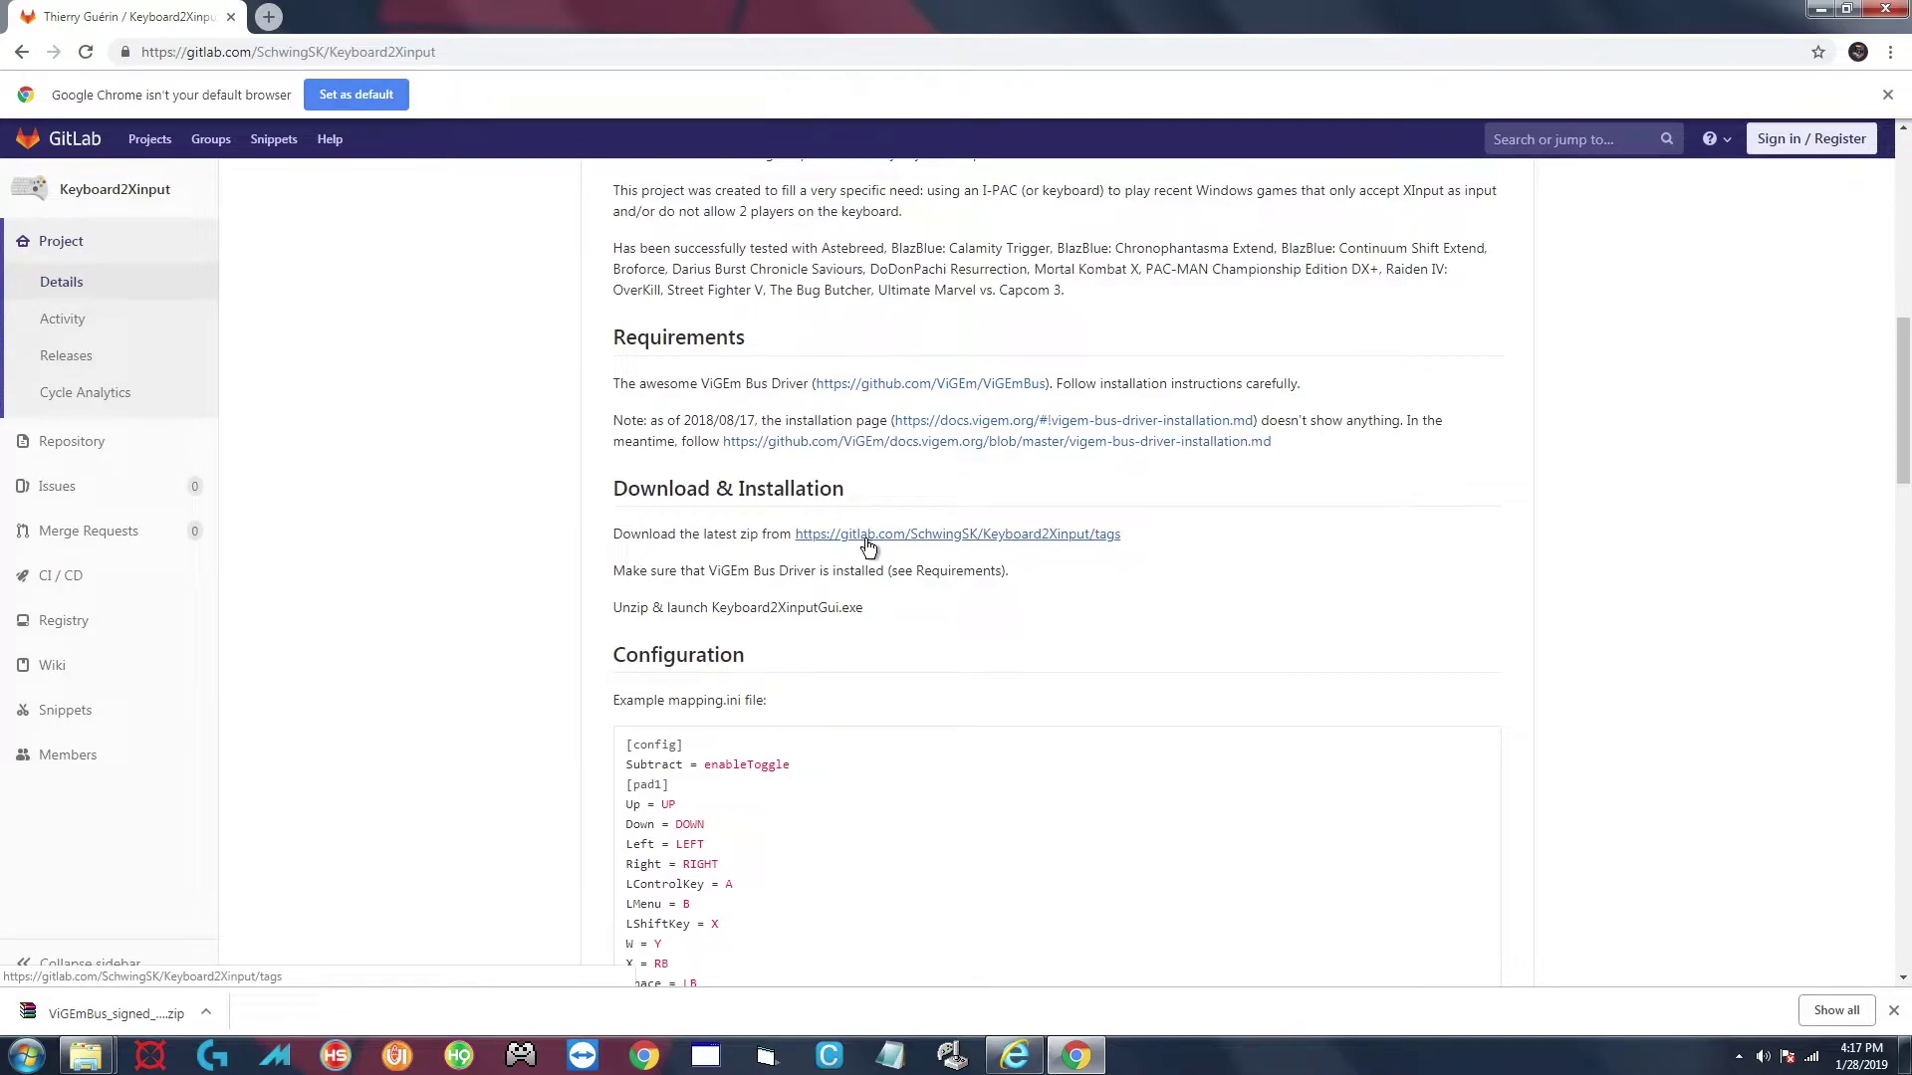
Download Keyboard2Xinput-1.0.0.0.zip from the project's tags page and show the file in its folder.
left_click(865, 539)
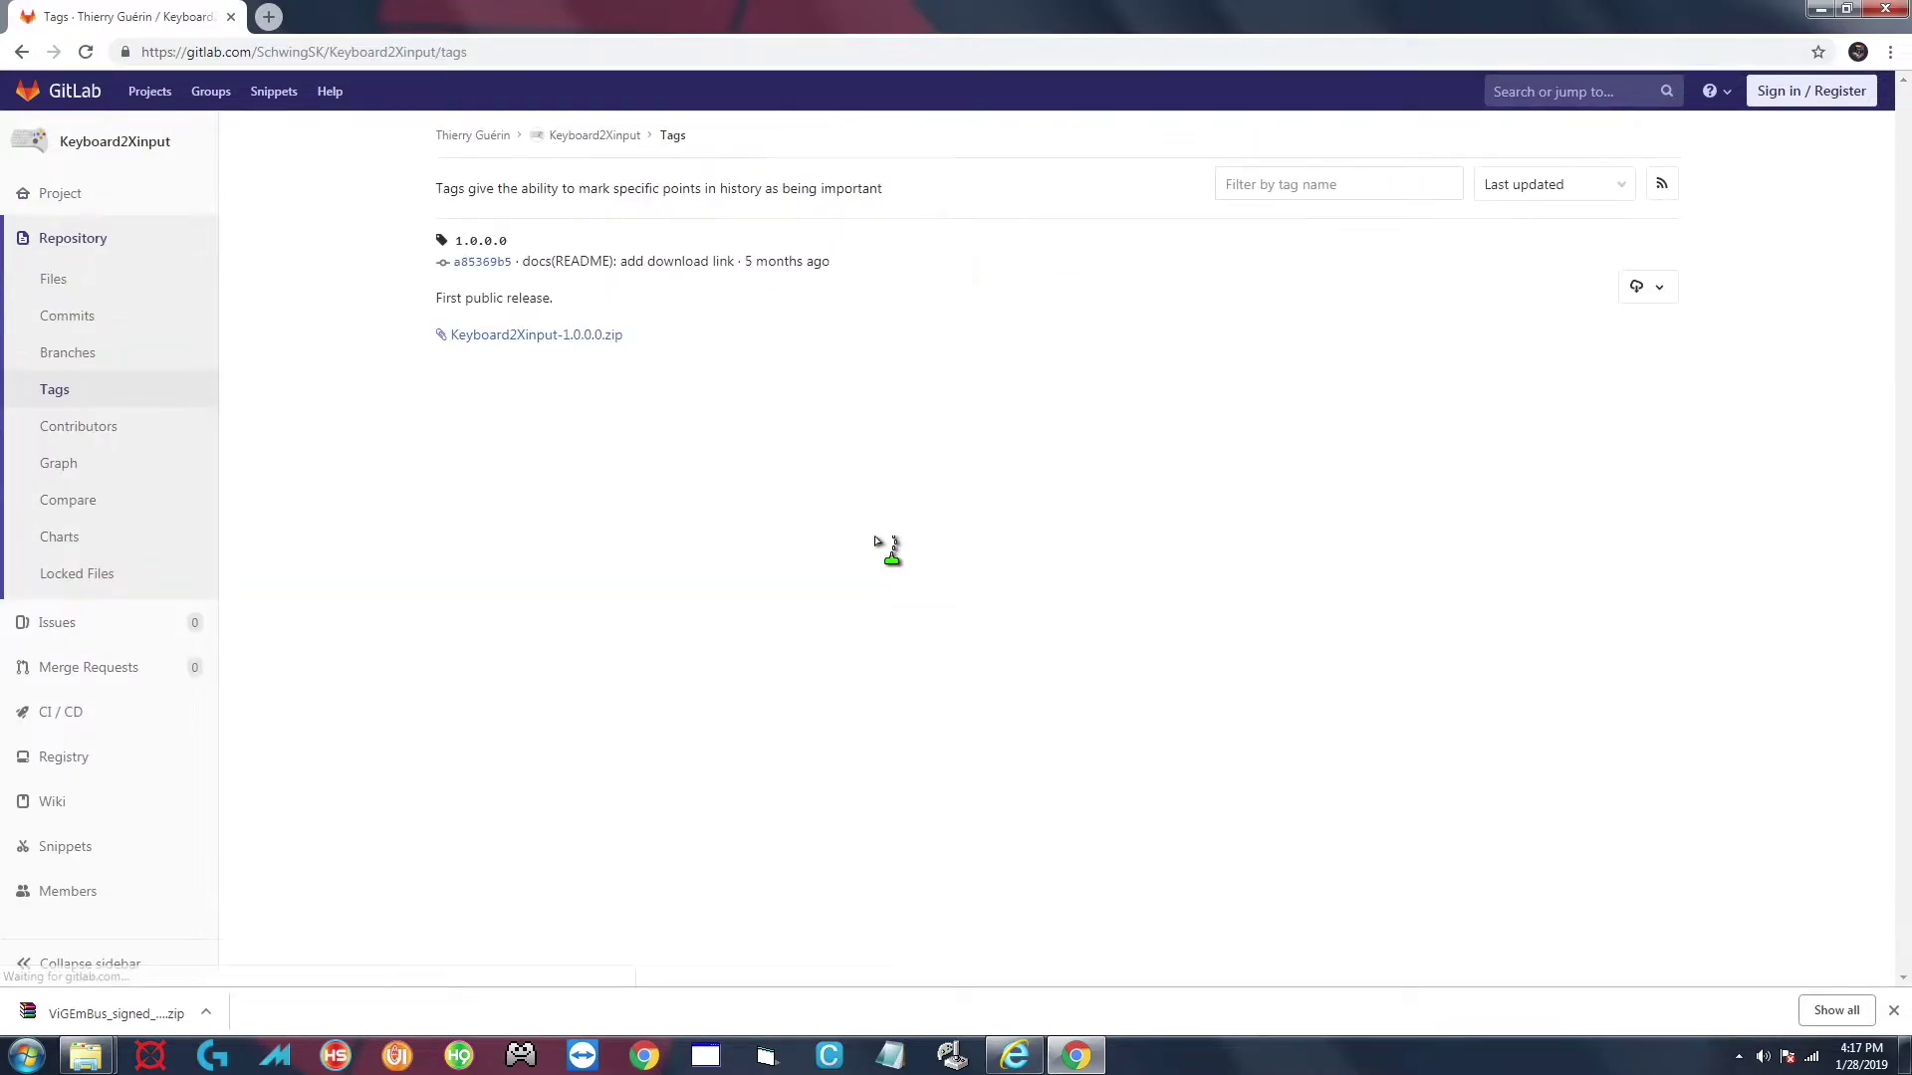
left_click(516, 340)
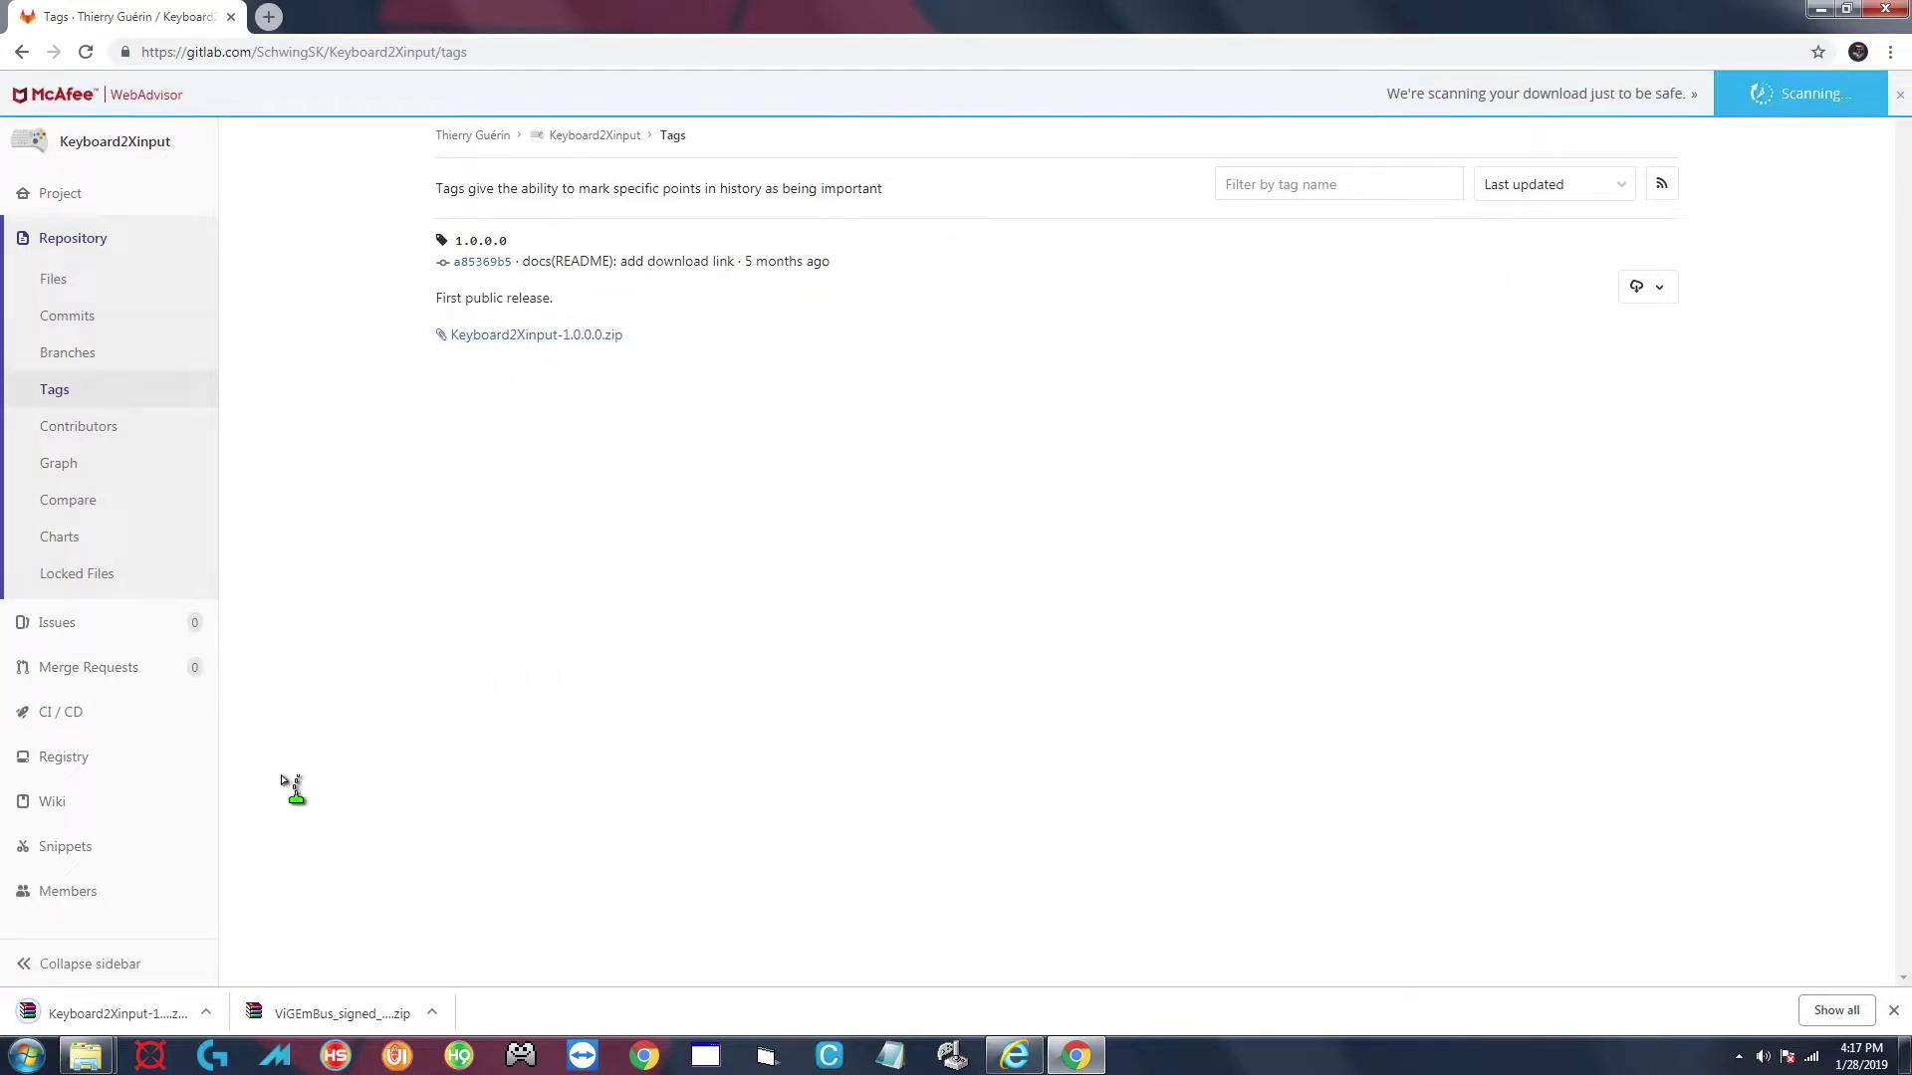
left_click(206, 1013)
left_click(229, 941)
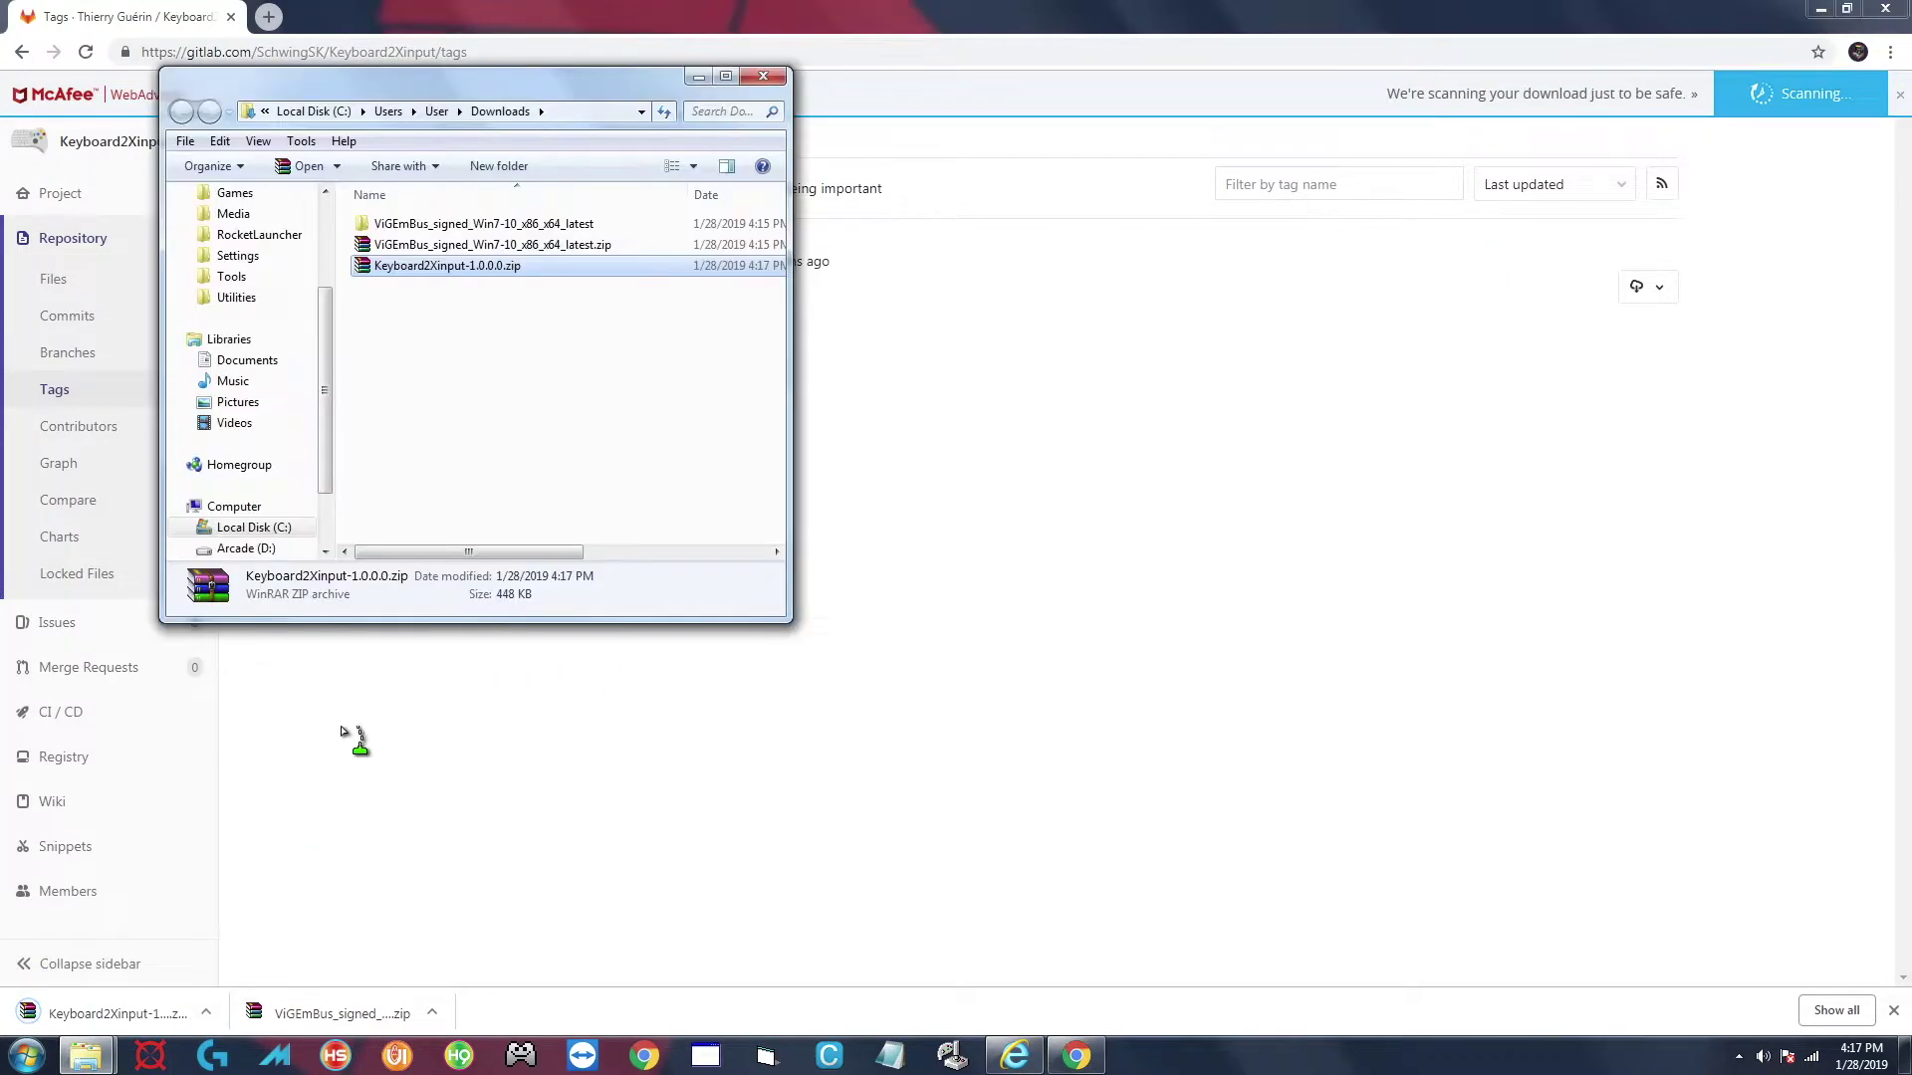
Extract the Keyboard2Xinput folder from the downloaded zip into Downloads with WinRAR, and close the archive.
left_click_drag(448, 88, 456, 306)
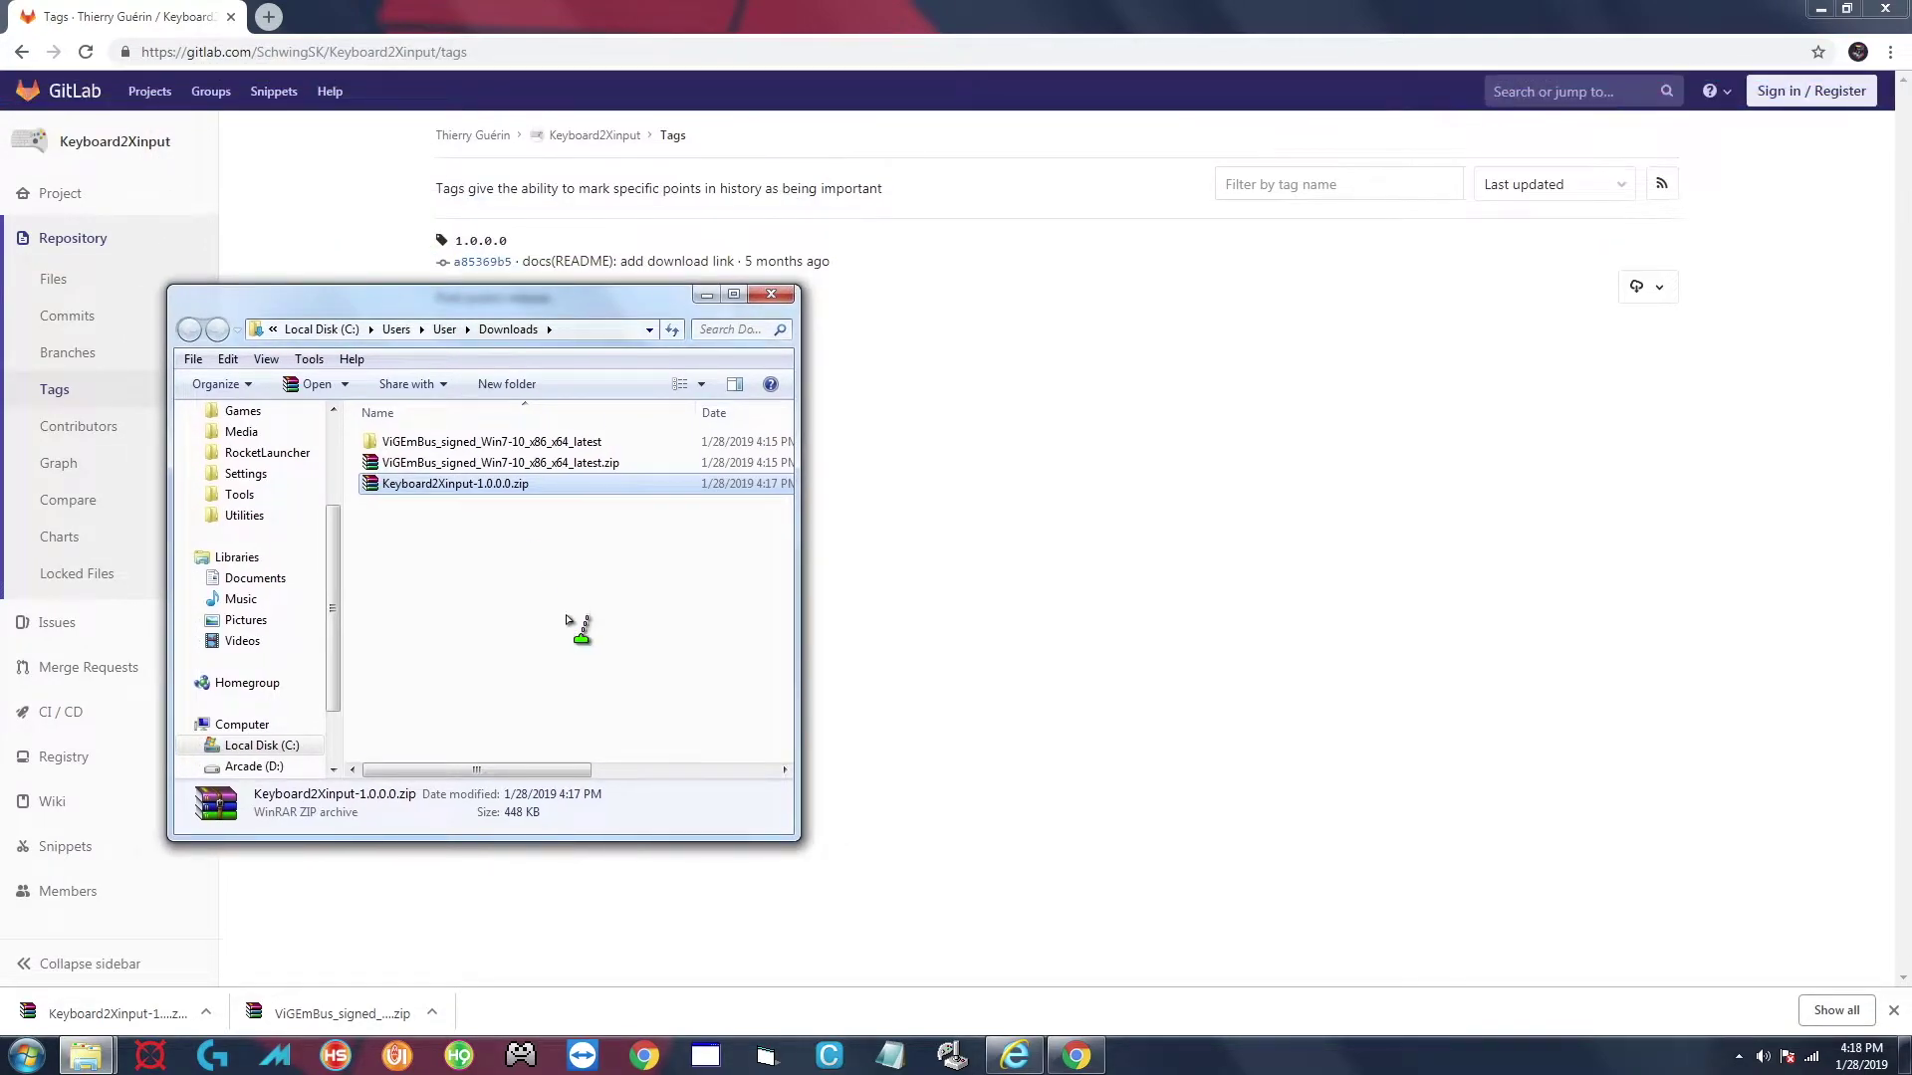
double_click(478, 484)
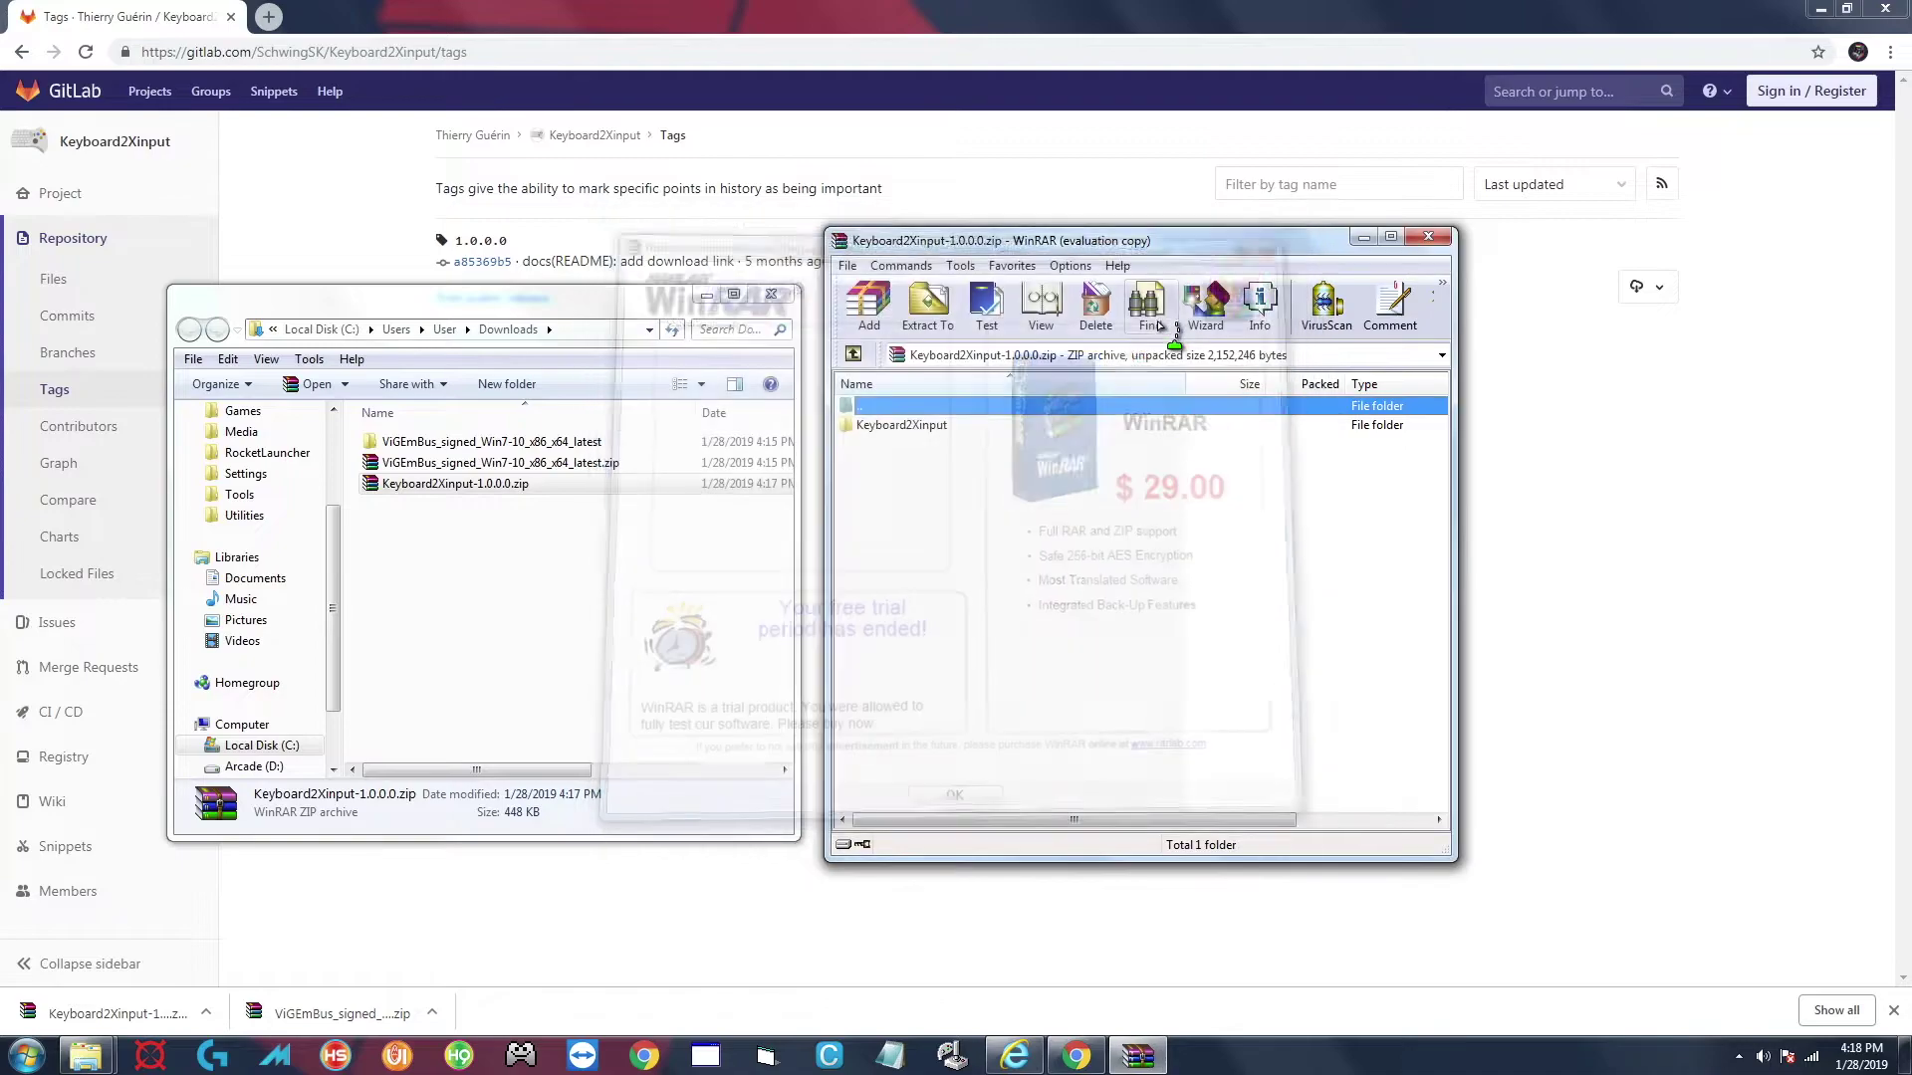
left_click_drag(901, 427, 672, 650)
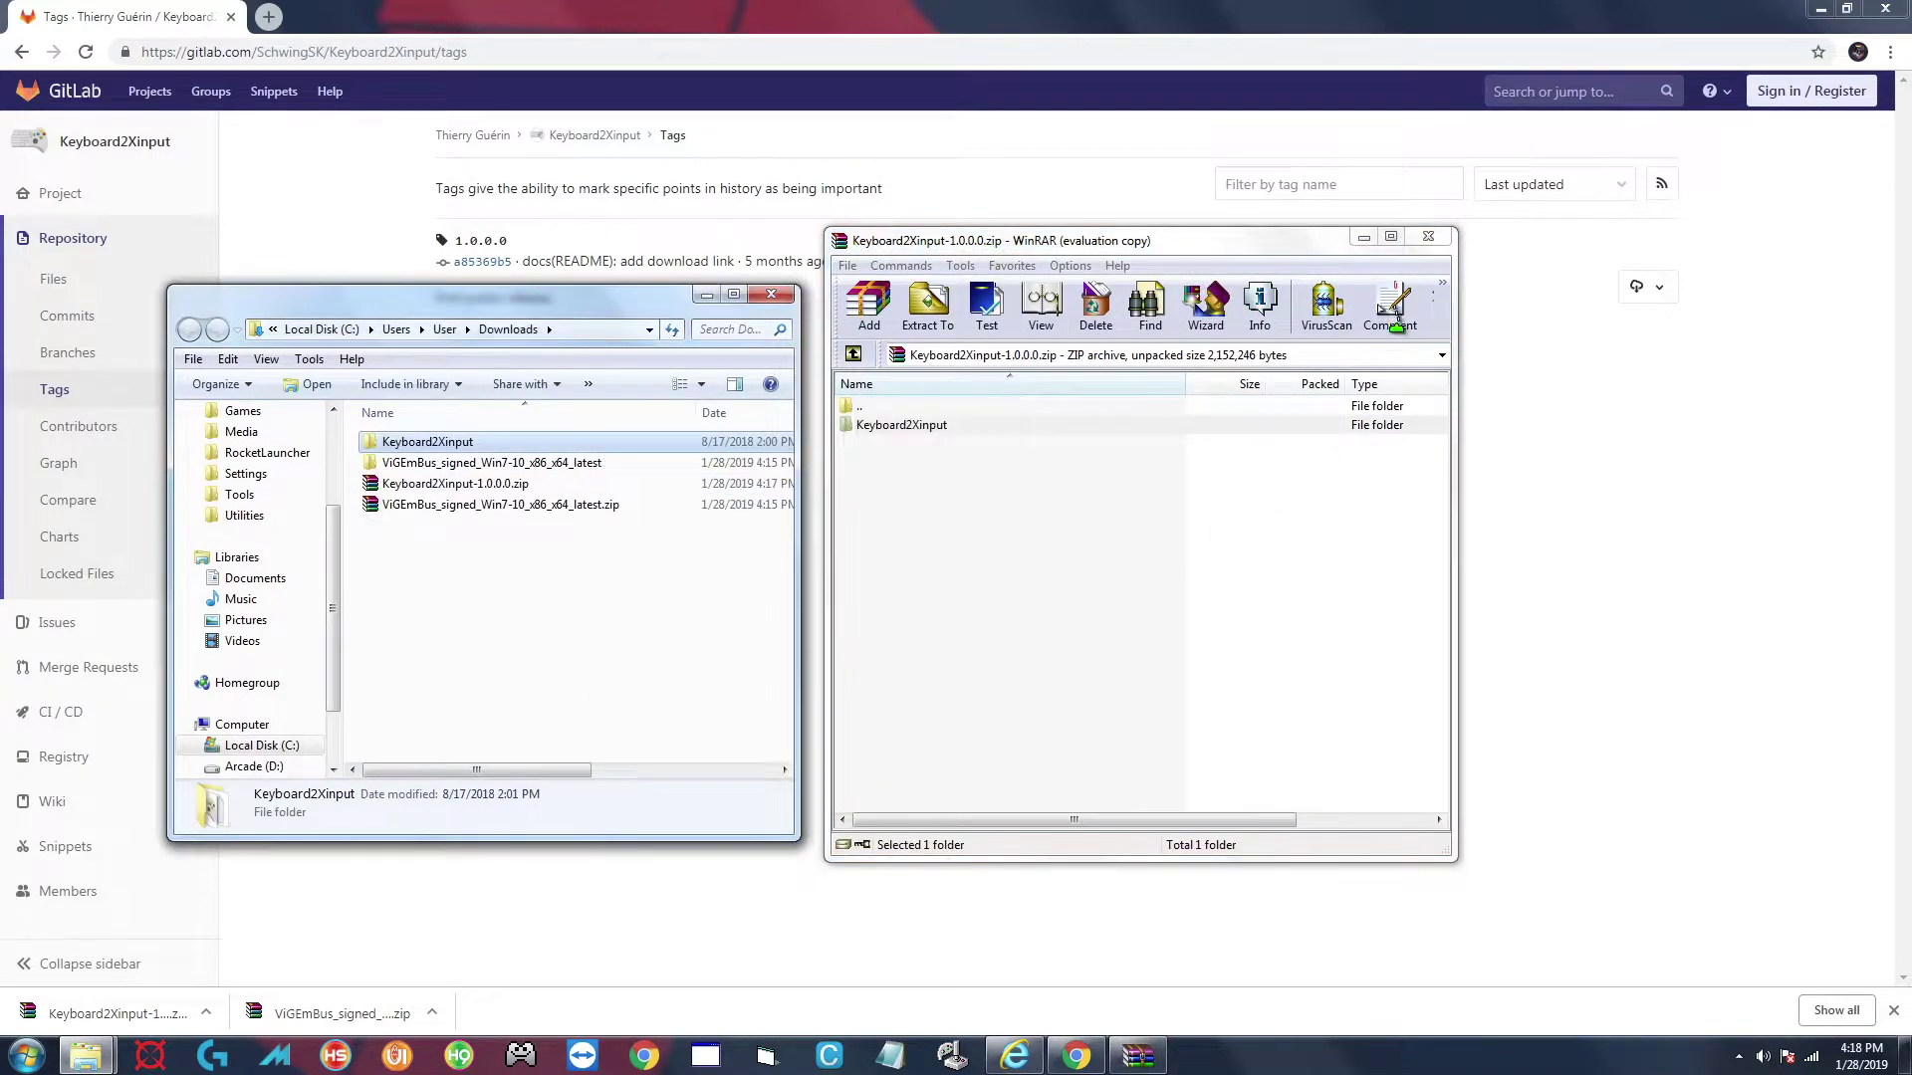
left_click(1427, 236)
left_click(535, 619)
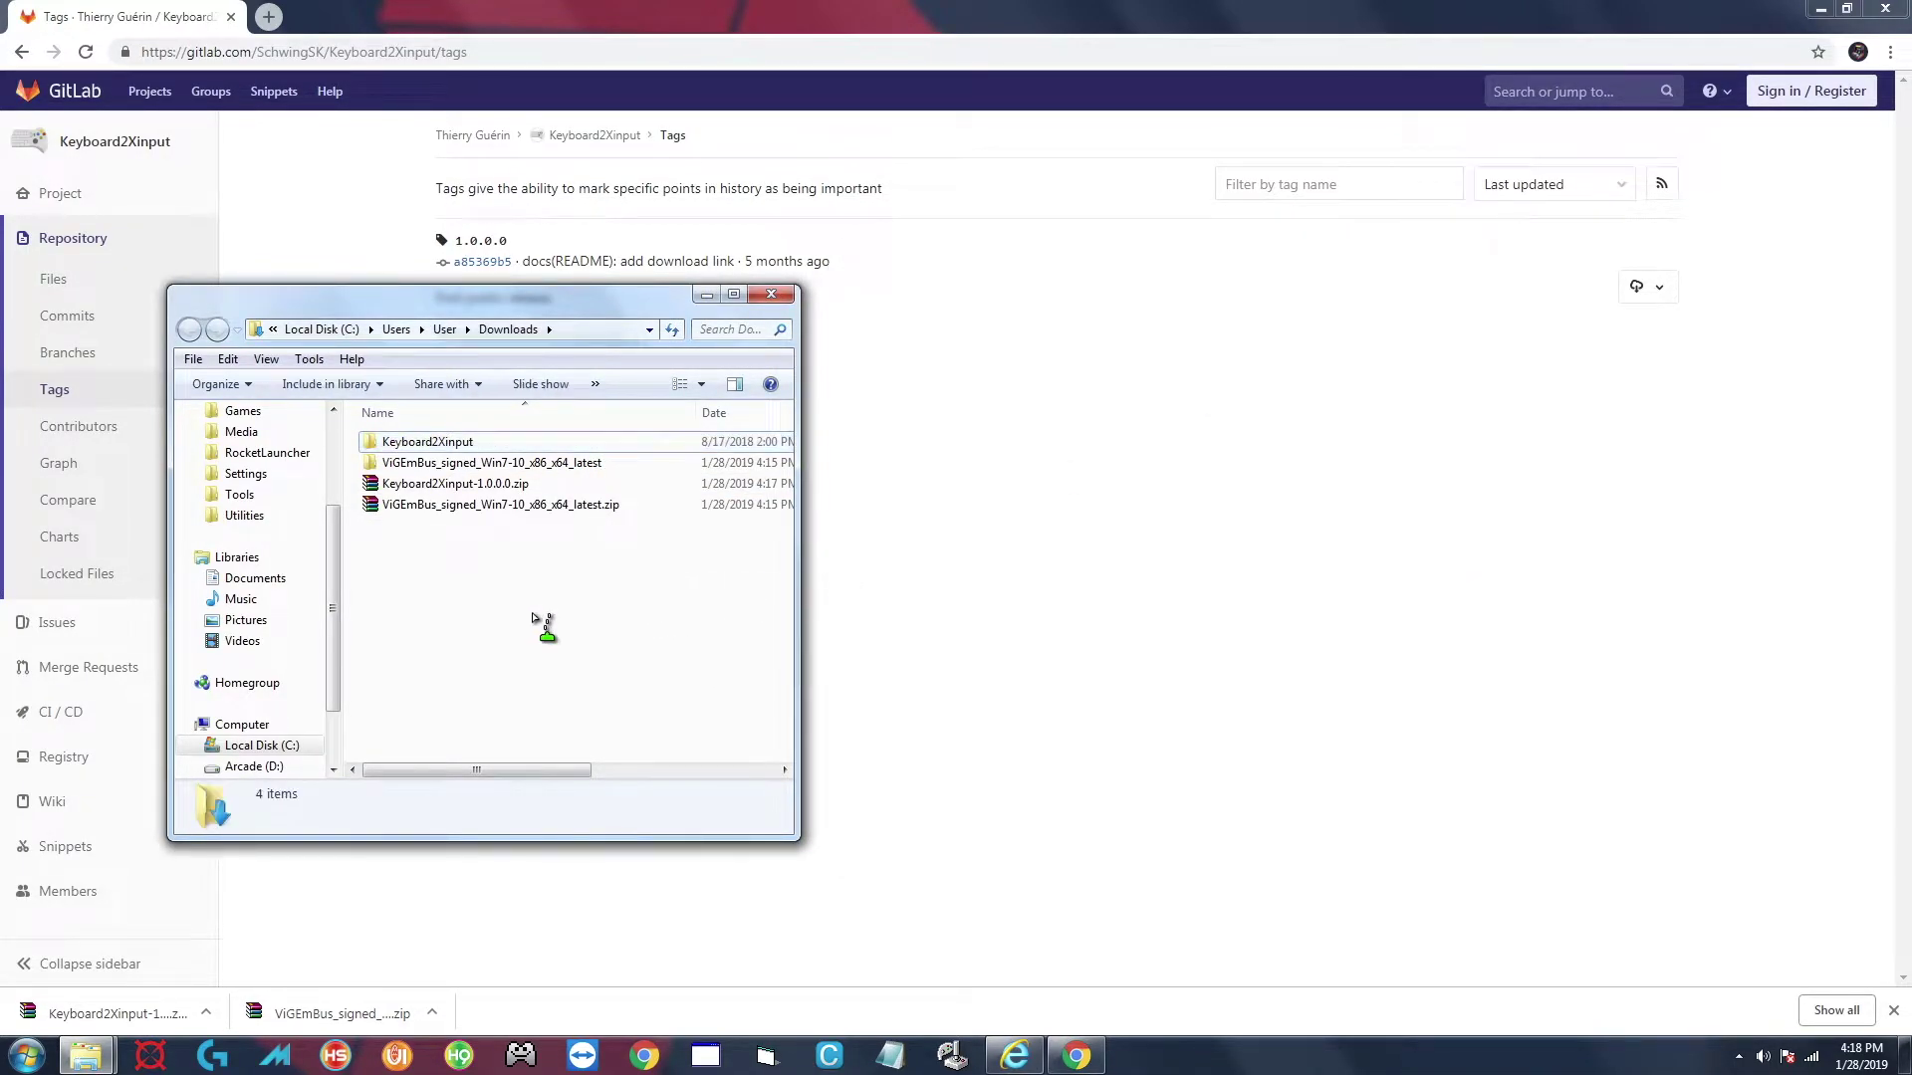
Move the Keyboard2Xinput folder from Downloads into the Utilities folder under D:\Arcade.
left_click_drag(587, 302, 1351, 376)
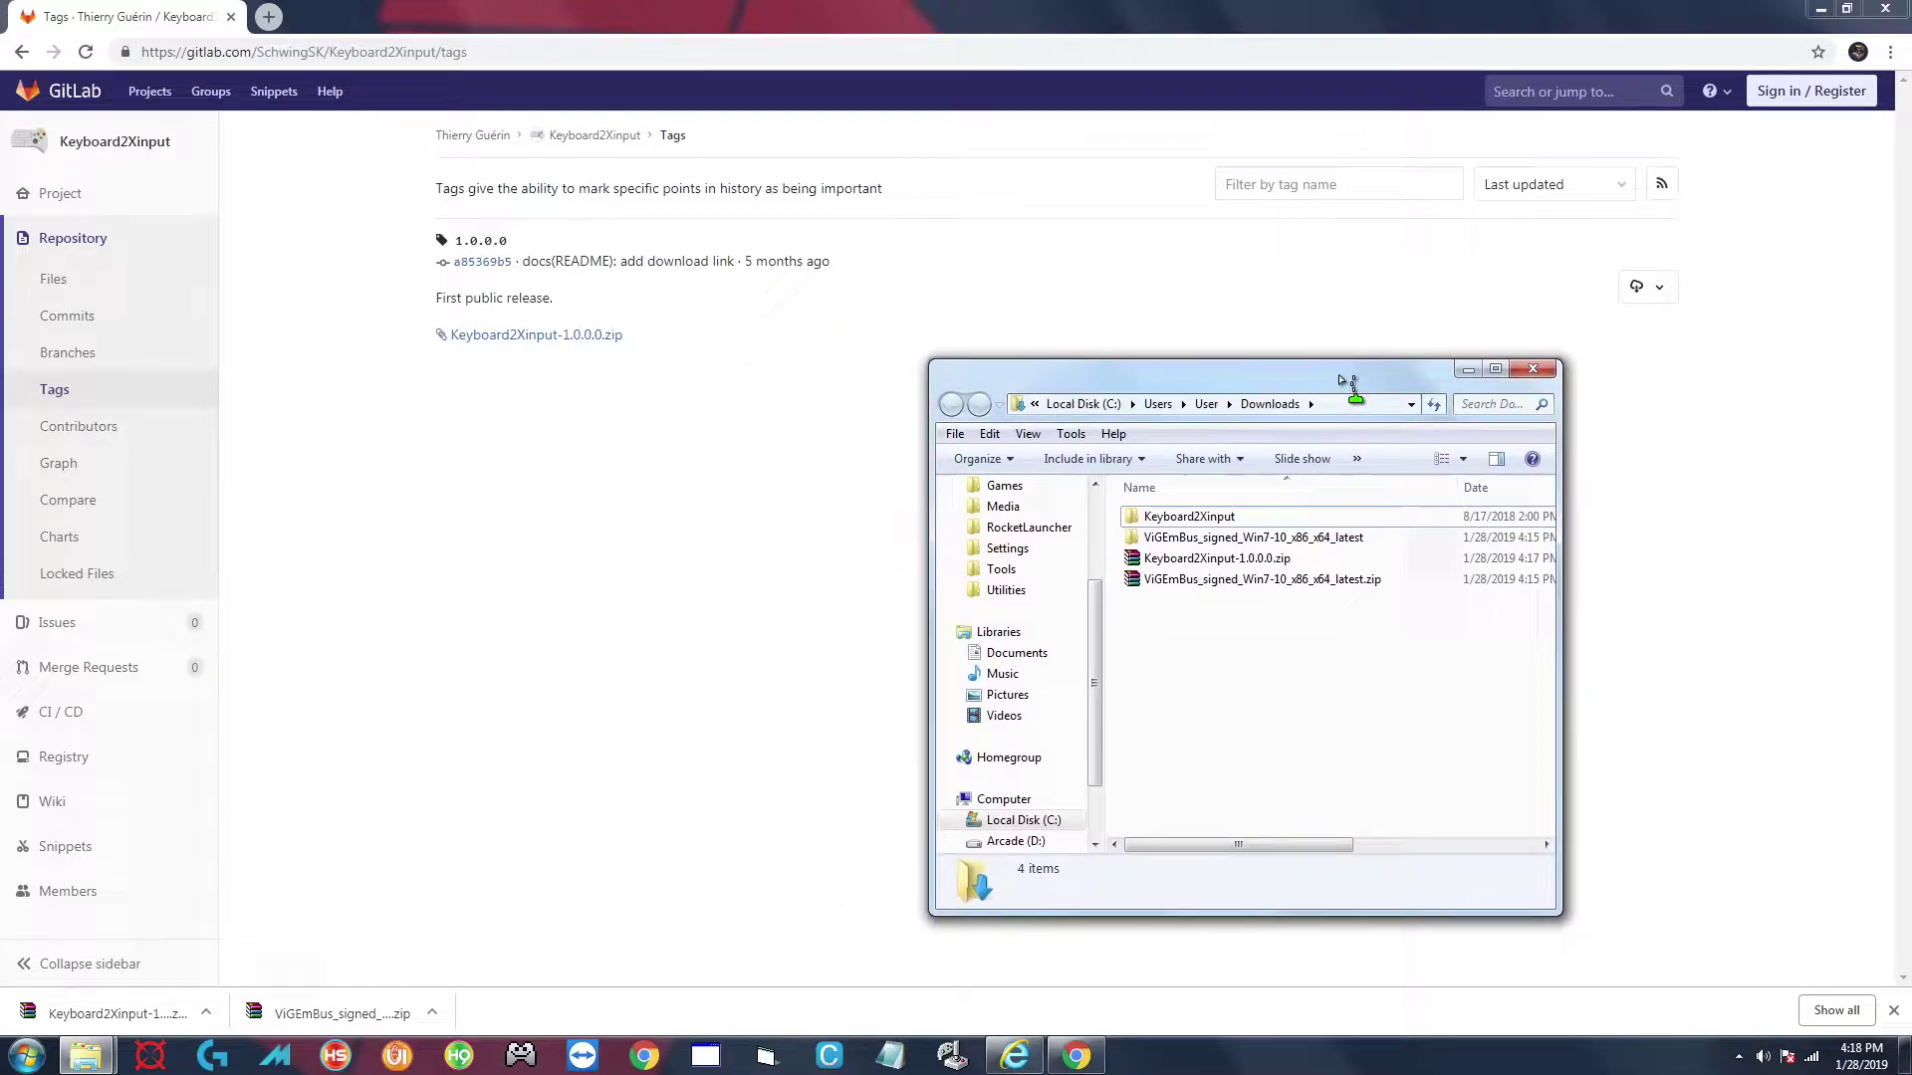
left_click(1150, 523)
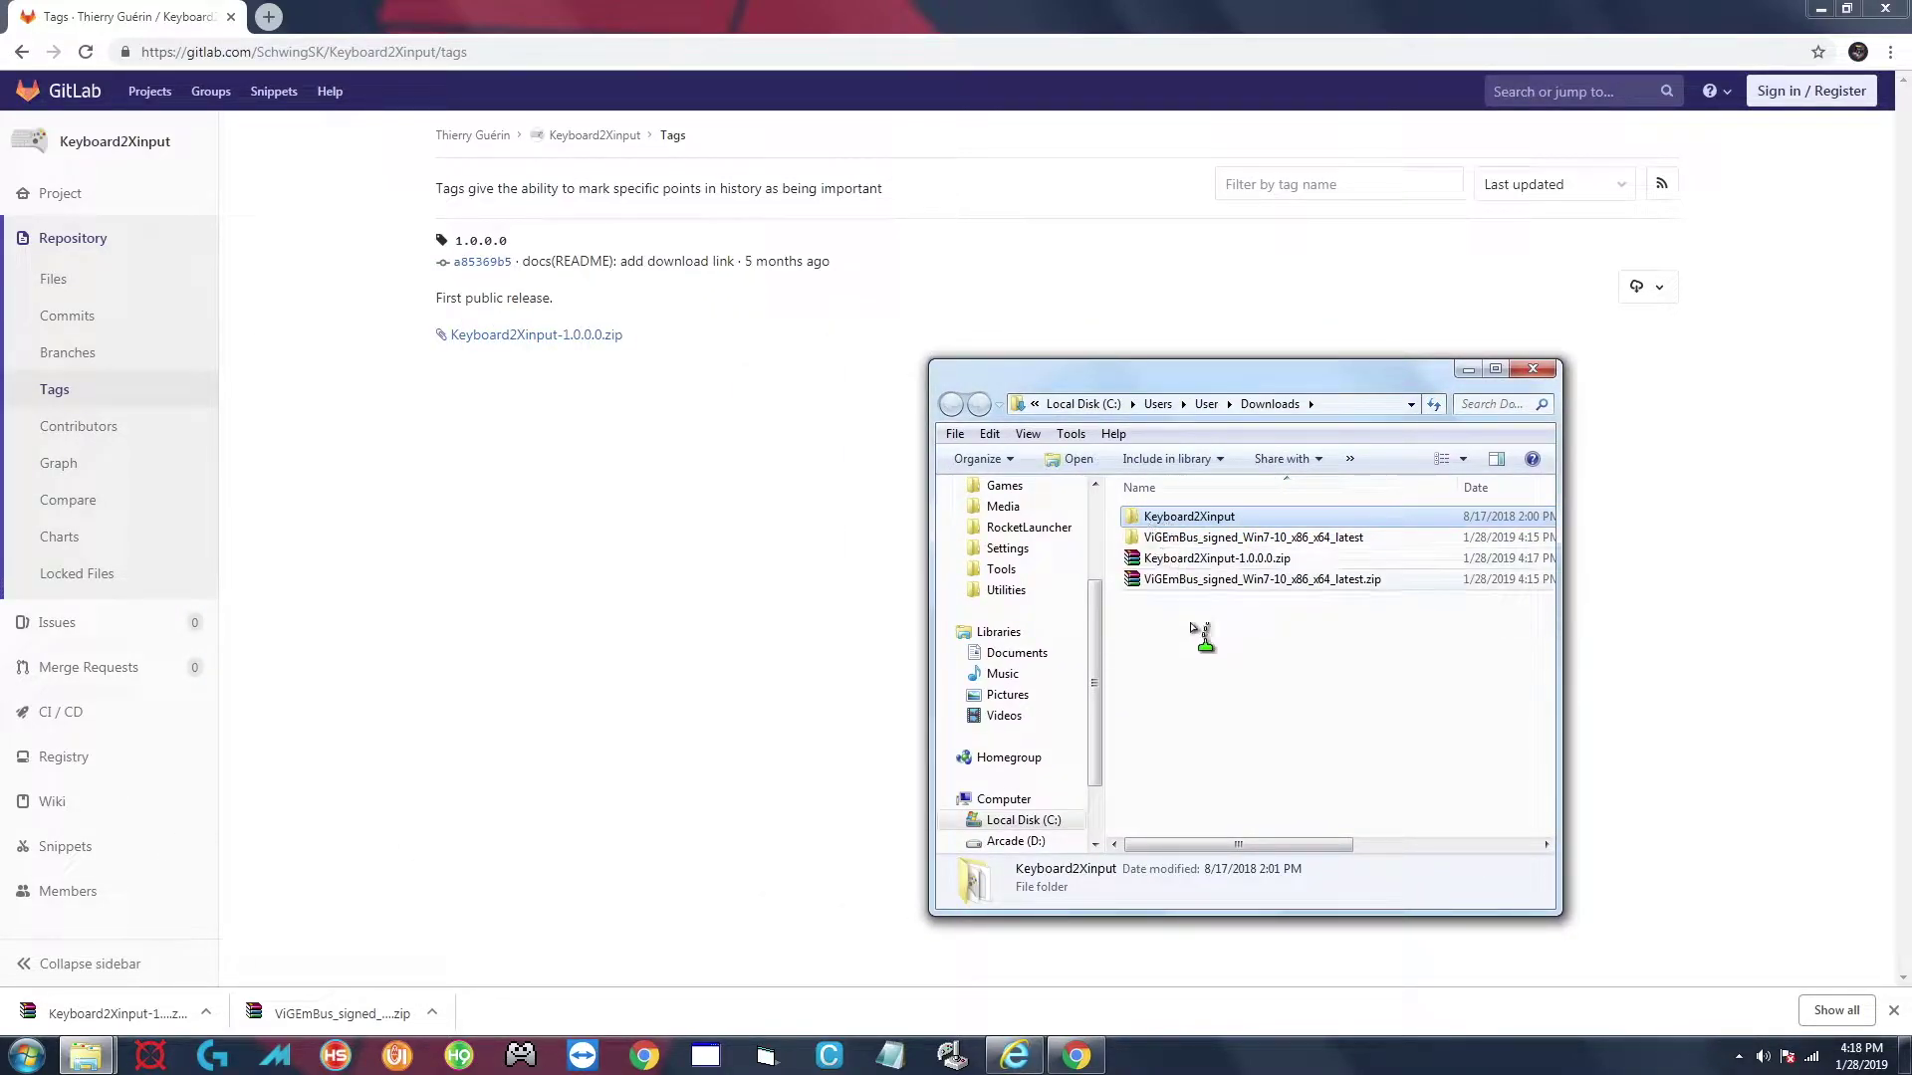
right_click(1156, 519)
left_click(1204, 818)
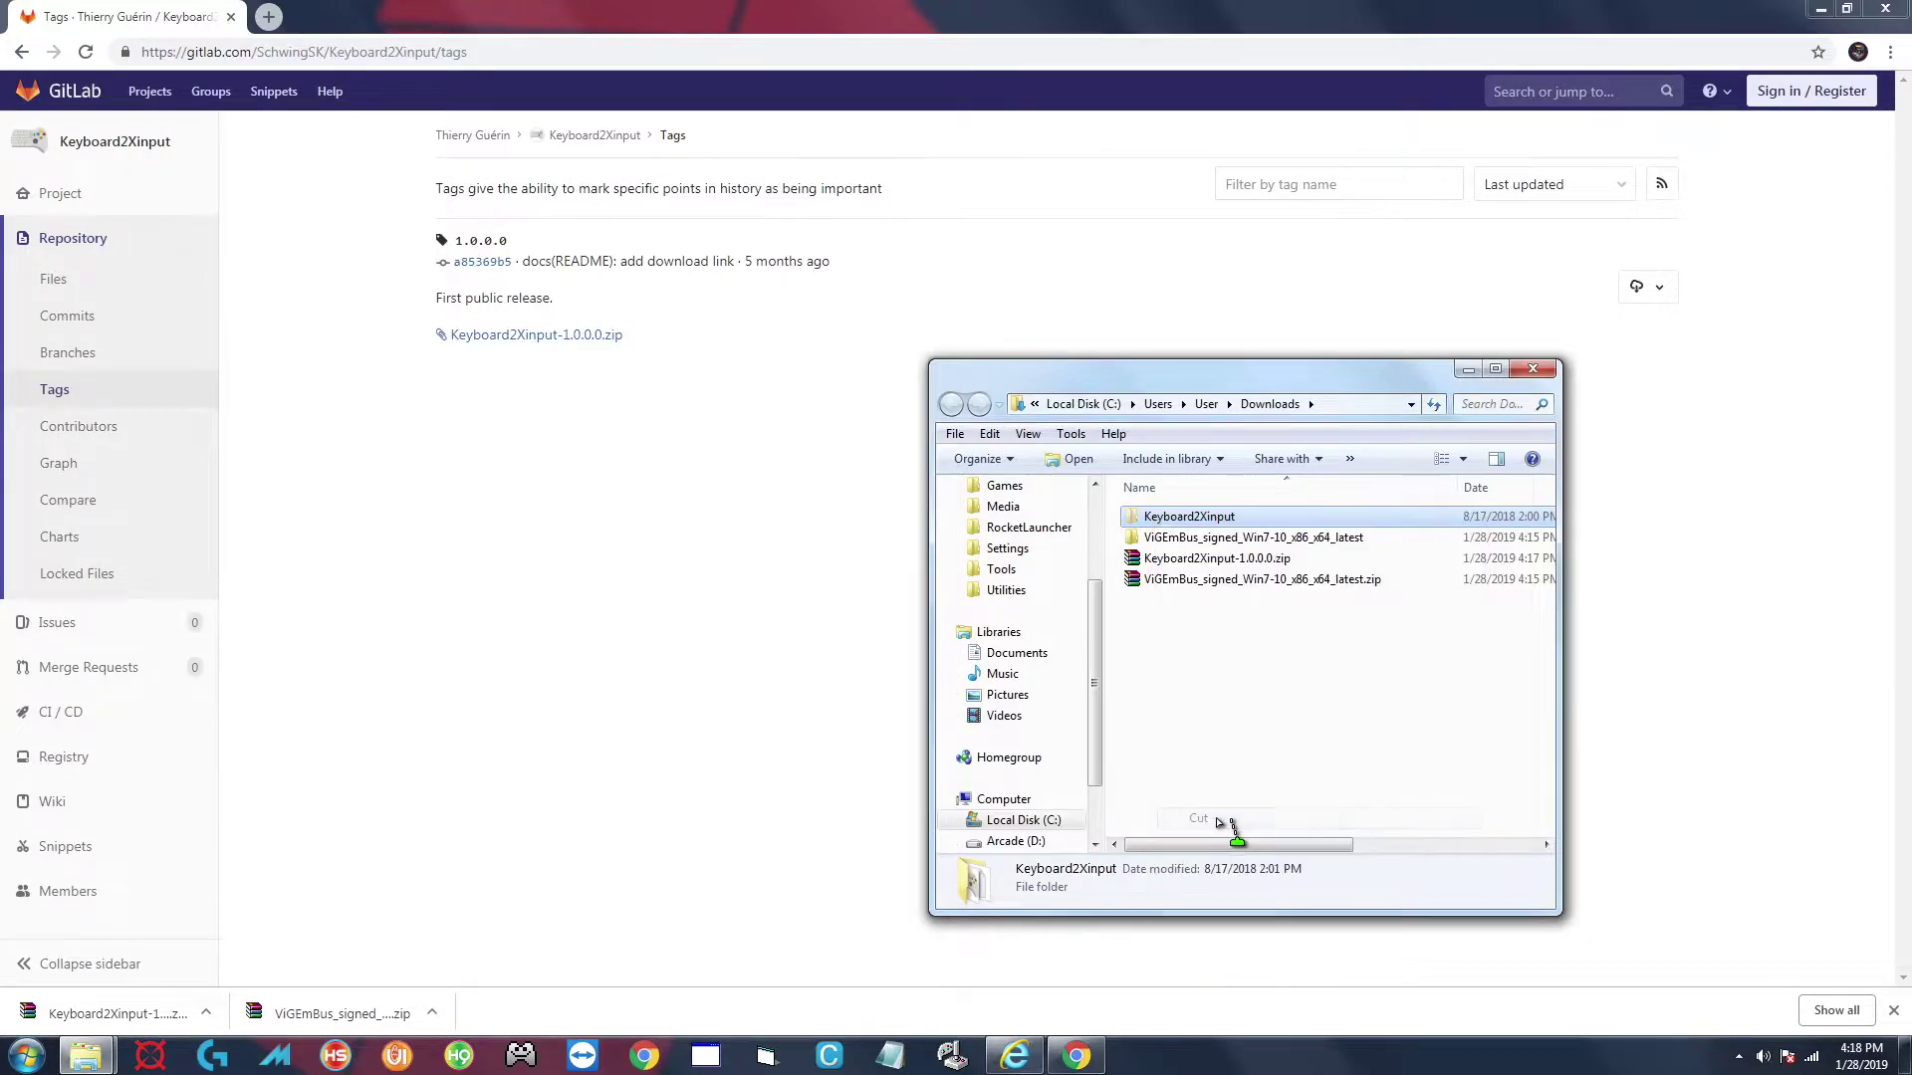
left_click(1000, 591)
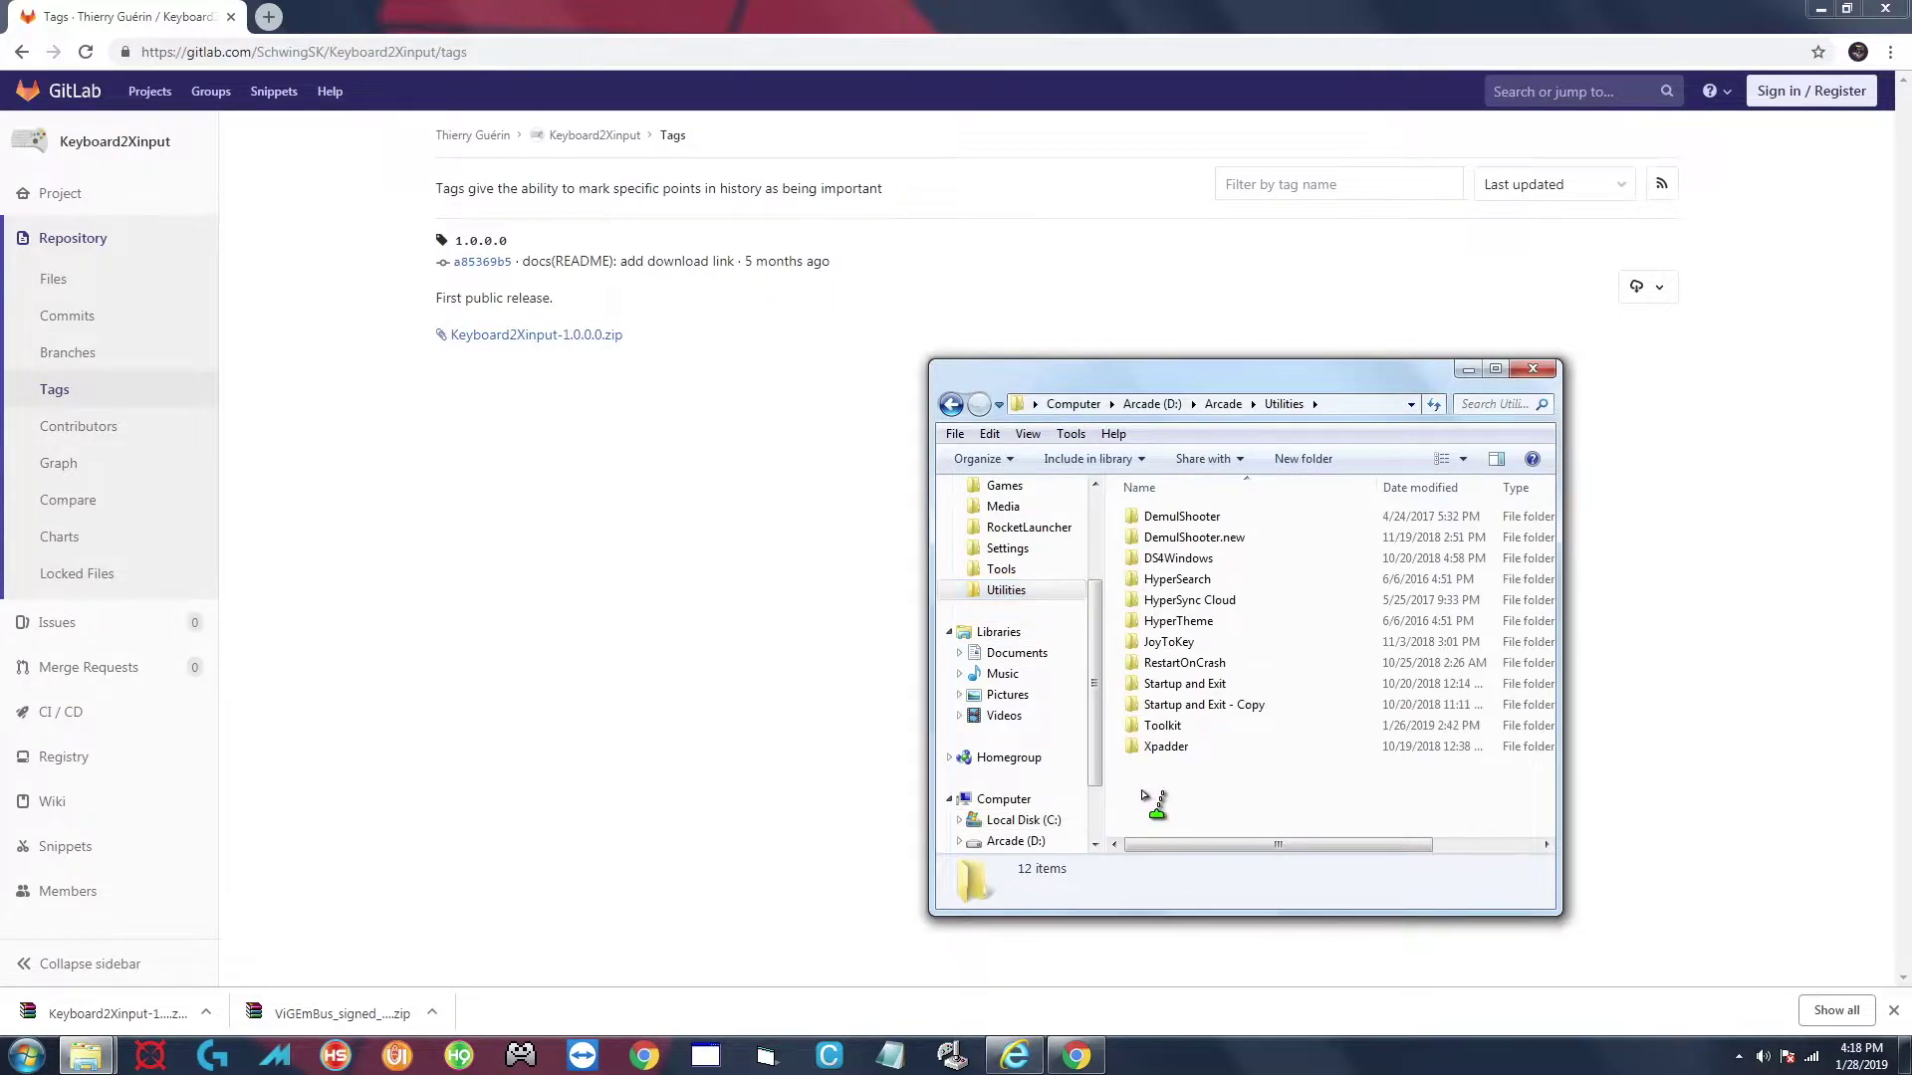
right_click(1145, 818)
left_click(1215, 645)
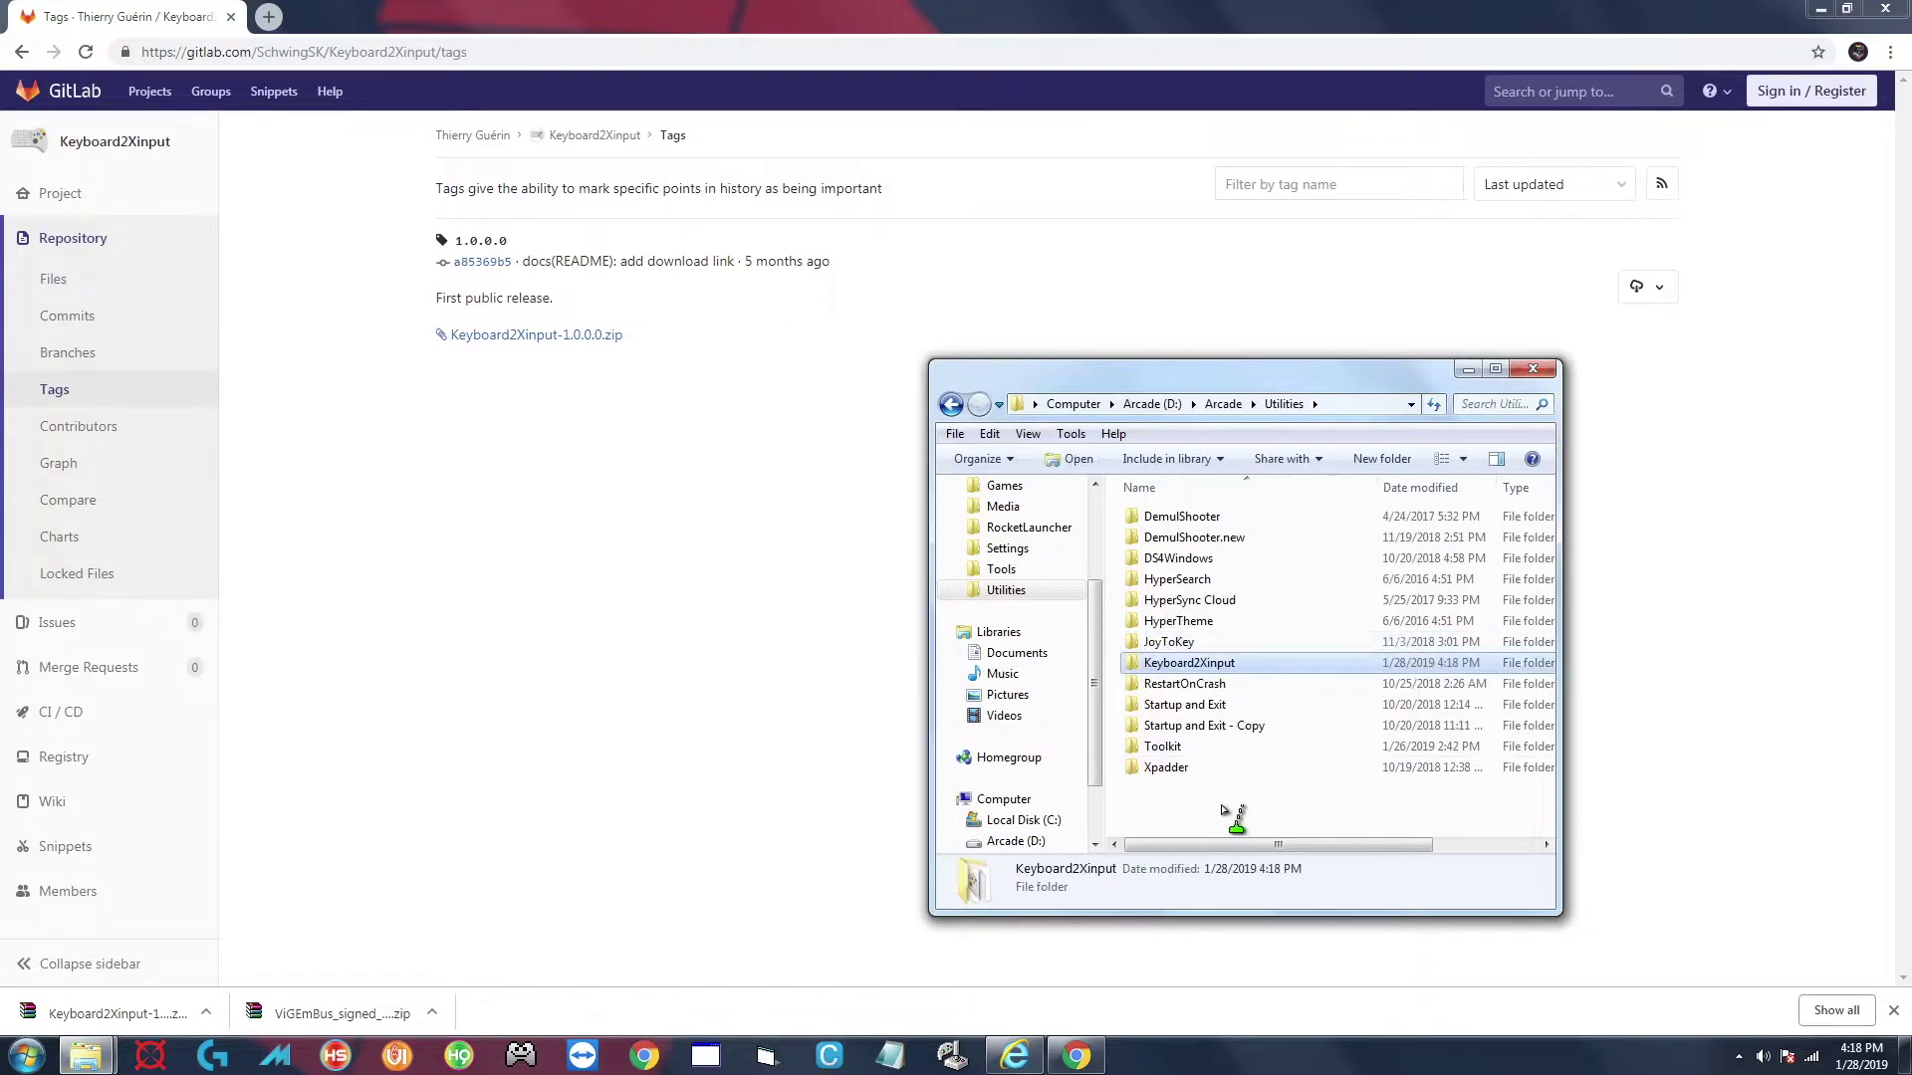
Open the moved Keyboard2Xinput folder, and review the download, installation and configuration sections on the GitLab project page.
double_click(1165, 664)
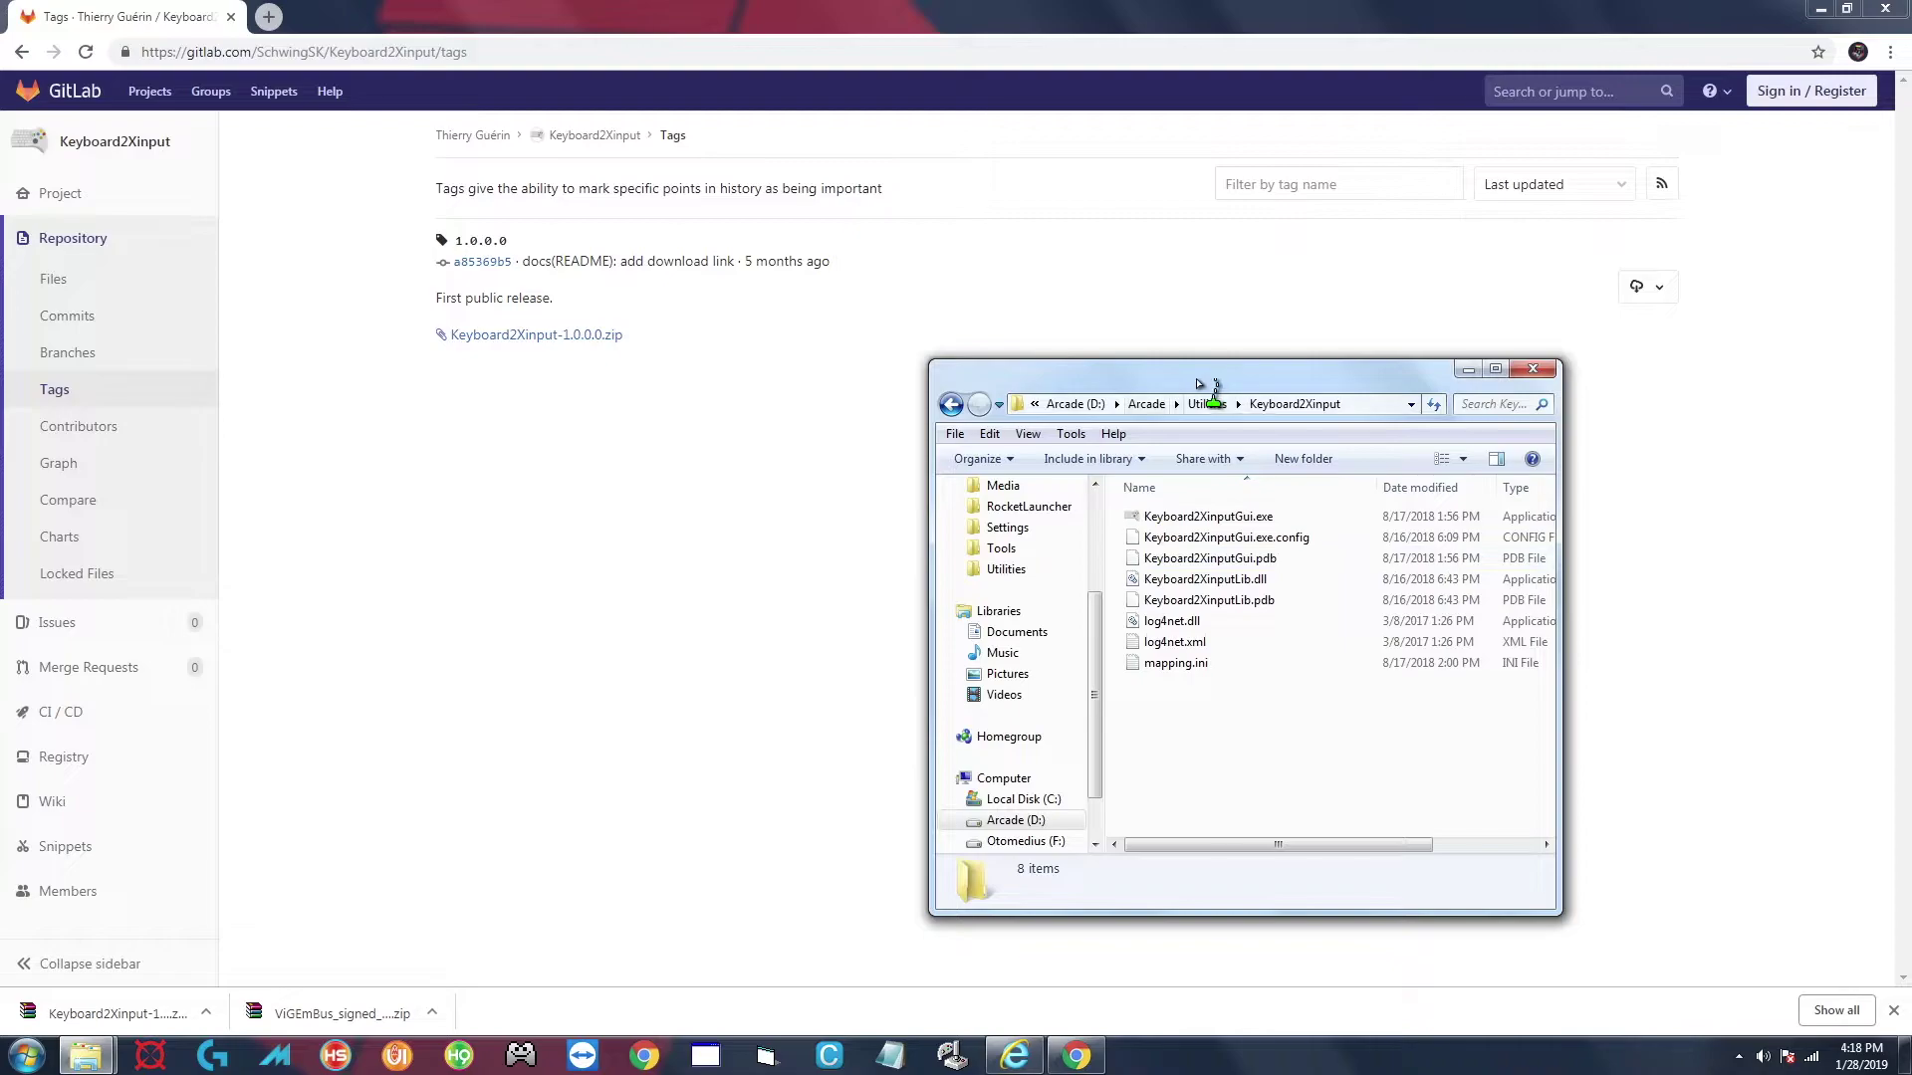
left_click_drag(1195, 372, 1374, 333)
left_click(22, 51)
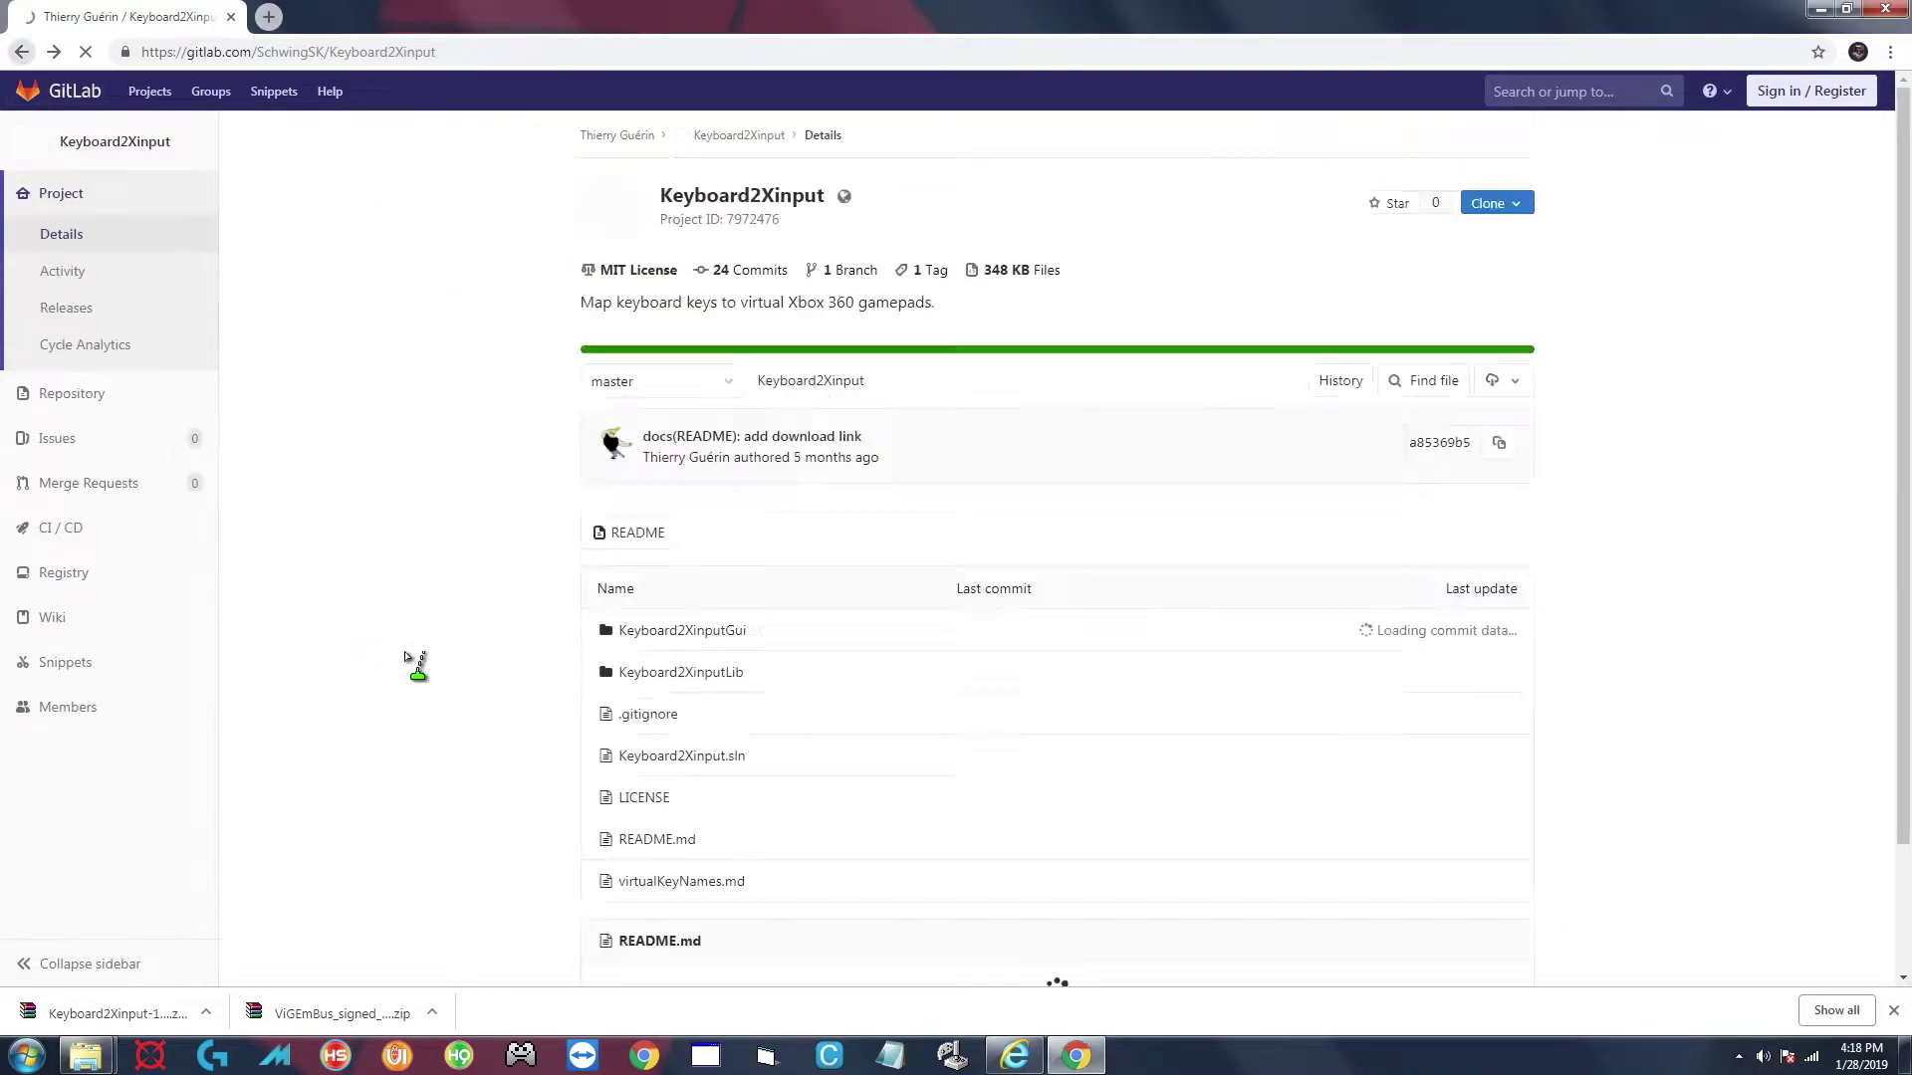
scroll(552, 687, "down", 8)
scroll(533, 688, "up", 8)
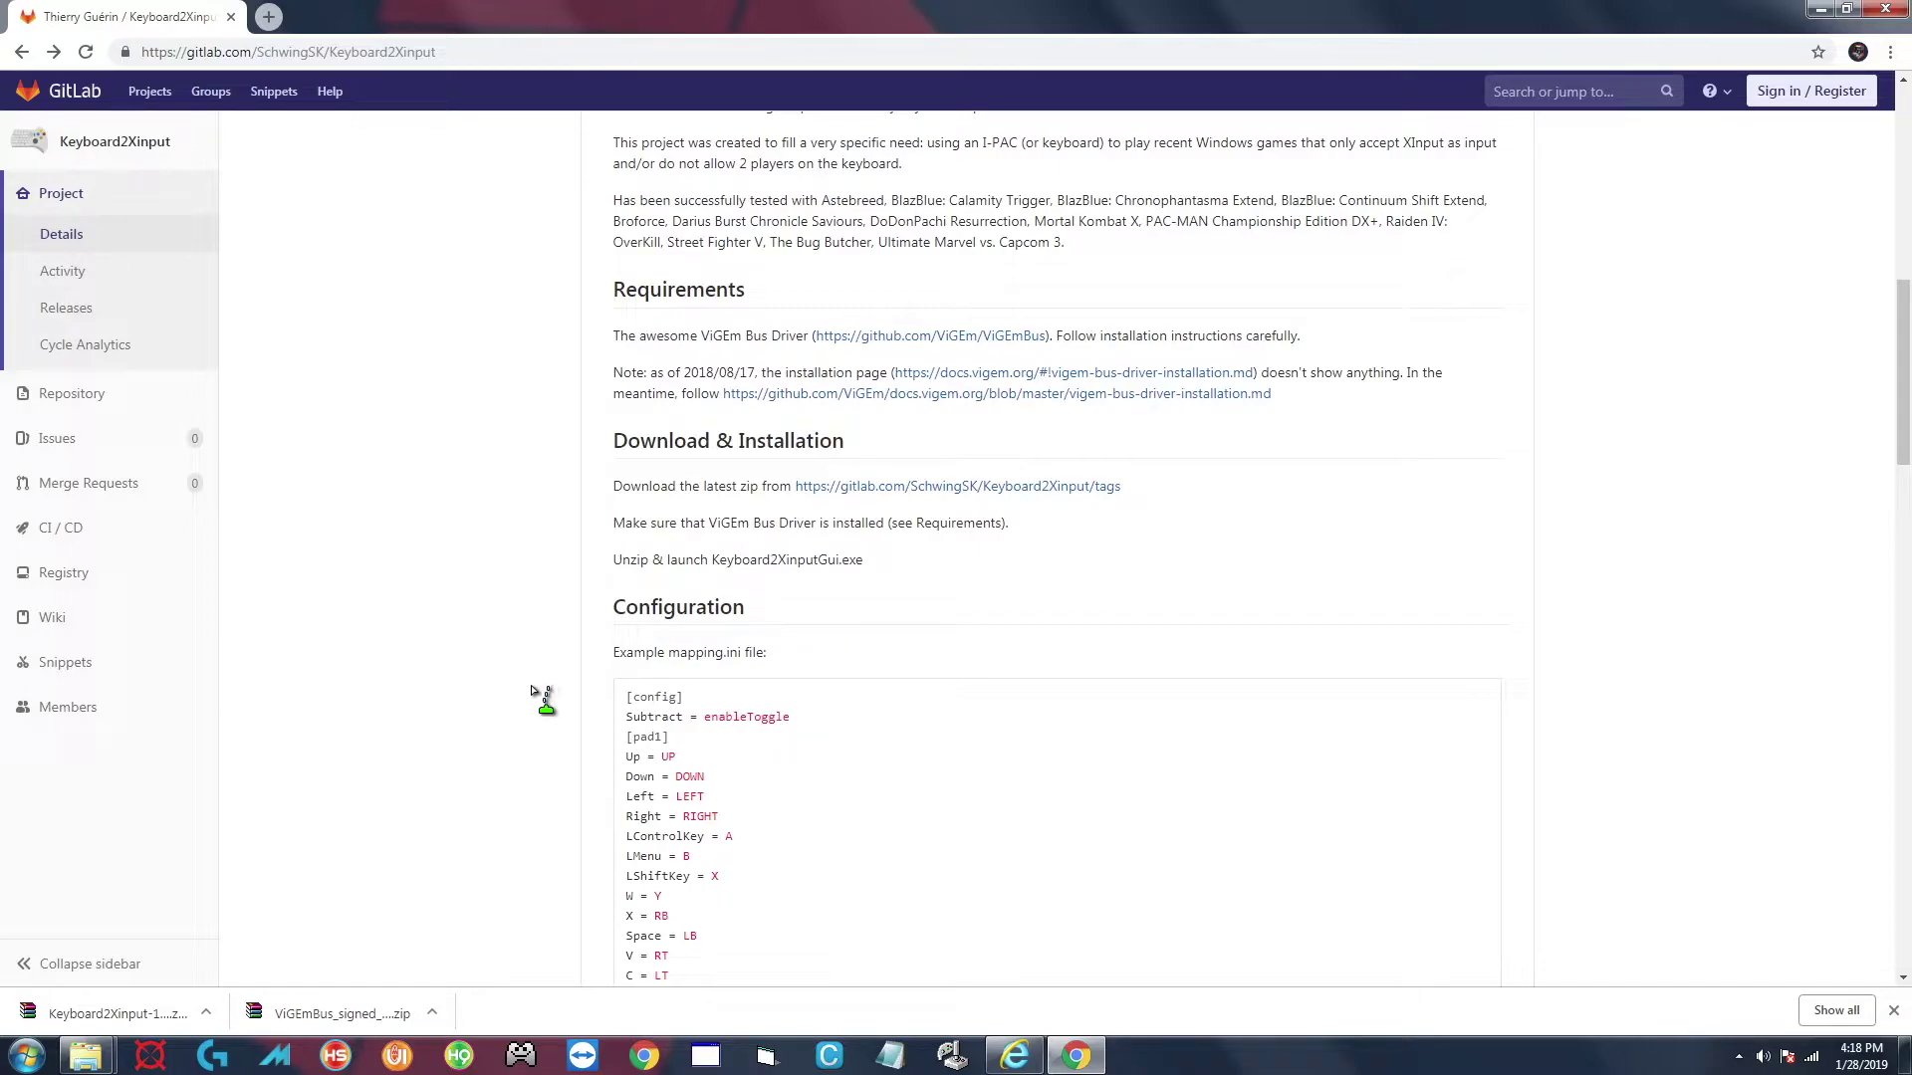
Open mapping.ini from the Keyboard2Xinput folder in Notepad++ and examine the pad1 button assignments from A through LB.
key("alt+Tab")
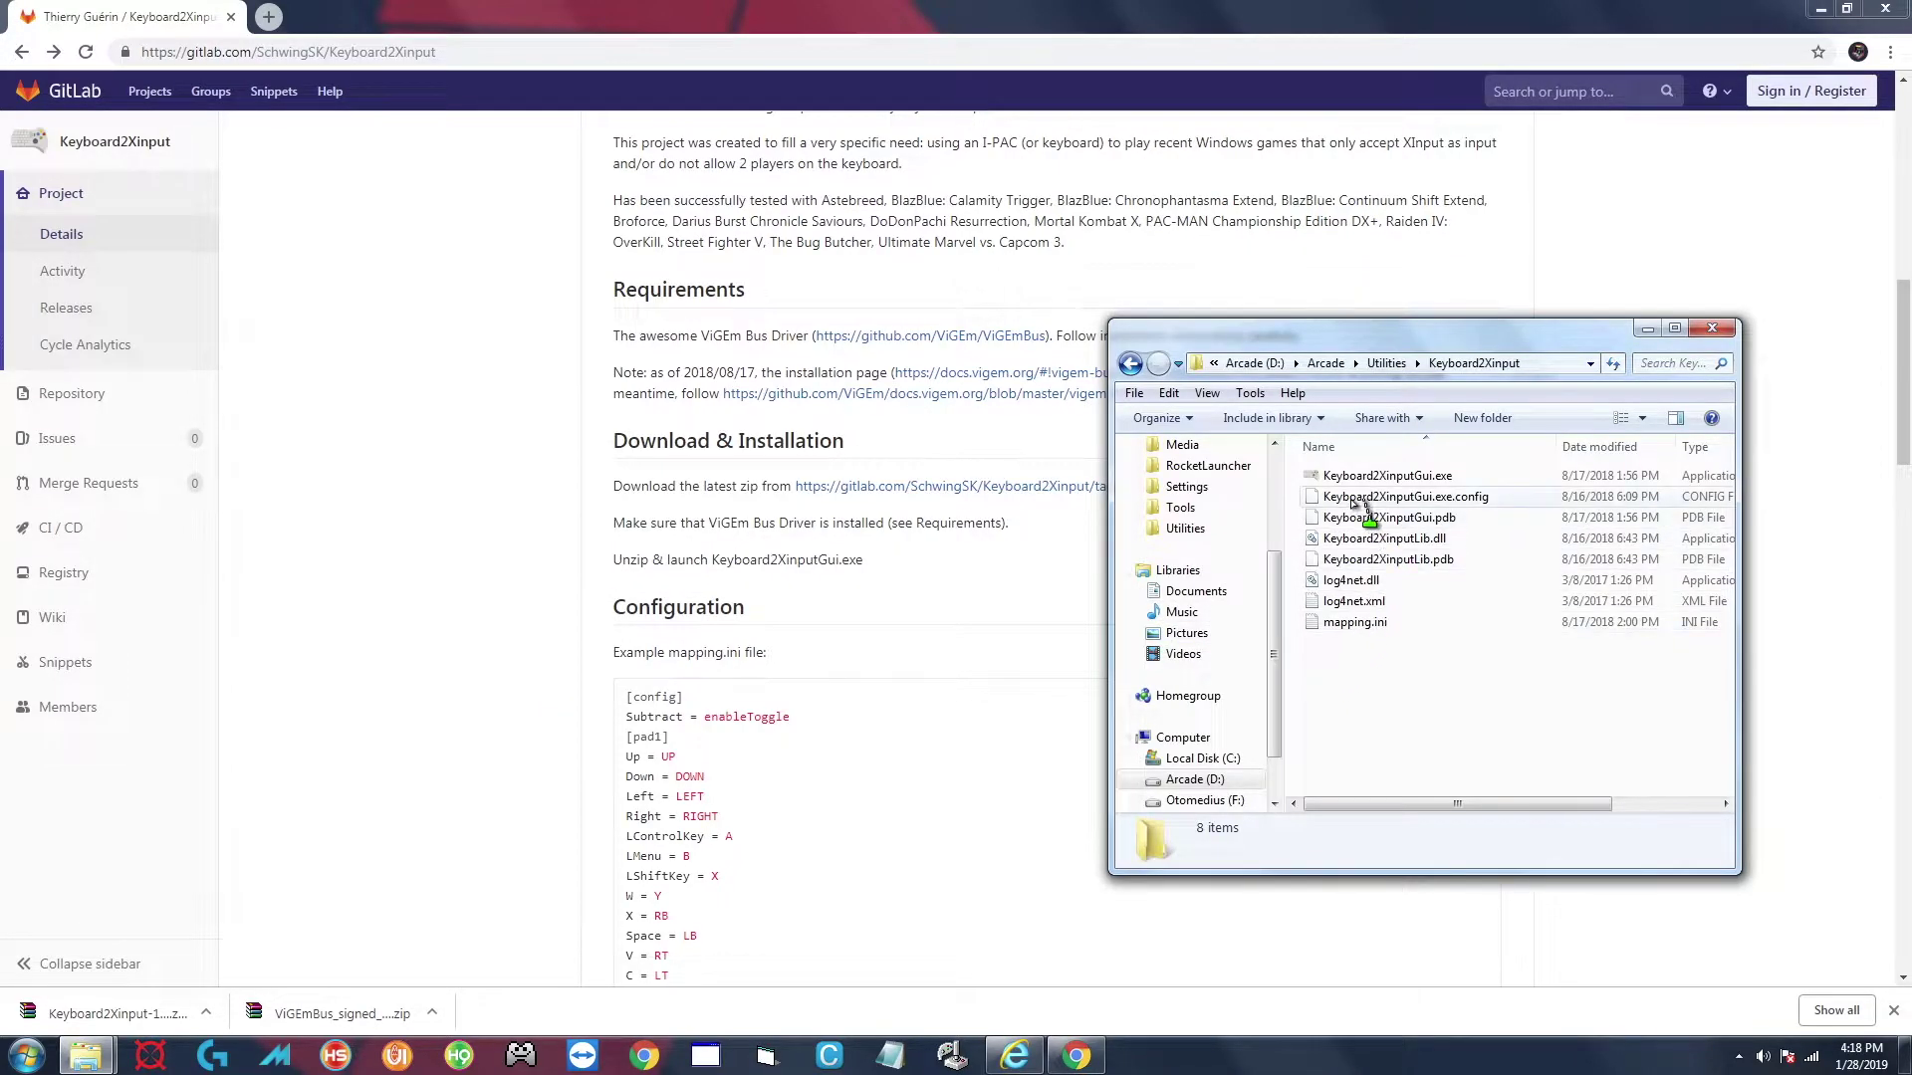
left_click(1432, 624)
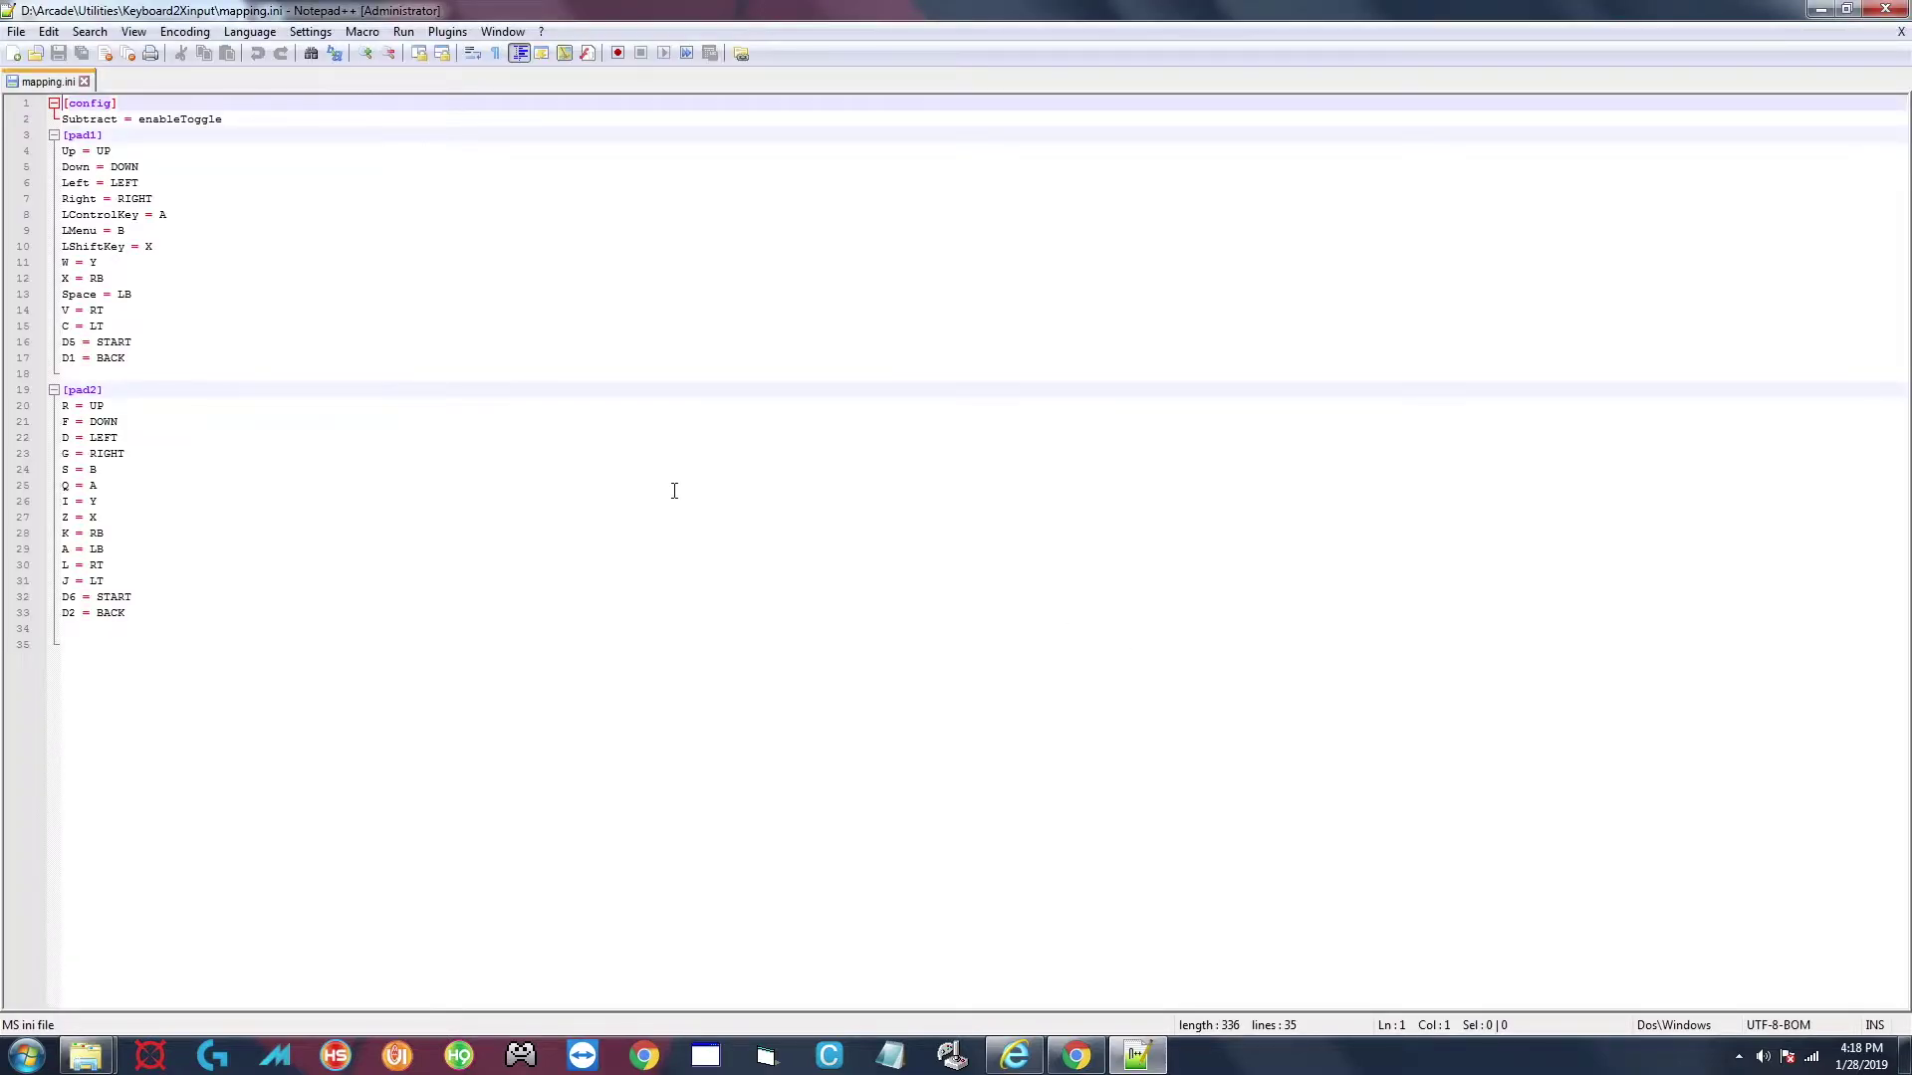
left_click(196, 216)
left_click(189, 248)
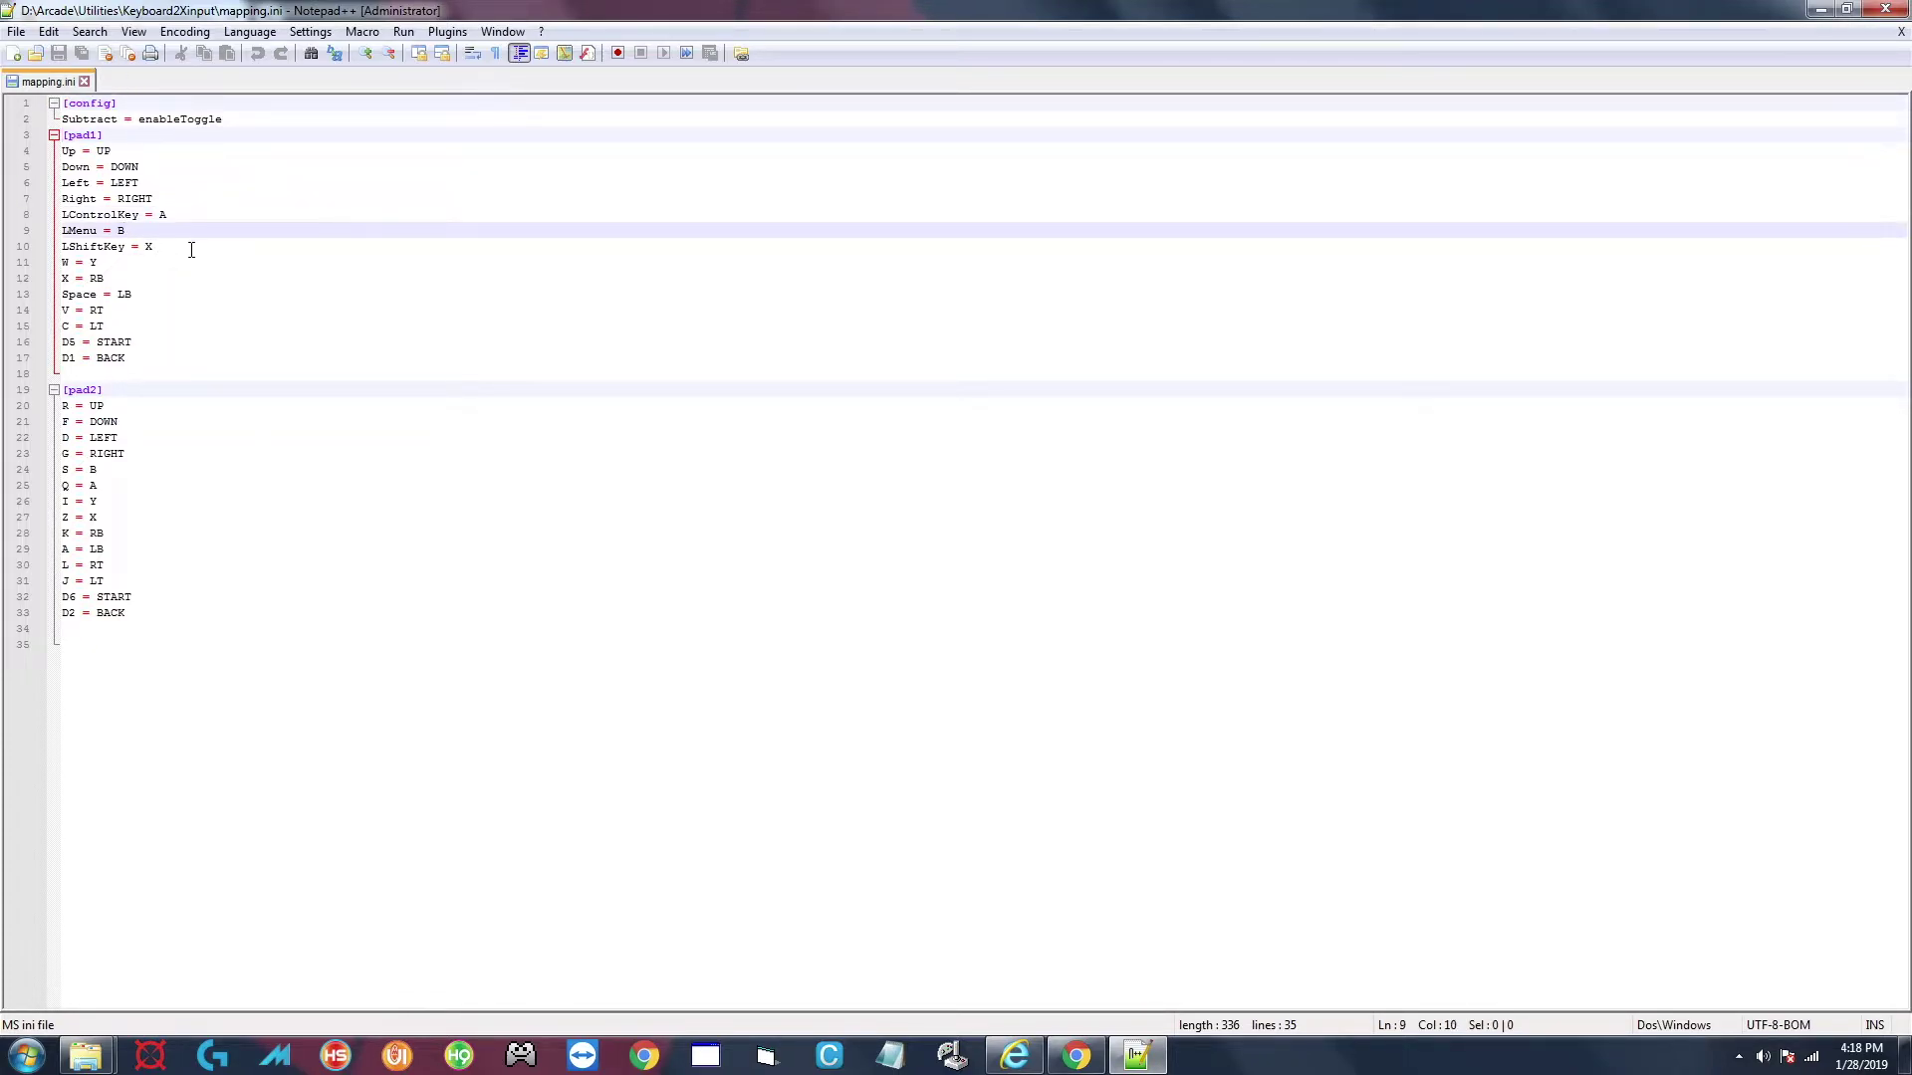
left_click(126, 270)
left_click(121, 278)
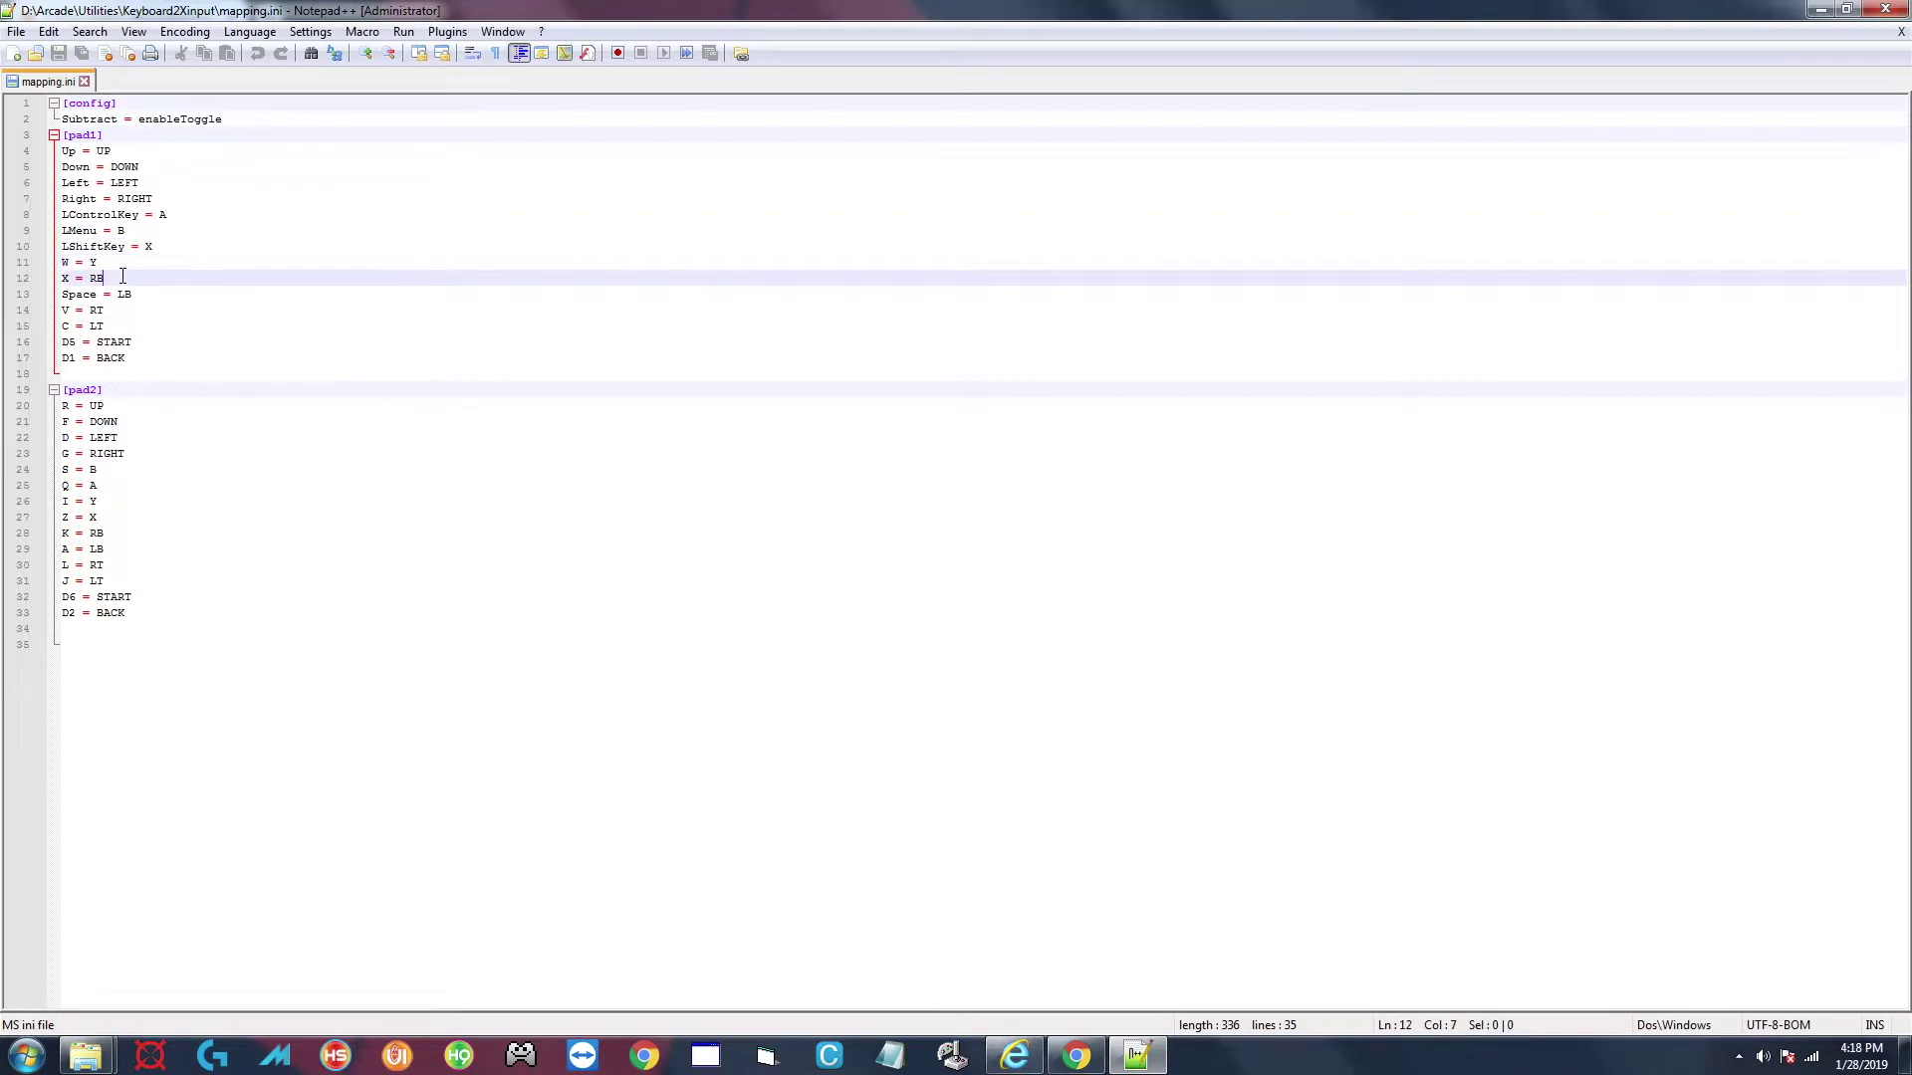
left_click(159, 294)
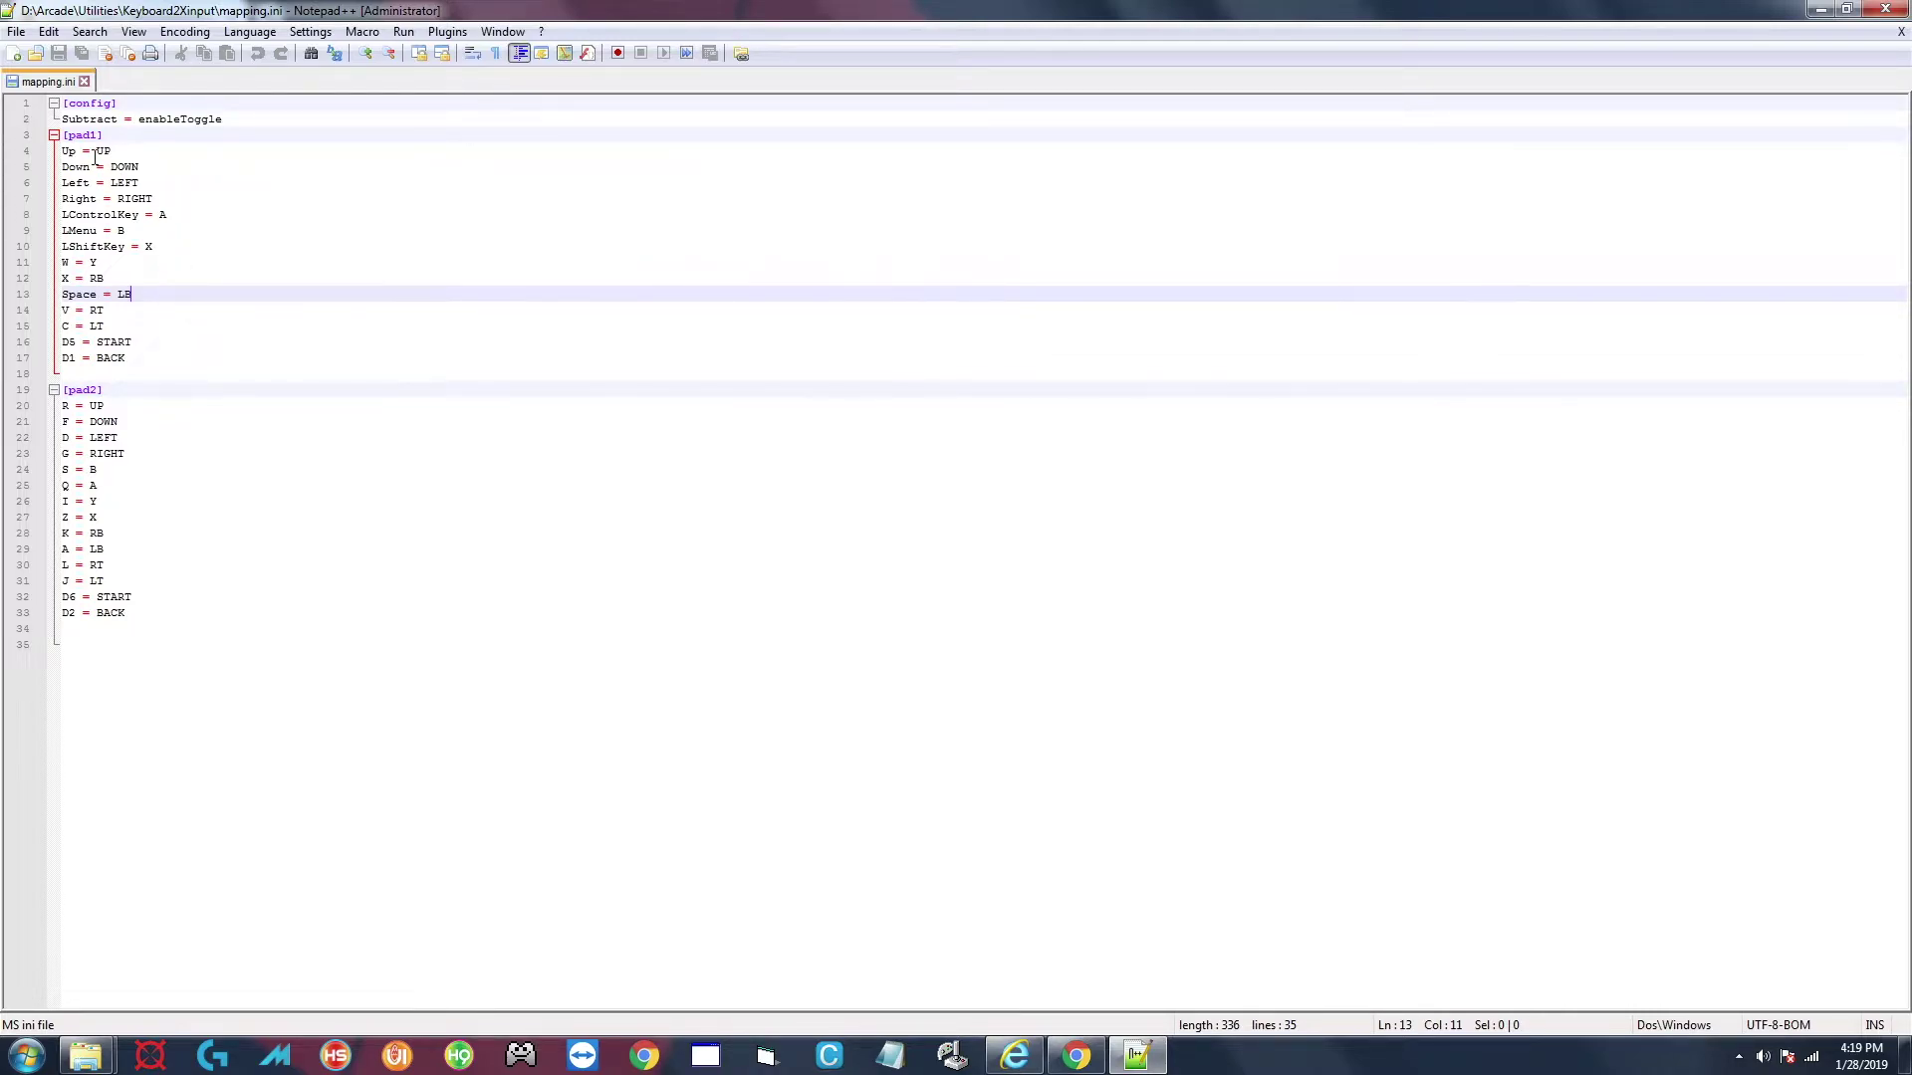
Examine how the pad1 direction, A button and trigger lines pair keyboard keys with gamepad inputs, and close Notepad++.
left_click(75, 198)
left_click(132, 199)
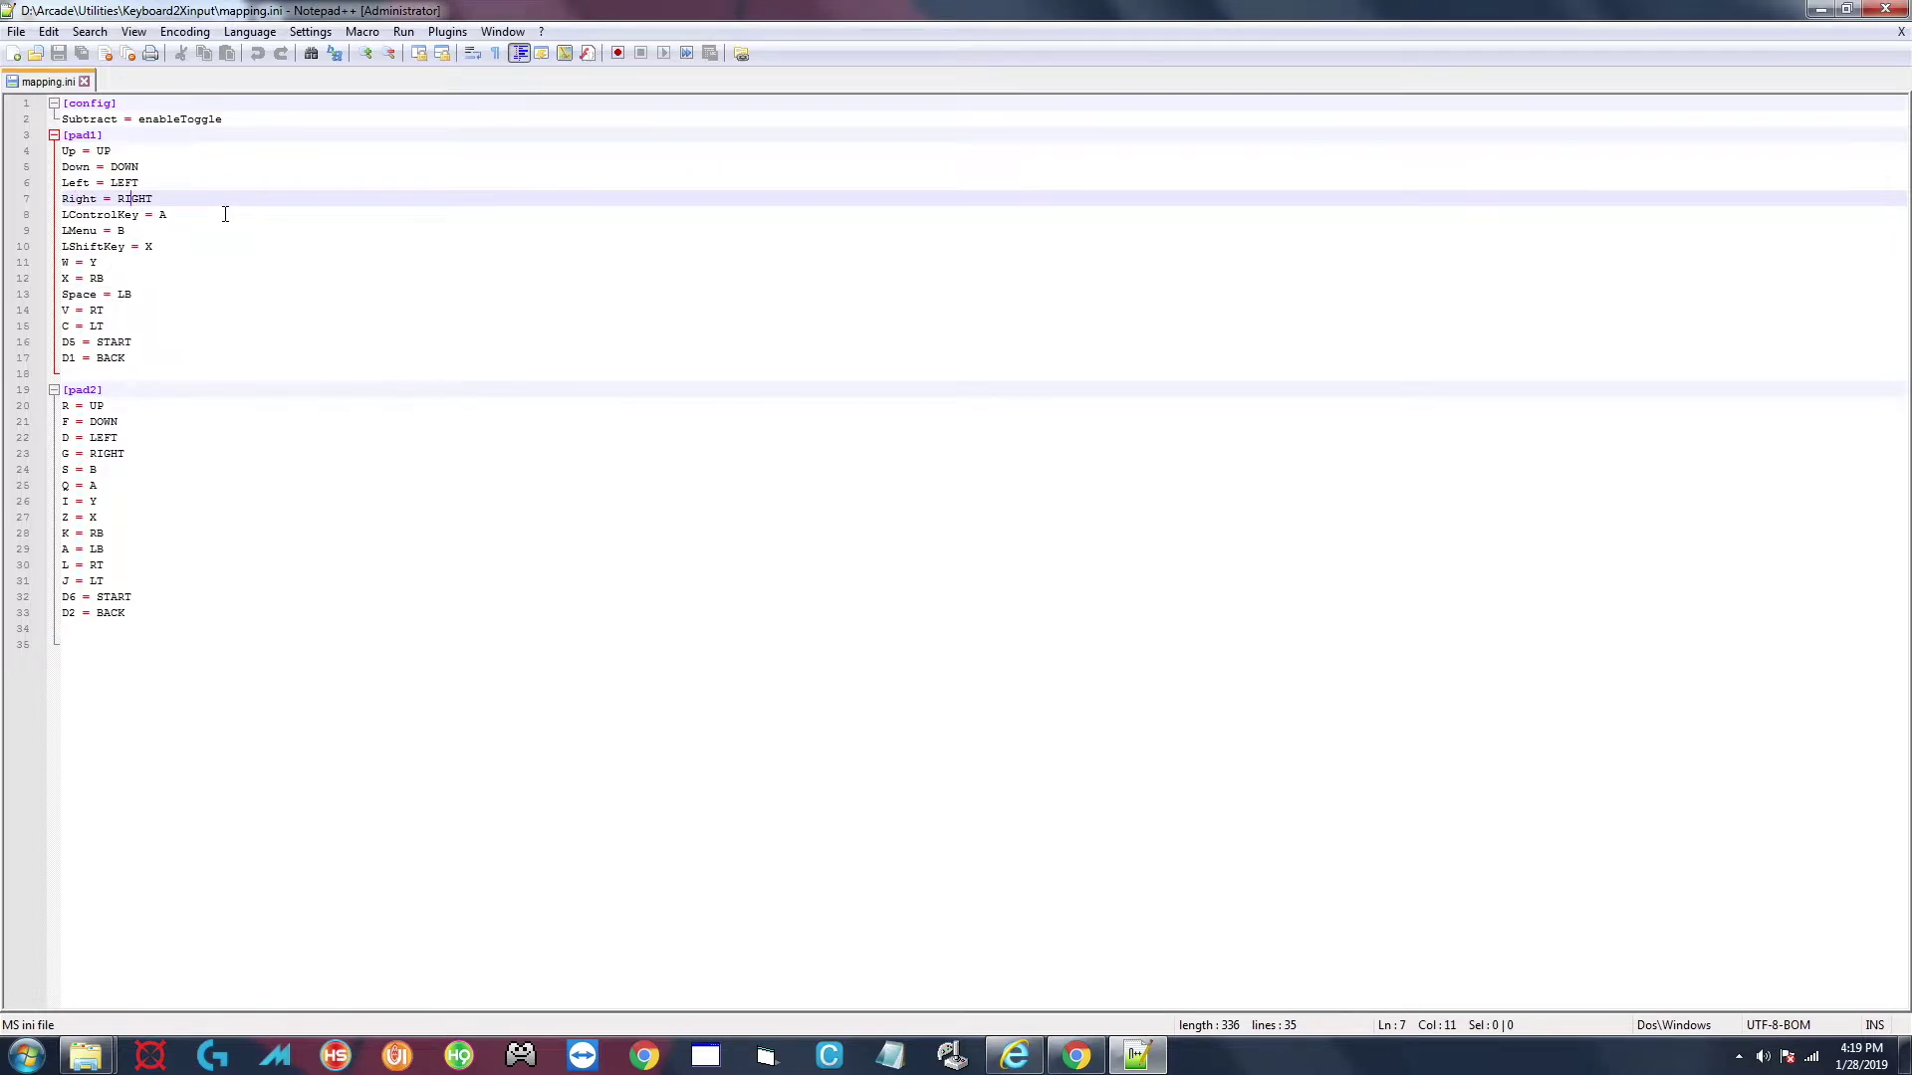
left_click(90, 214)
left_click(172, 213)
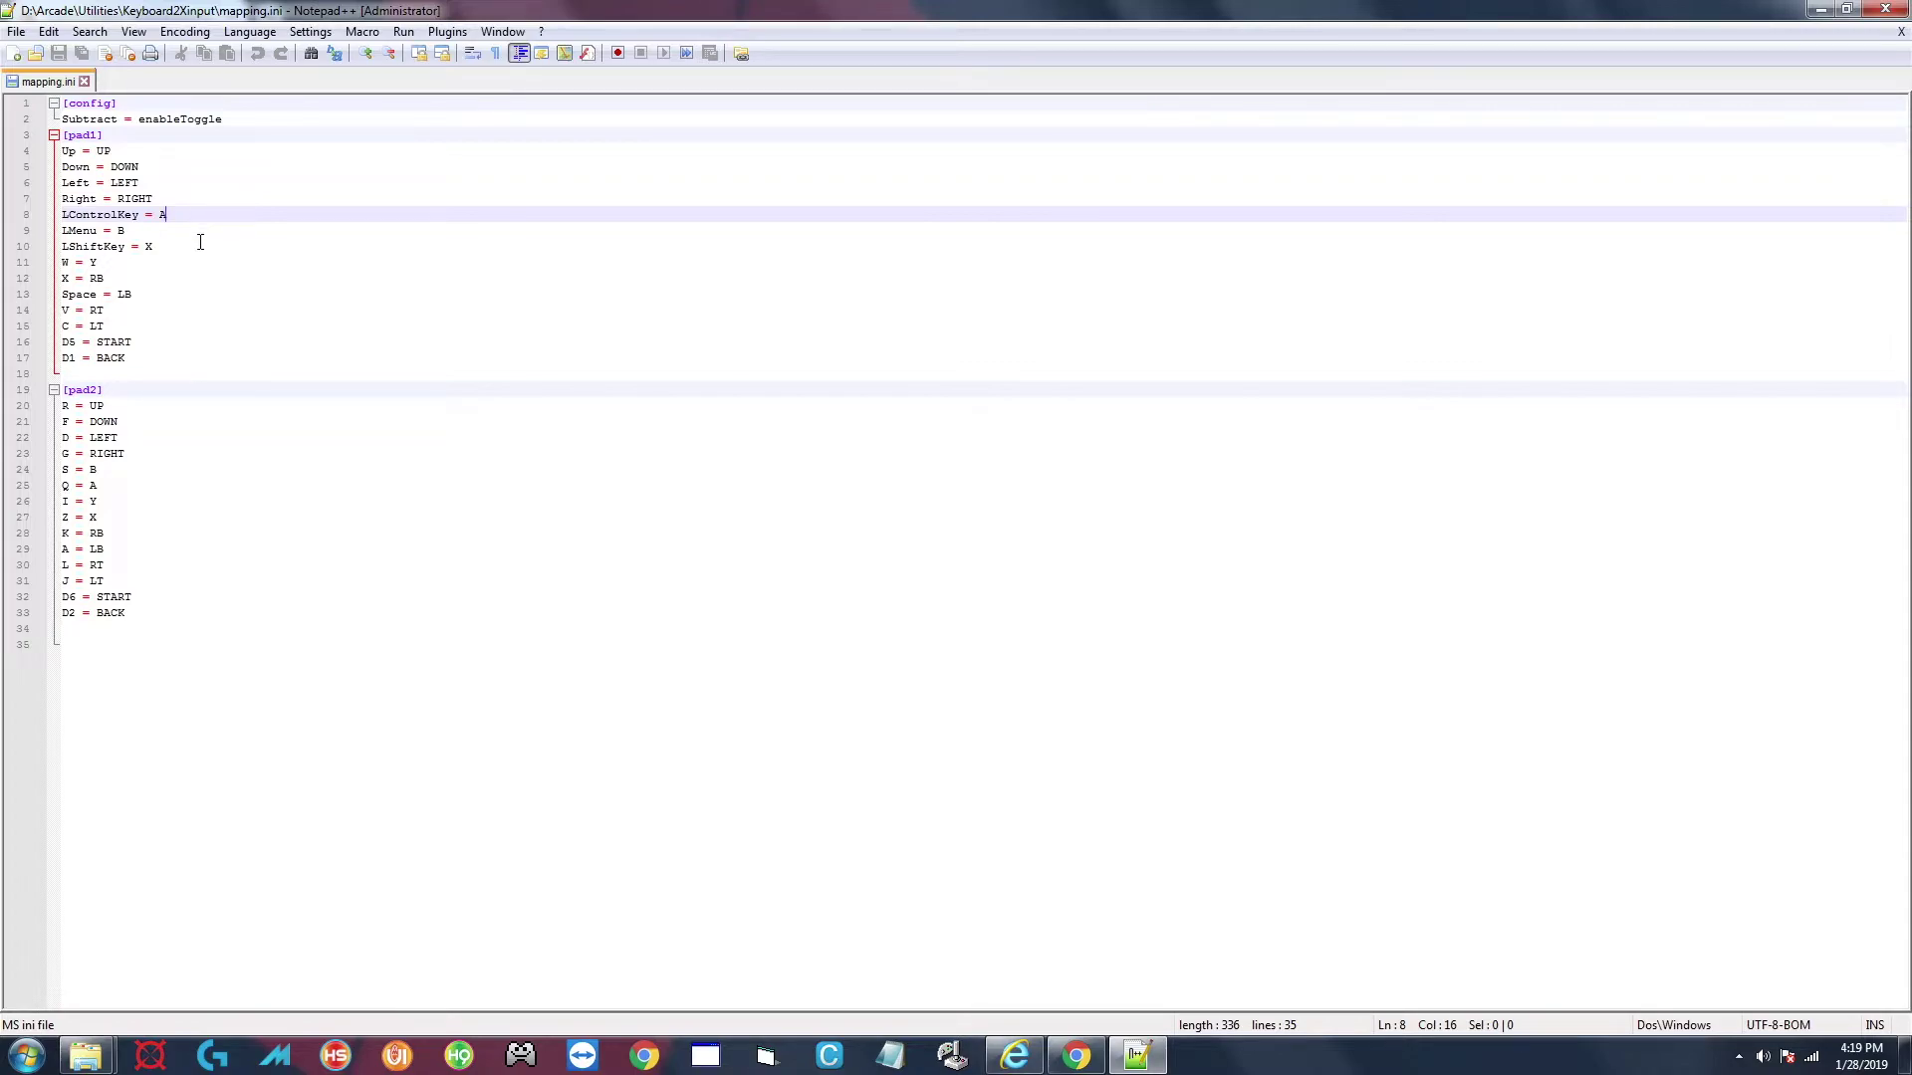
left_click(119, 315)
left_click(117, 327)
left_click(65, 312)
left_click(70, 327)
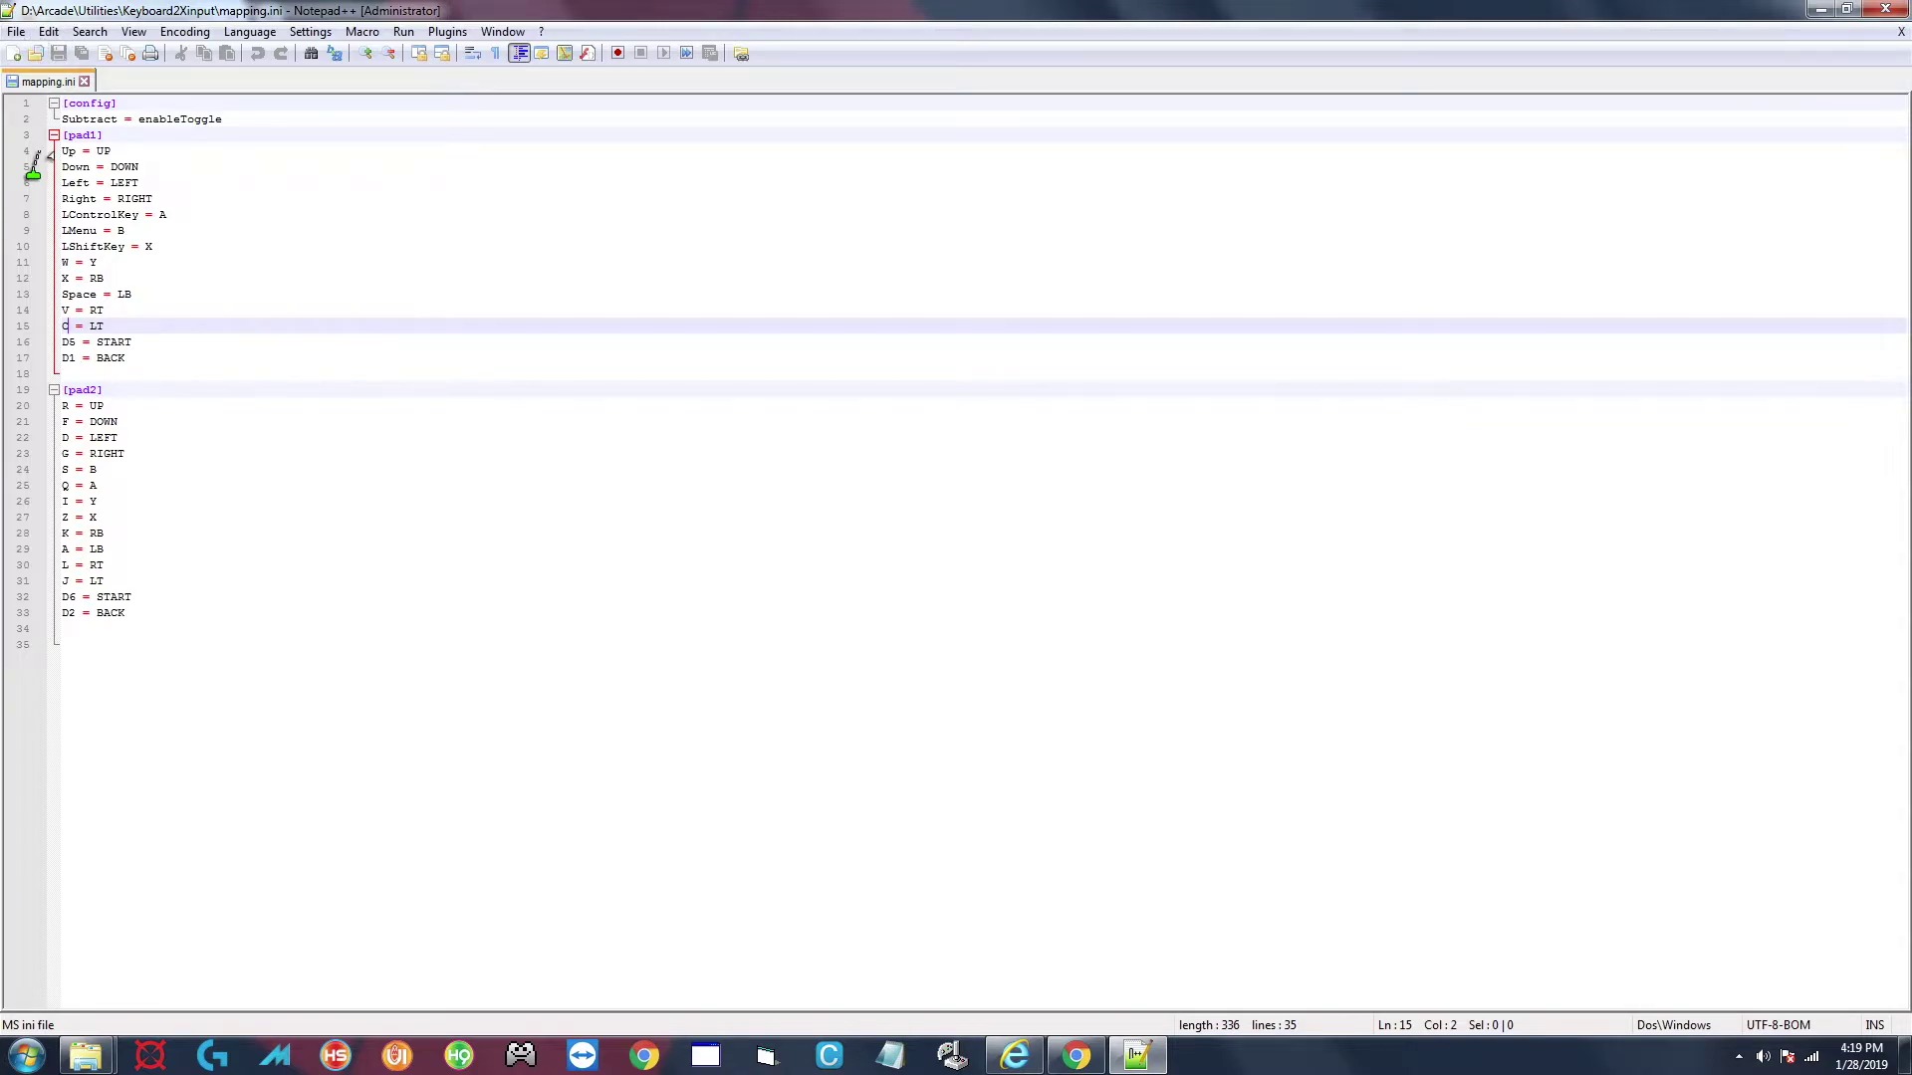
left_click(1885, 9)
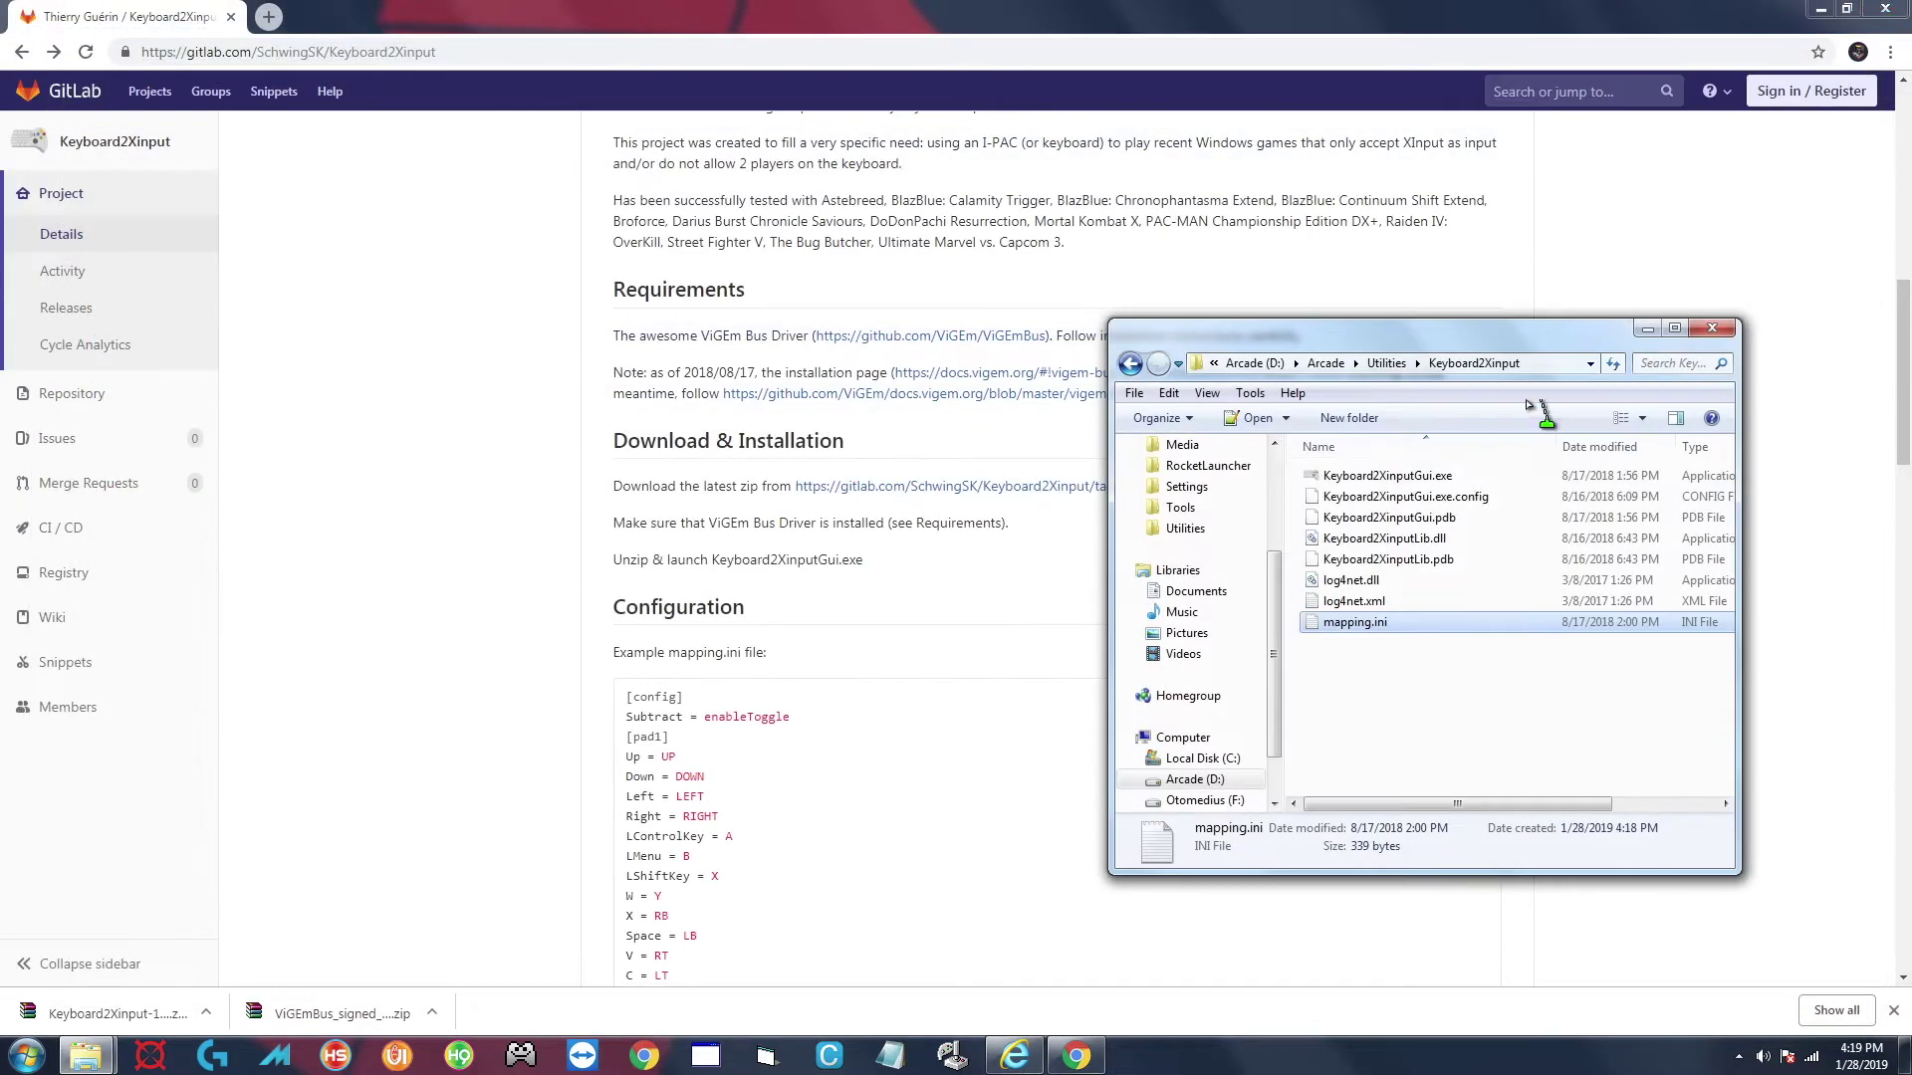
Check the properties of the Keyboard2Xinput folder in Utilities, and reopen the folder.
left_click(1384, 476)
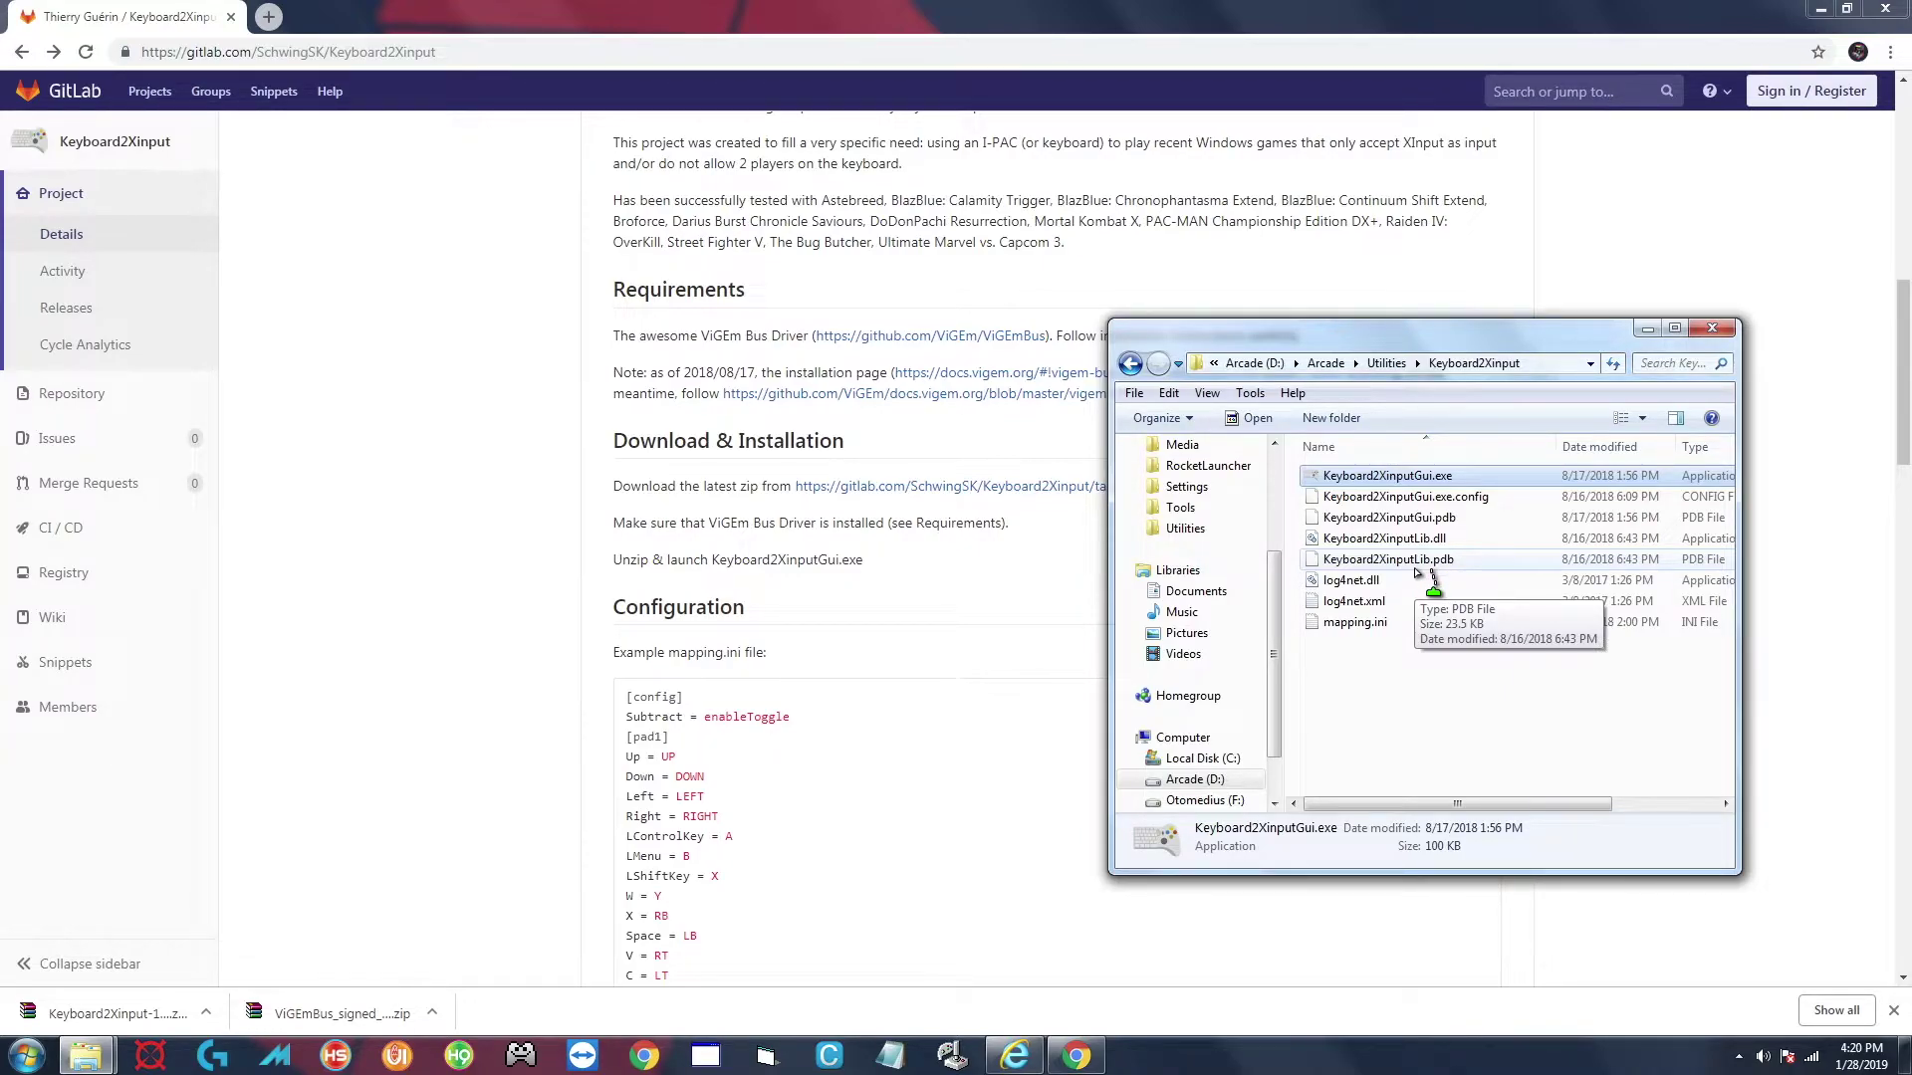
left_click(1386, 362)
right_click(1354, 621)
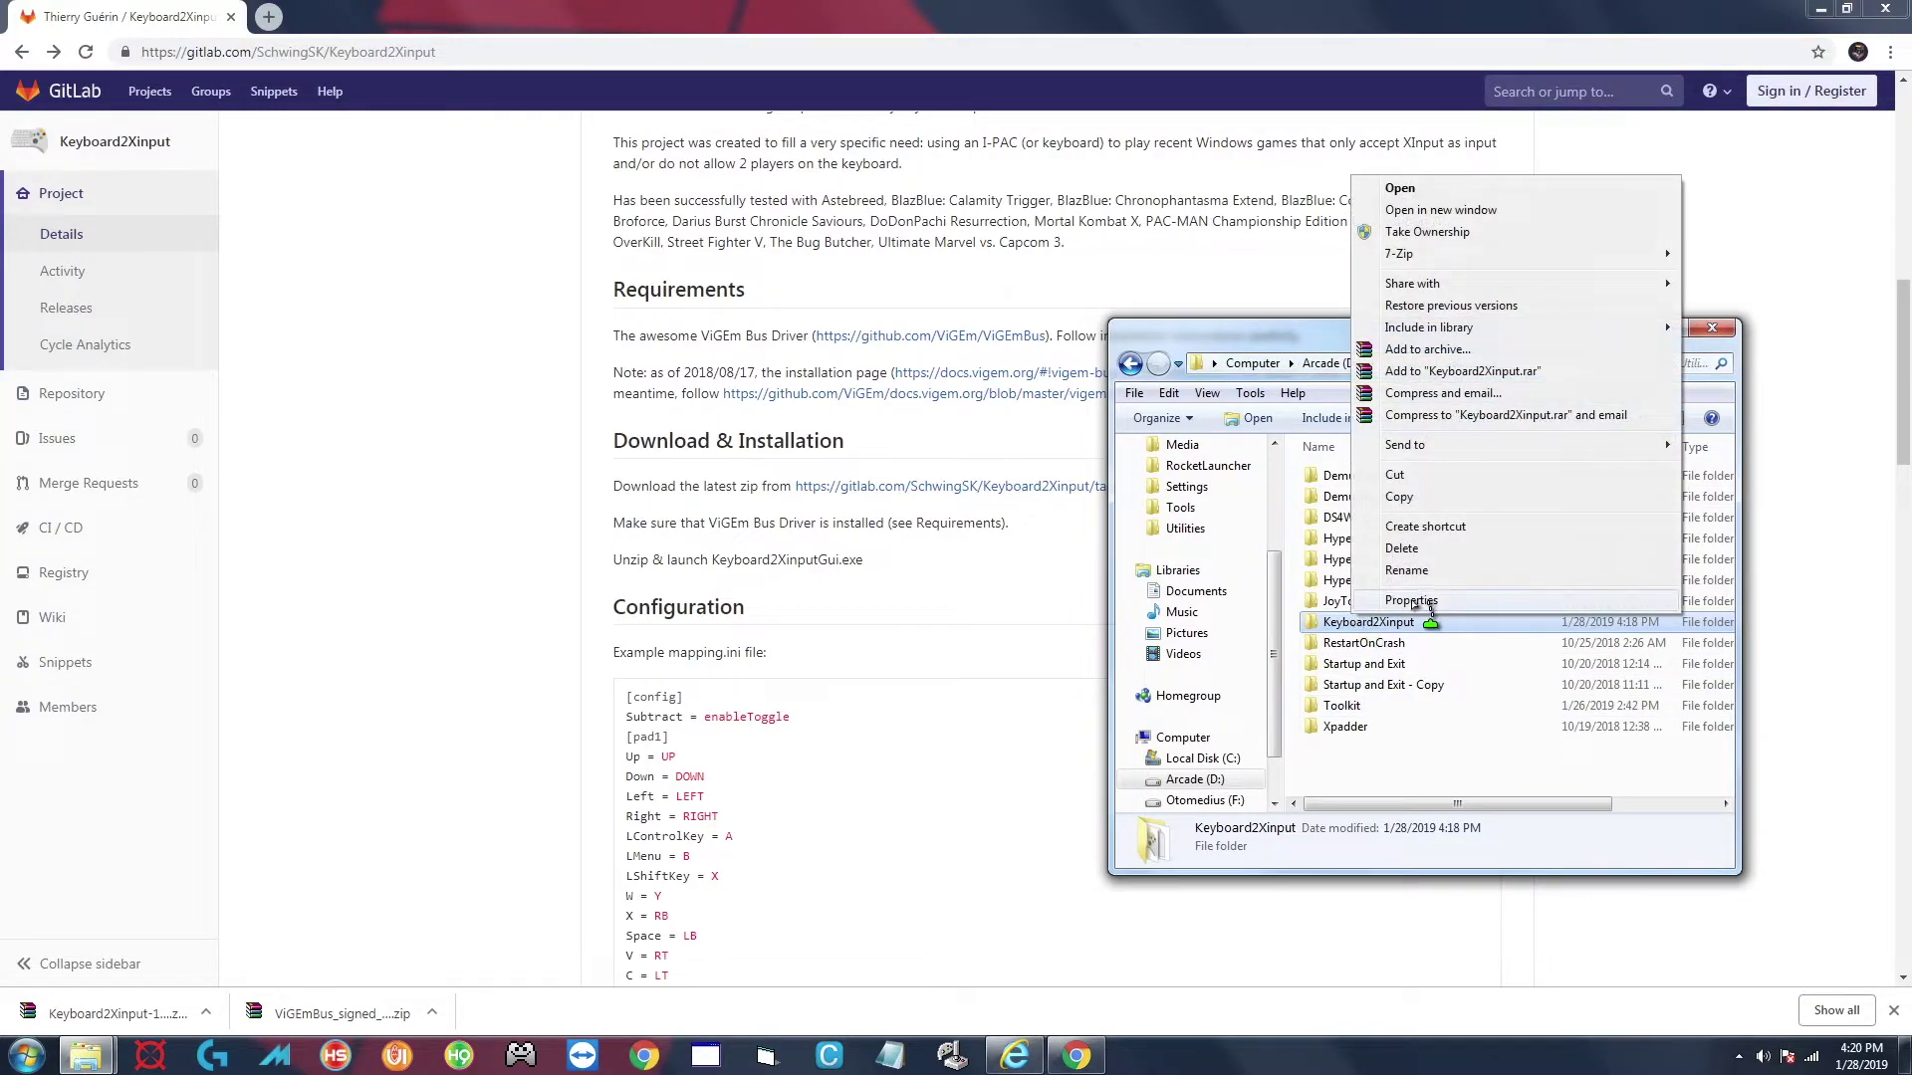
left_click(1413, 600)
left_click(1696, 525)
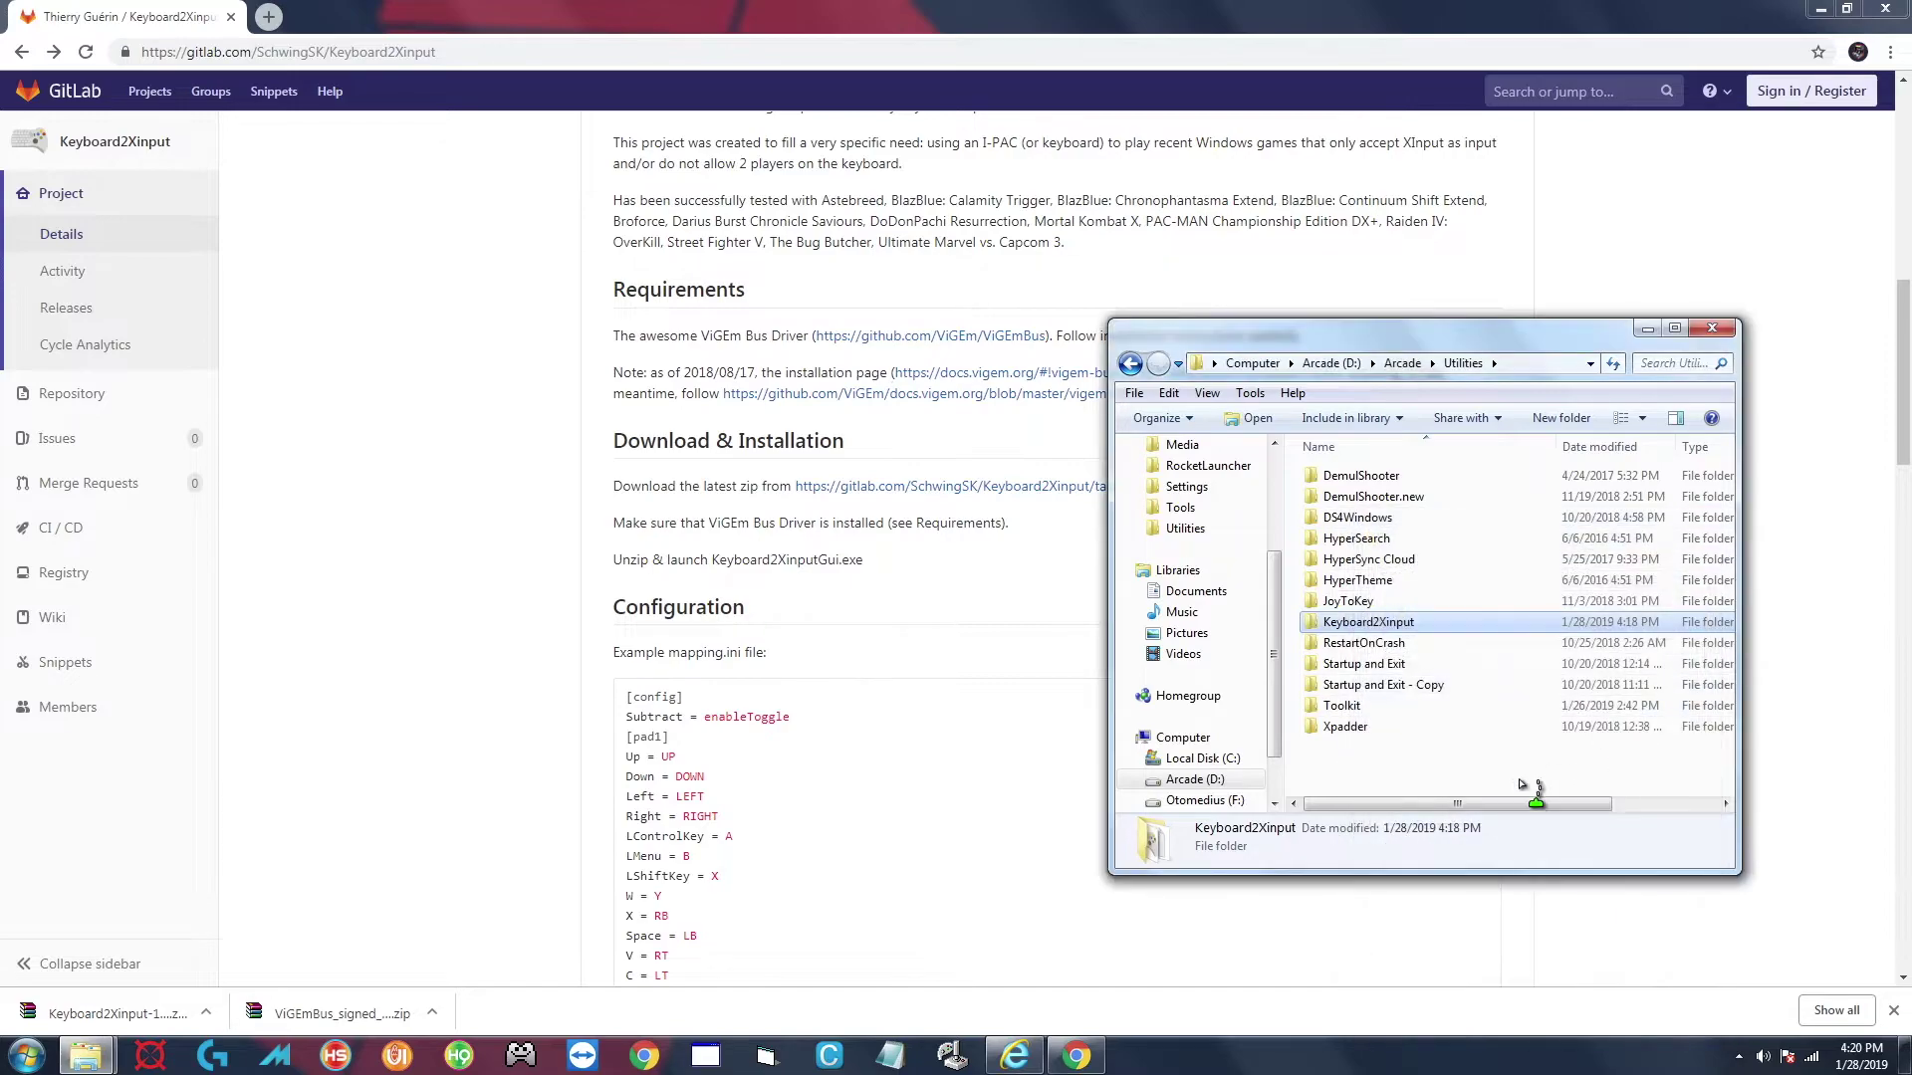
left_click(1379, 761)
left_click(1404, 624)
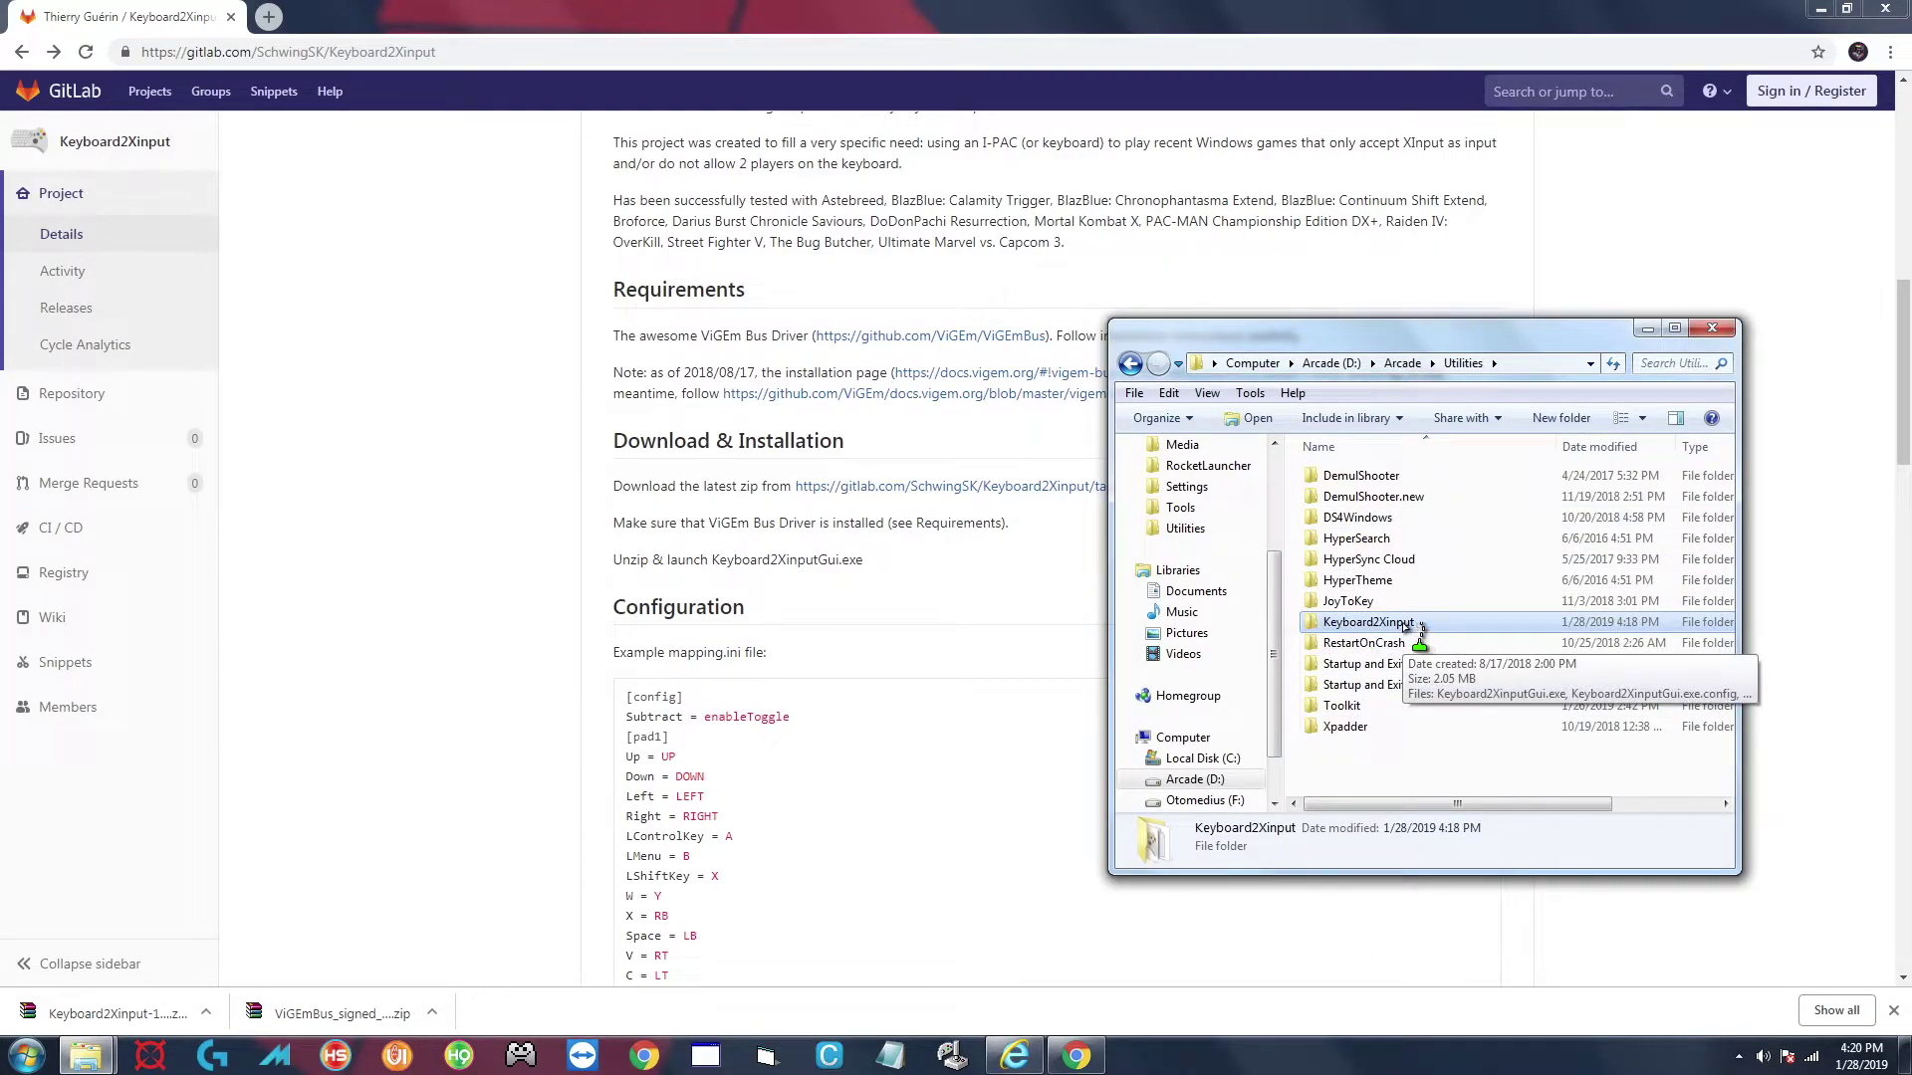
double_click(1408, 623)
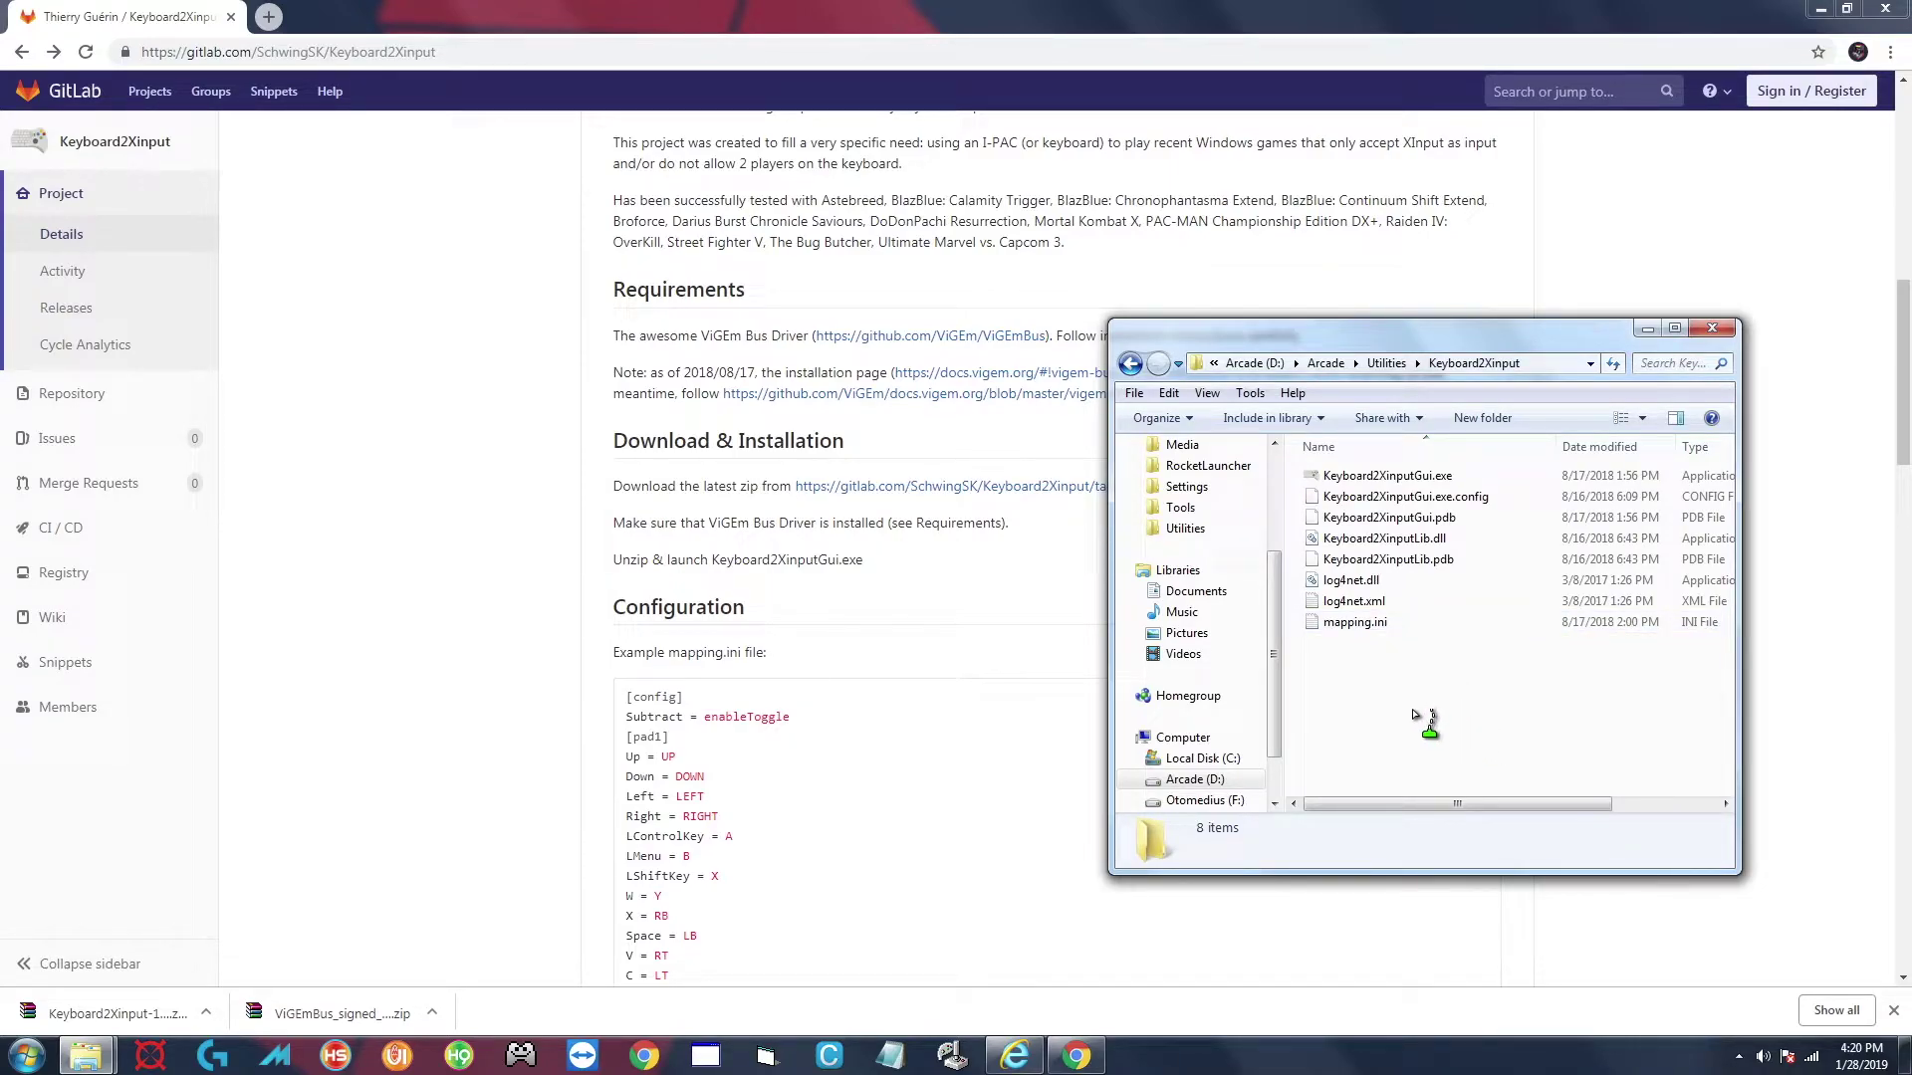
left_click(1335, 477)
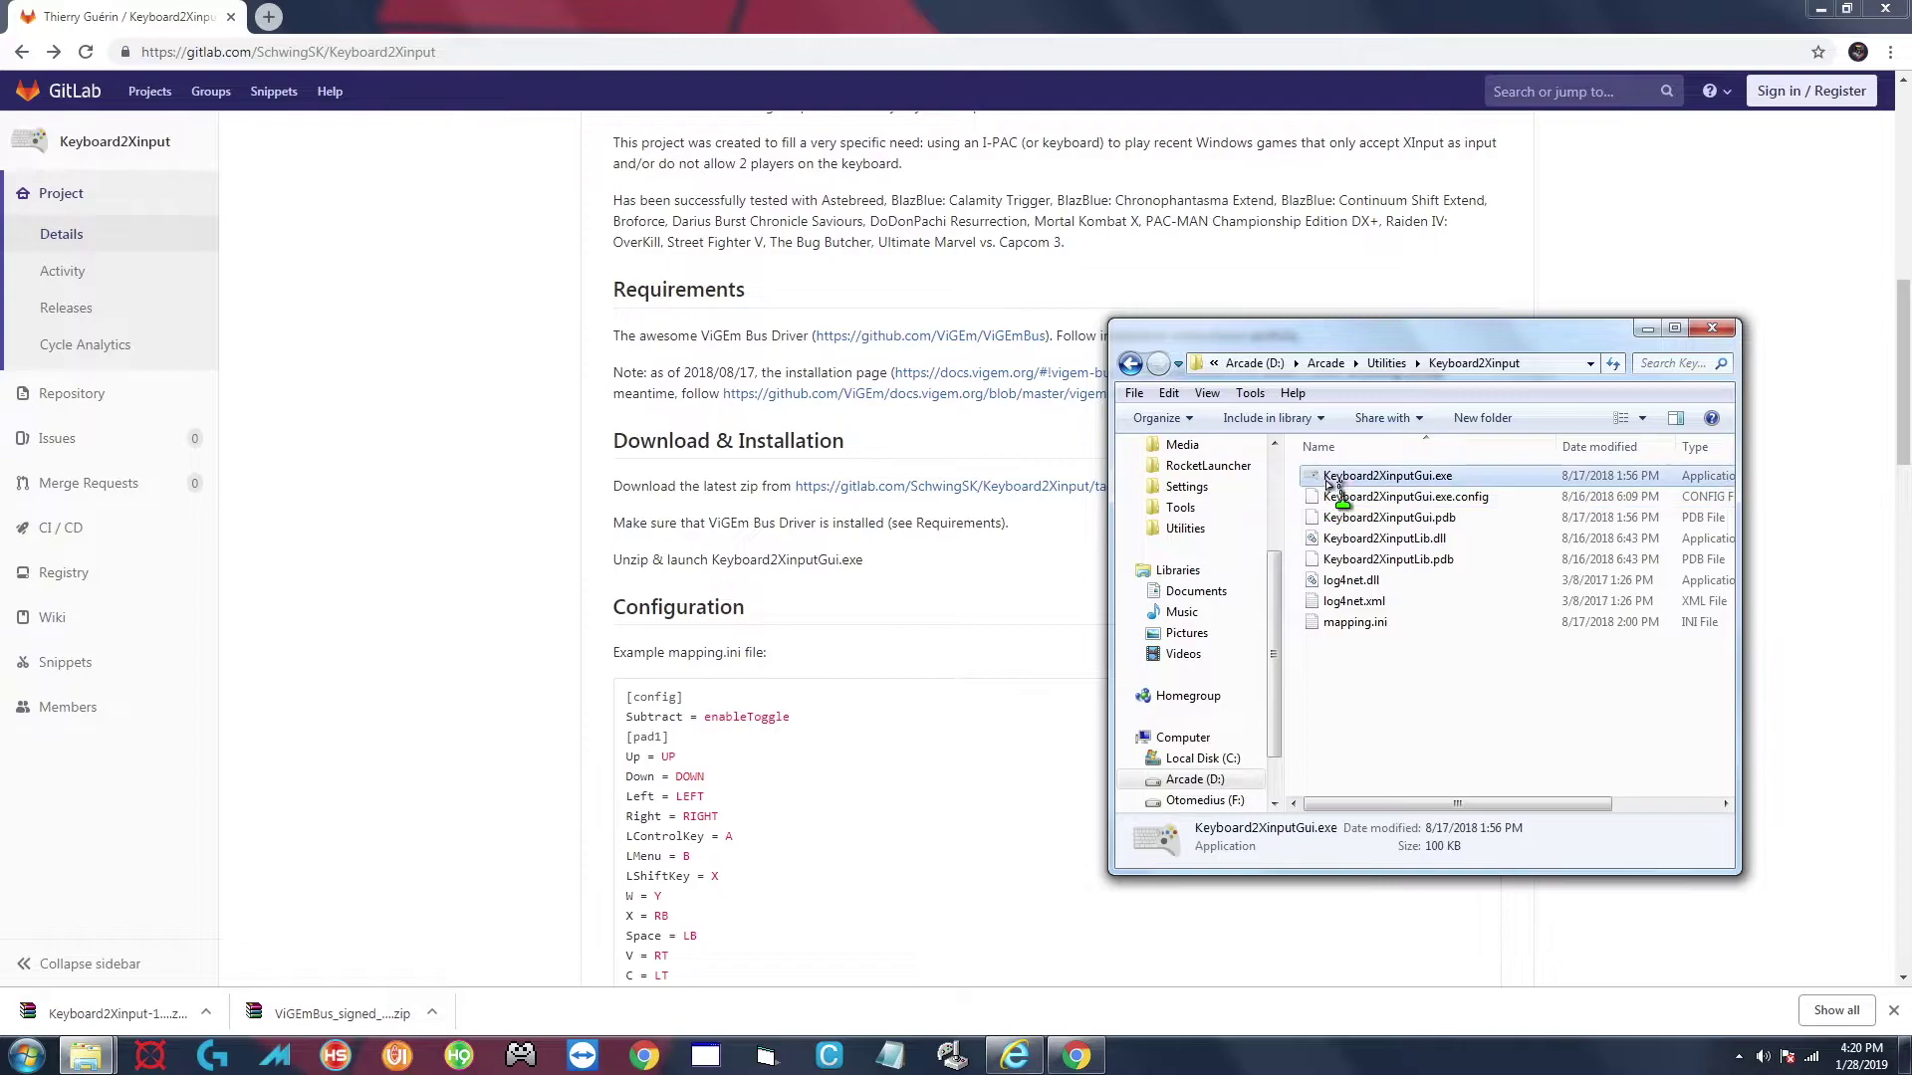
left_click(1384, 739)
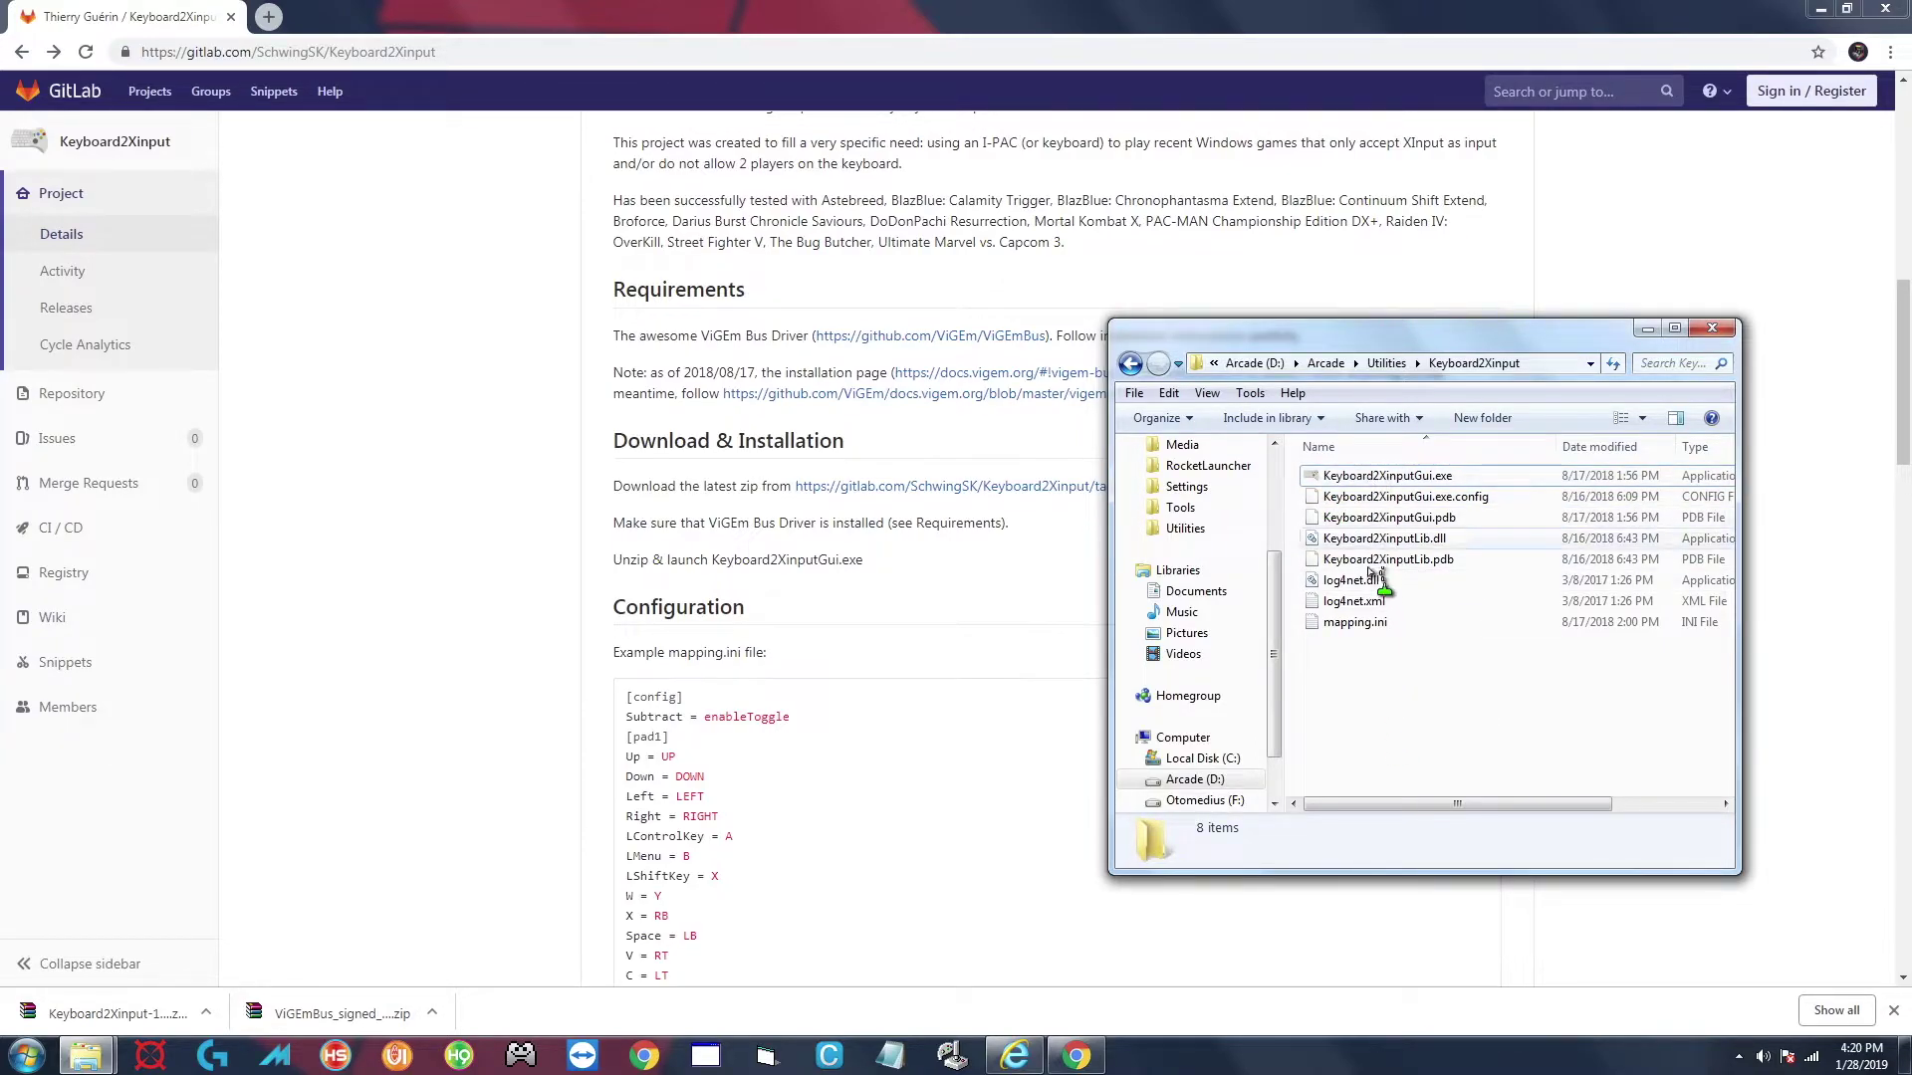
left_click(1352, 625)
left_click(1434, 724)
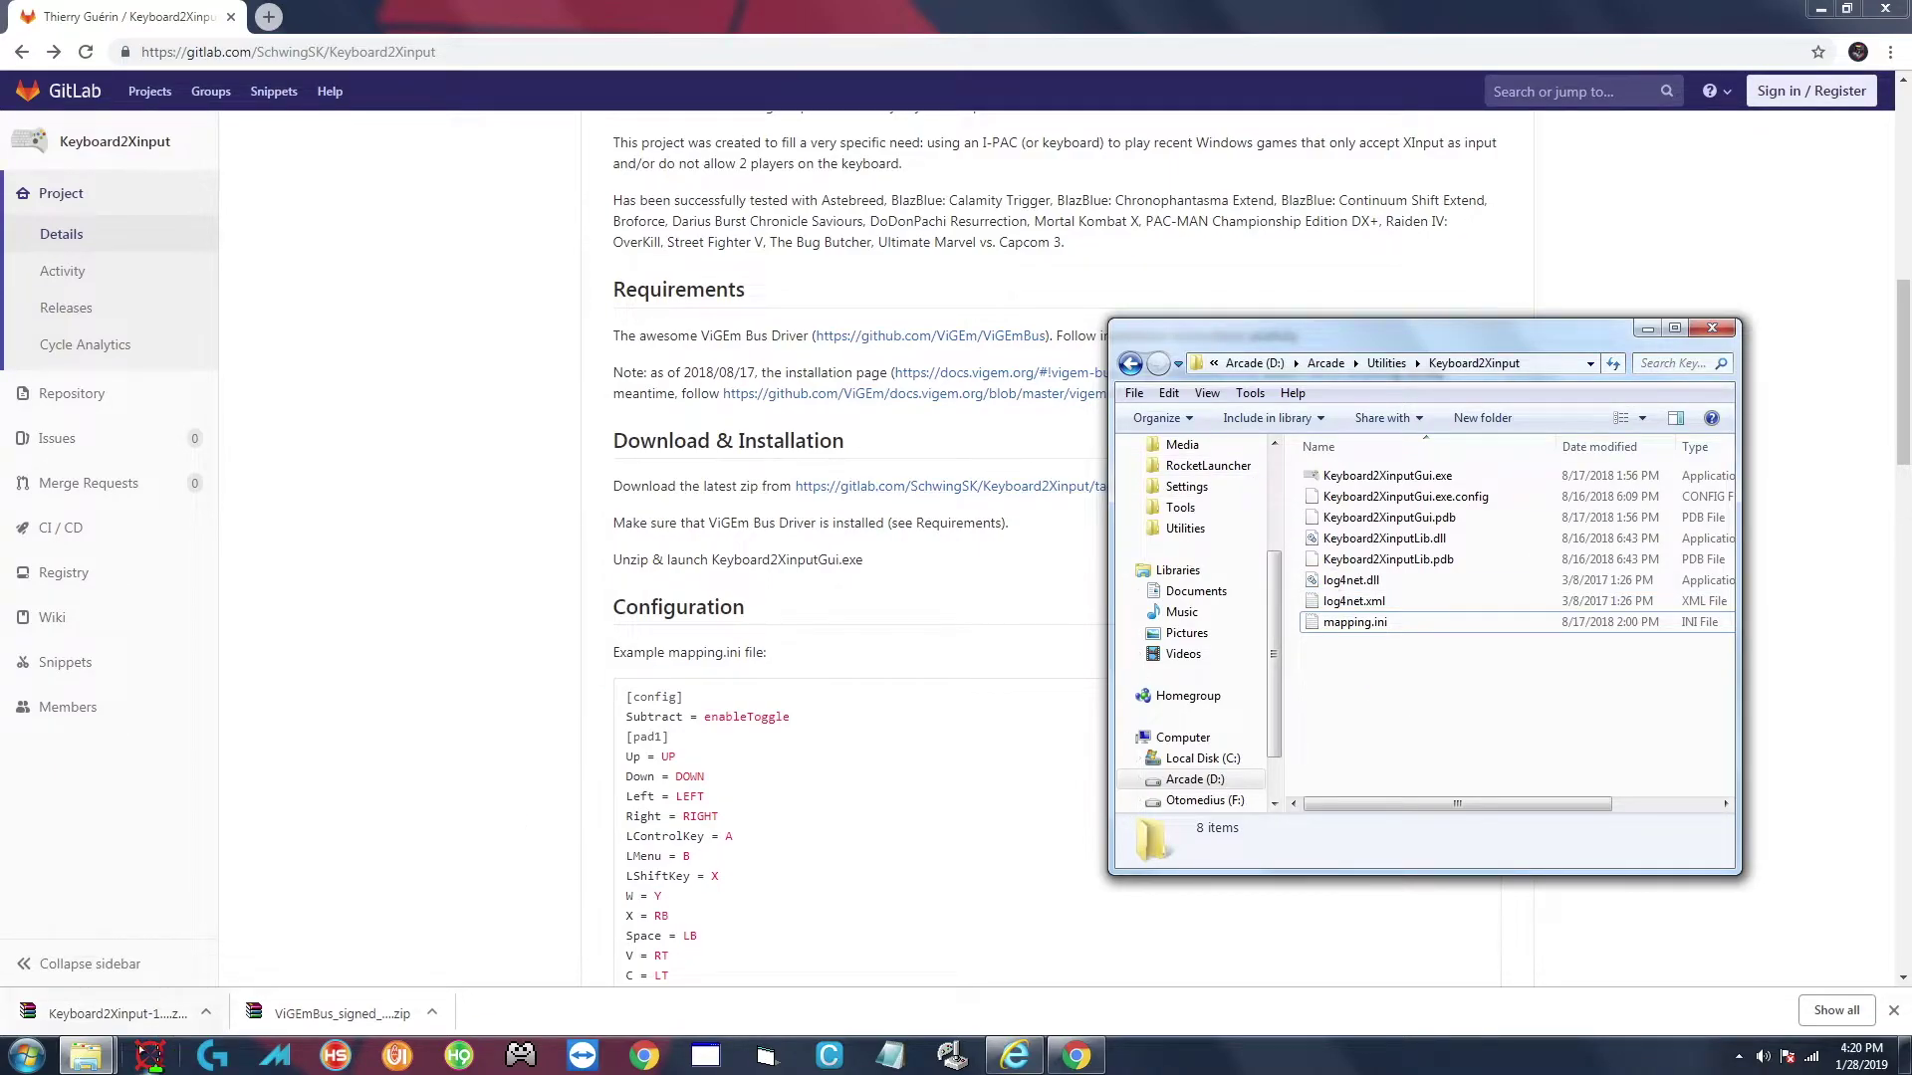
Copy the Profiles folder and Close_Keyboard2XinputGui.exe from the network move folder into the Keyboard2Xinput folder.
mouse_move(85, 1053)
left_click(129, 954)
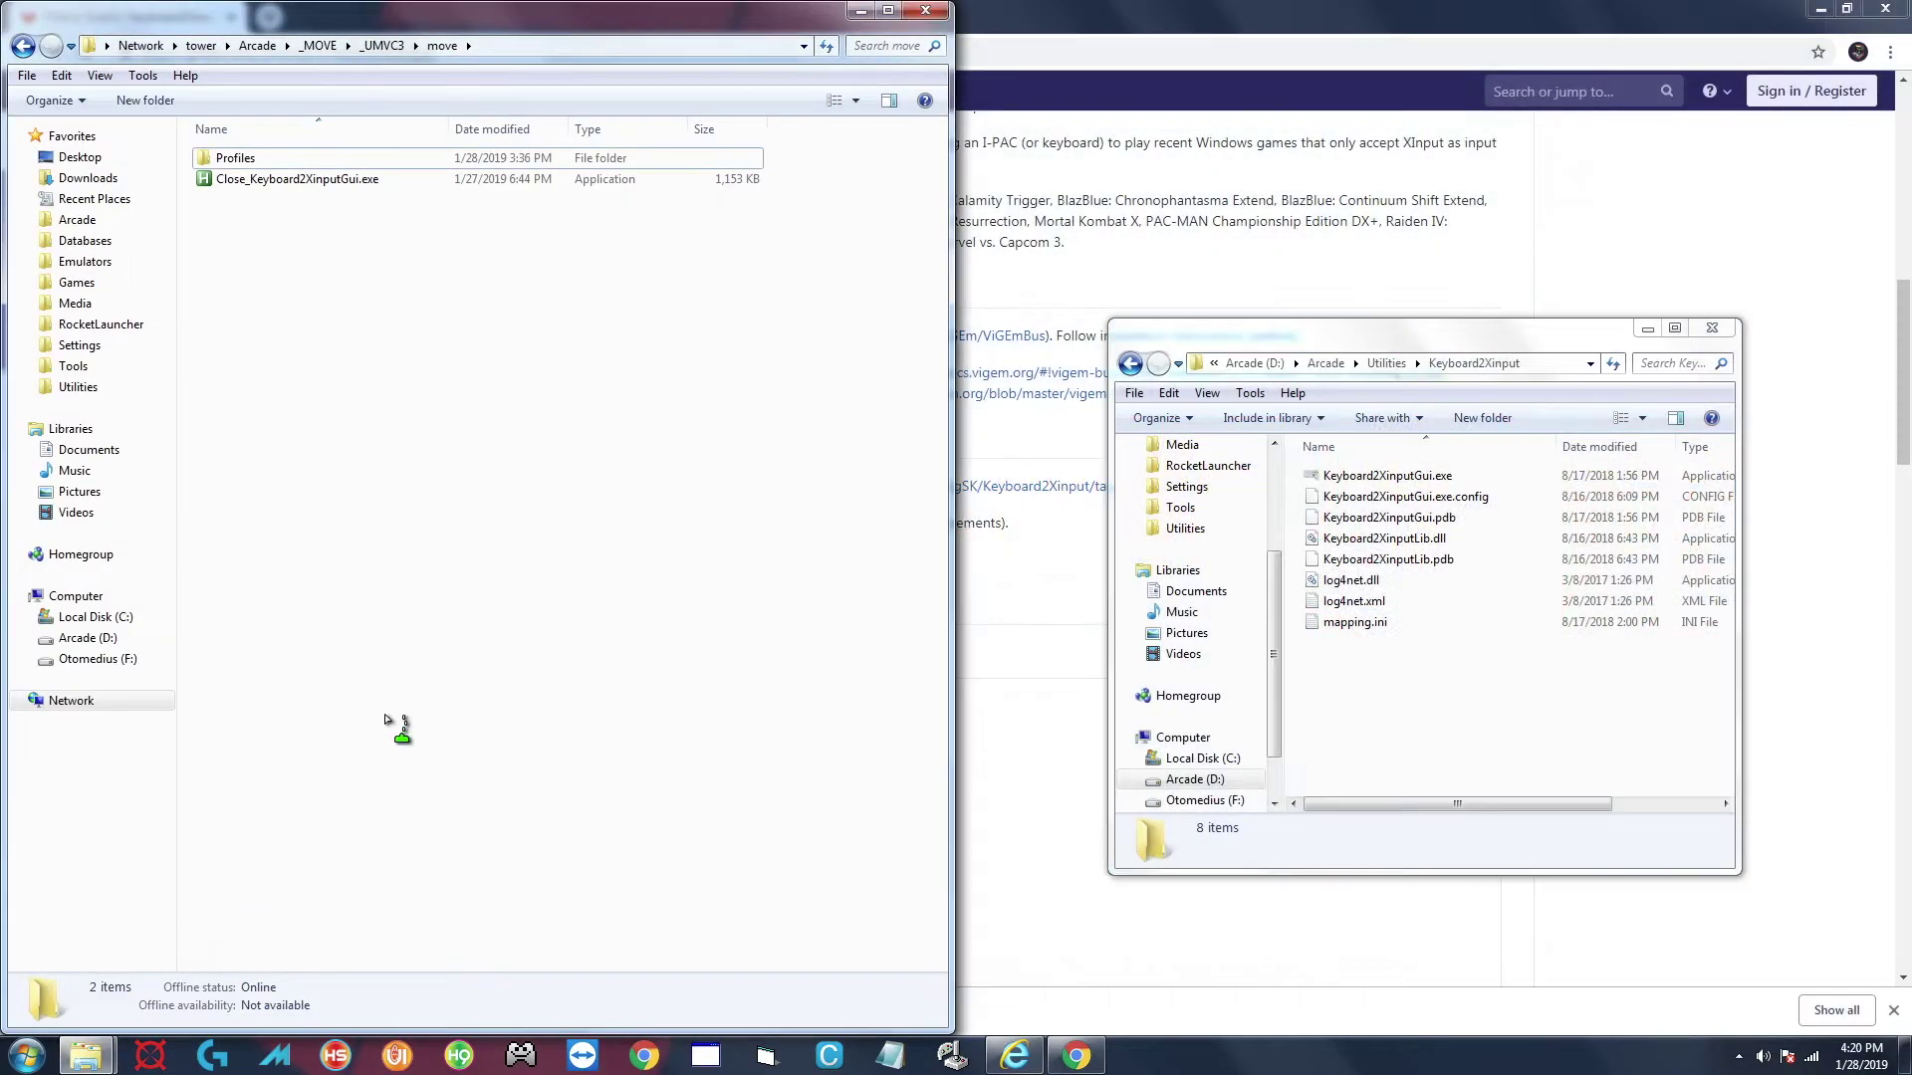
left_click_drag(219, 231, 1304, 432)
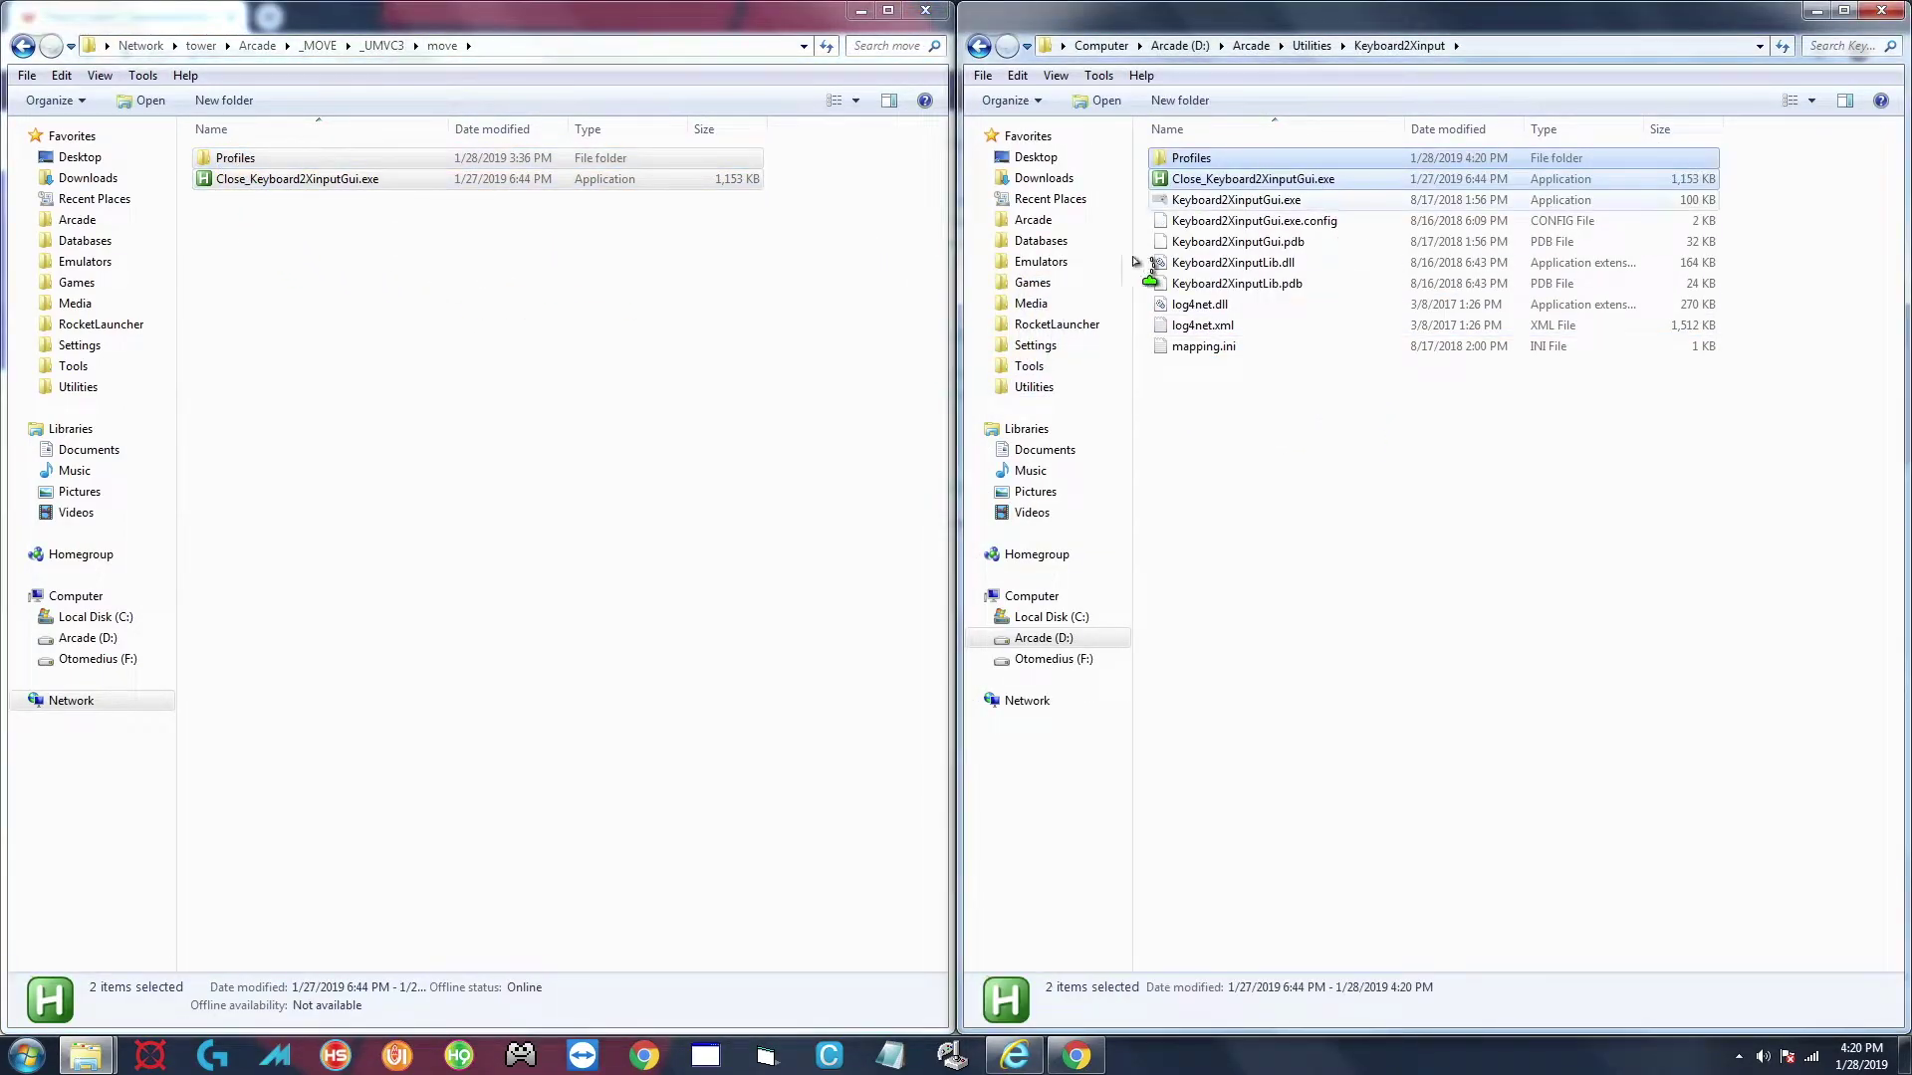
Open UMVC3.ini from the copied Profiles folder in Notepad++.
double_click(1203, 161)
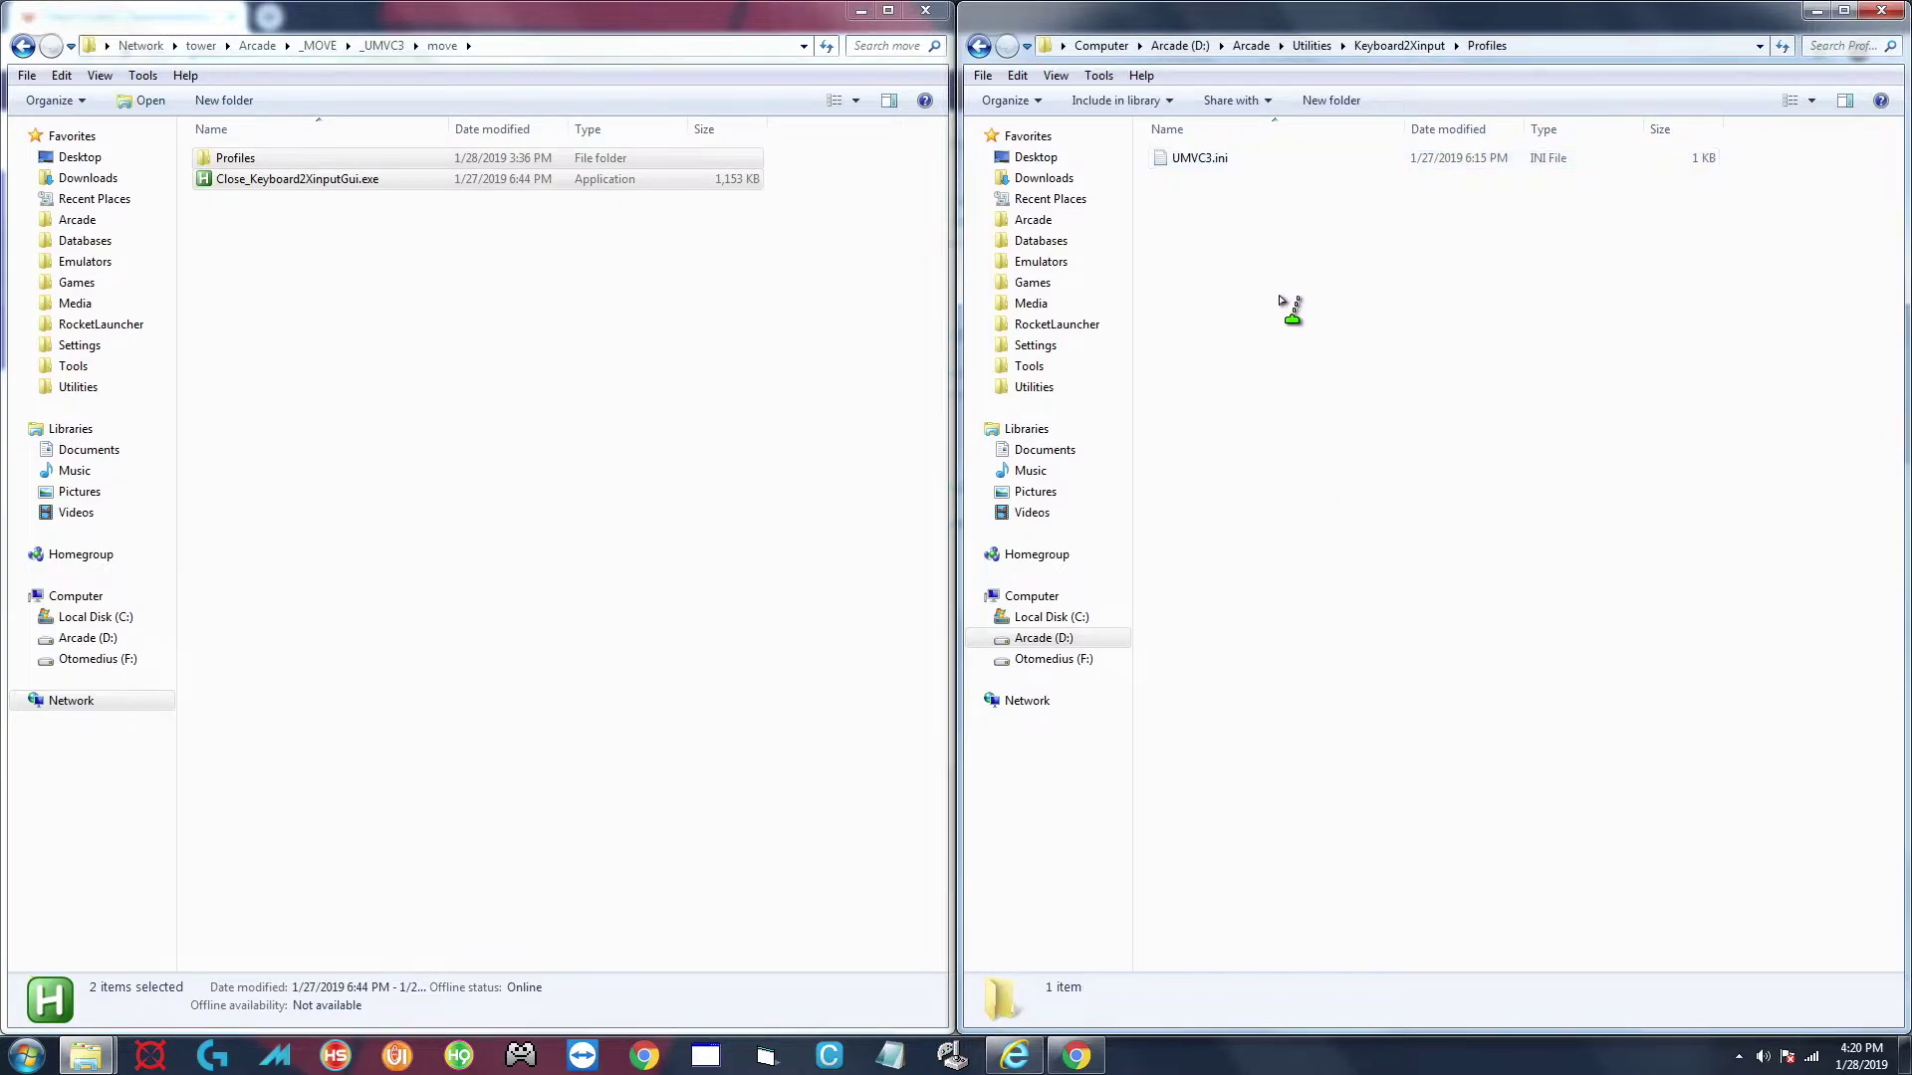
left_click(1247, 160)
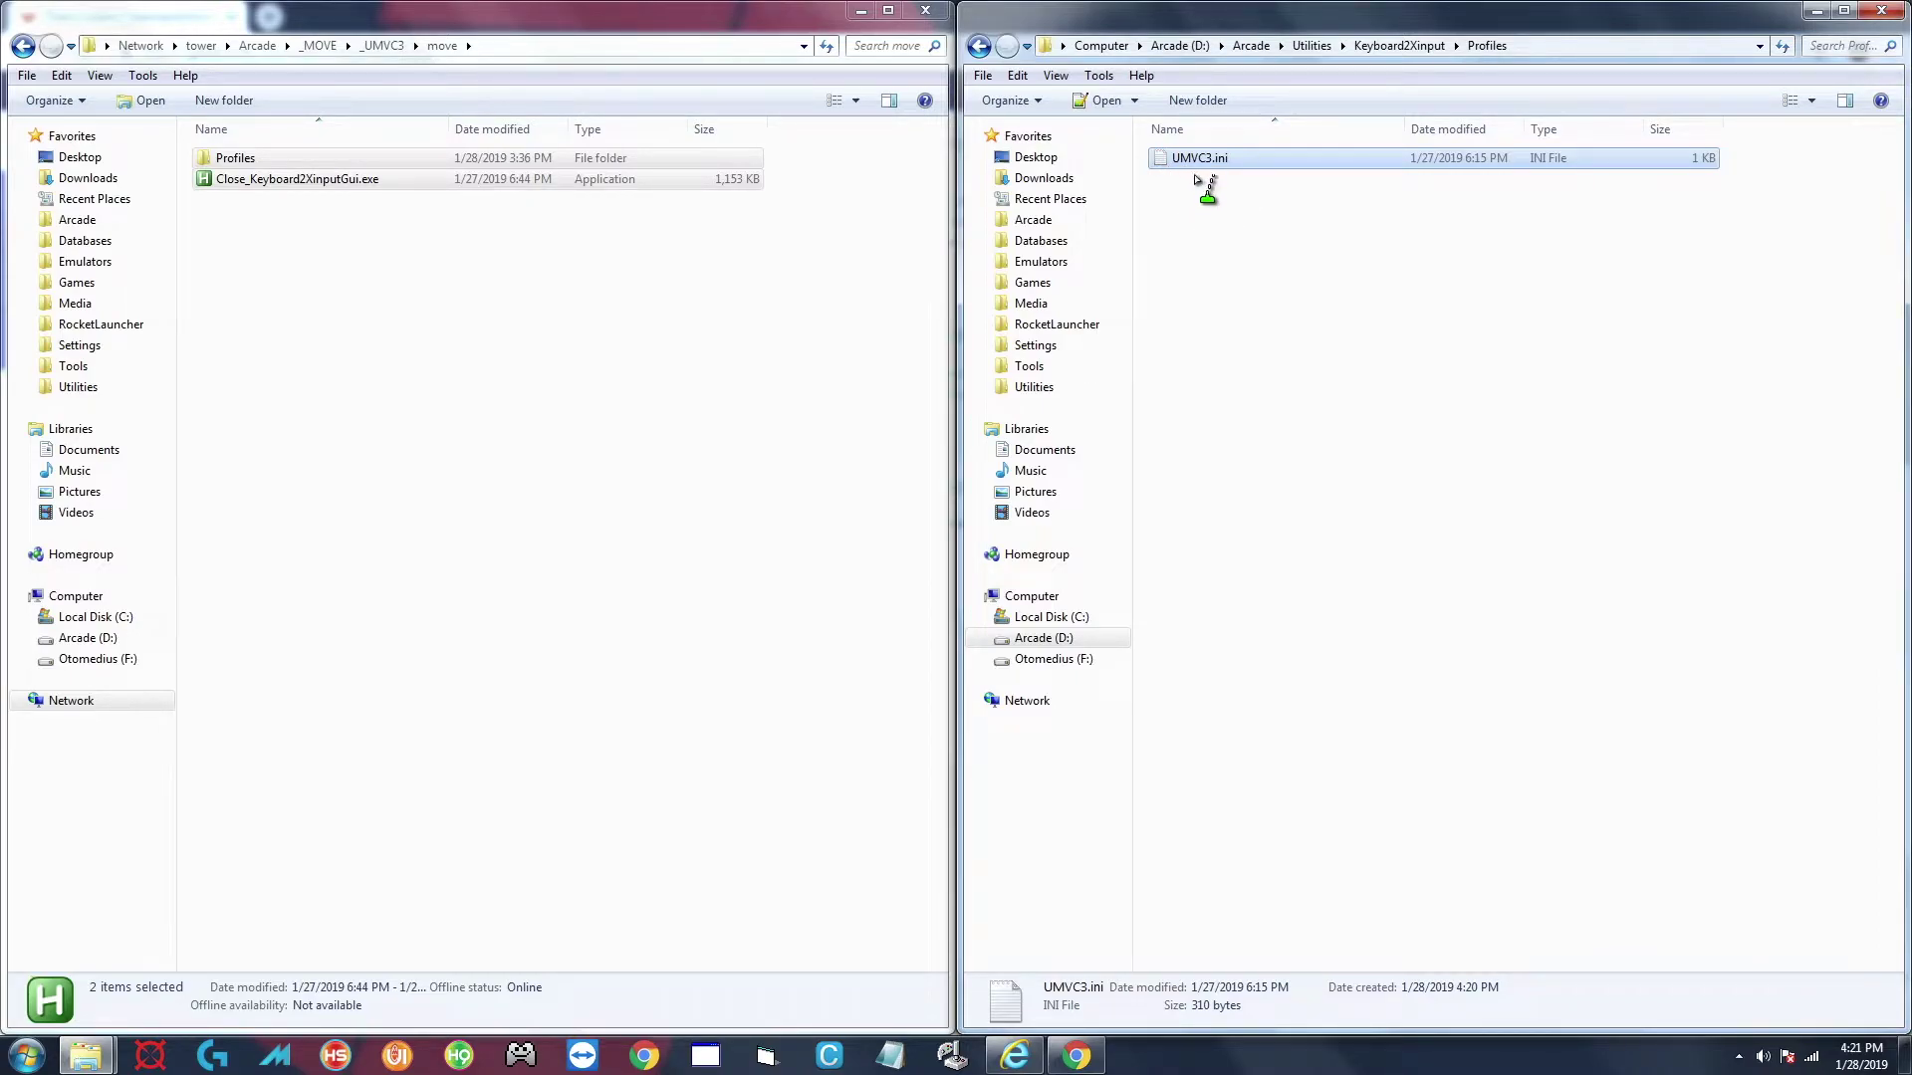
left_click(1235, 215)
left_click(1192, 158)
double_click(1194, 157)
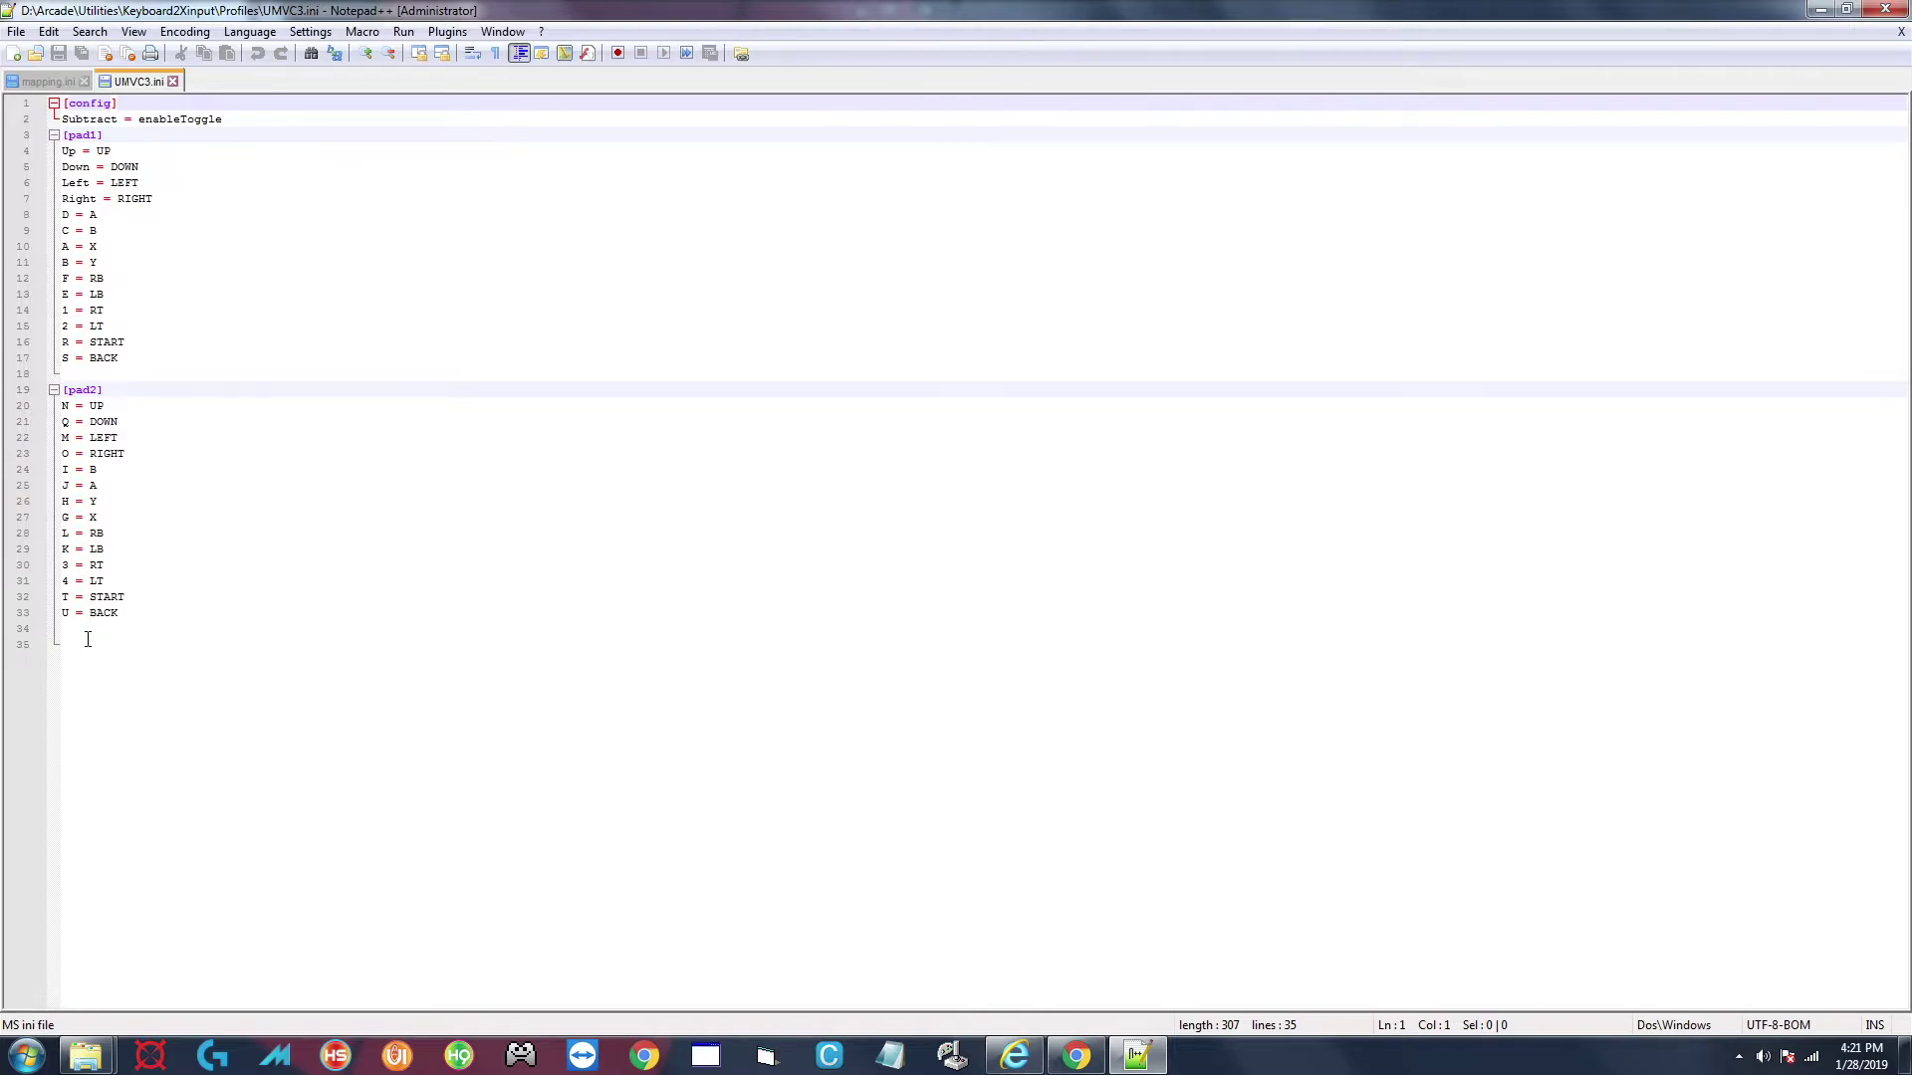
Examine the pad1 key assignments for A, B and X in UMVC3.ini, and close the file and Notepad++.
left_click(70, 215)
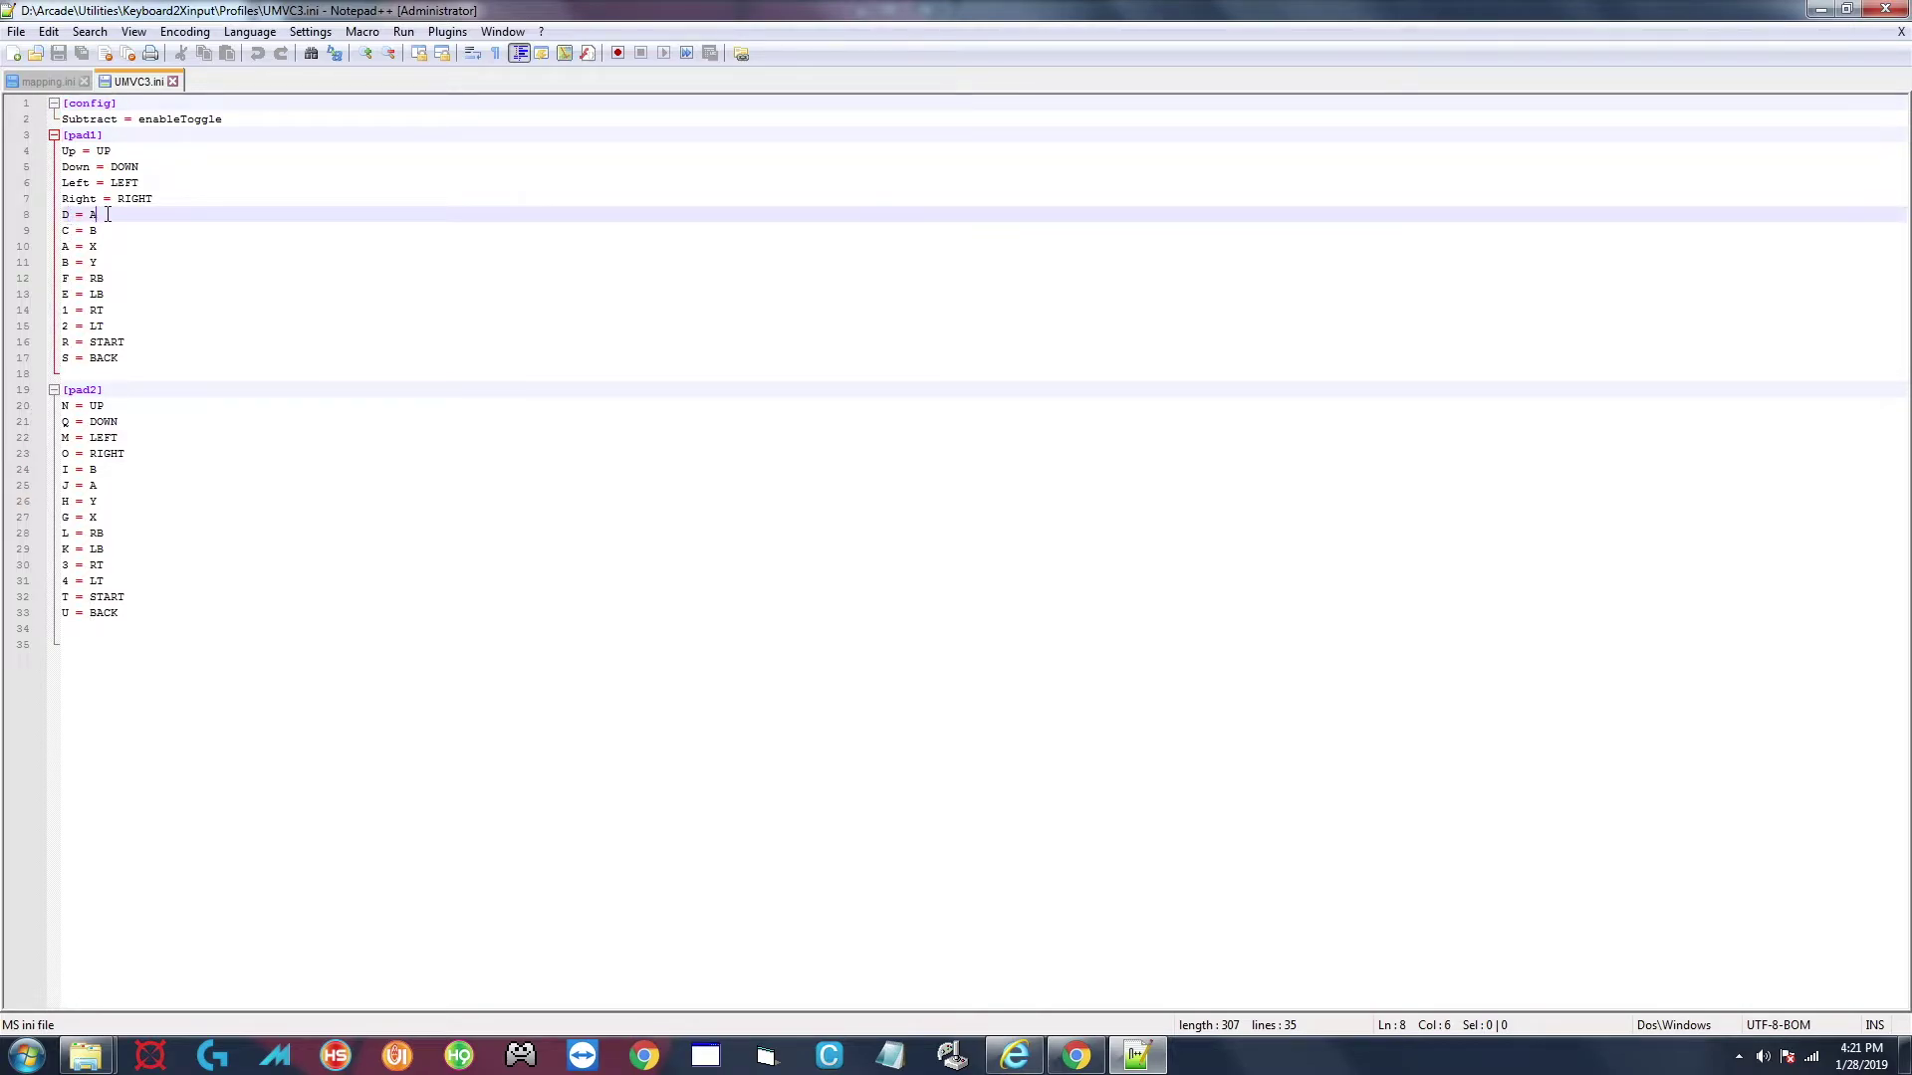
left_click(70, 230)
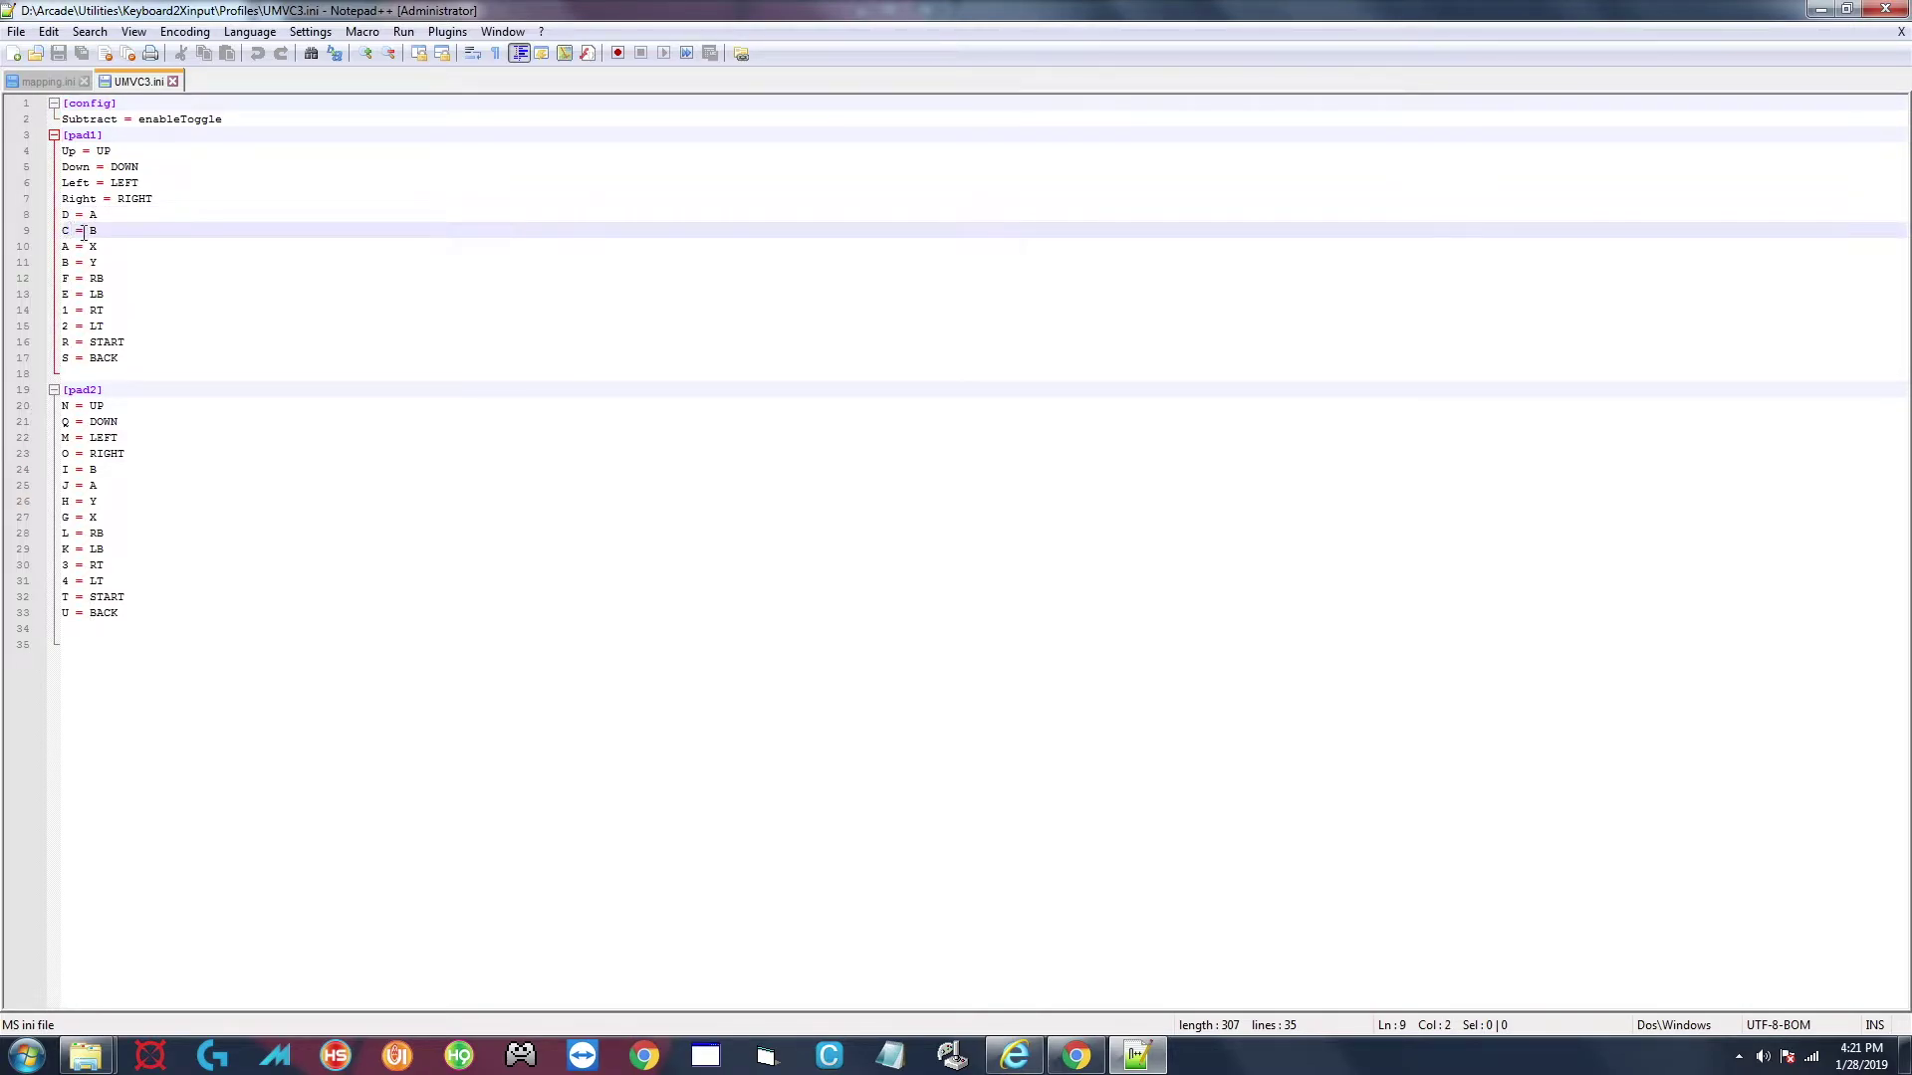
left_click(71, 246)
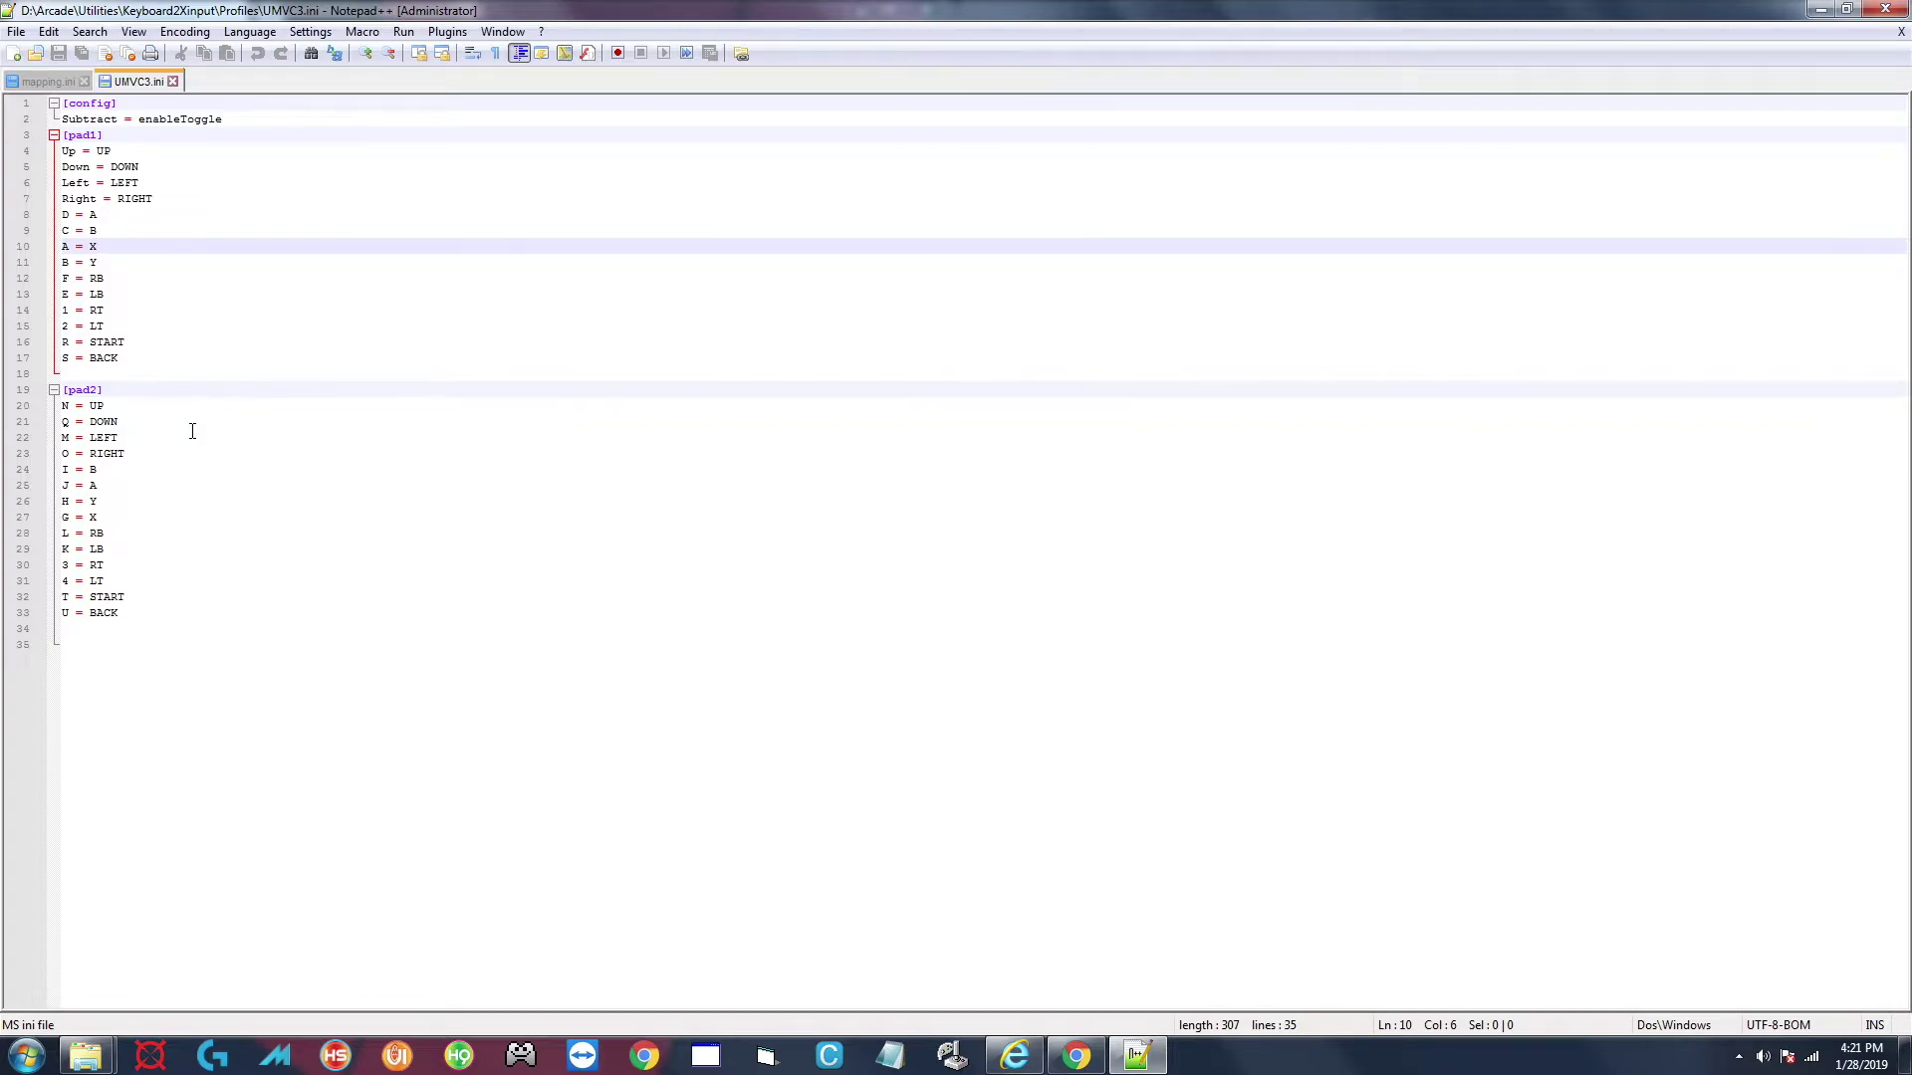
left_click(173, 82)
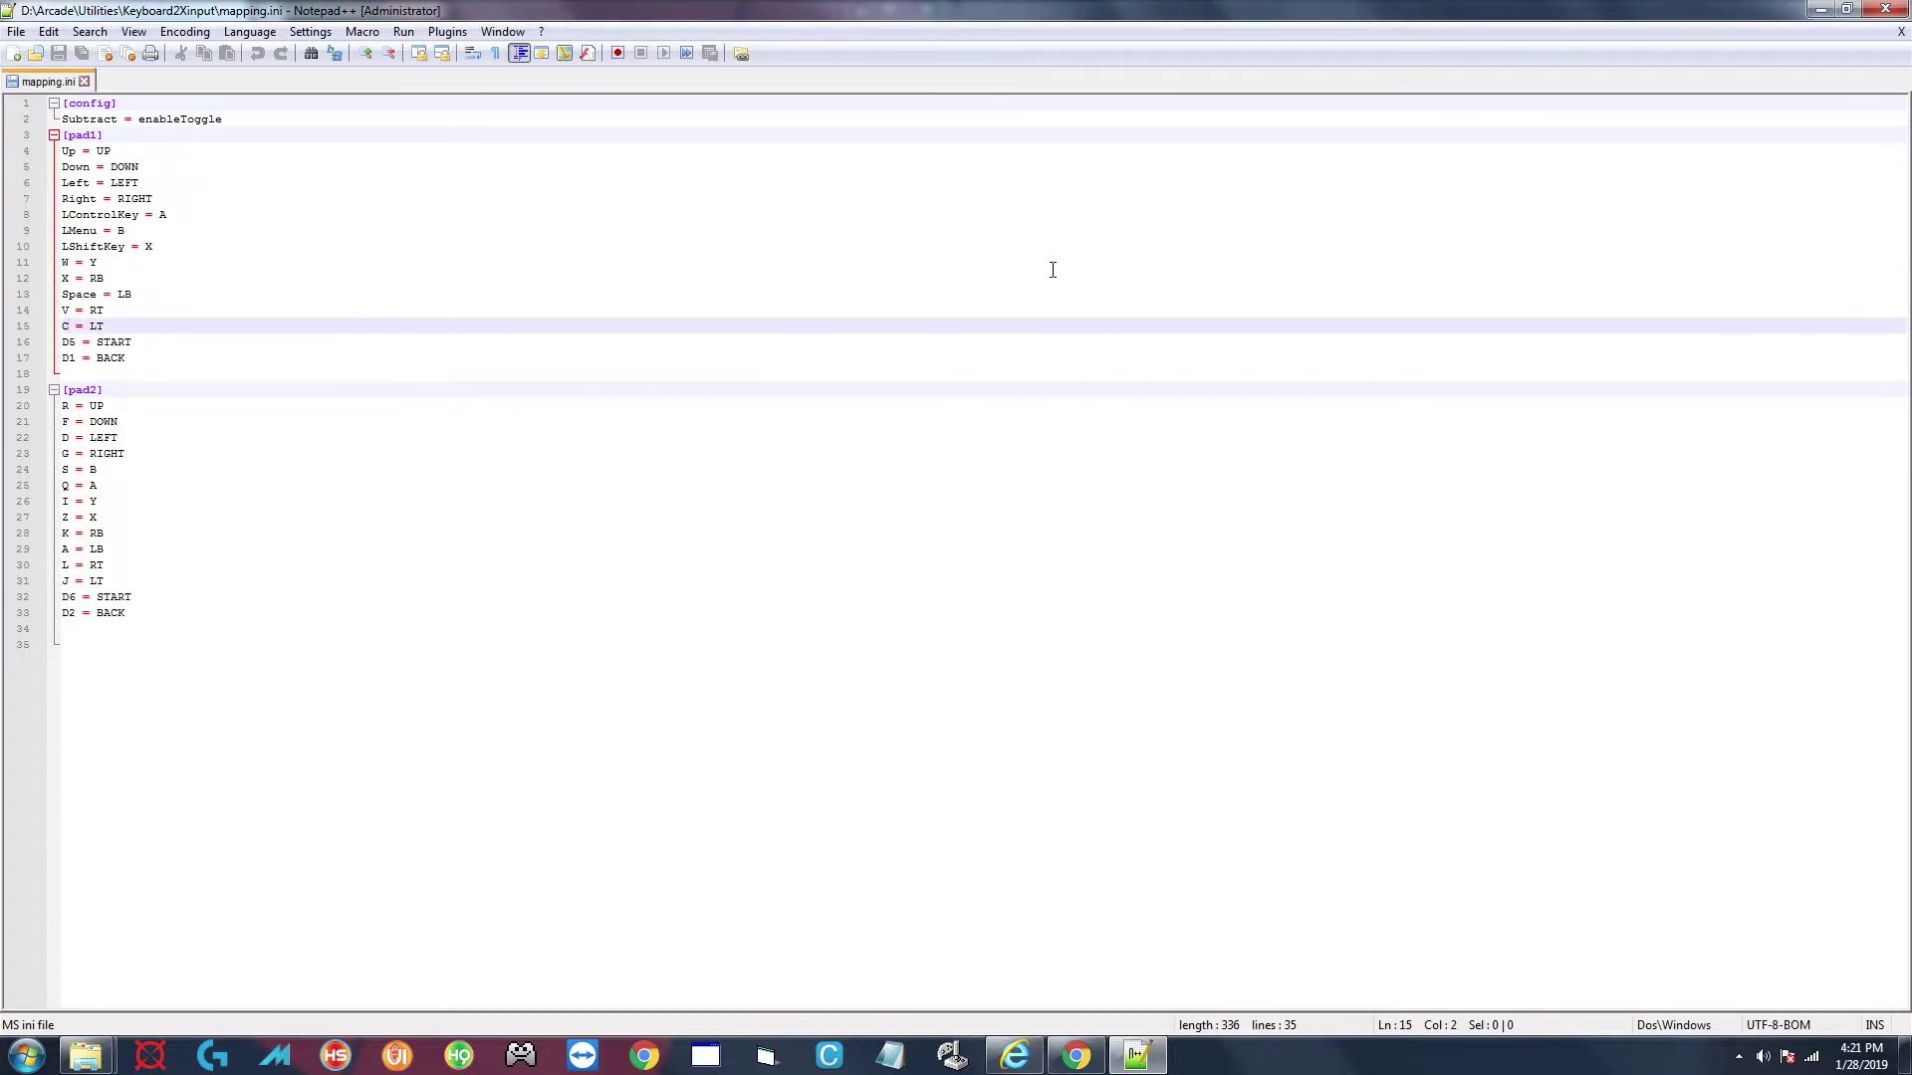
left_click(1885, 9)
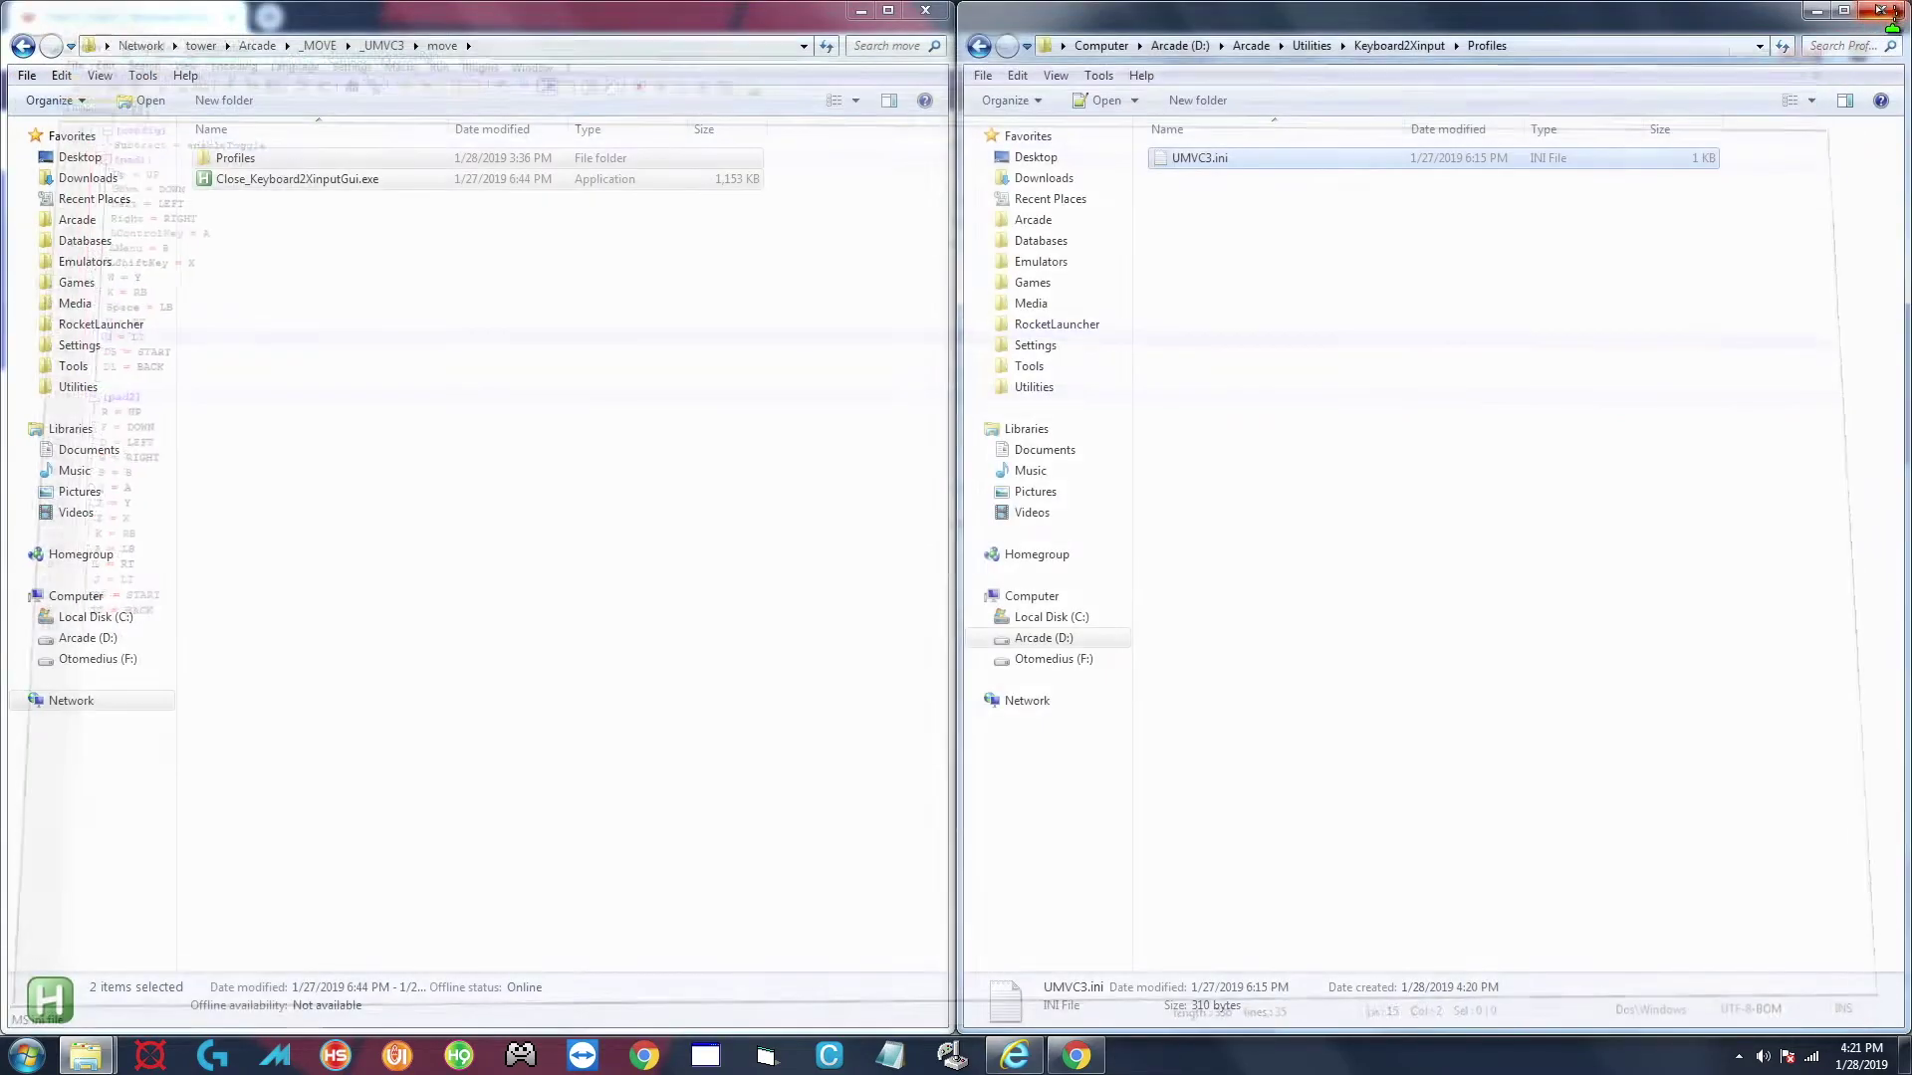
Review where UMVC3.ini sits in the Profiles folder, and return to the Keyboard2Xinput folder.
left_click(1399, 403)
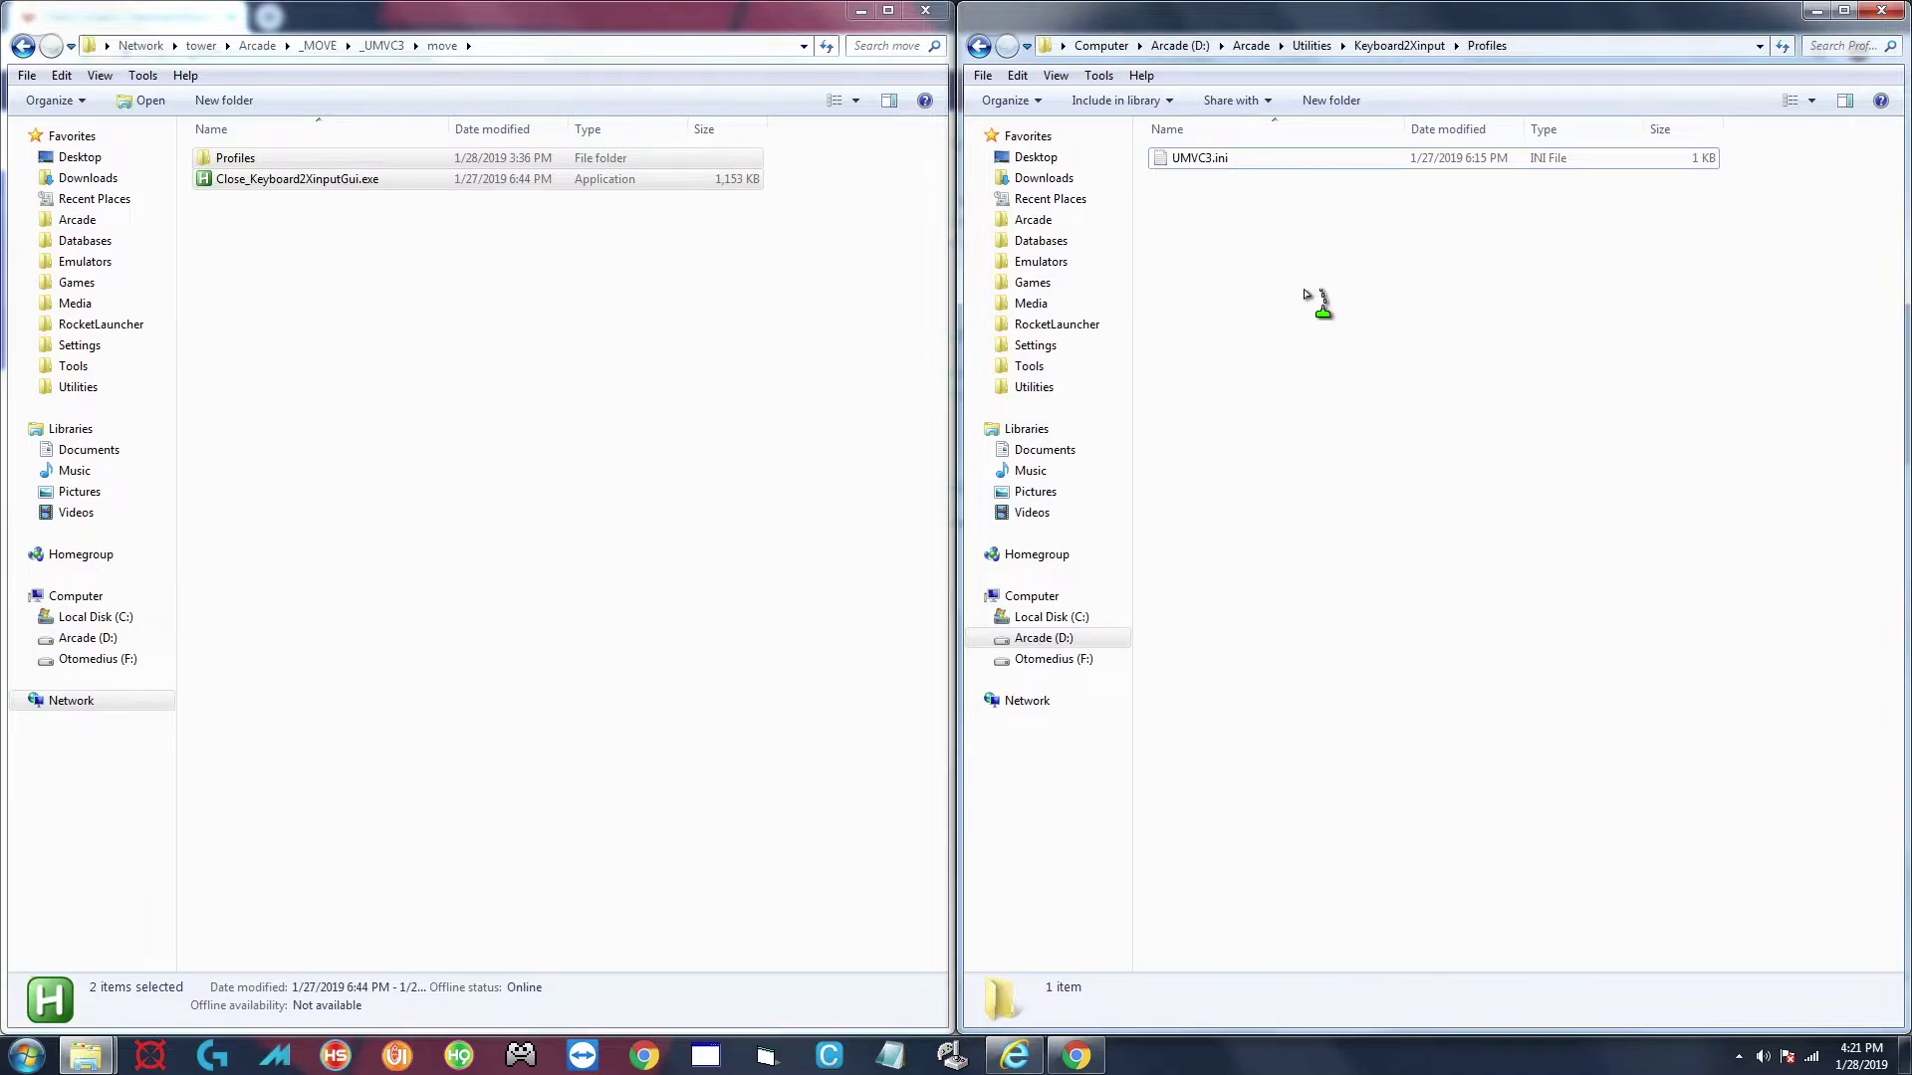
left_click(1216, 162)
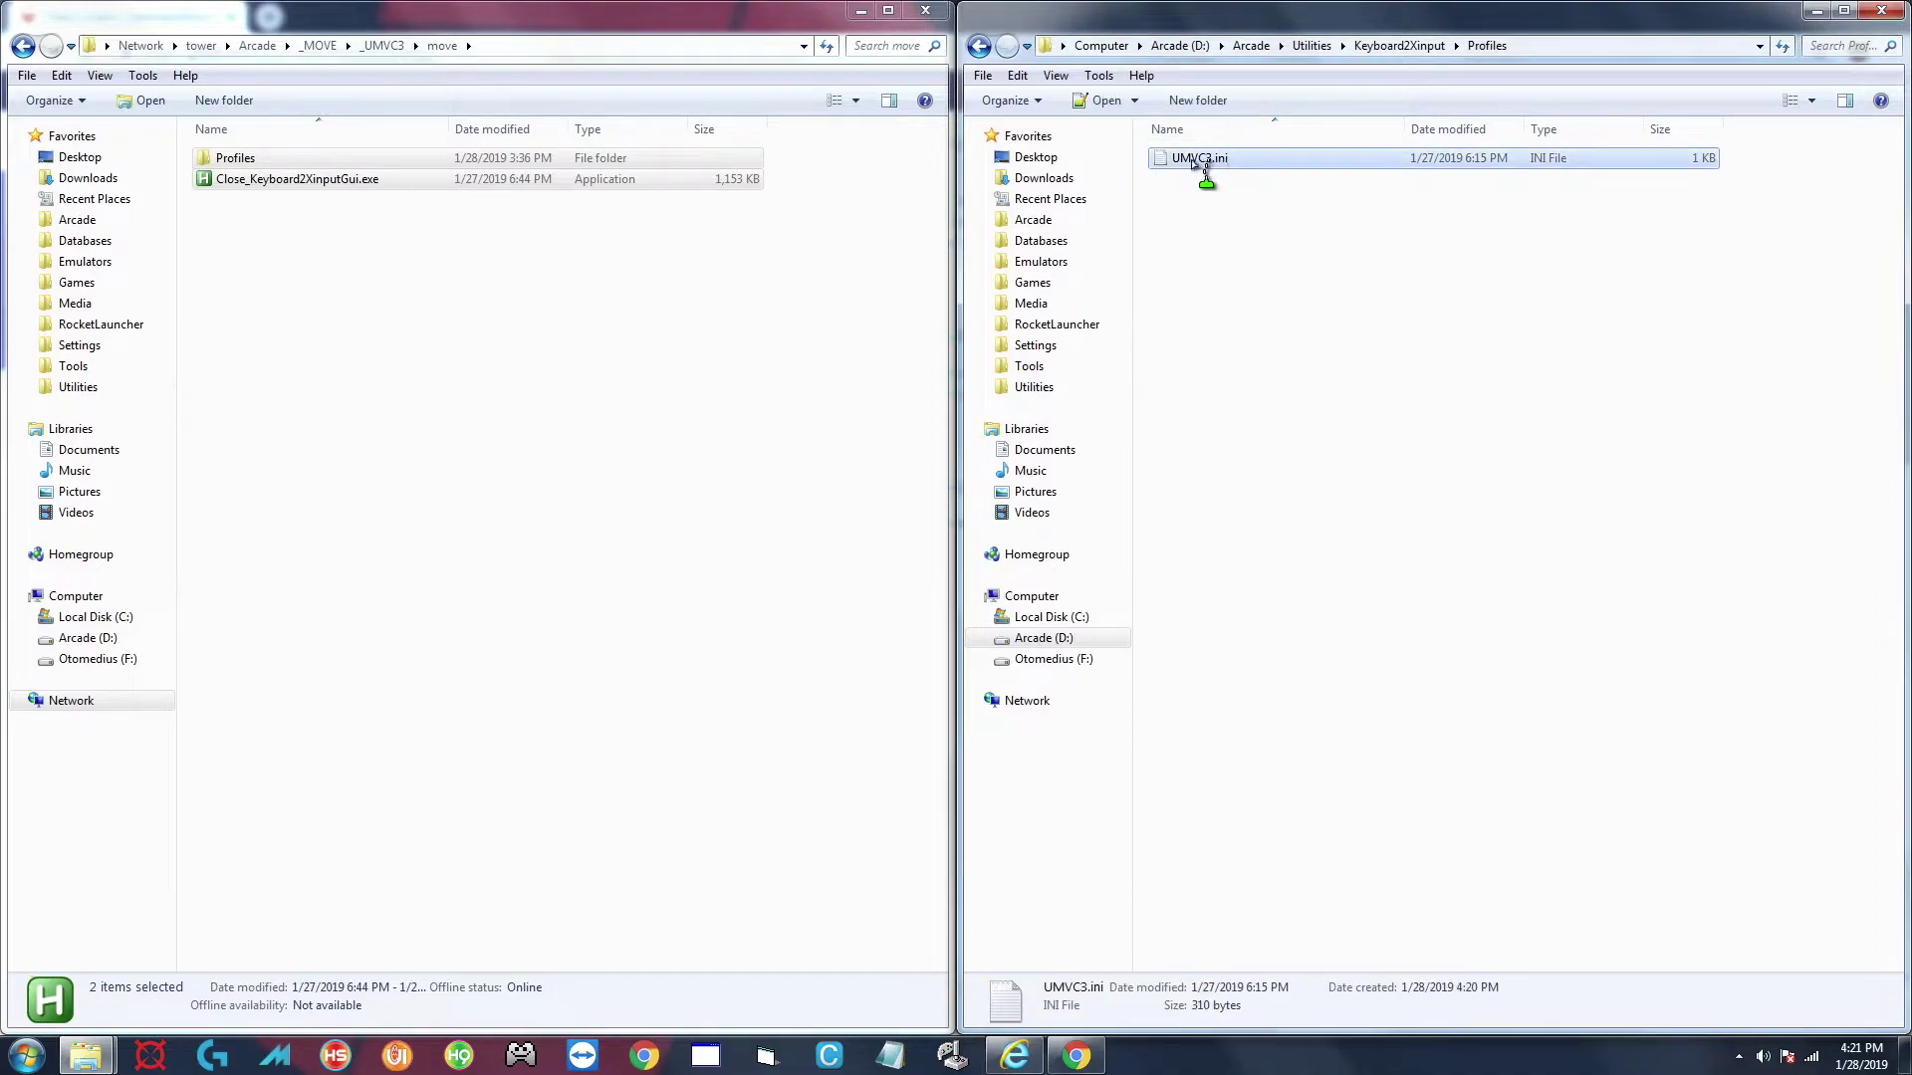
left_click(1396, 46)
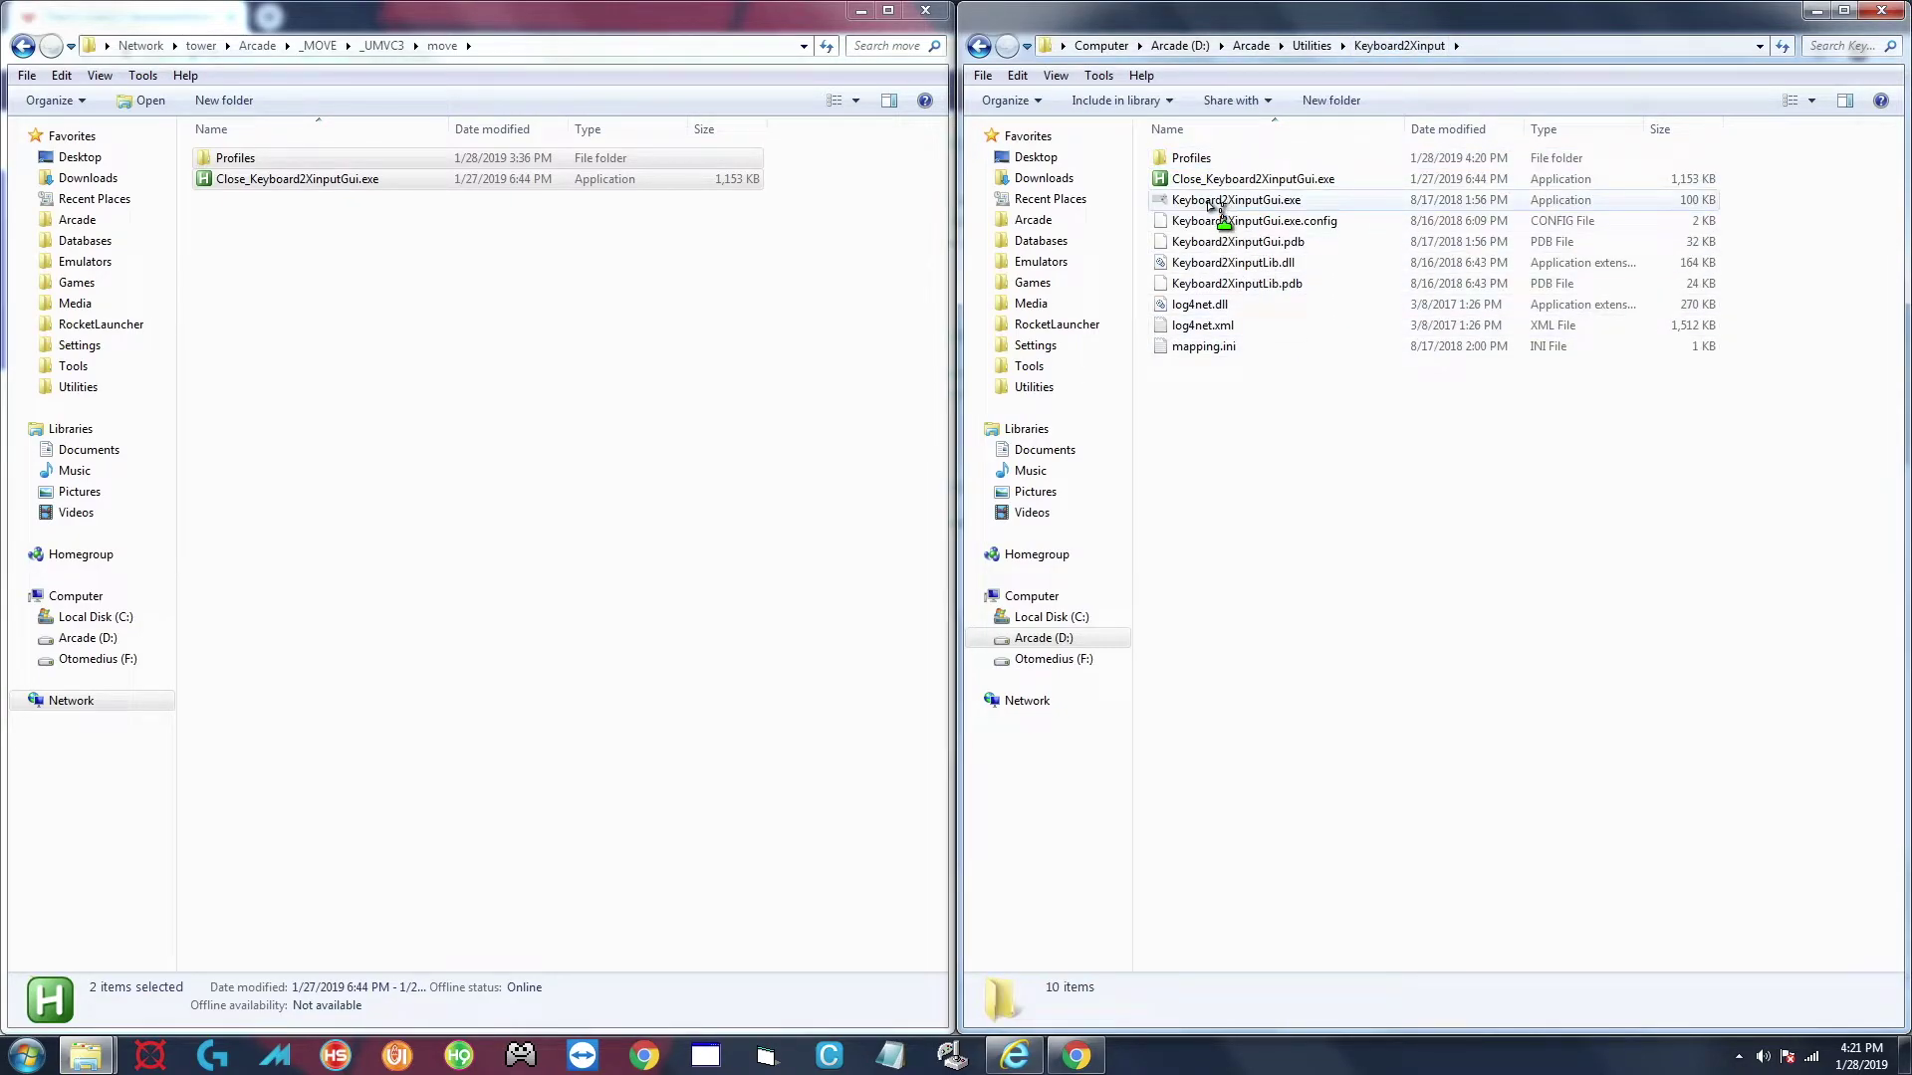
double_click(1290, 159)
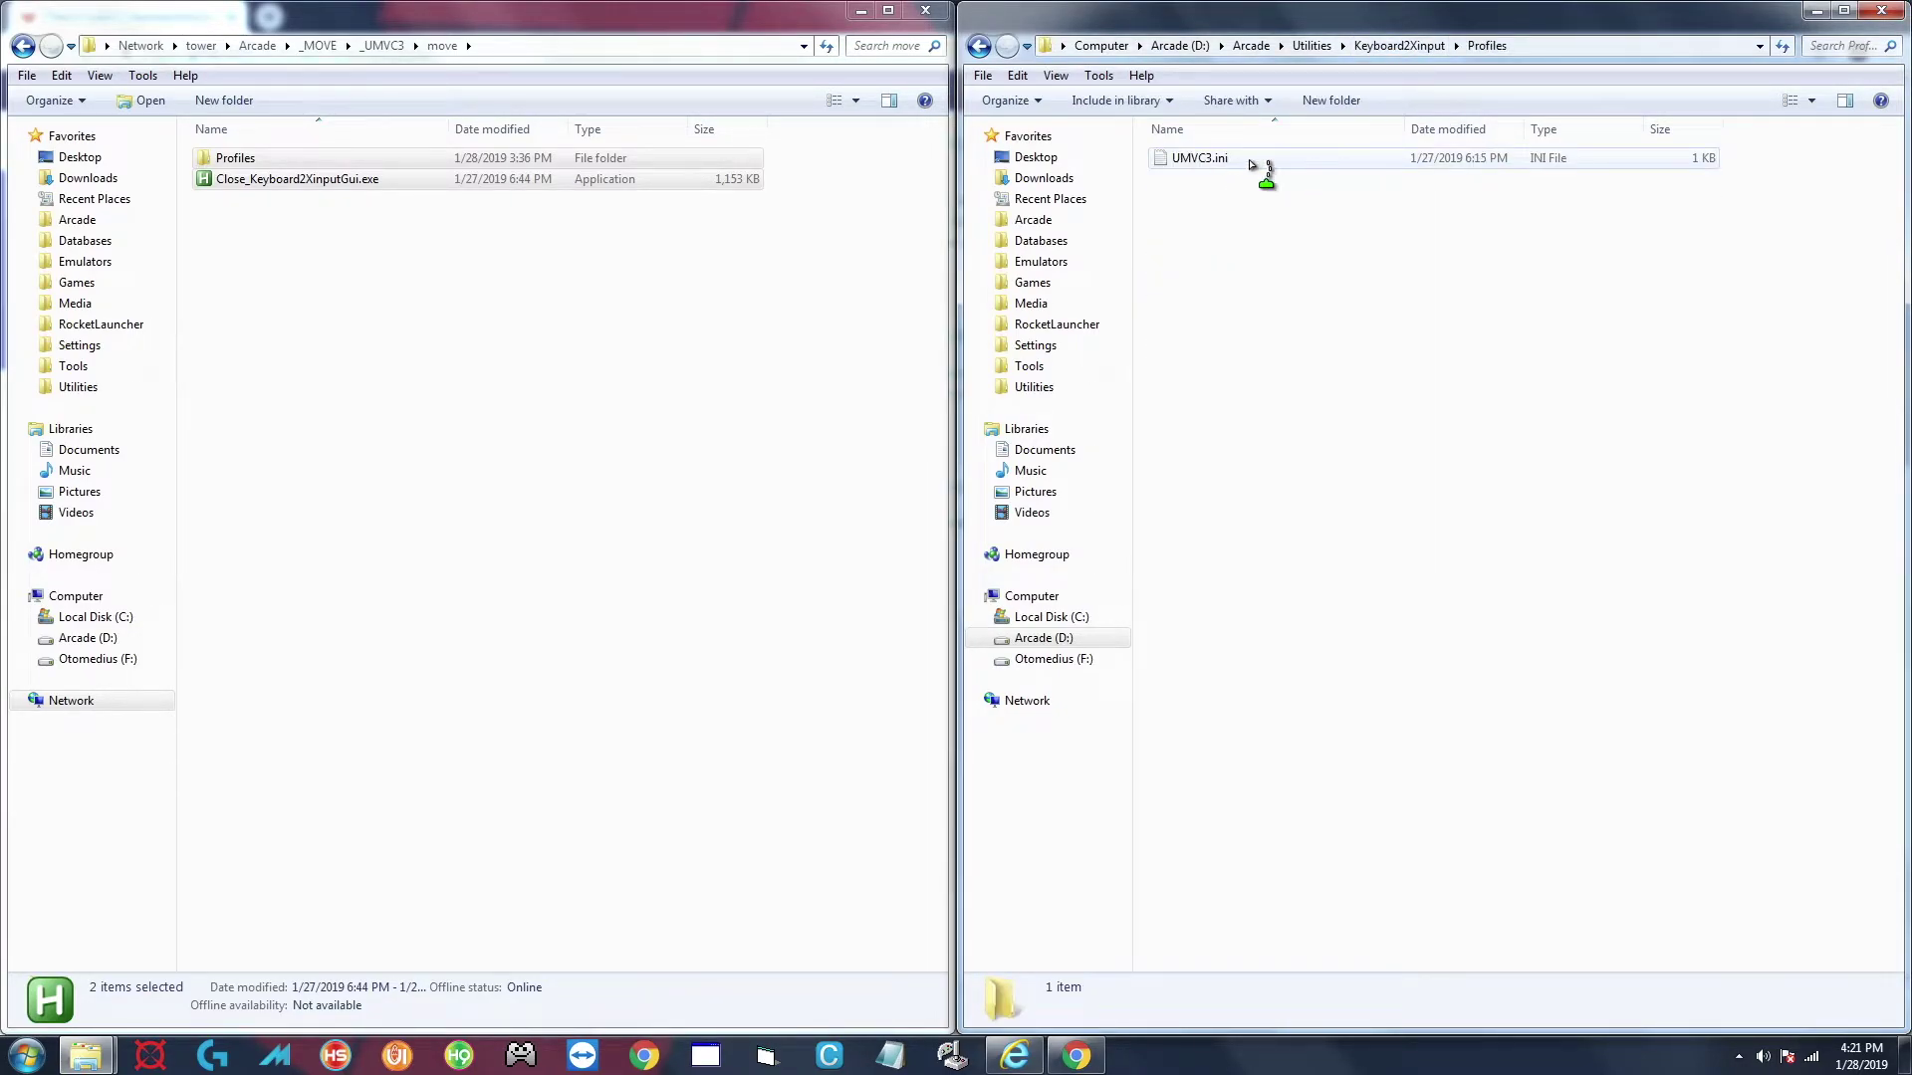
left_click(979, 46)
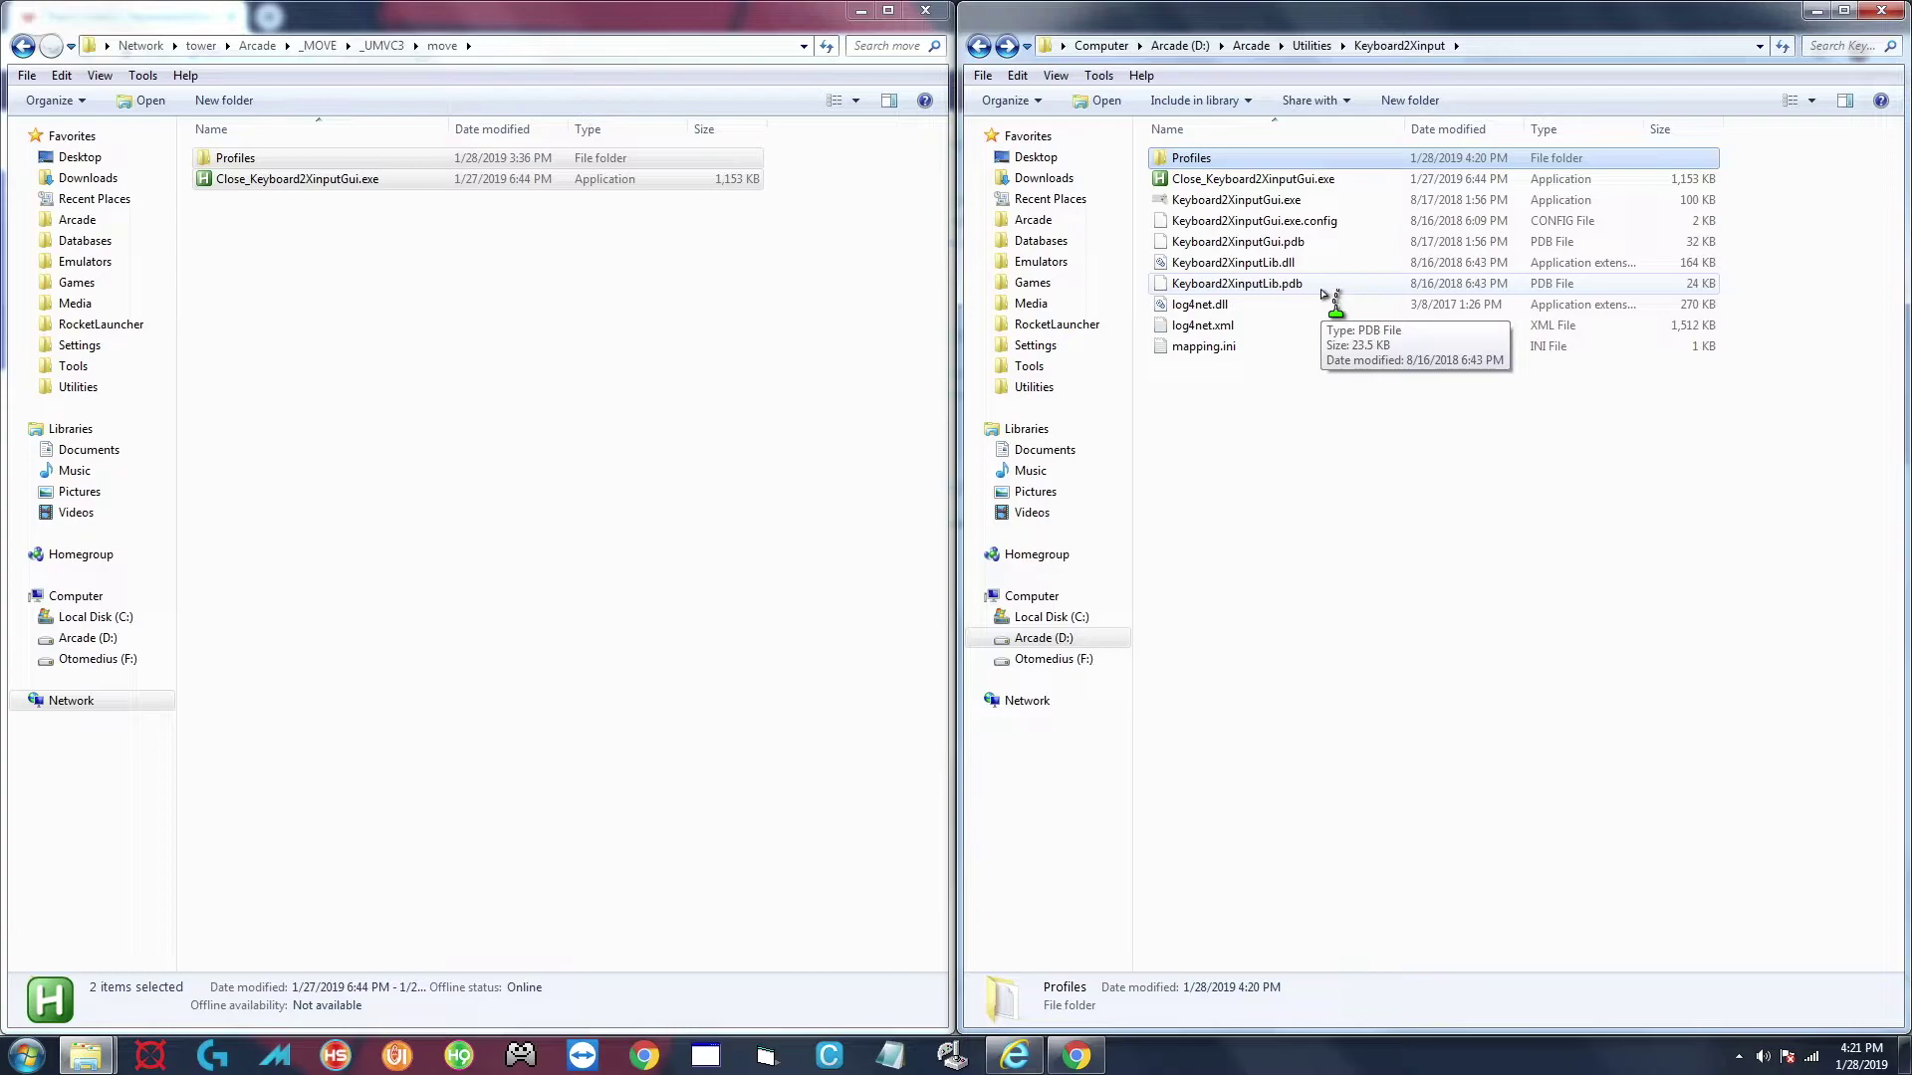
left_click(1314, 426)
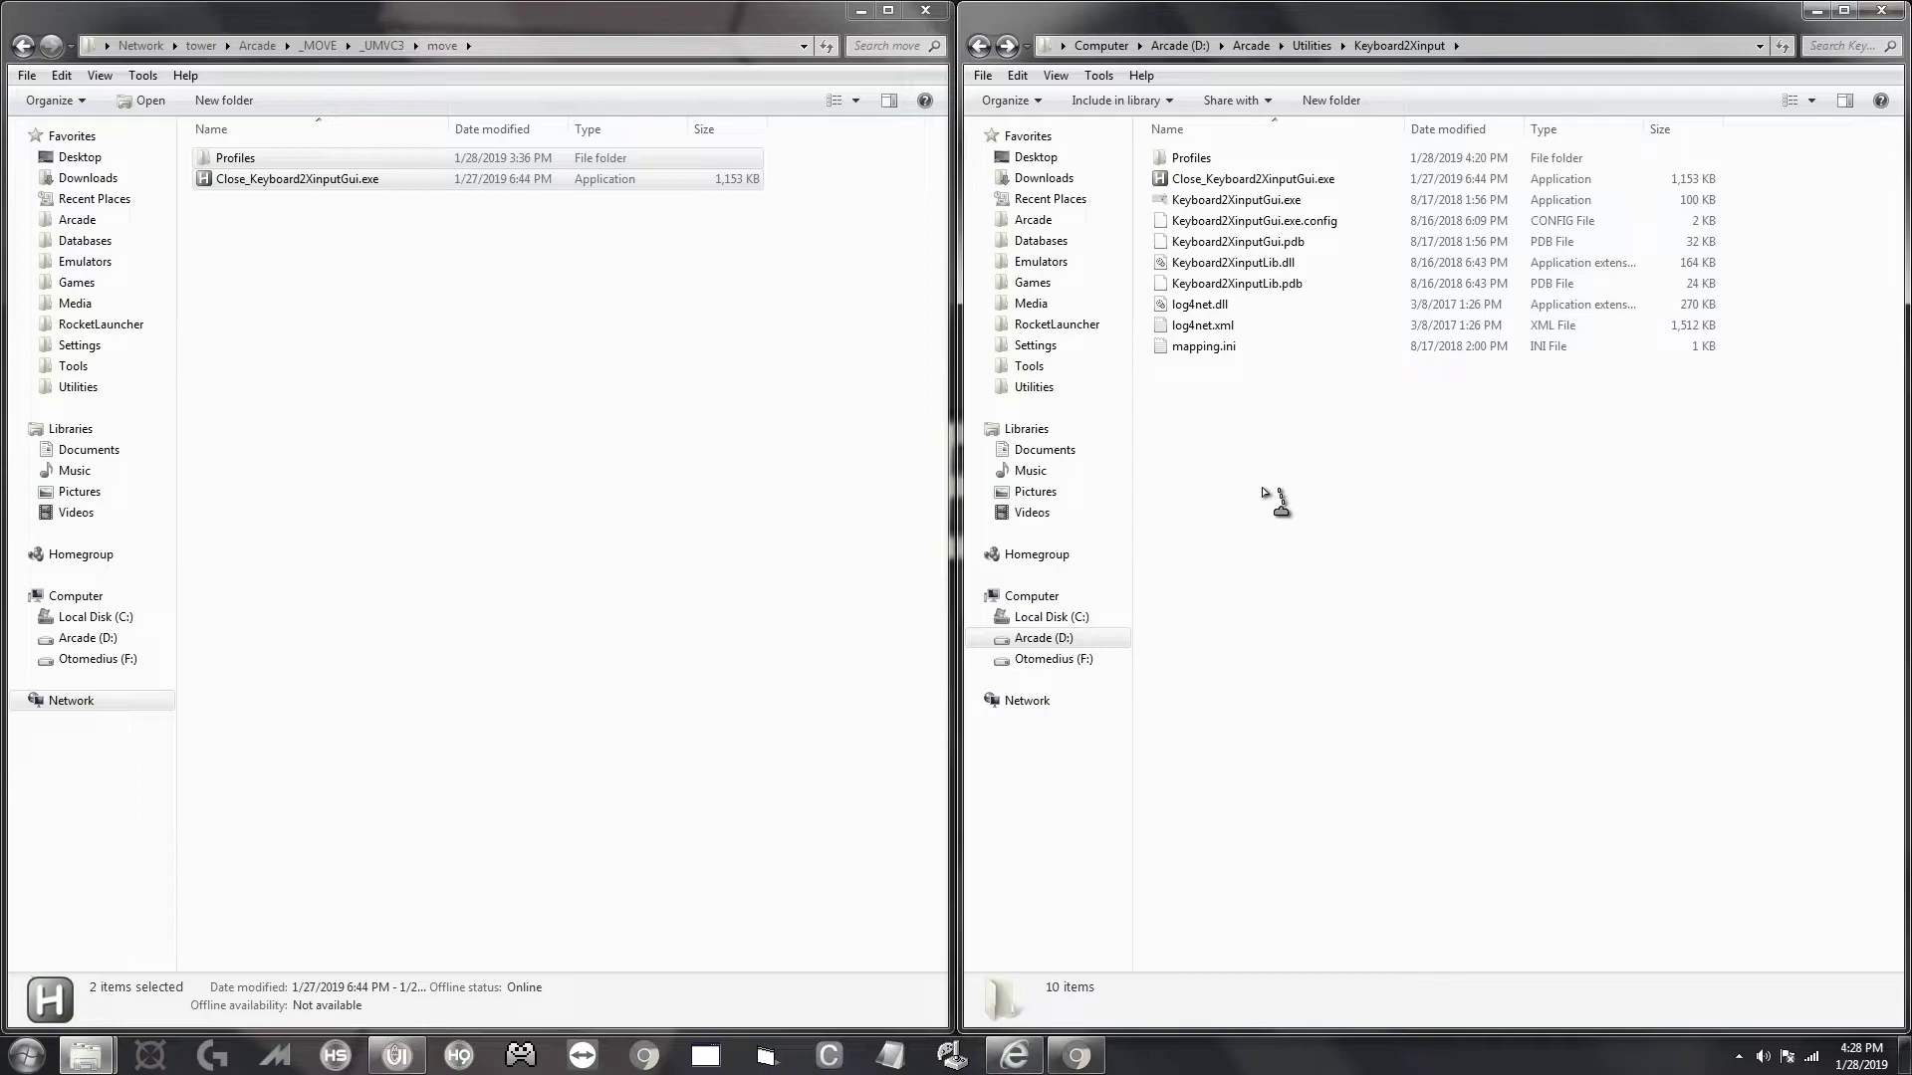
Run Keyboard2XinputGui.exe and turn off the security prompt that always asks before opening this file.
left_click(1260, 202)
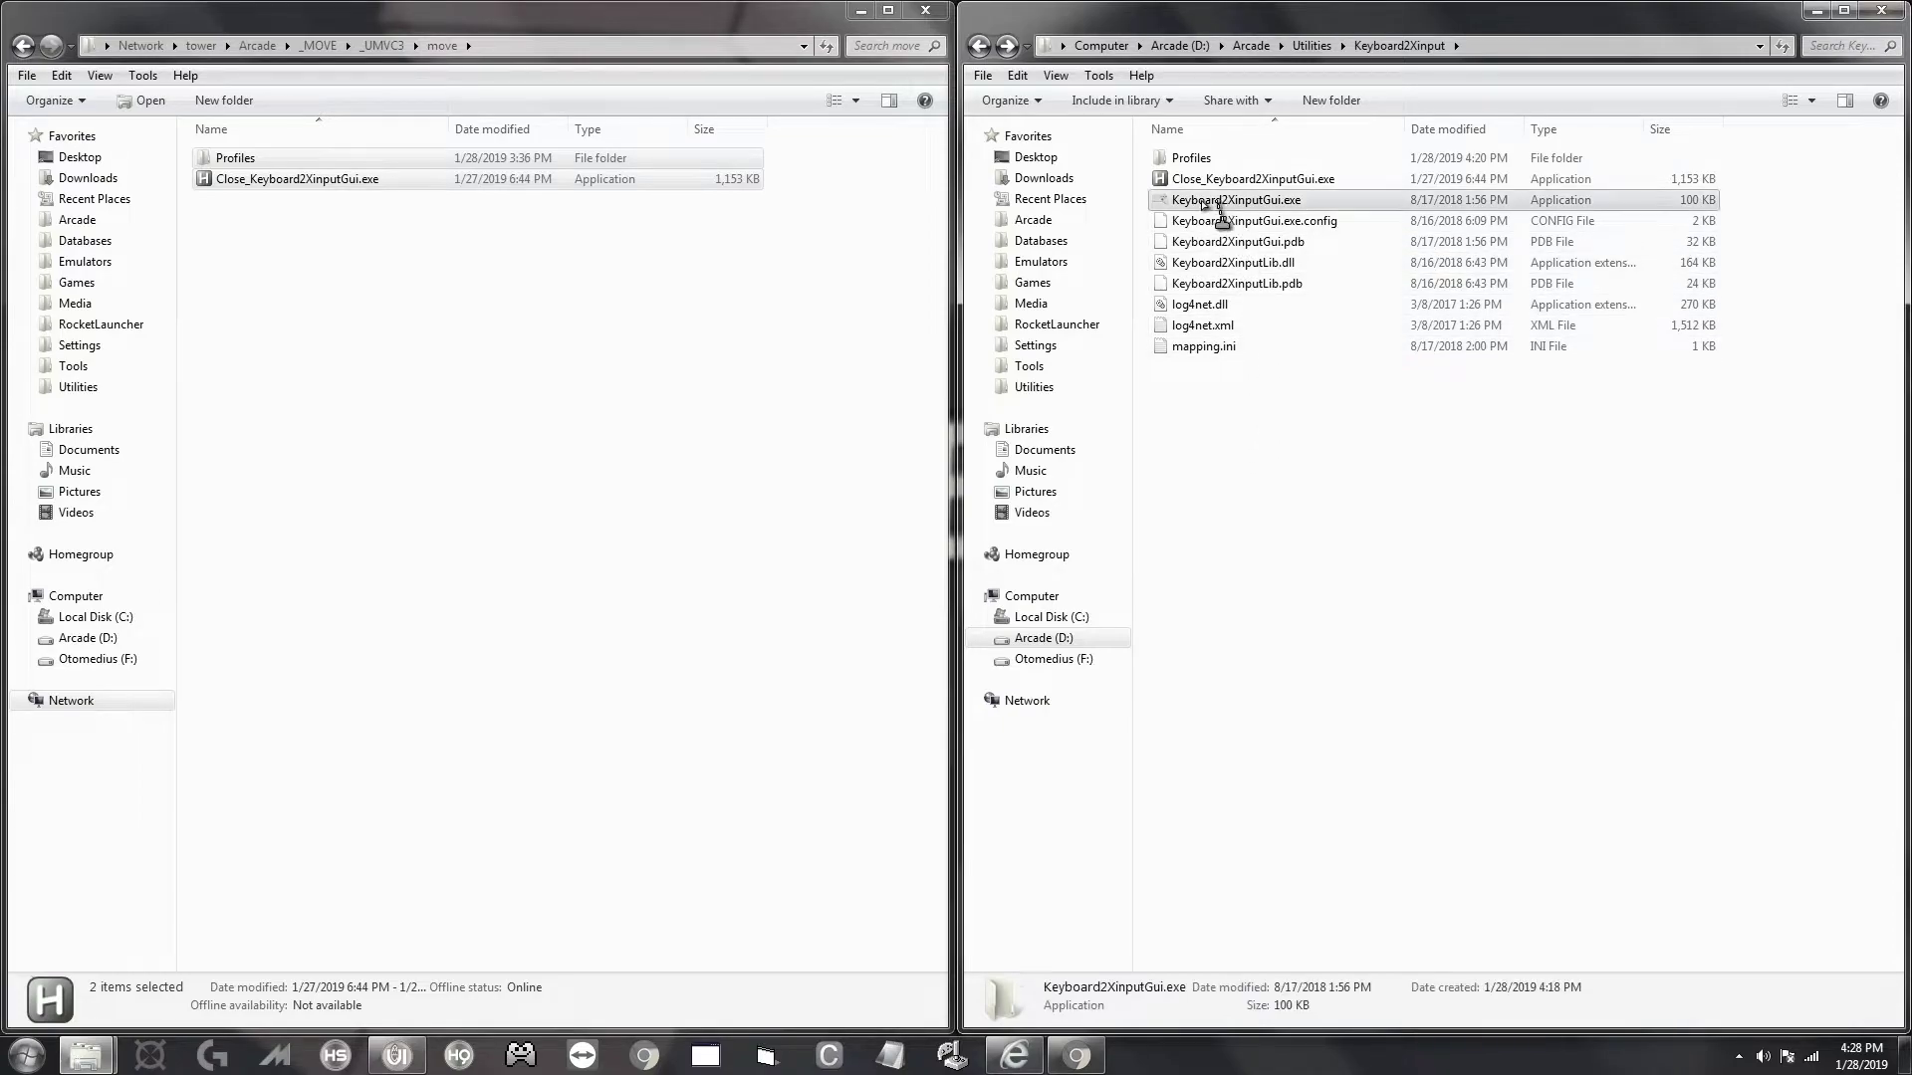
double_click(1285, 204)
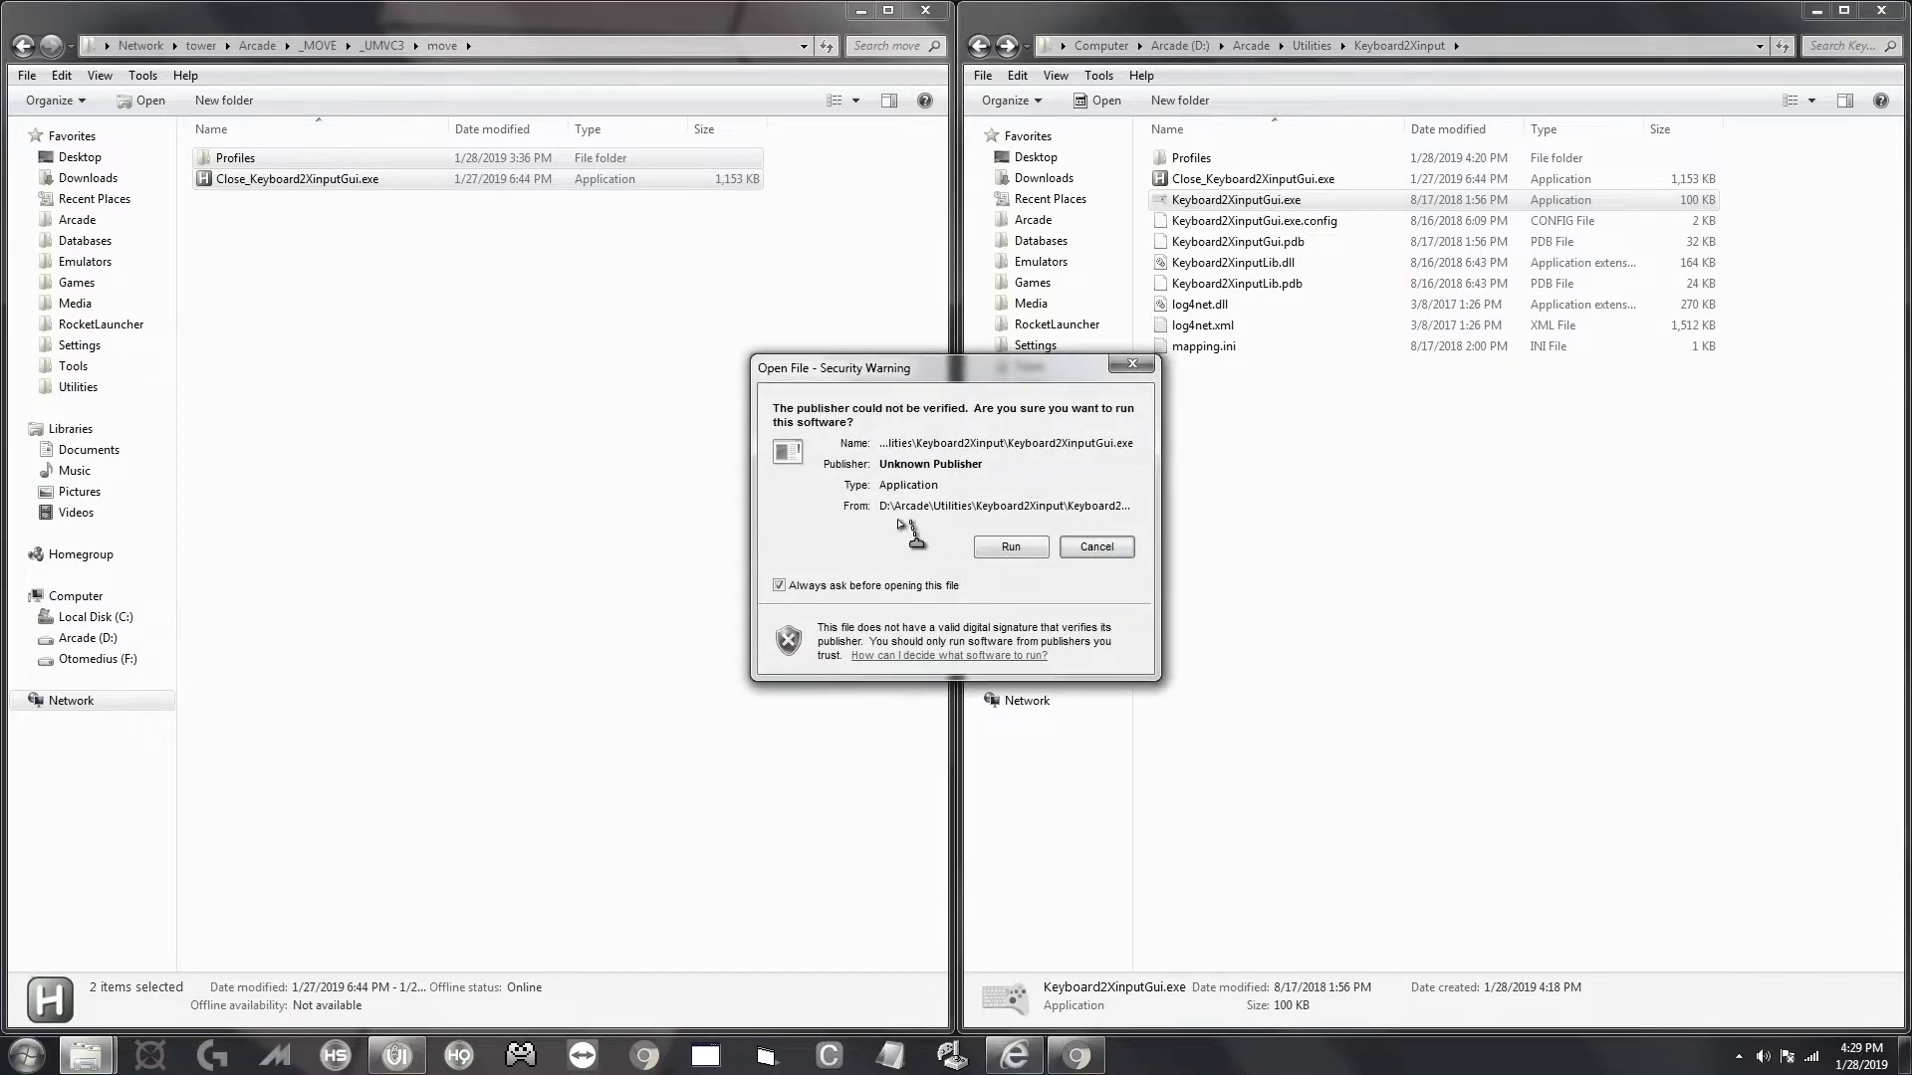
left_click(778, 586)
left_click(1011, 546)
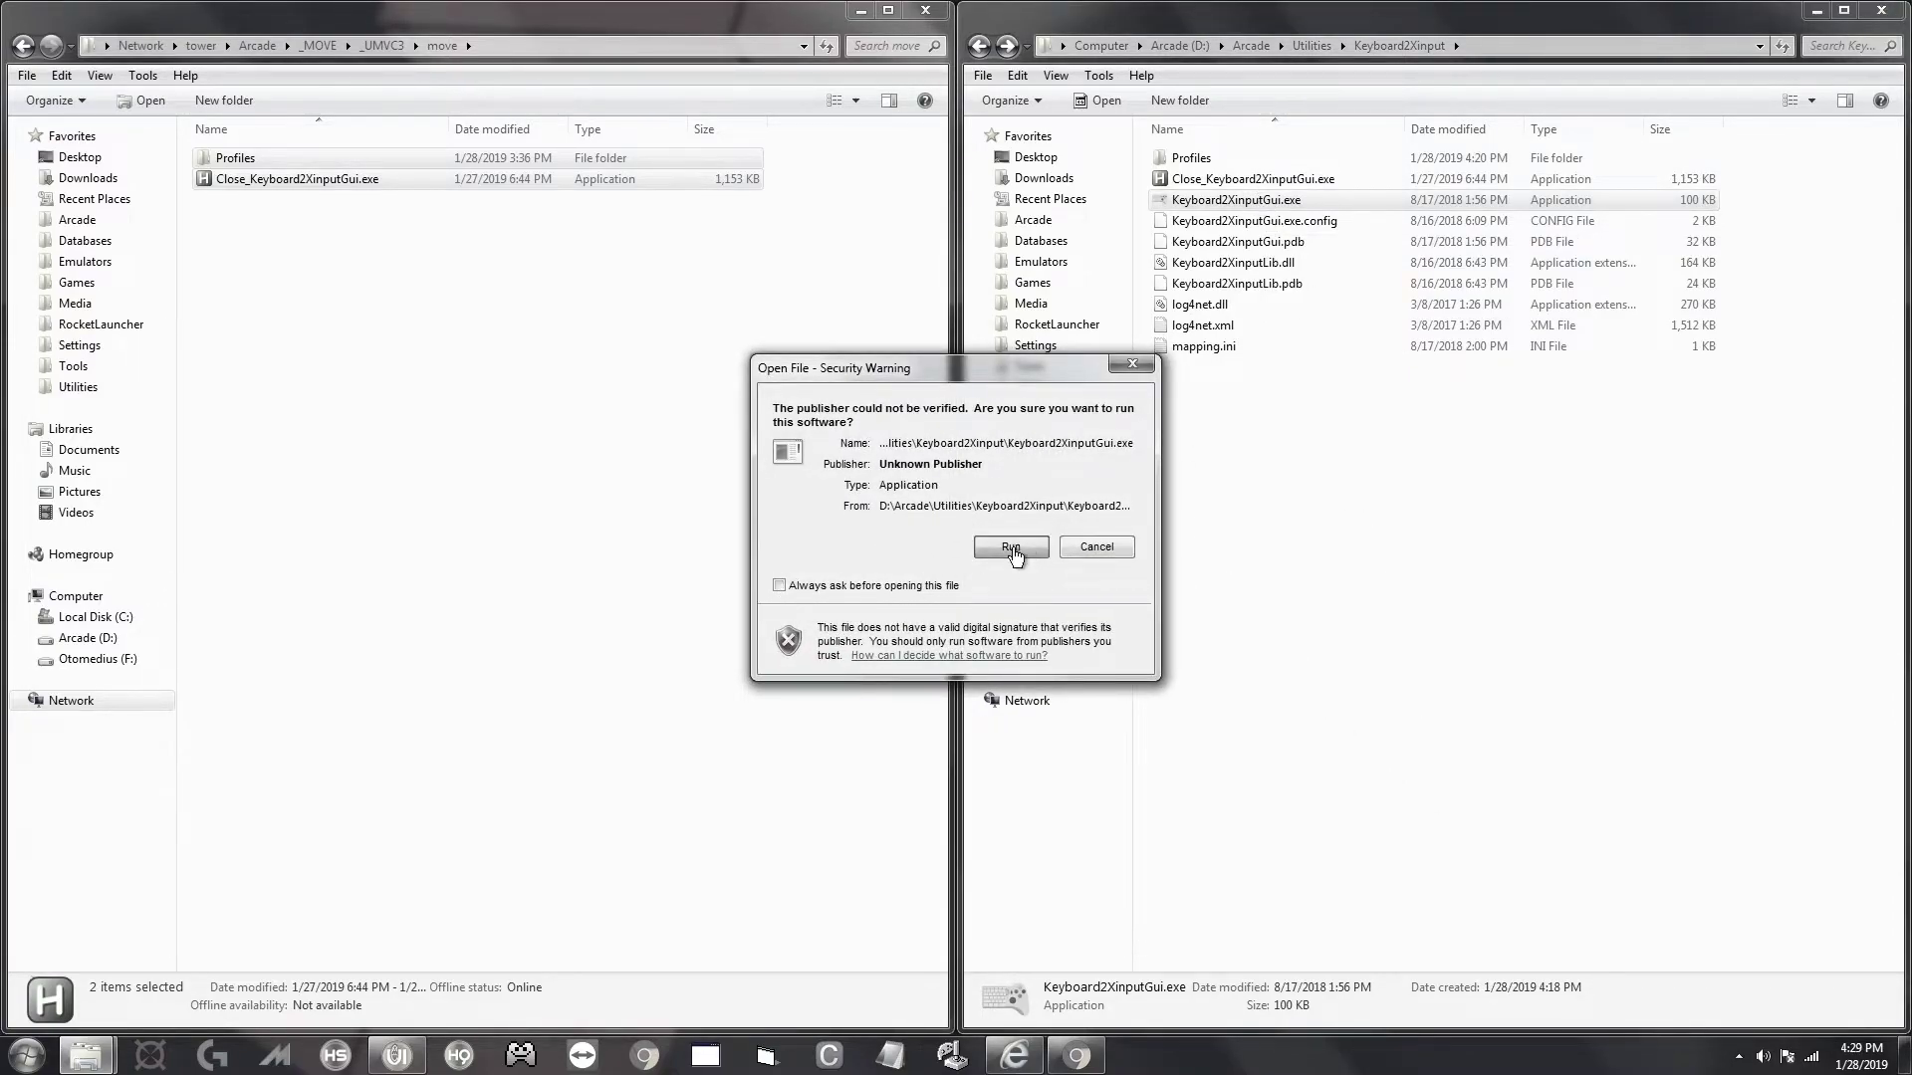
Check the hidden notification area icons for the Keyboard2Xinput program, moving the .NET Framework dialog out of the way.
left_click_drag(996, 453, 925, 508)
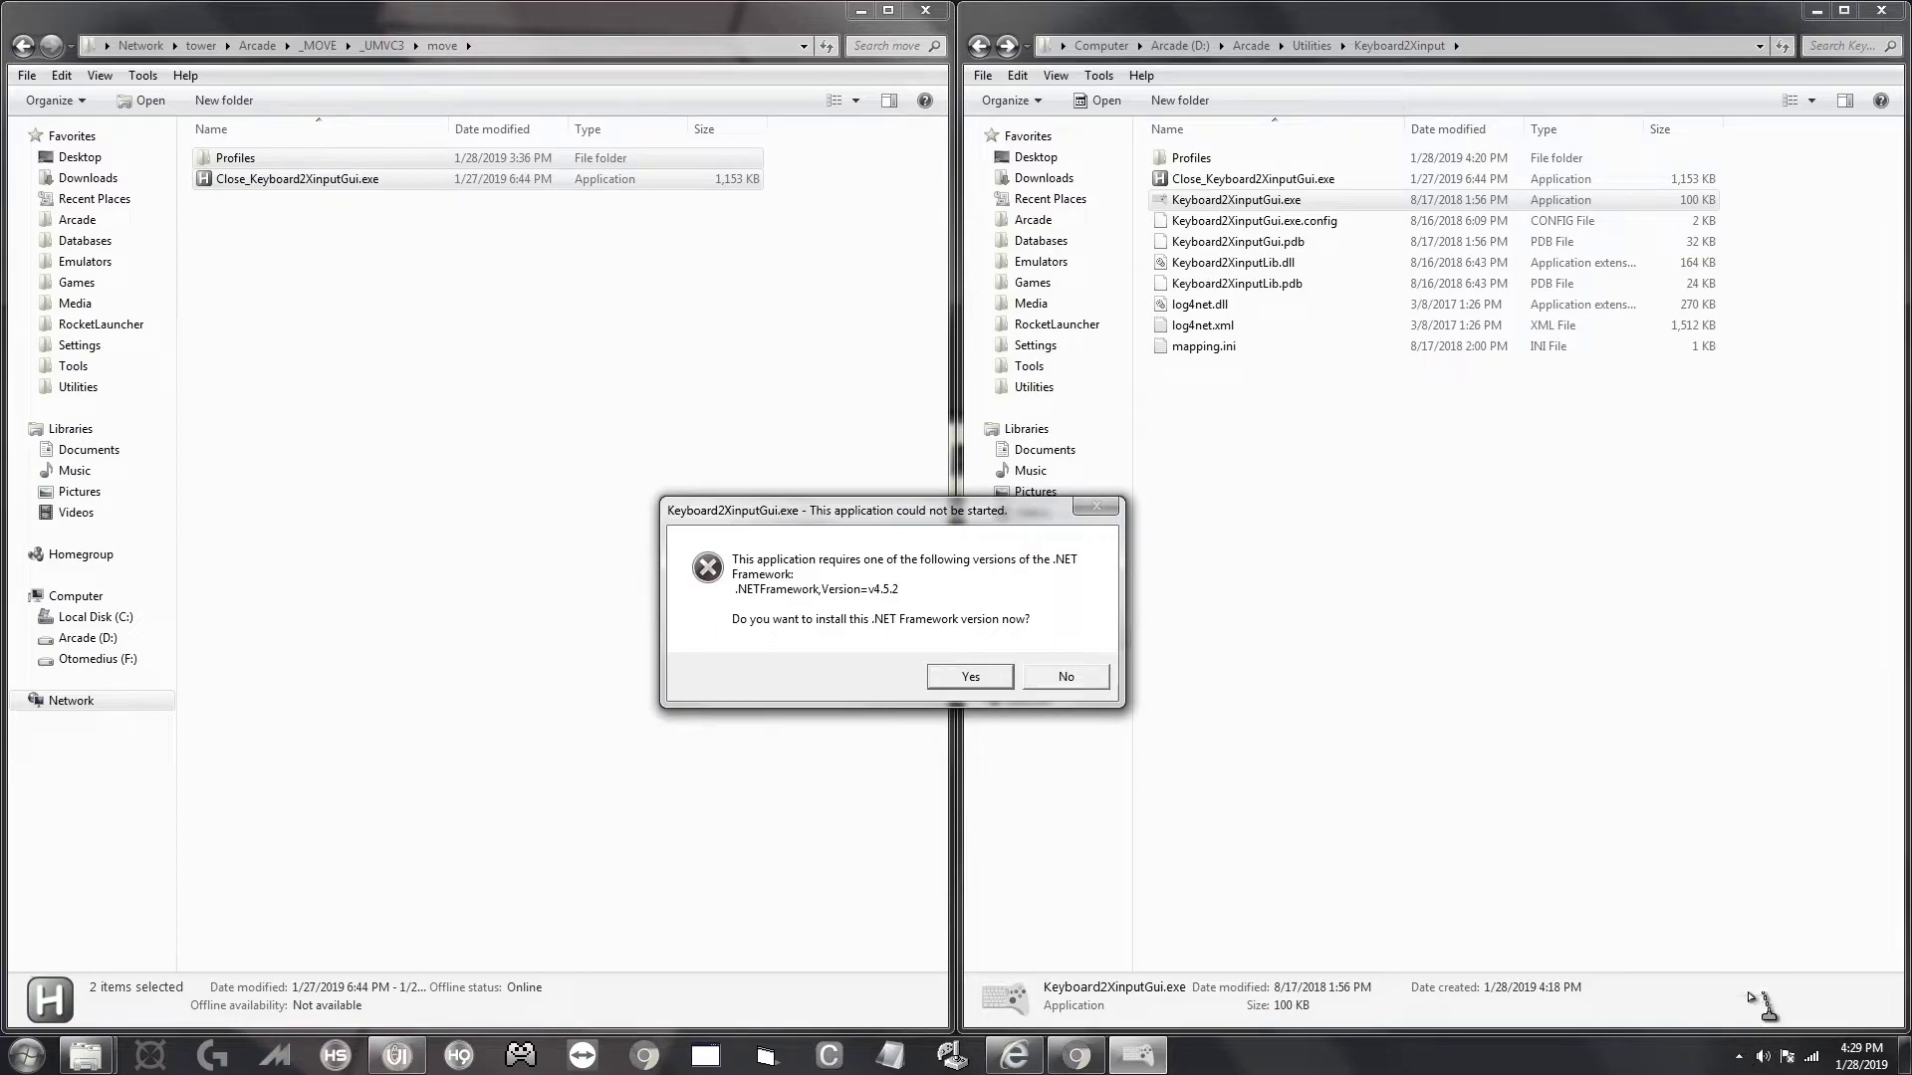
left_click(1742, 1060)
left_click(1757, 1066)
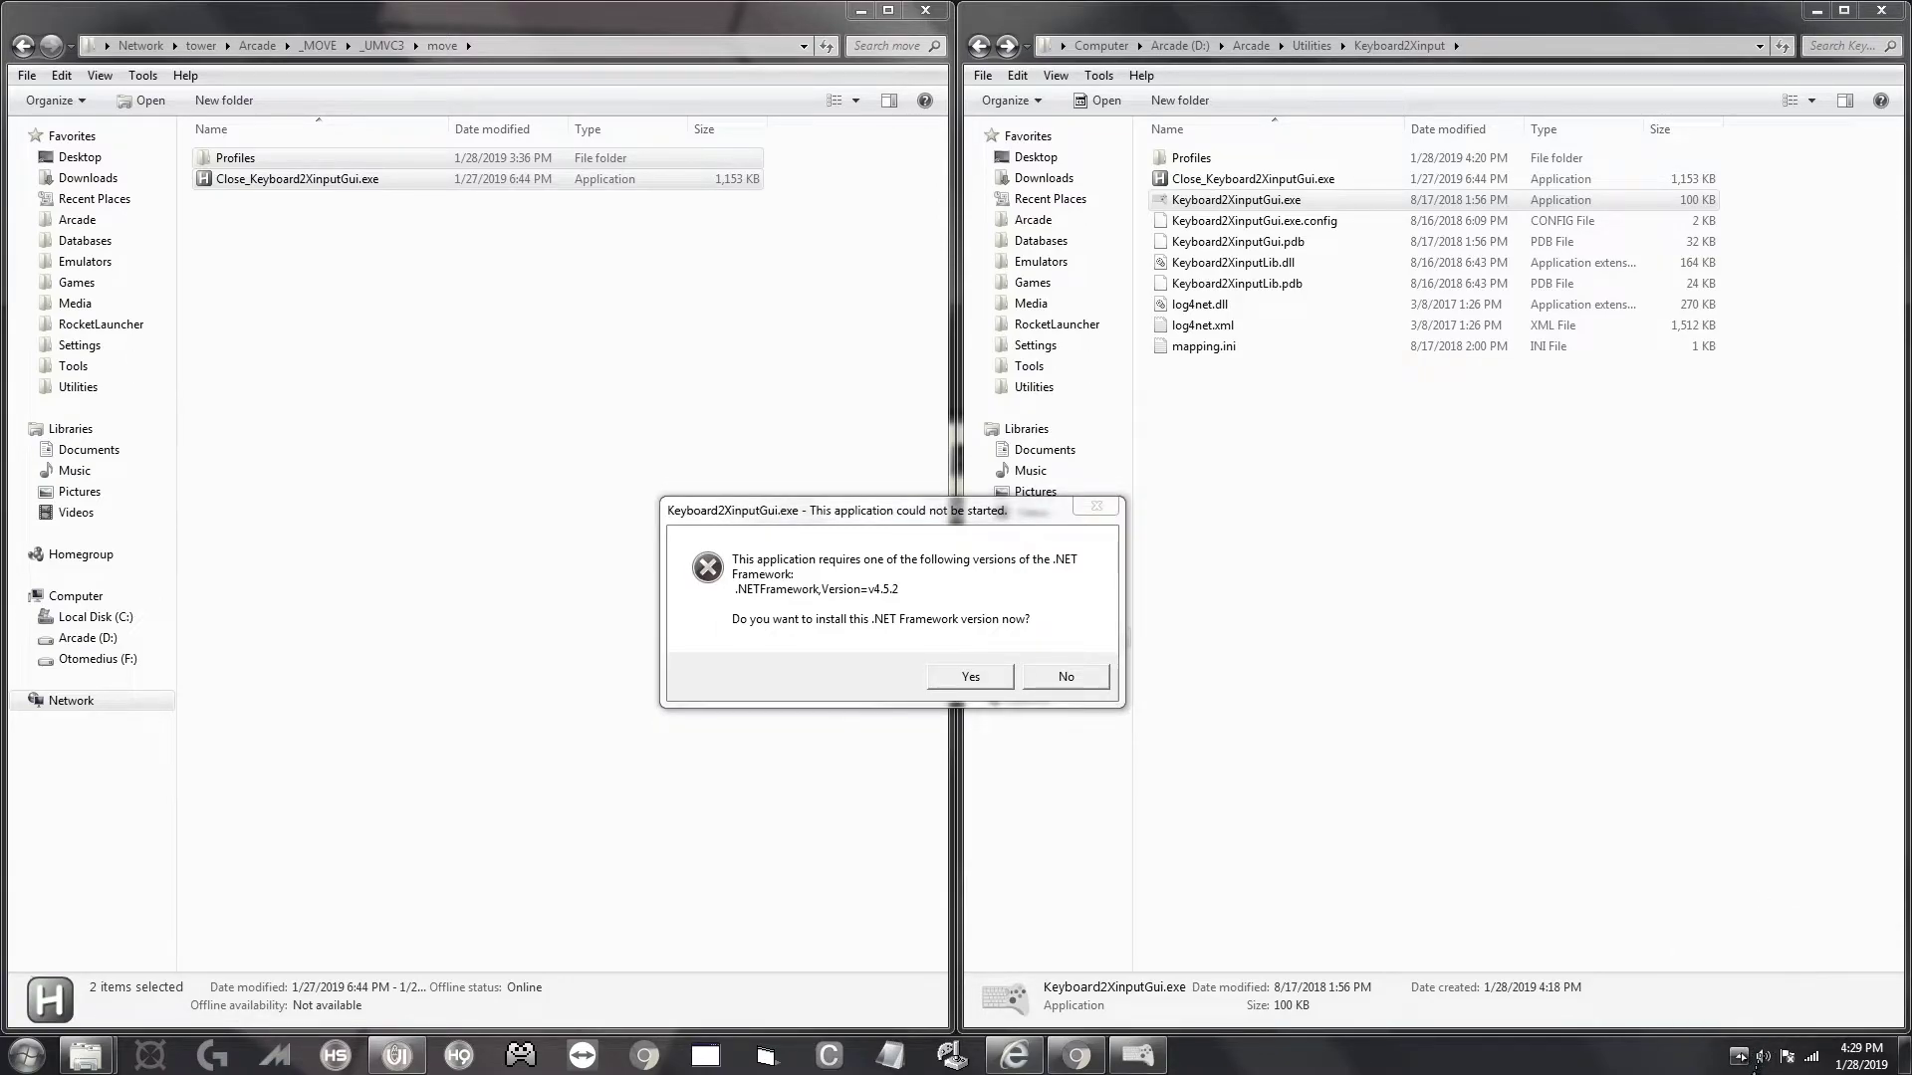
left_click(1741, 1062)
left_click(1738, 1066)
left_click_drag(1004, 516, 1020, 479)
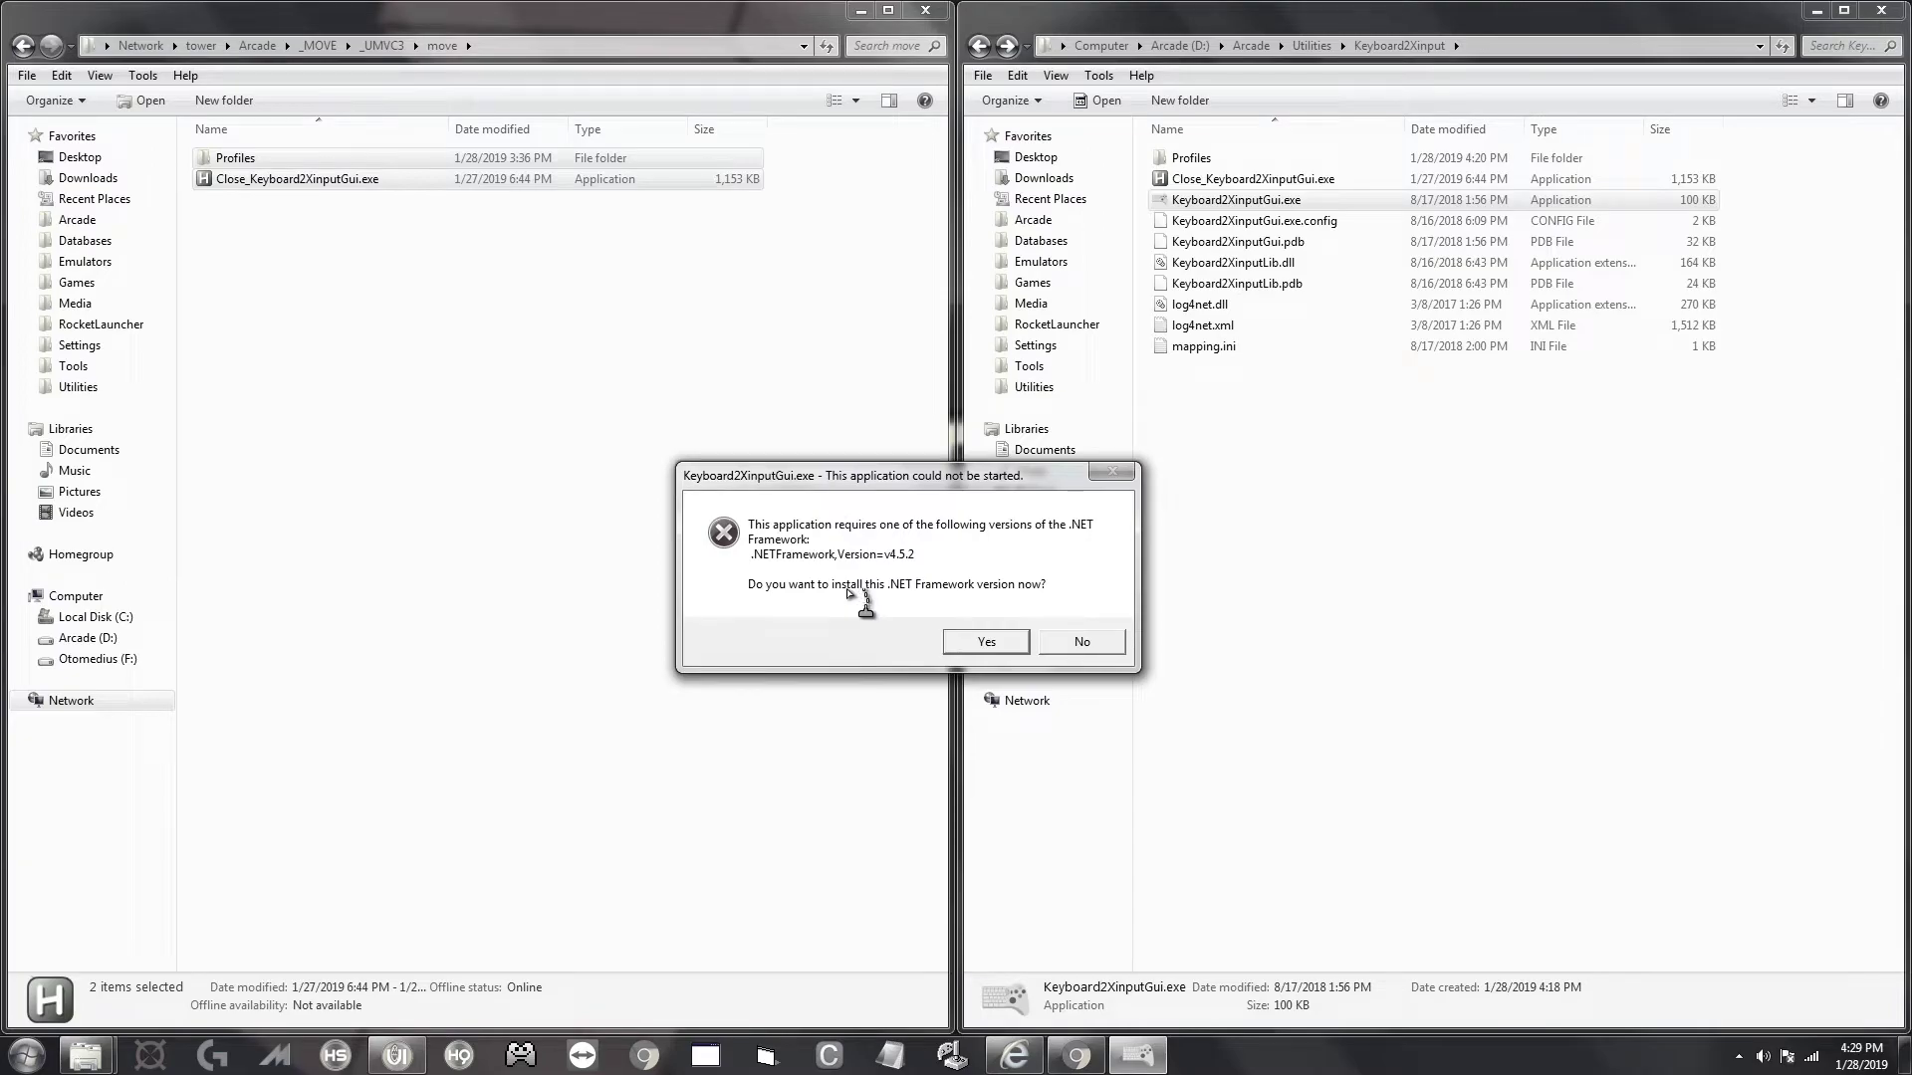
Agree to install the required .NET Framework, download version 4.7.2 from the Microsoft page, and run its web installer.
left_click(983, 643)
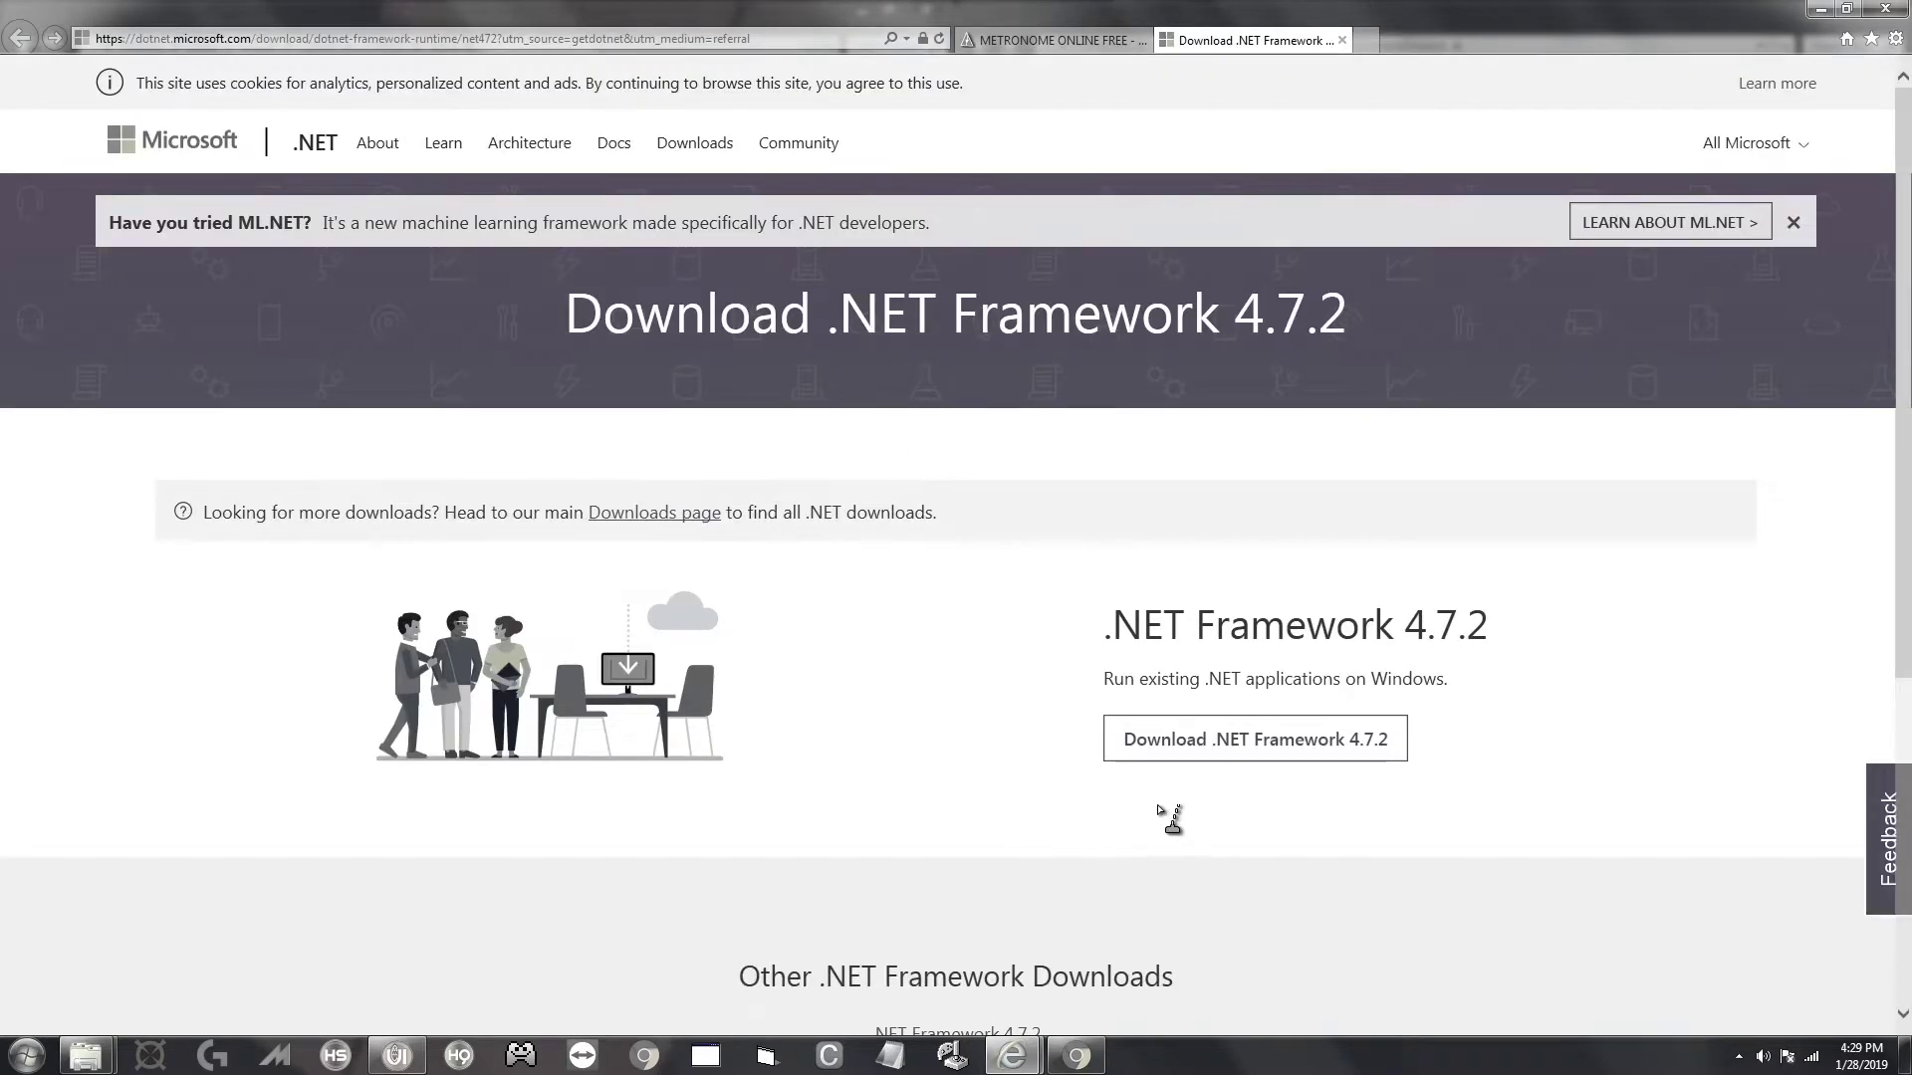
left_click(1205, 749)
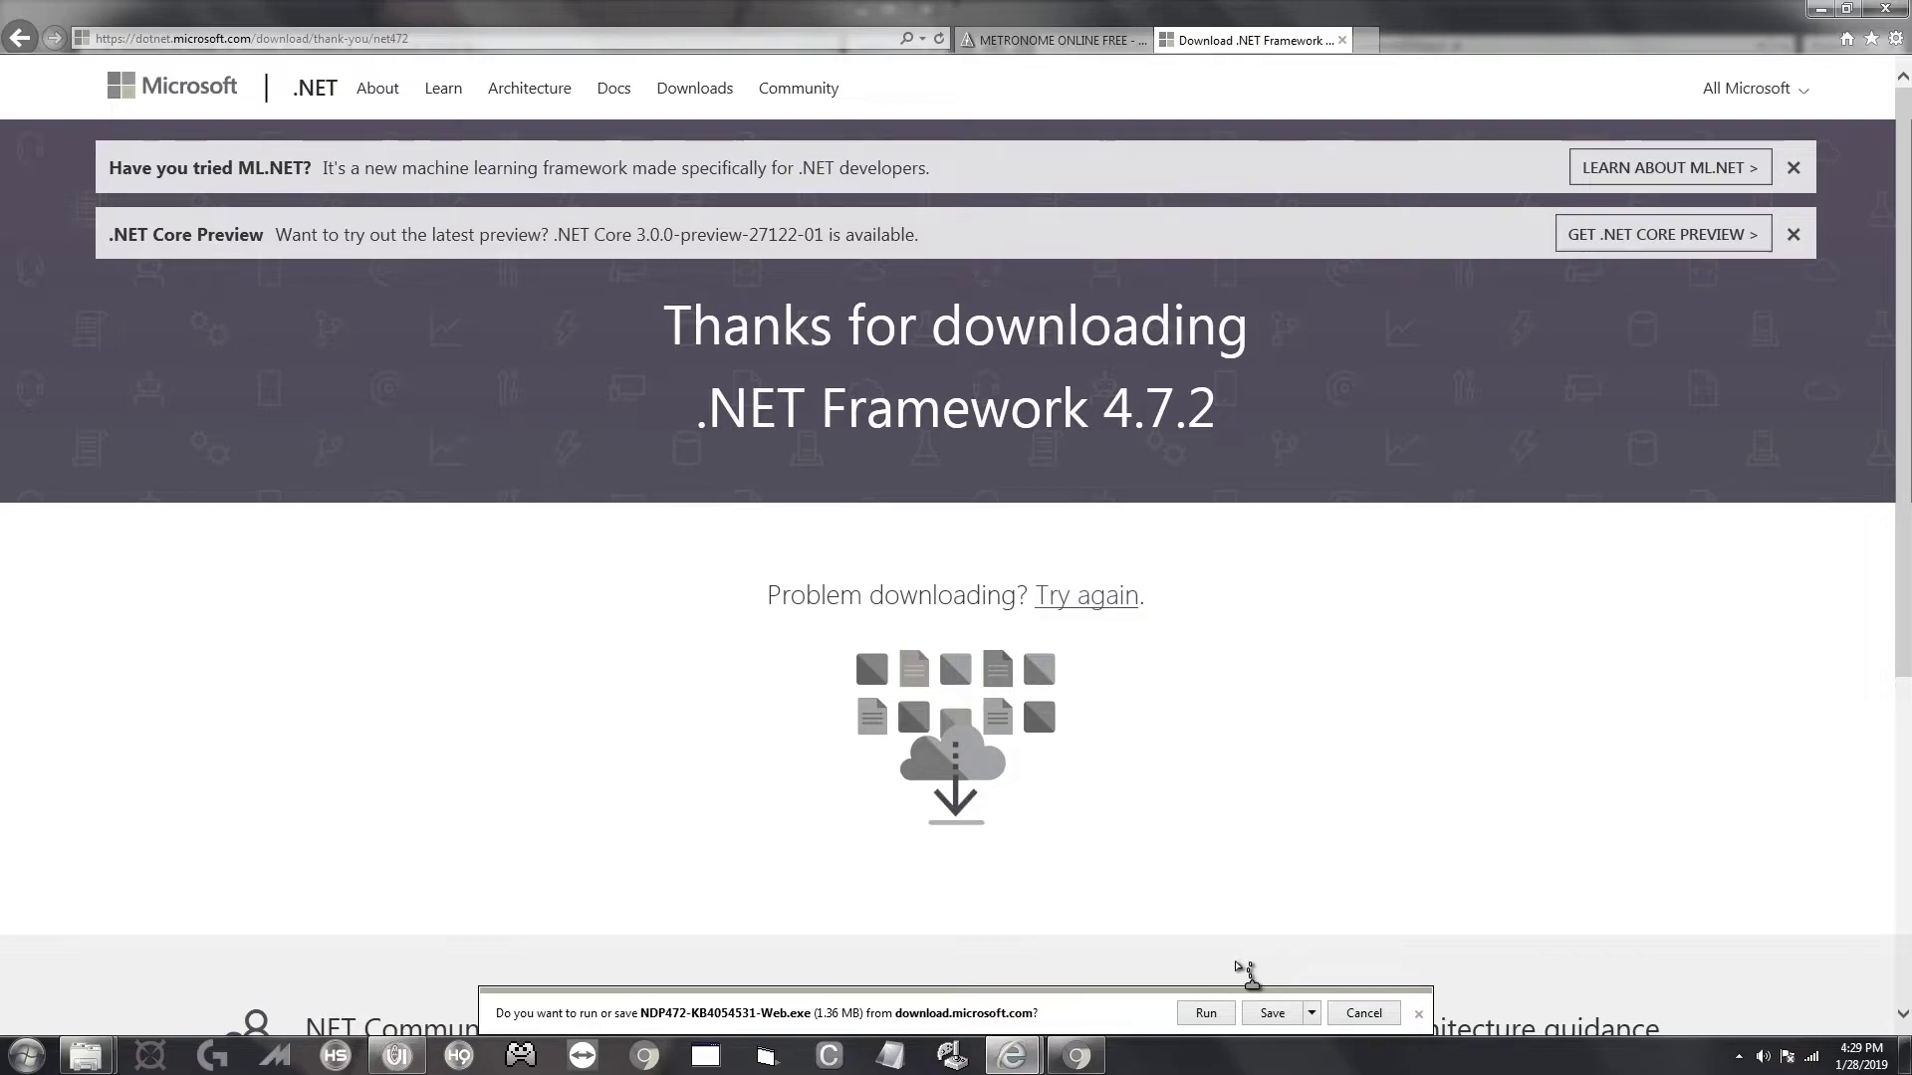
left_click(1206, 1013)
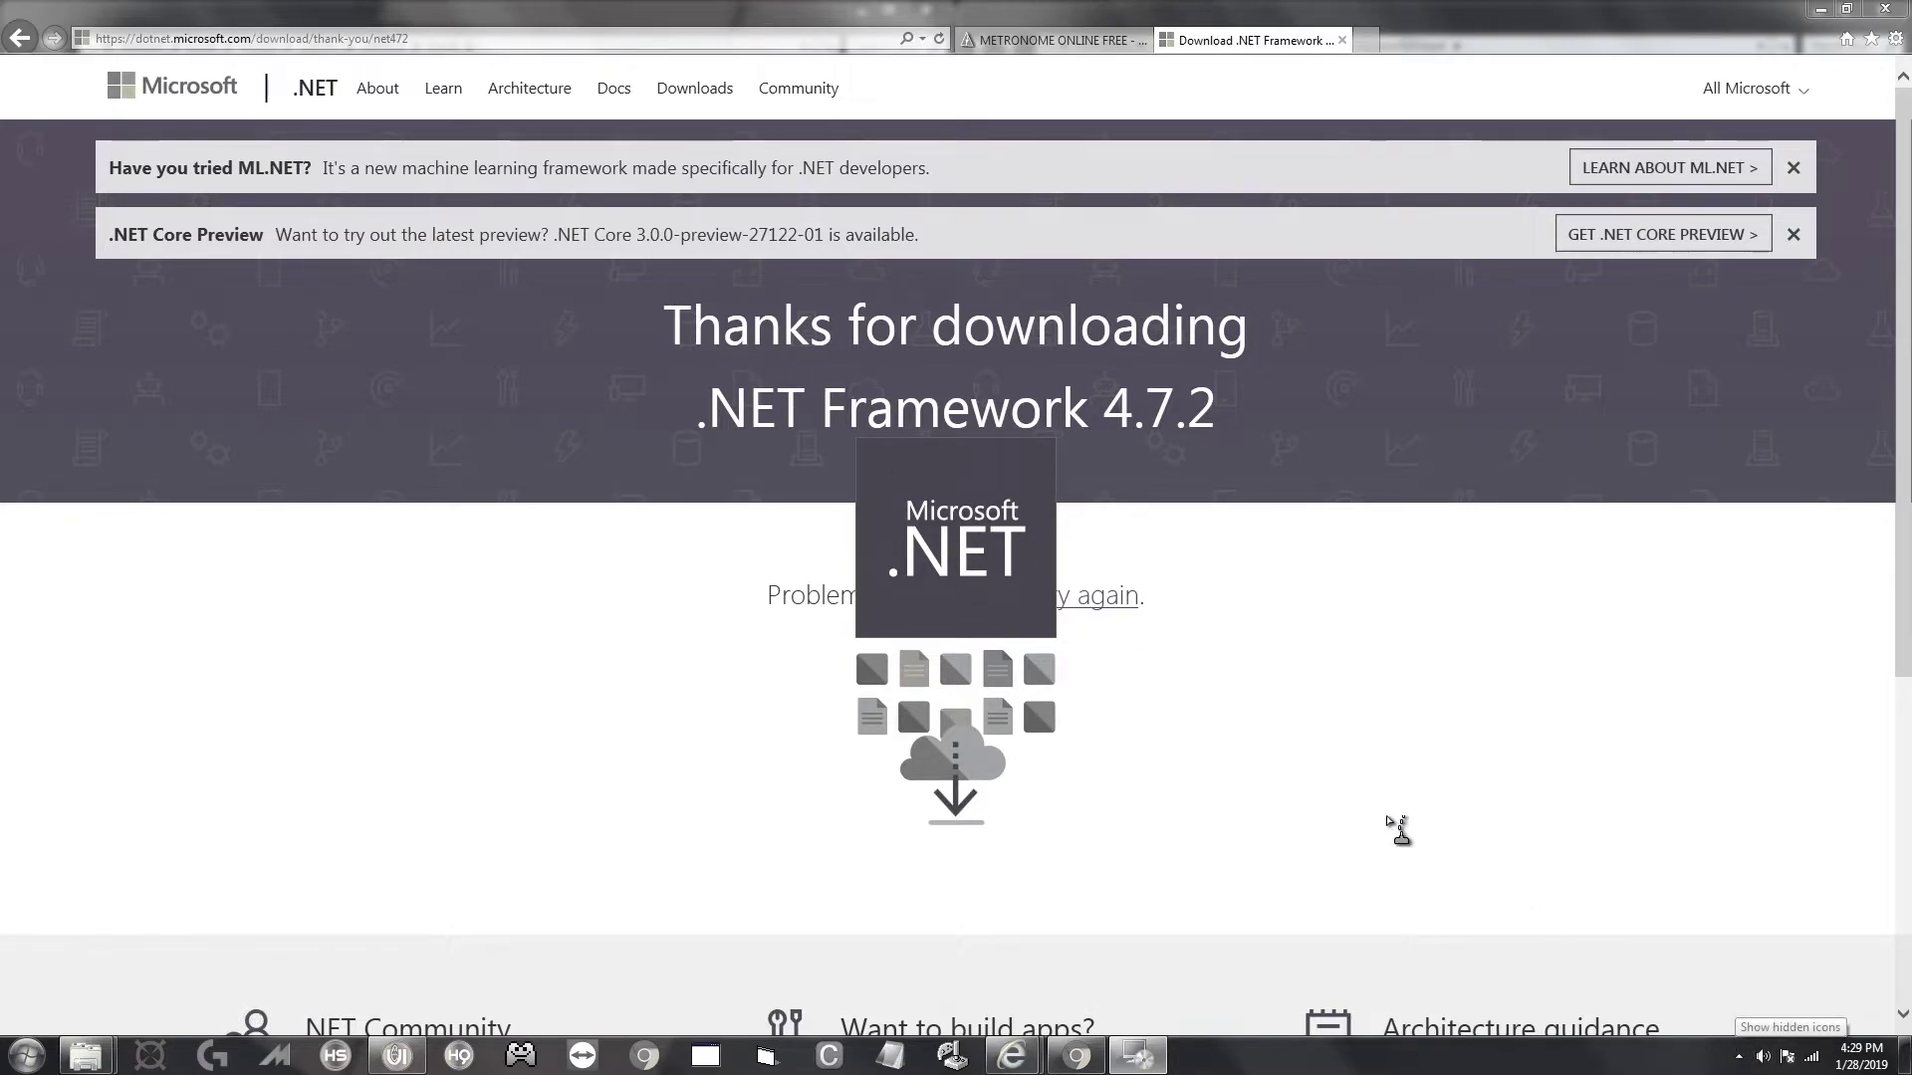
Minimize the browser, accept the .NET Framework 4.7.2 license terms, and start the installation.
left_click(1819, 9)
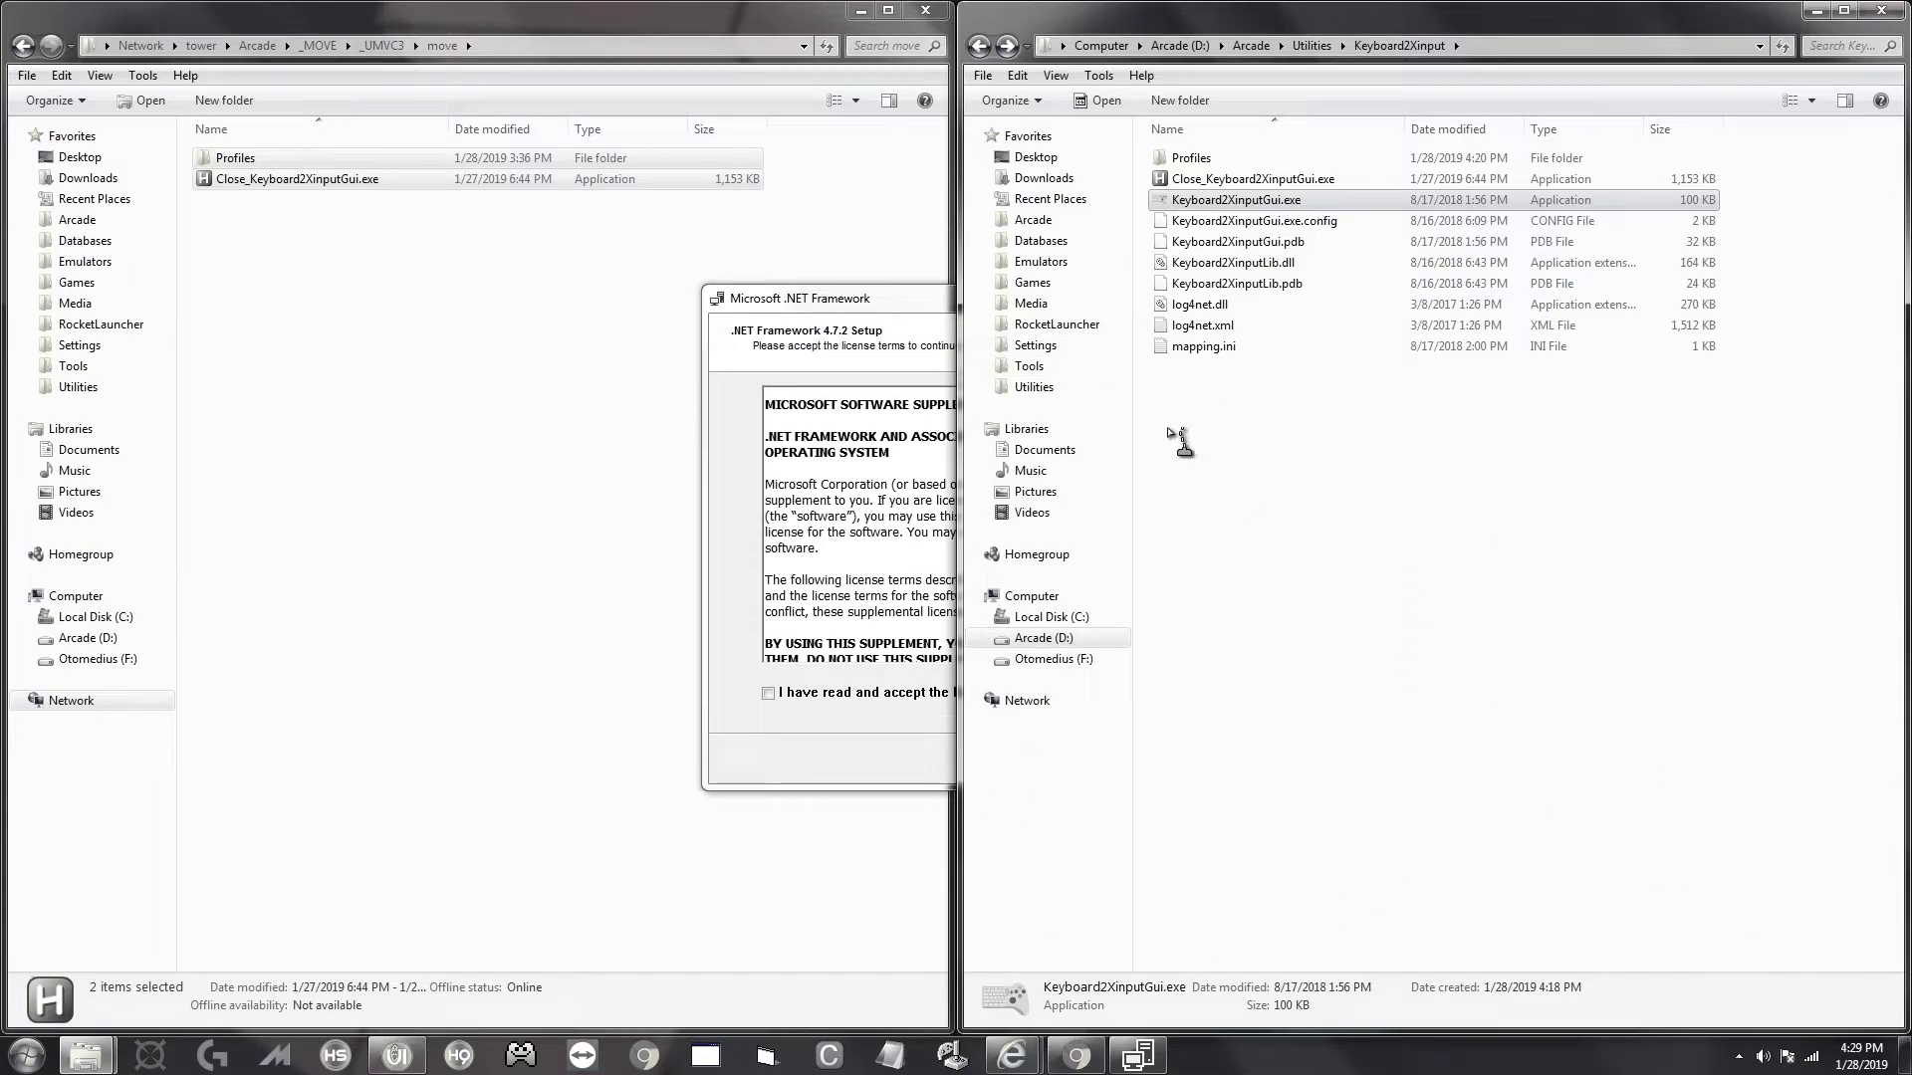
left_click(1739, 1057)
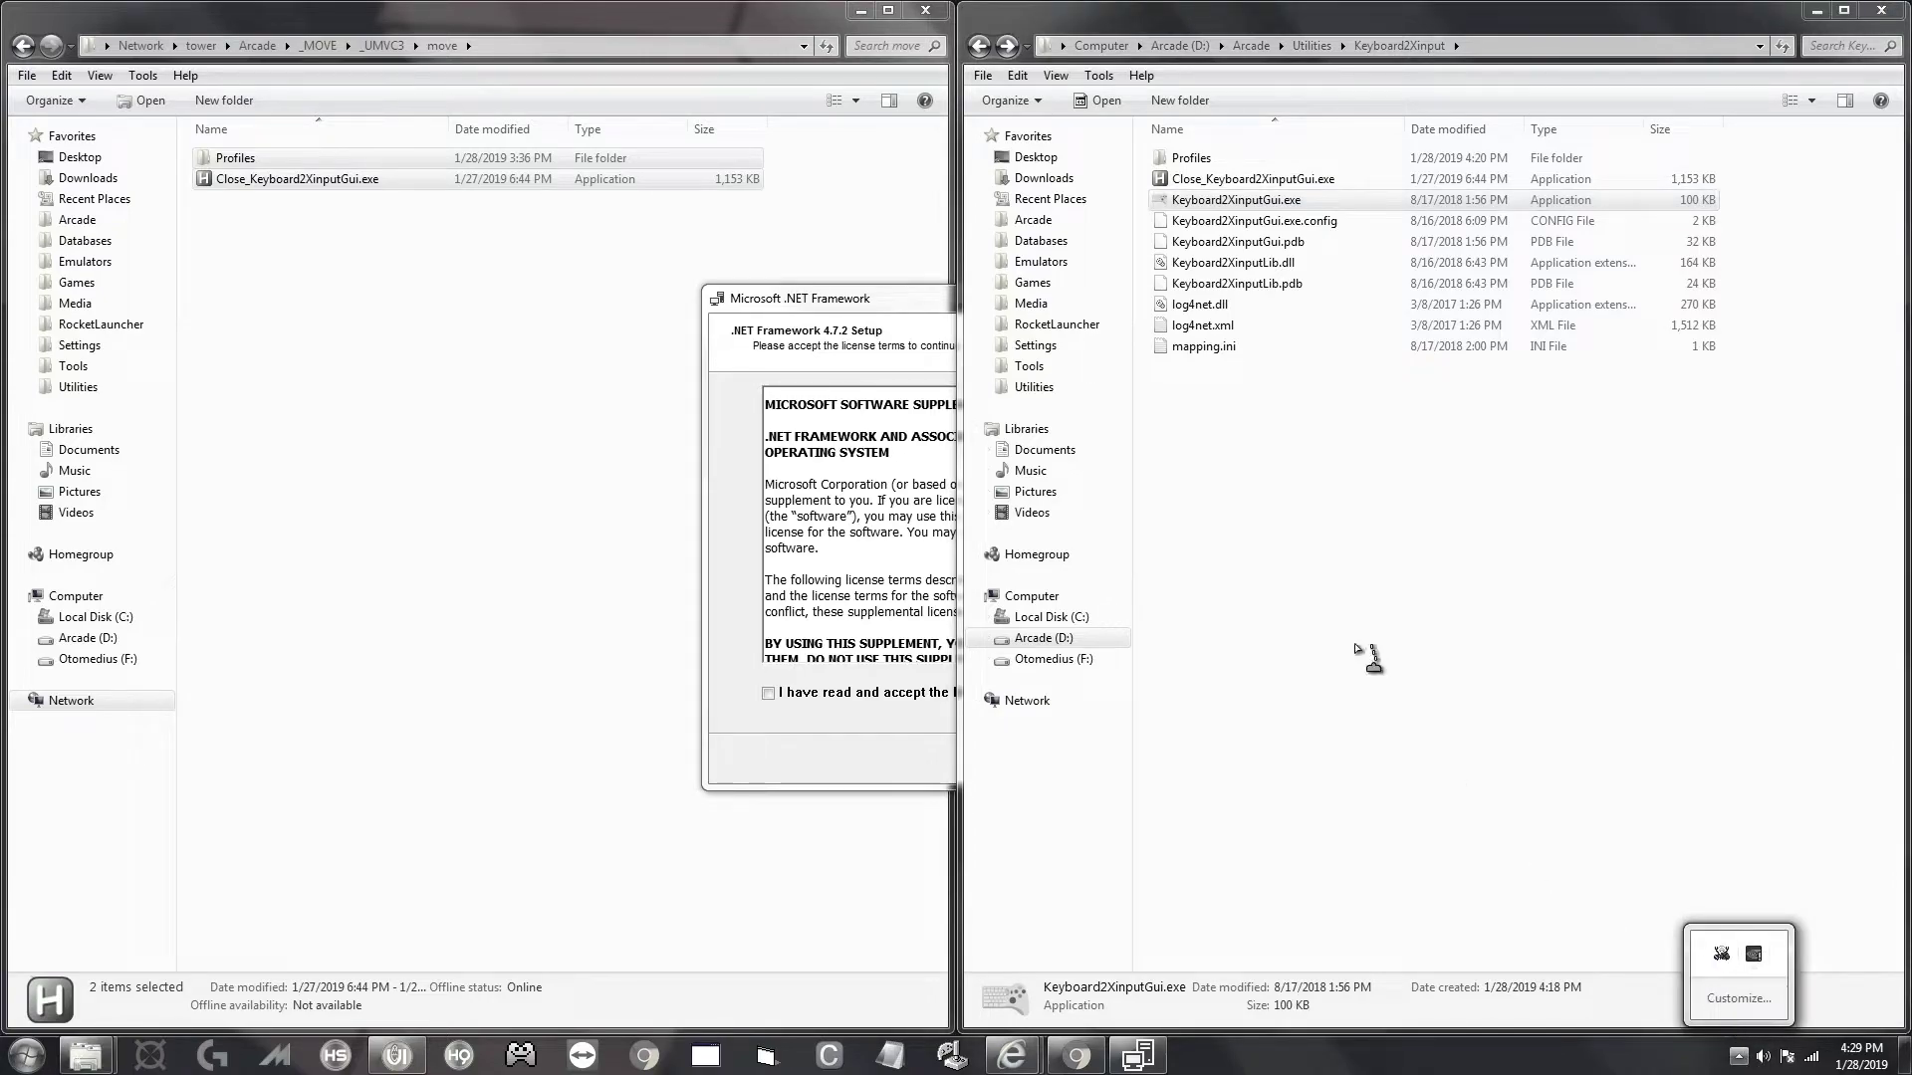
left_click(1270, 348)
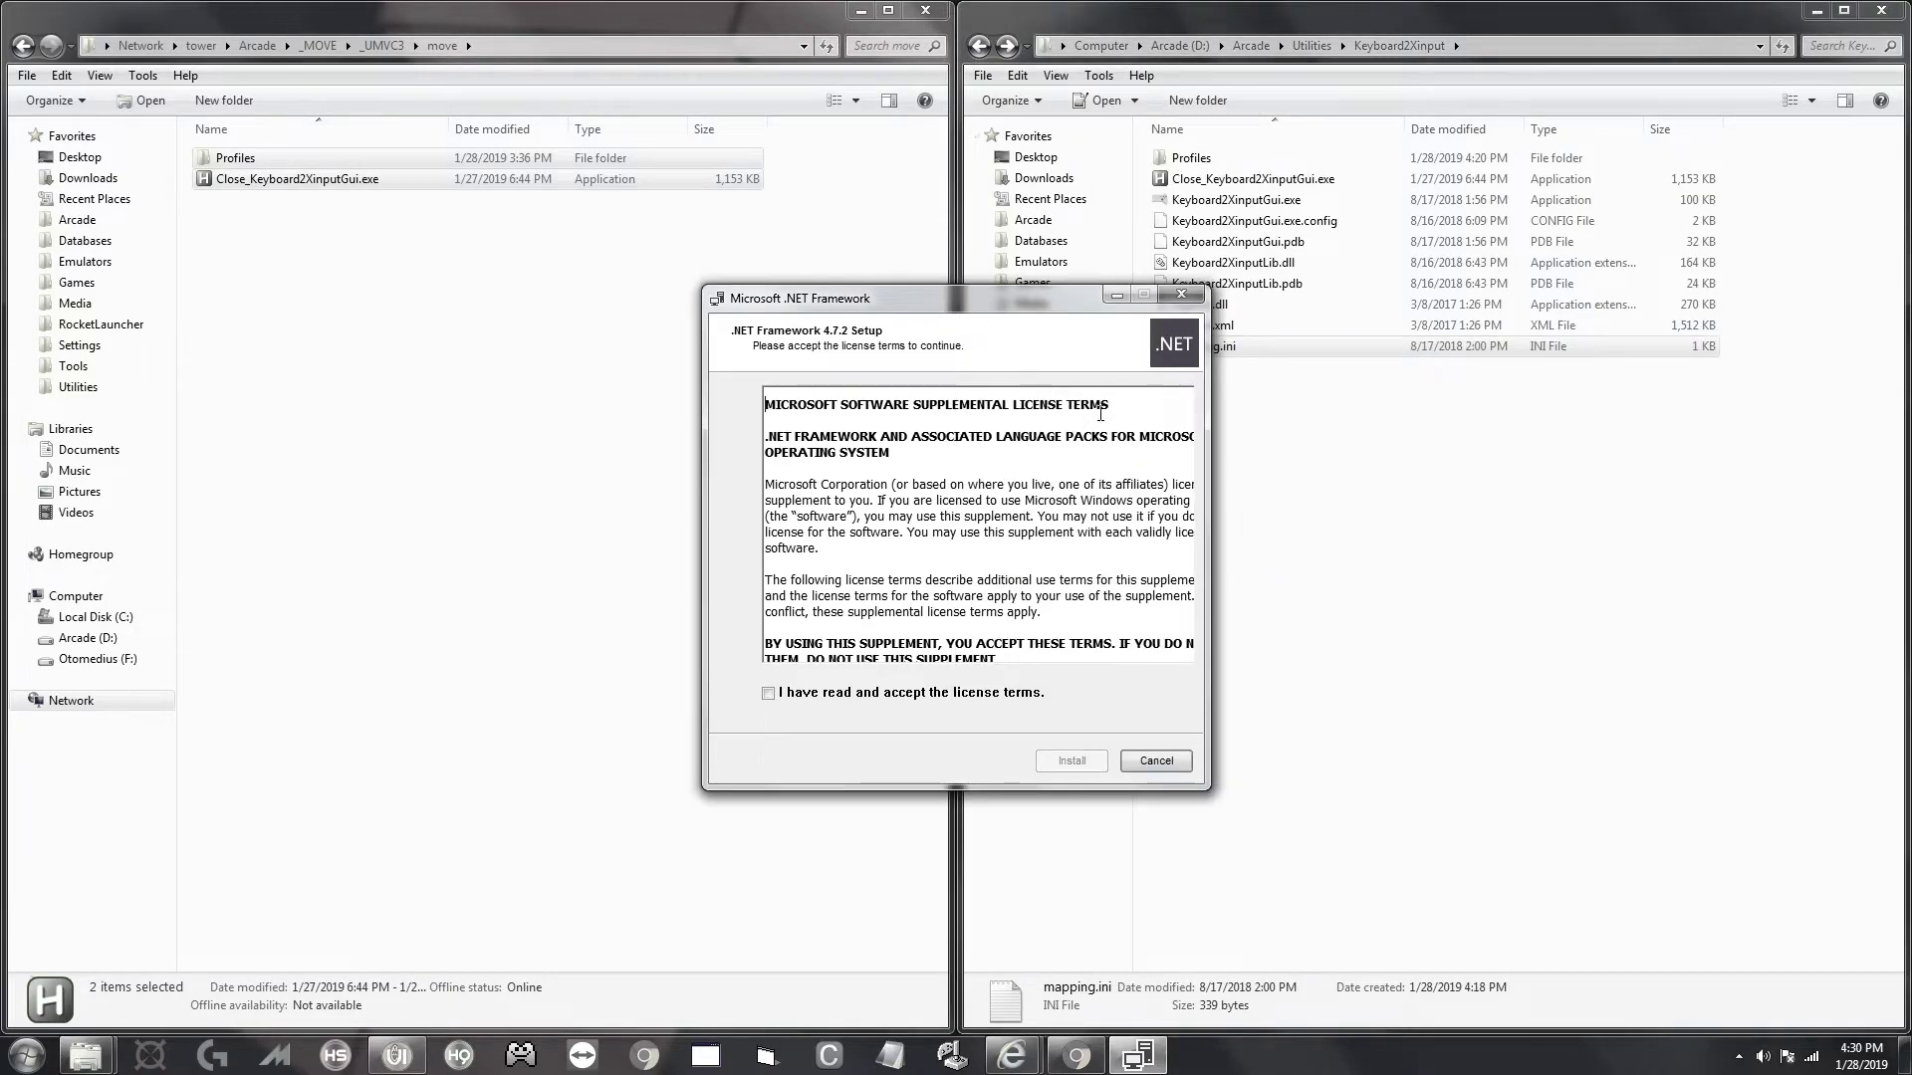
left_click(788, 694)
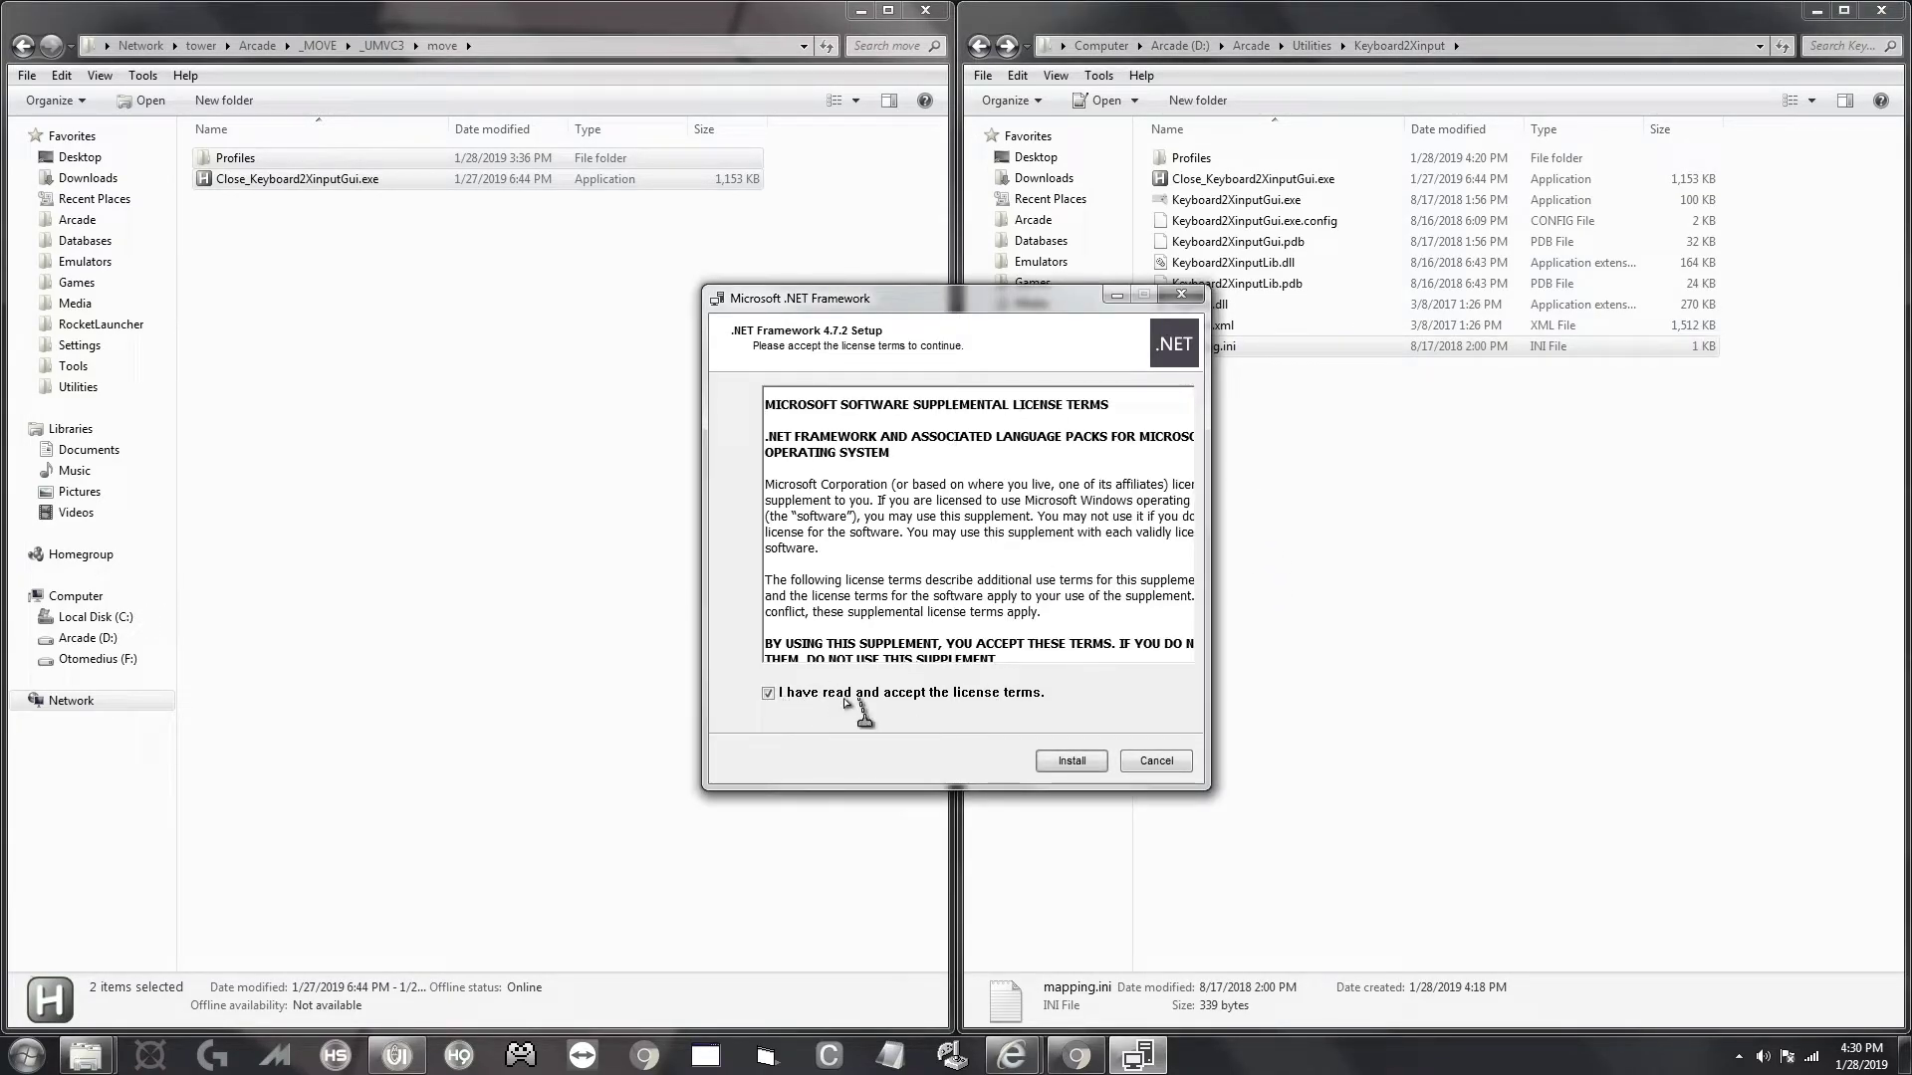
left_click(1070, 763)
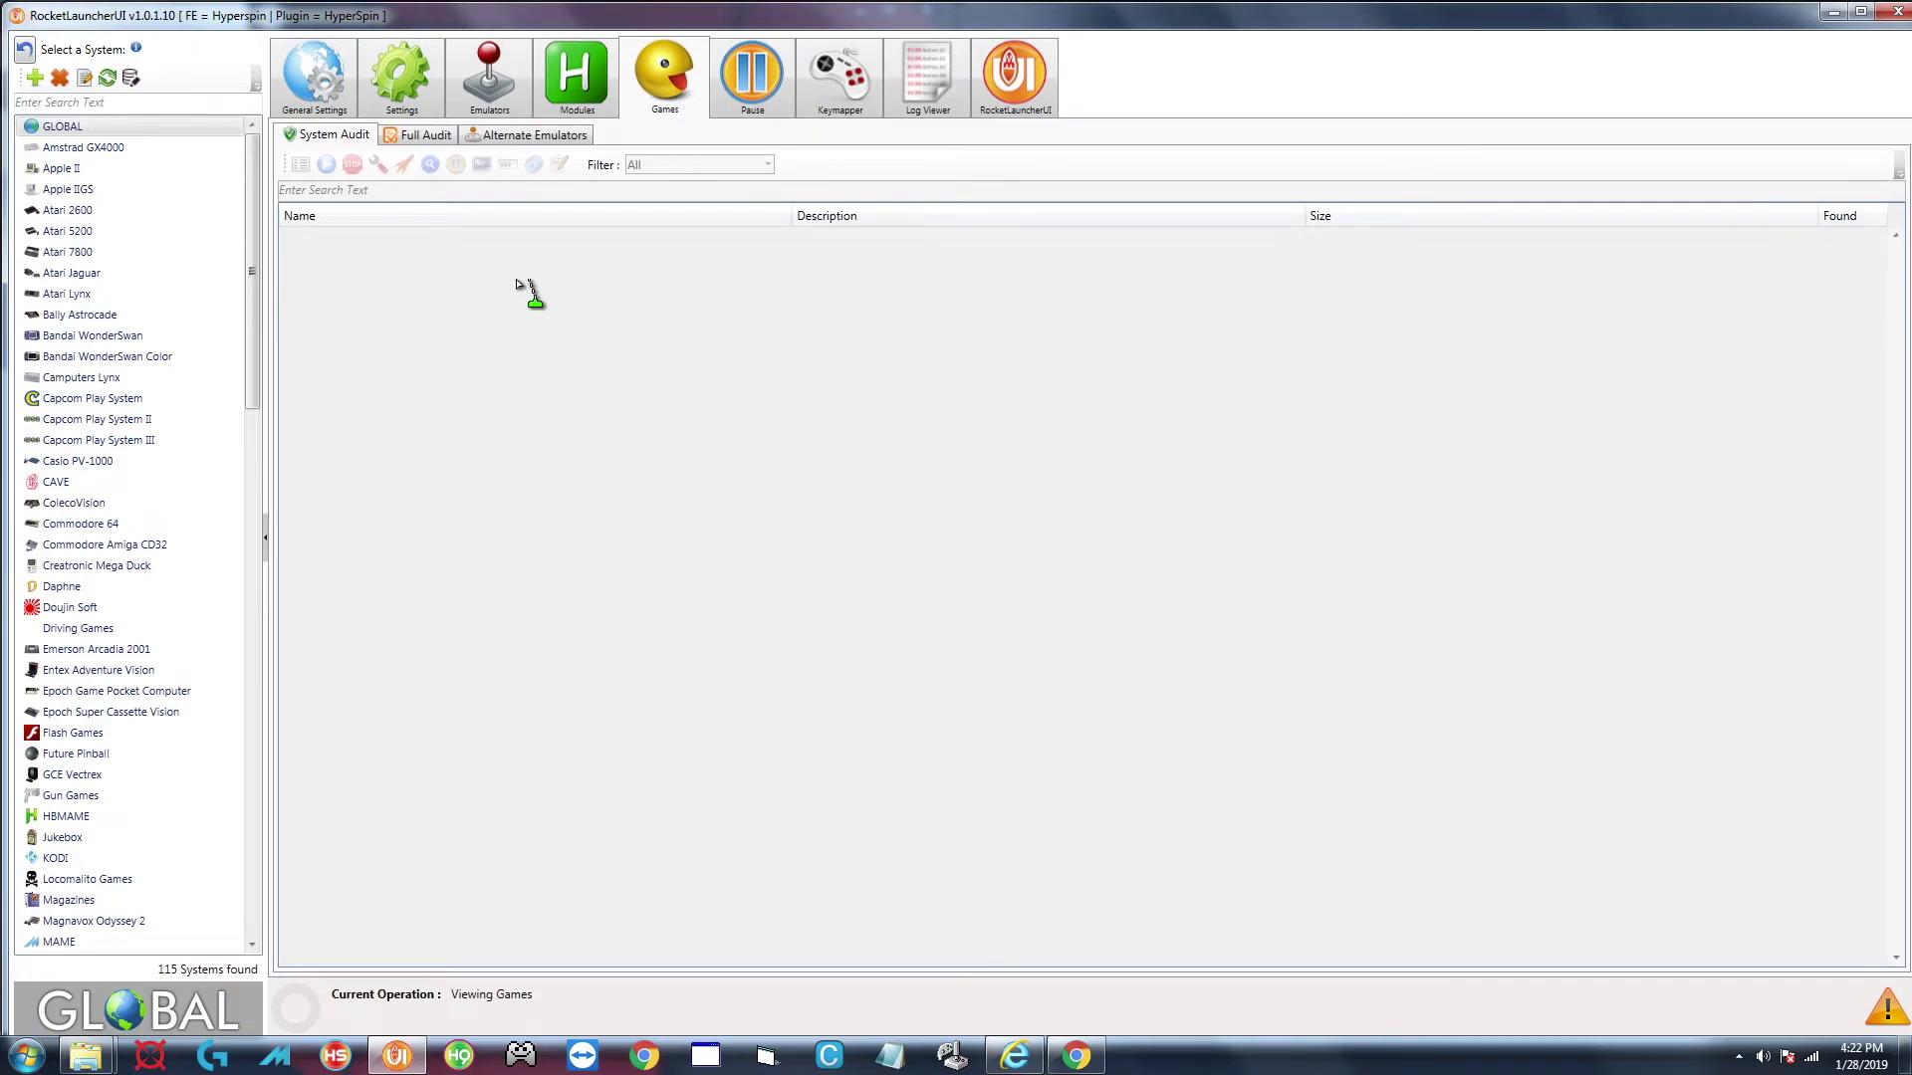
Filter the systems list by "pc" and select the PC Games system.
left_click(72, 91)
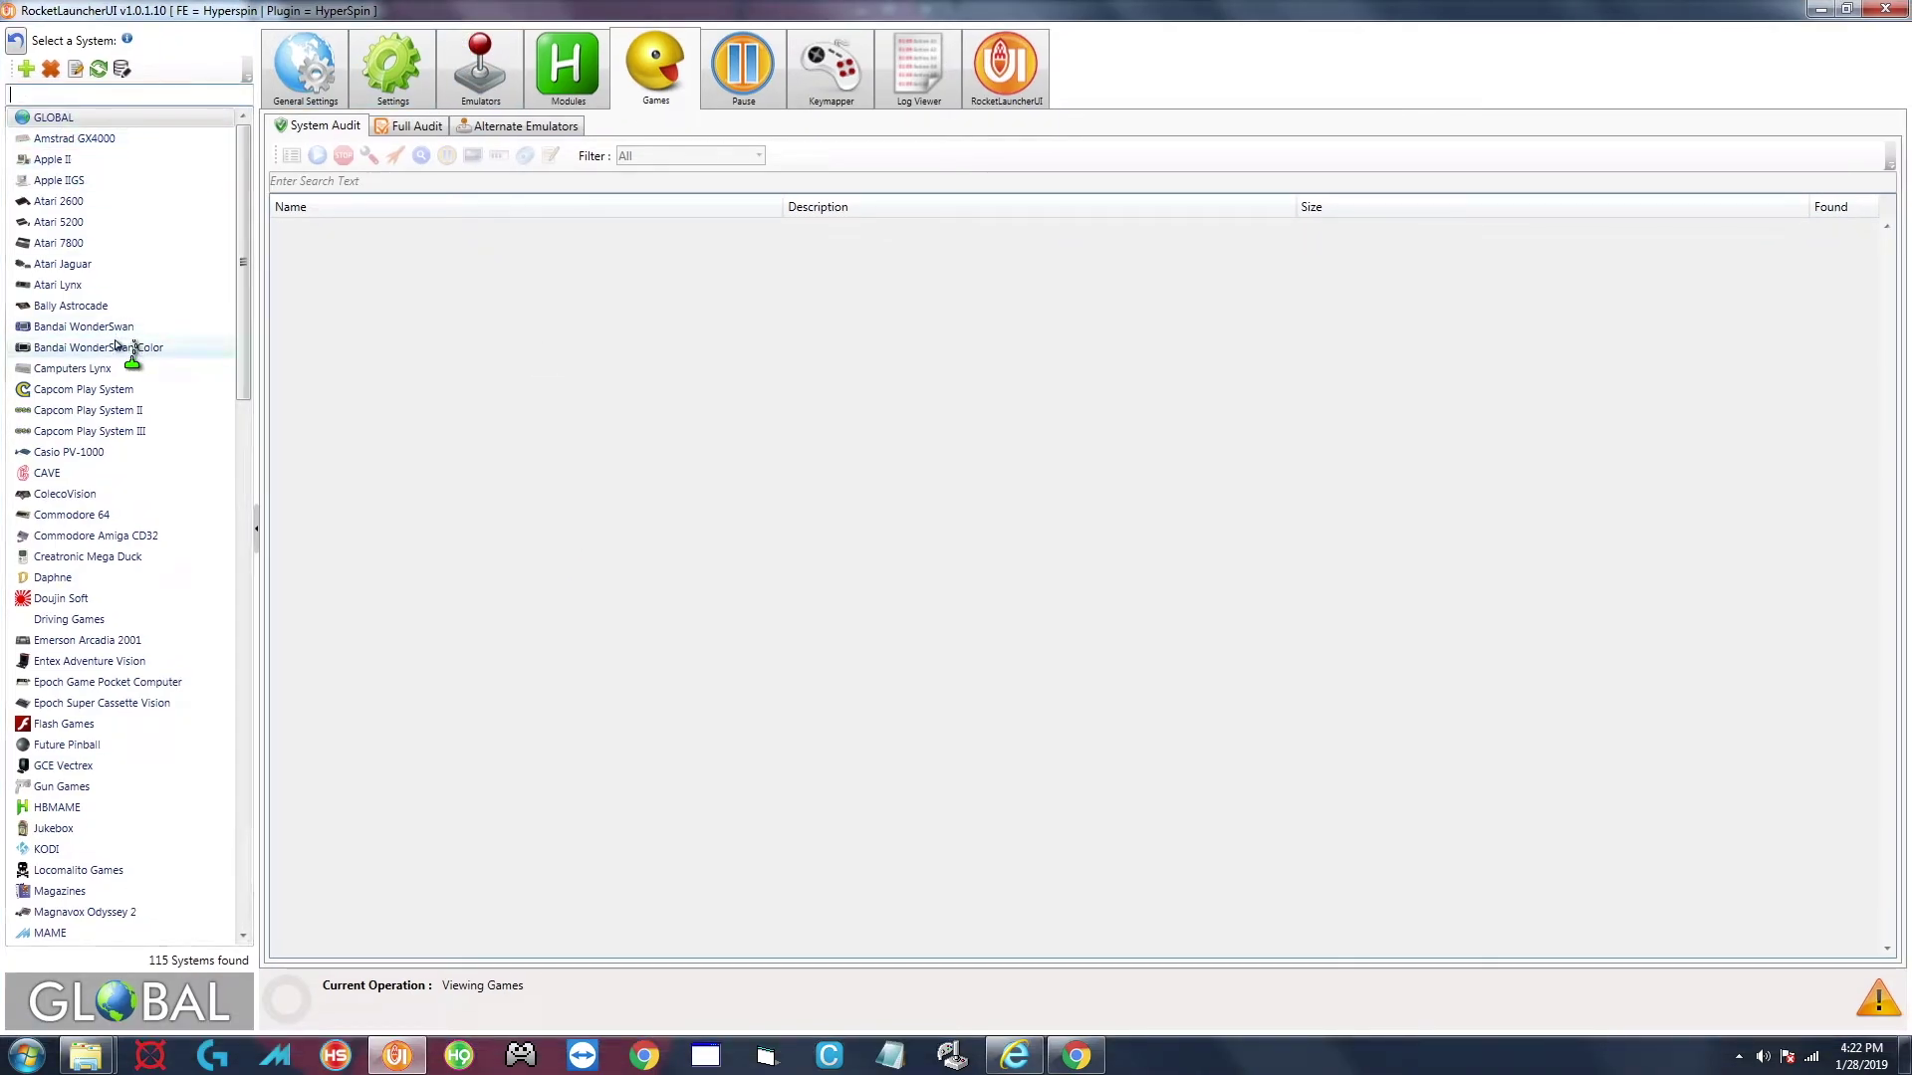
type("pc")
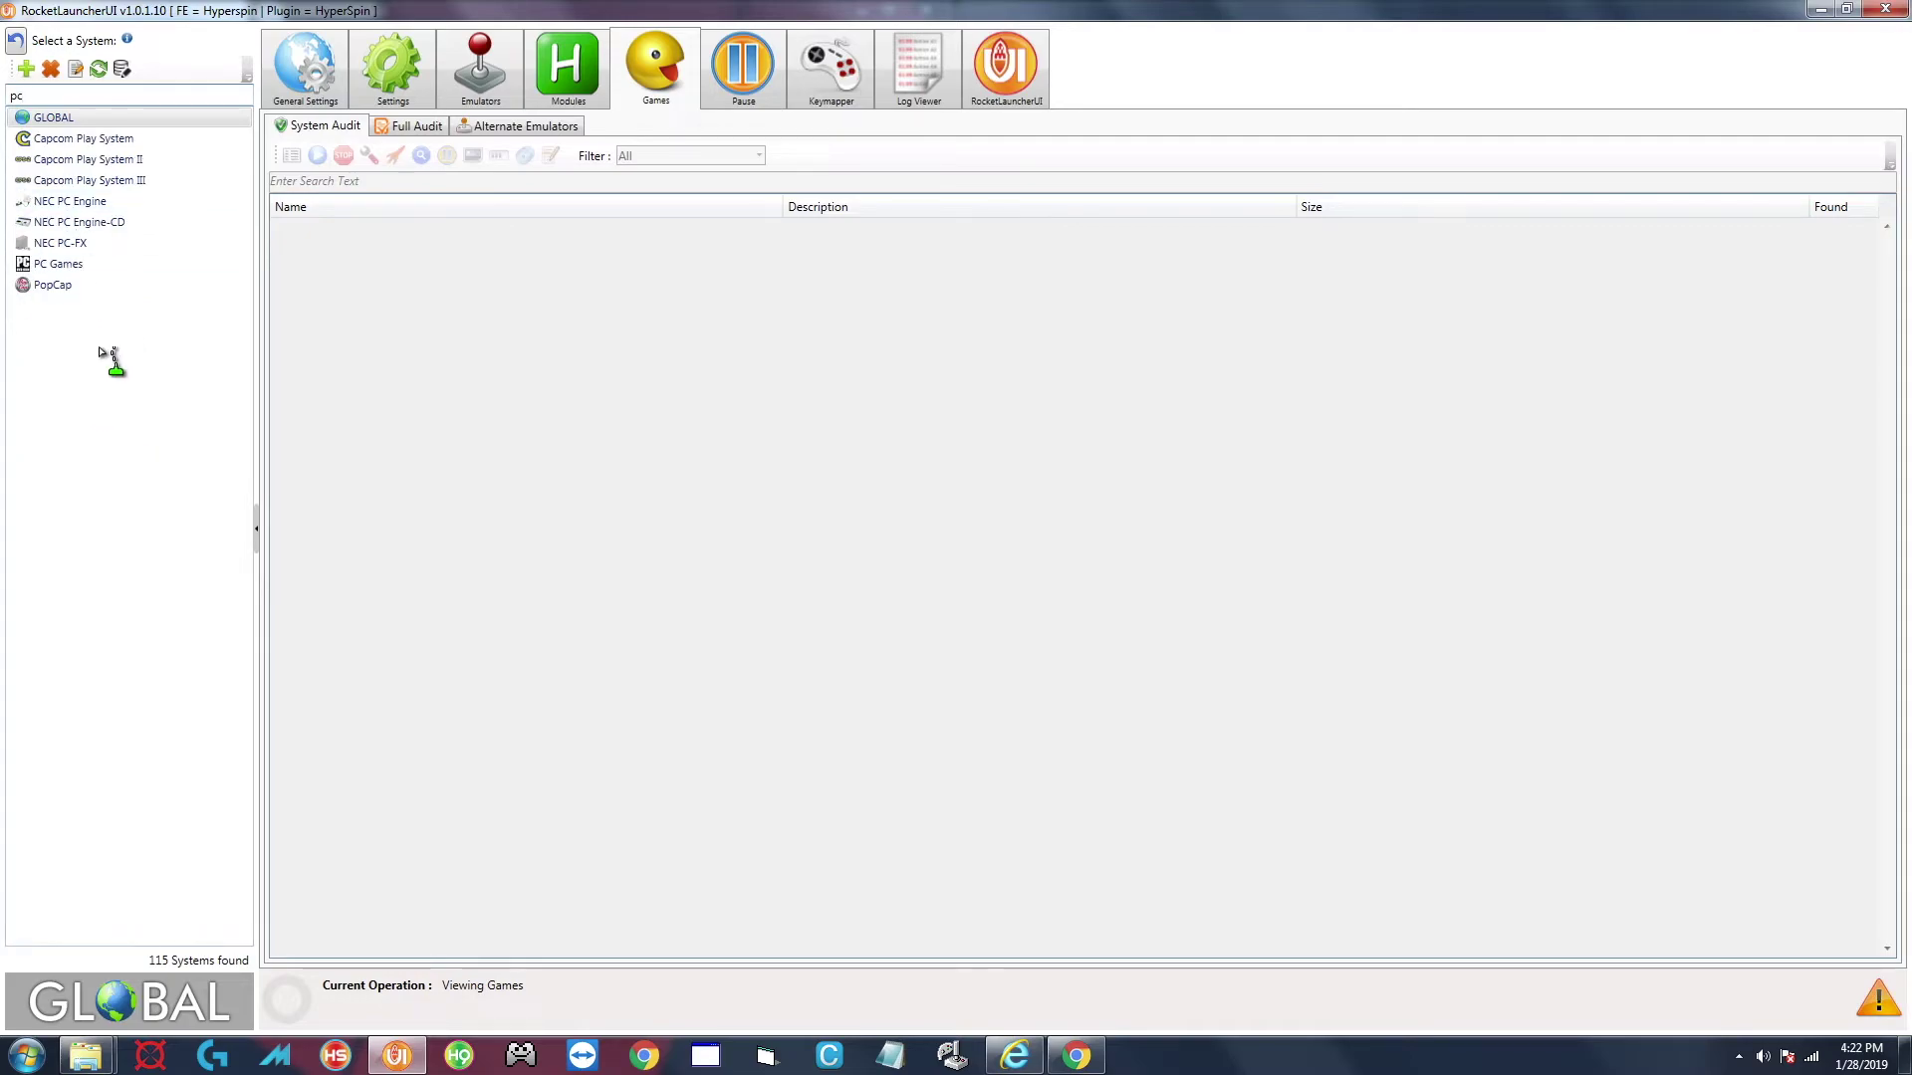
left_click(40, 266)
Refresh the installed modules for PC Games and open the system settings of the PCLauncher.ahk module.
left_click(575, 88)
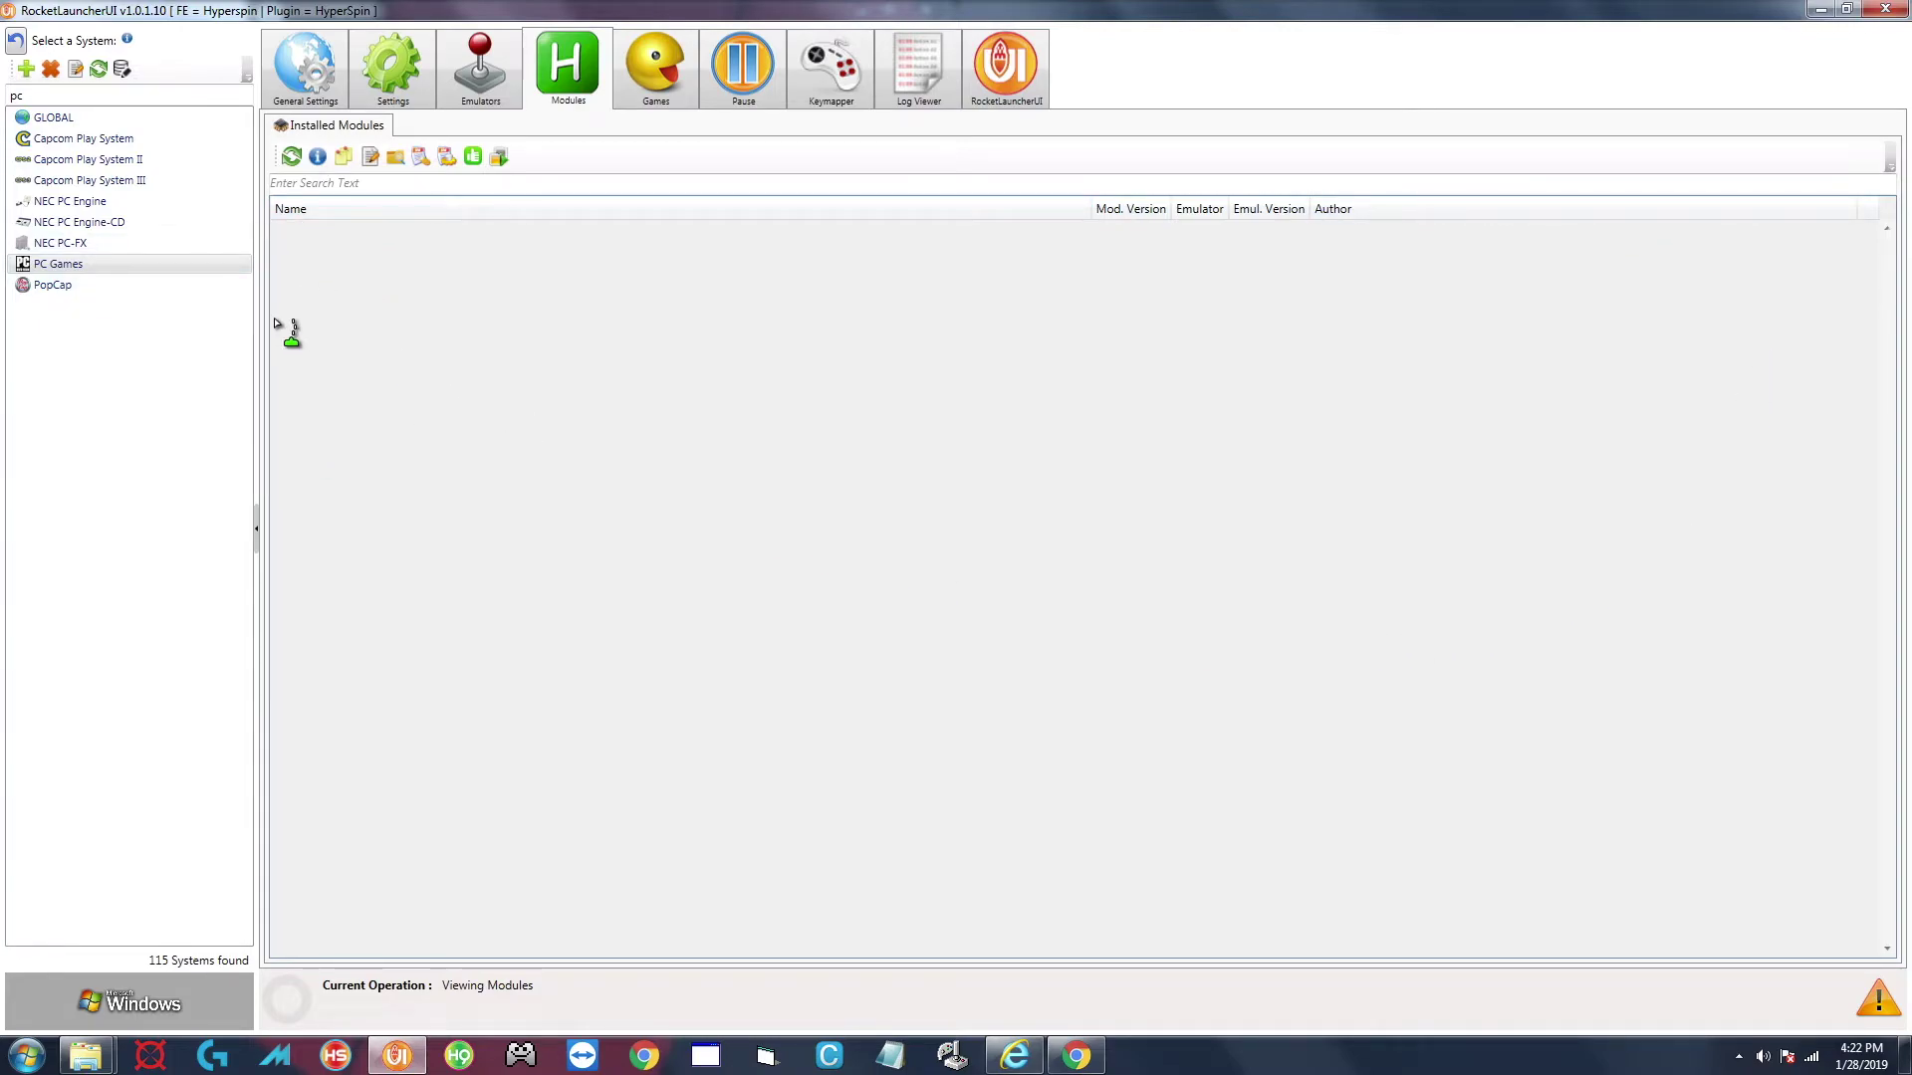
left_click(291, 157)
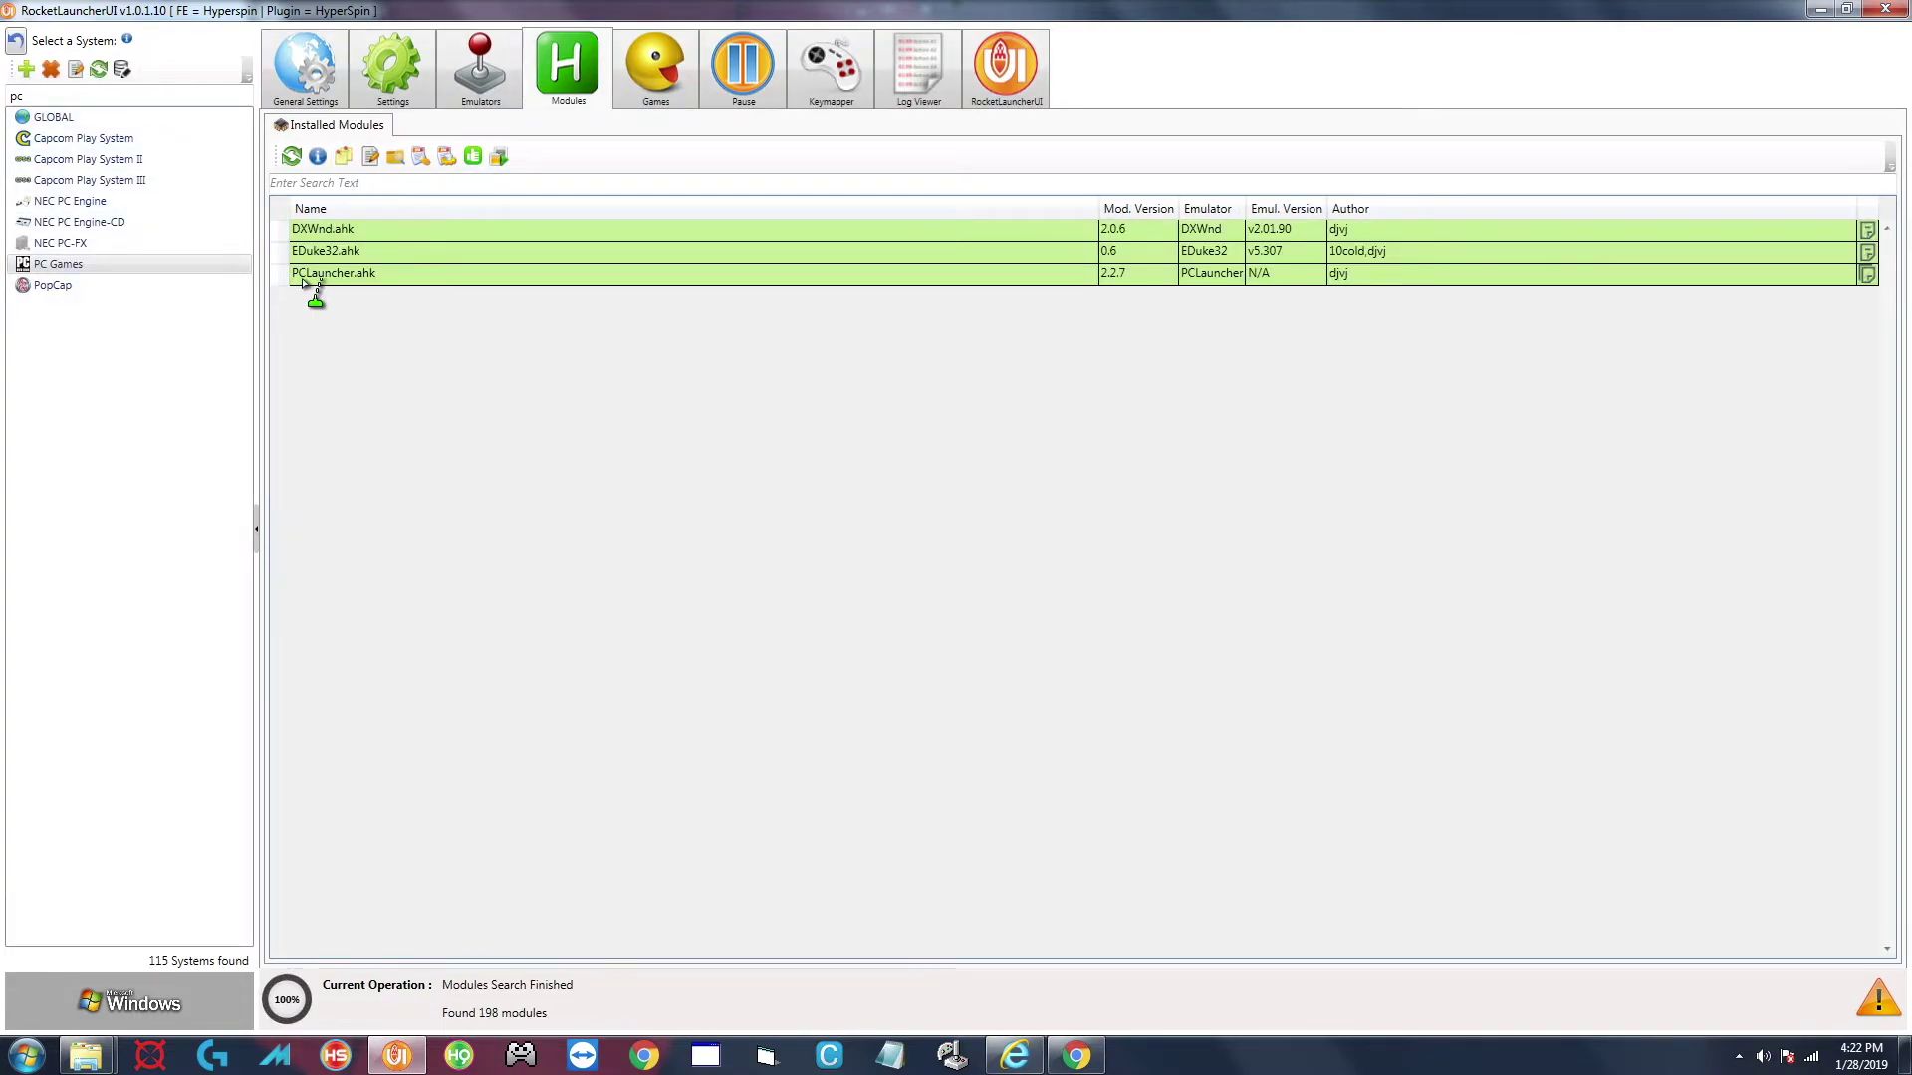
left_click(304, 280)
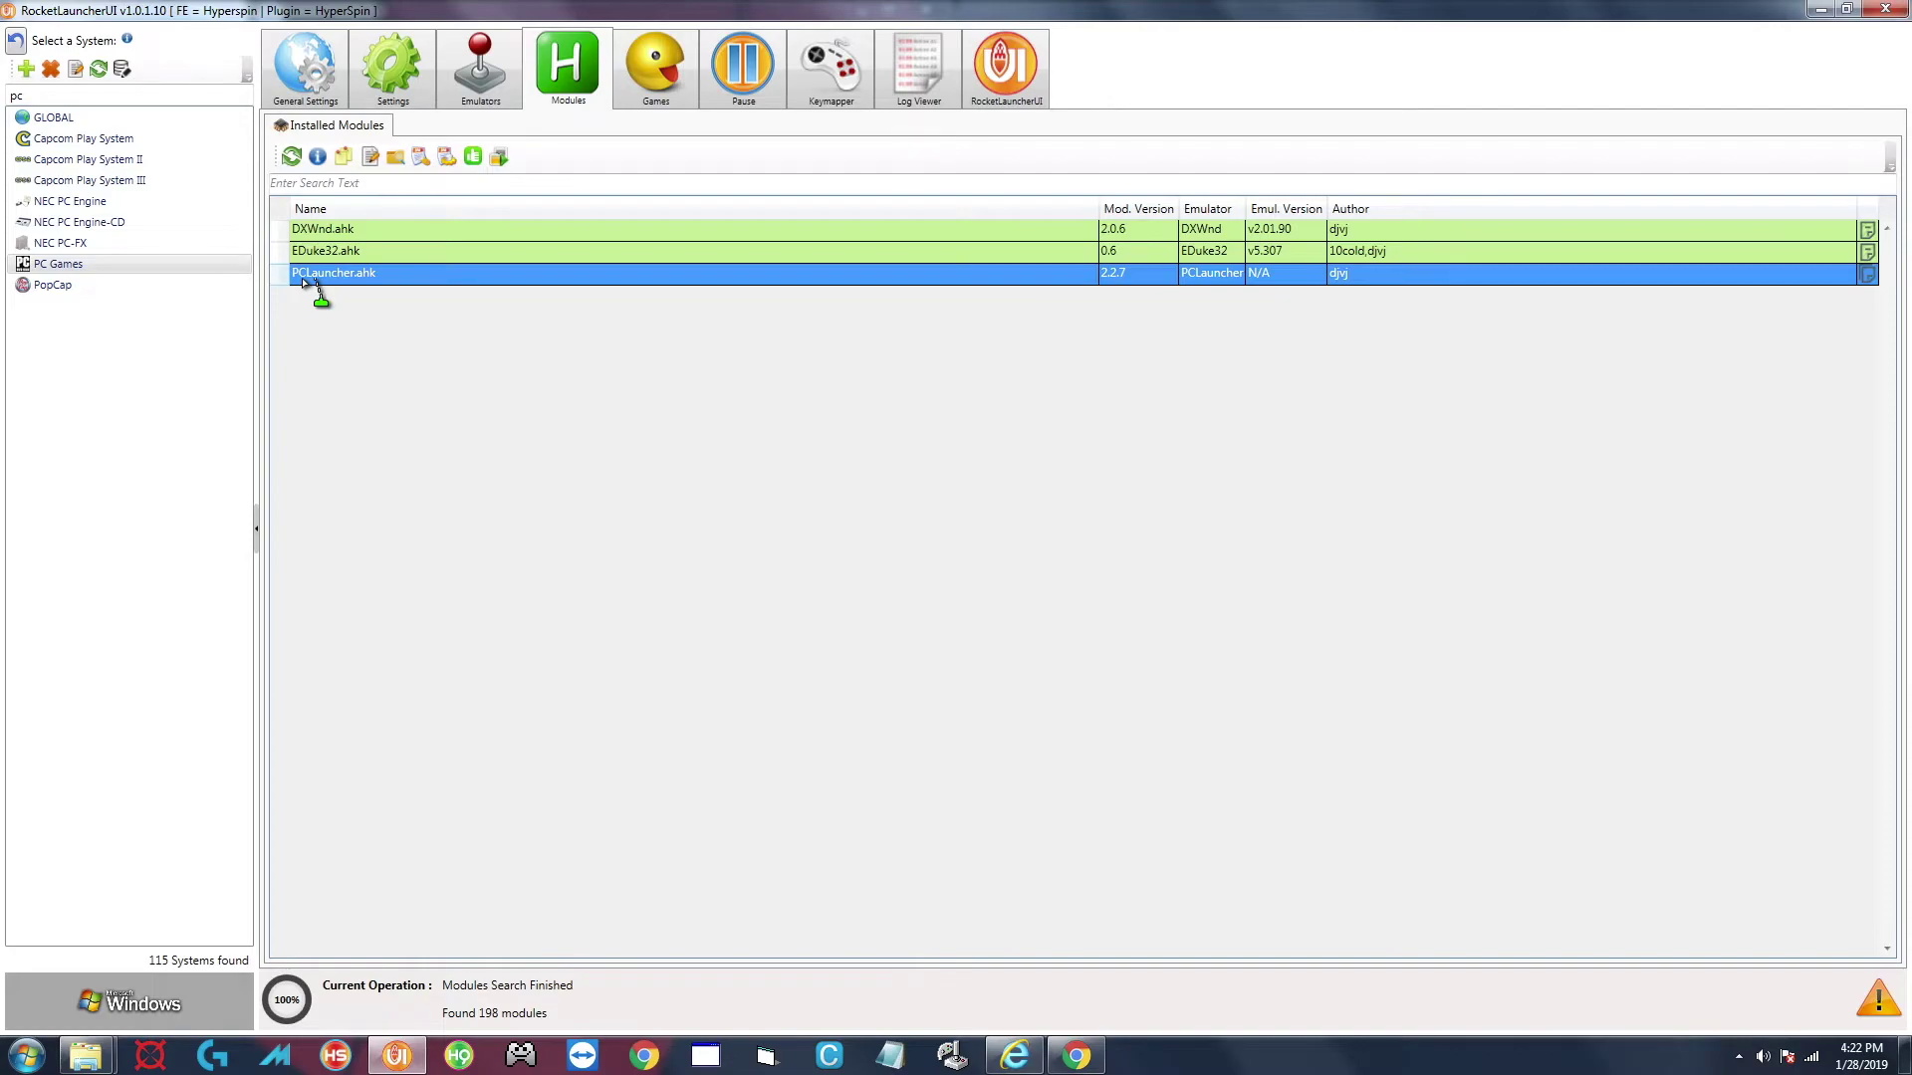
left_click(447, 158)
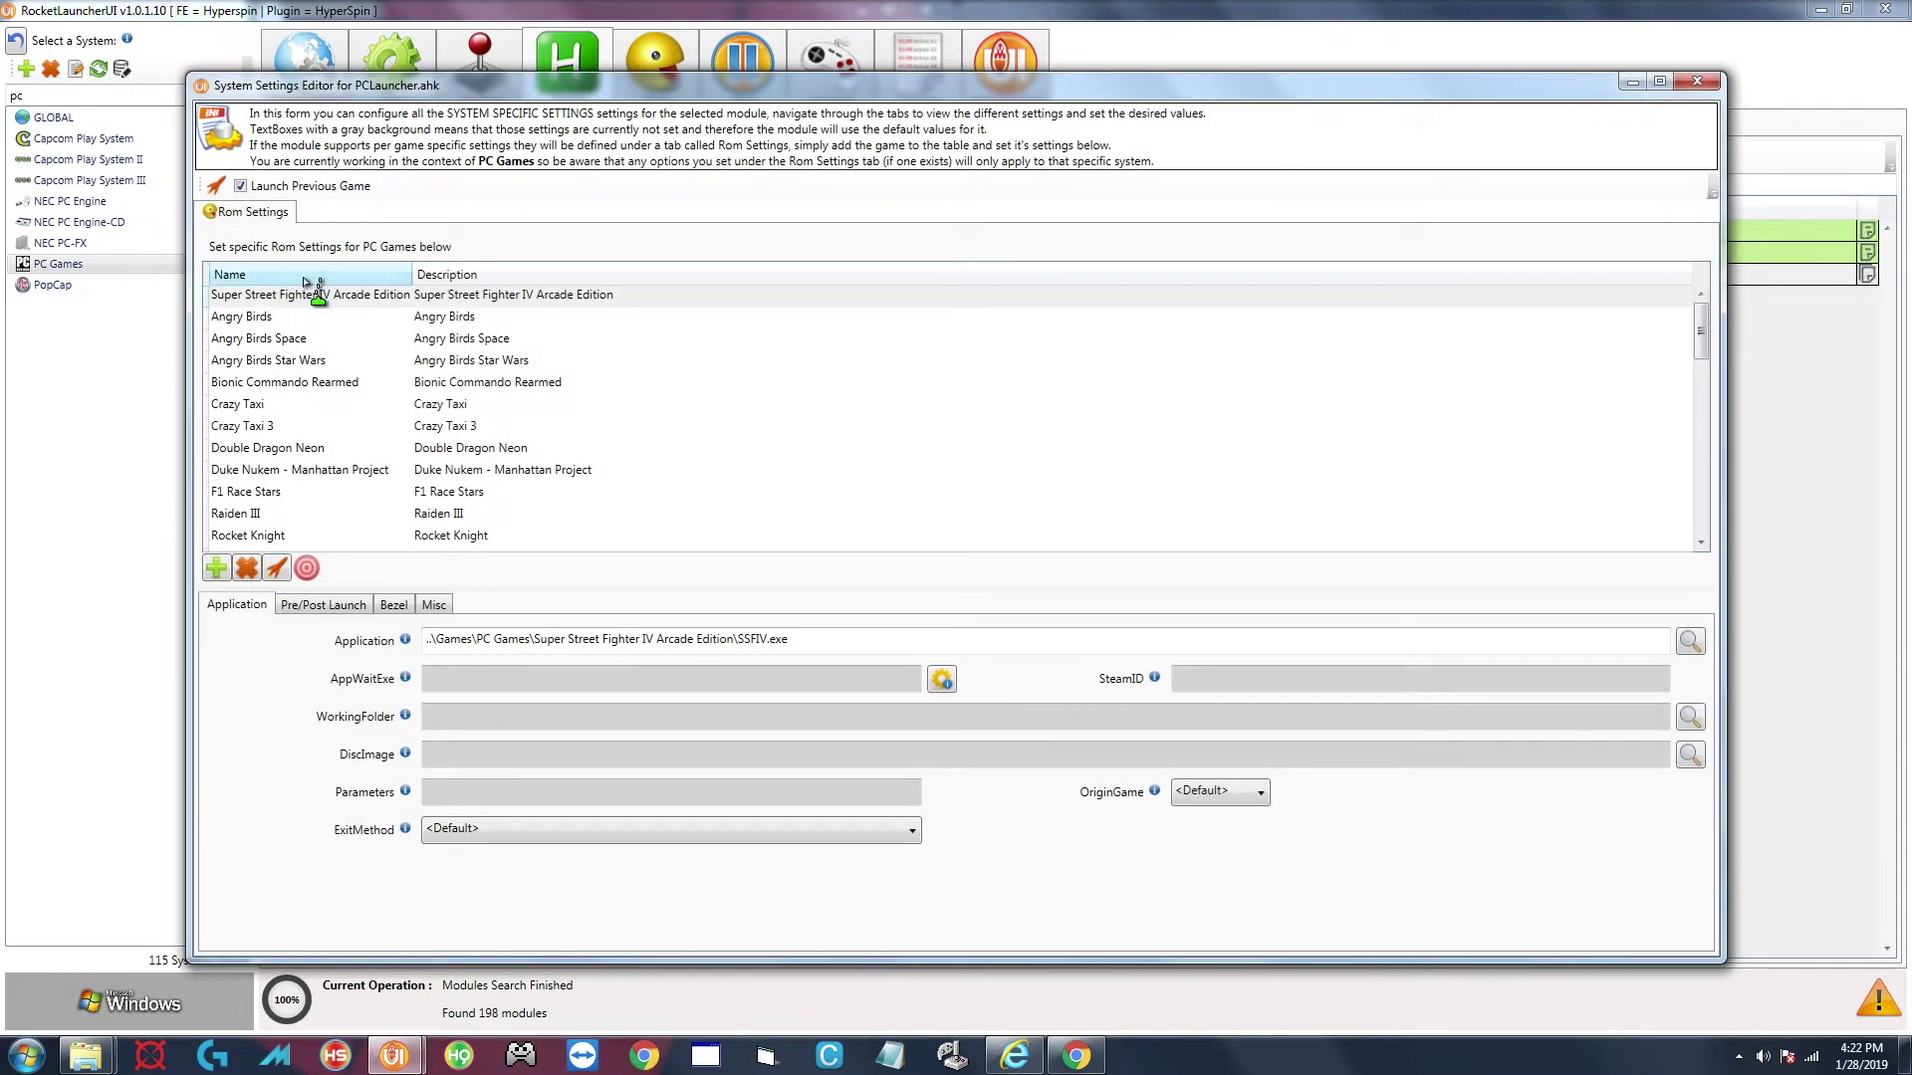
Sort the games by name, select Ultimate Marvel vs. Capcom 3, and show its pre- and post-launch settings.
left_click(268, 276)
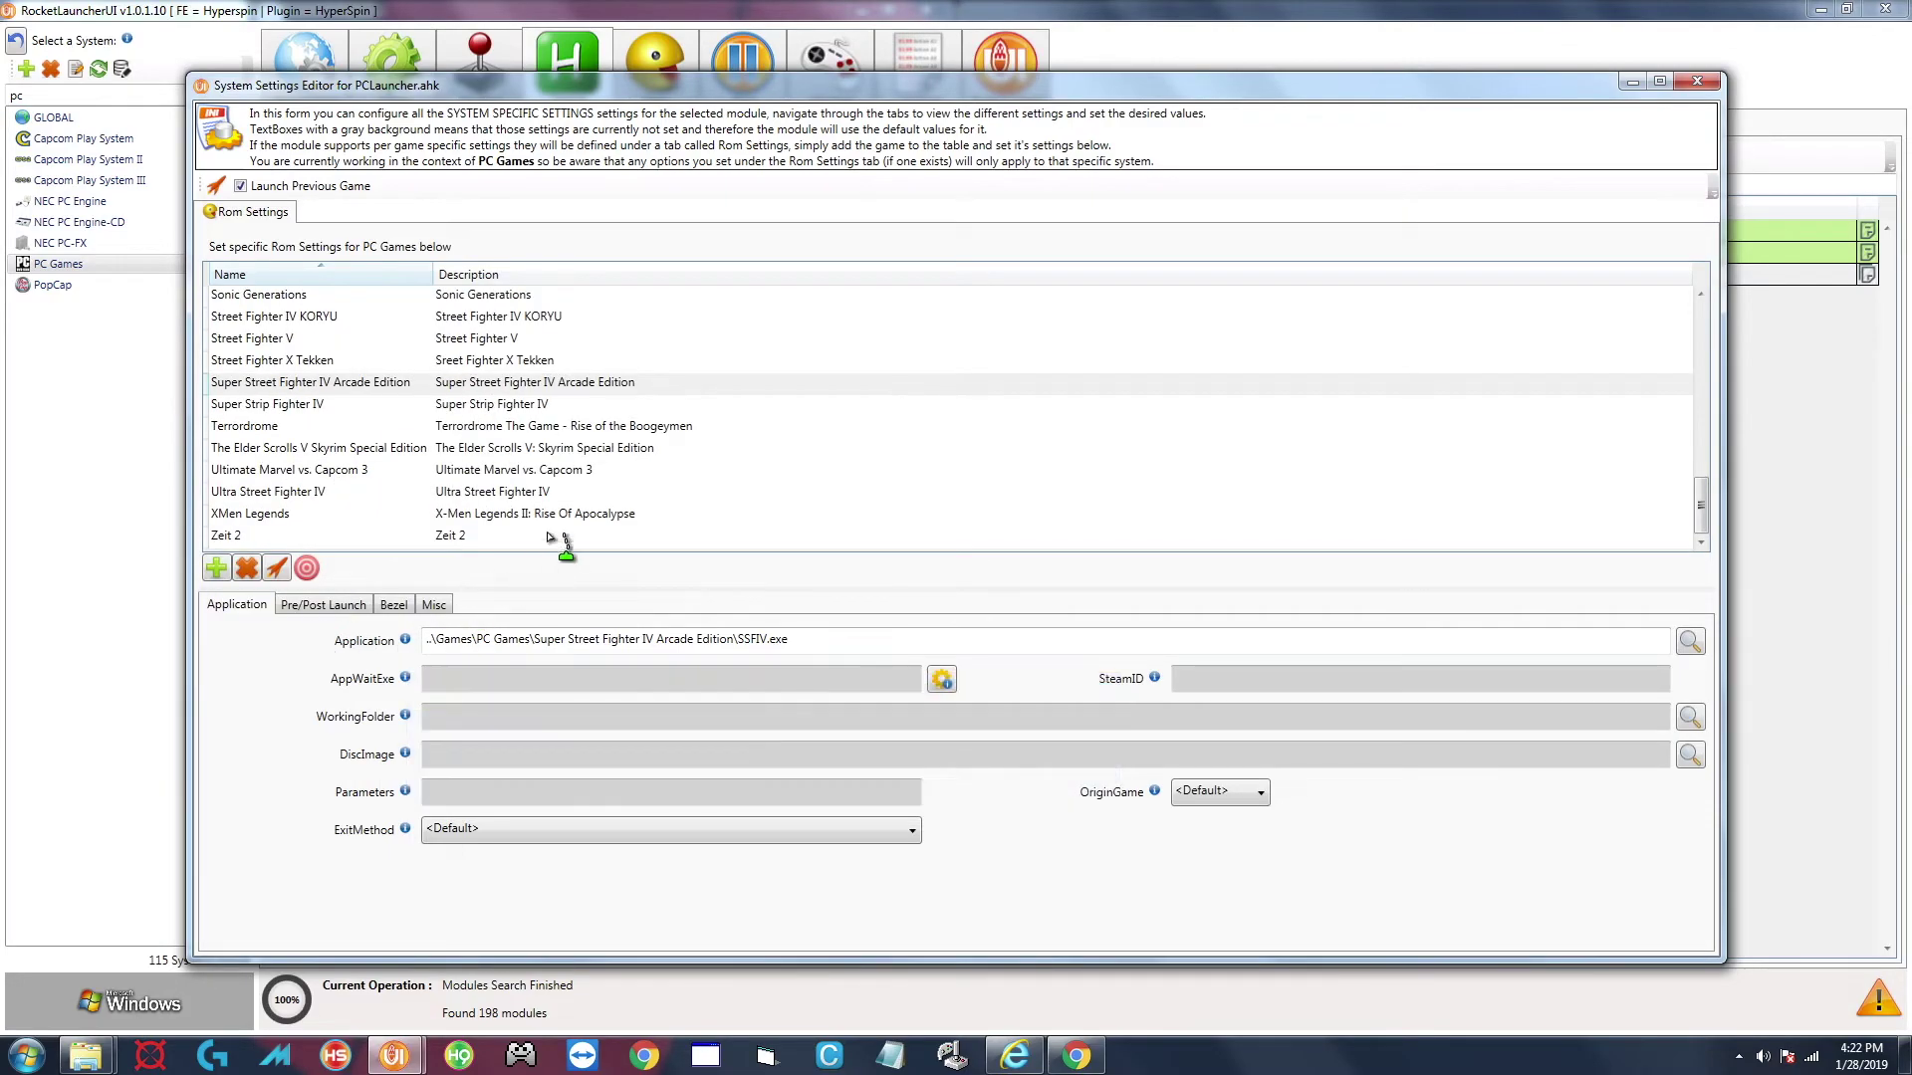
left_click(500, 470)
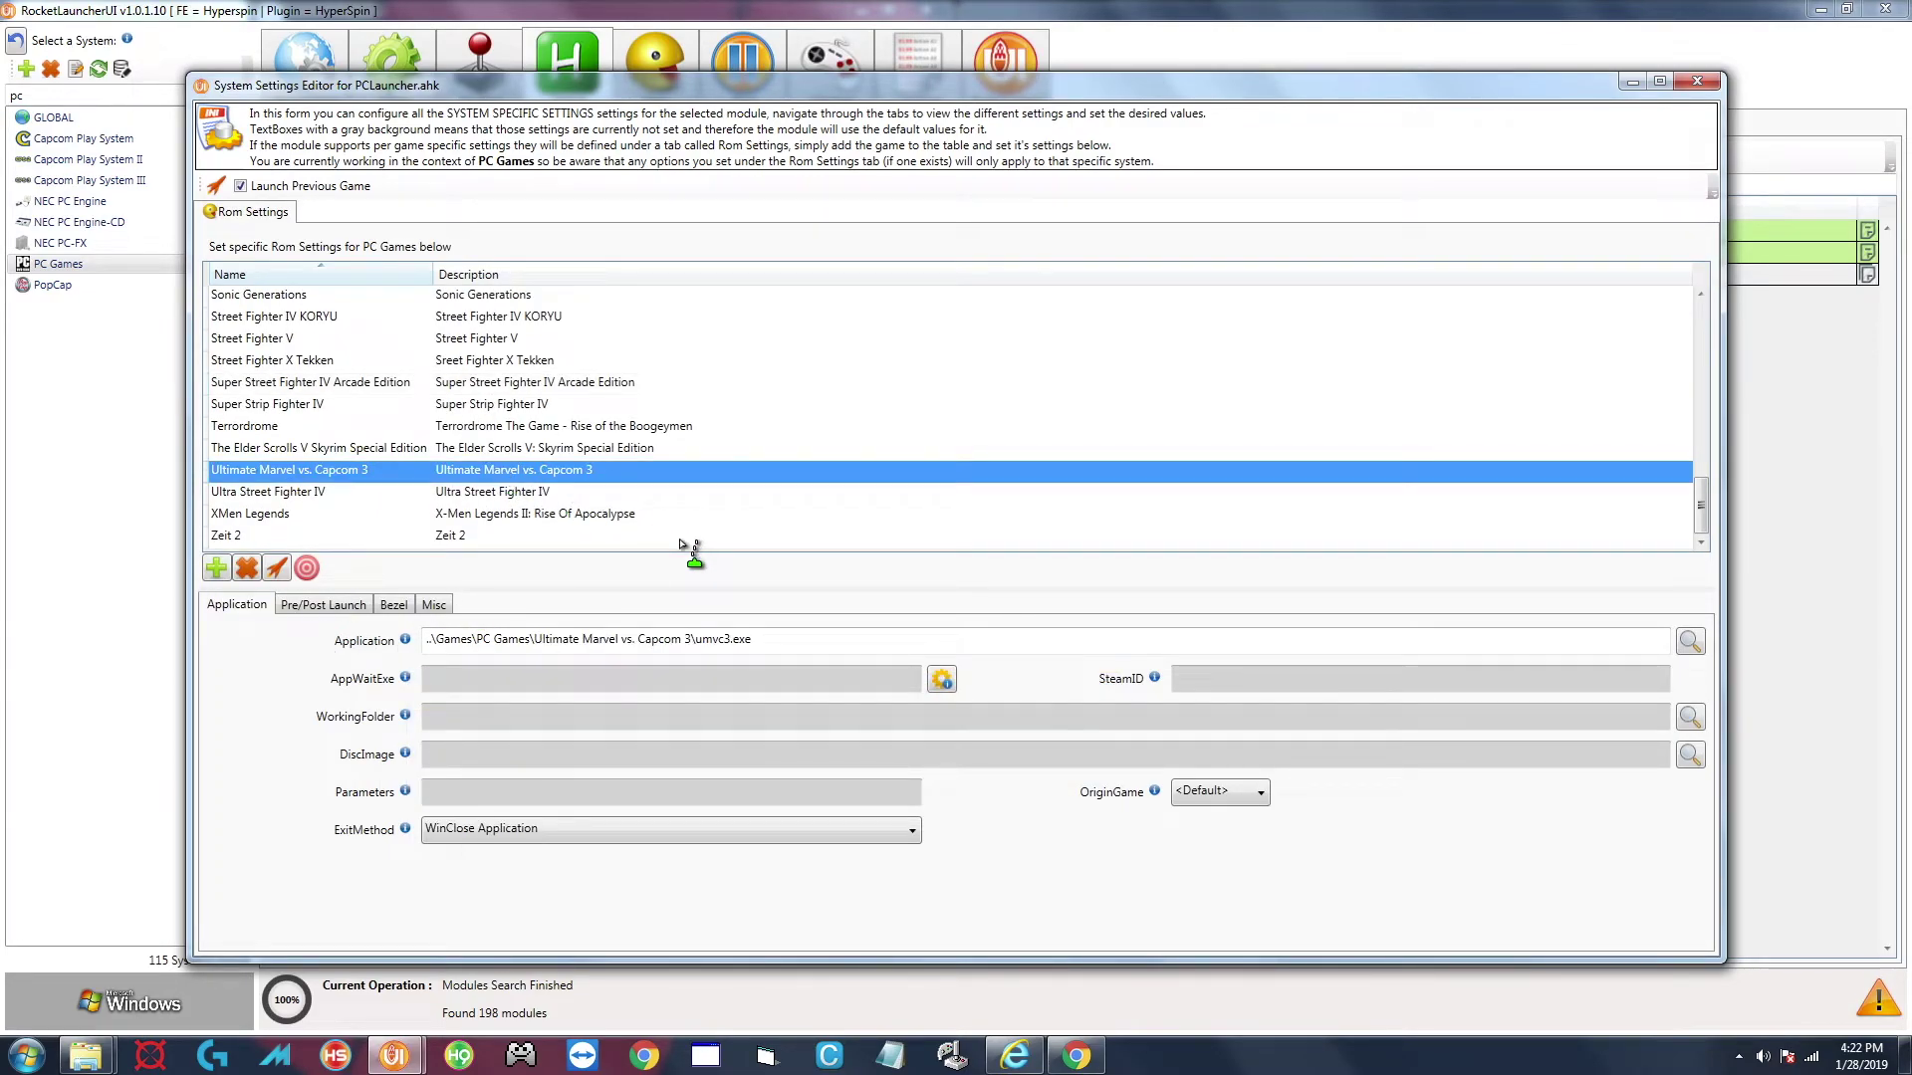
left_click(317, 607)
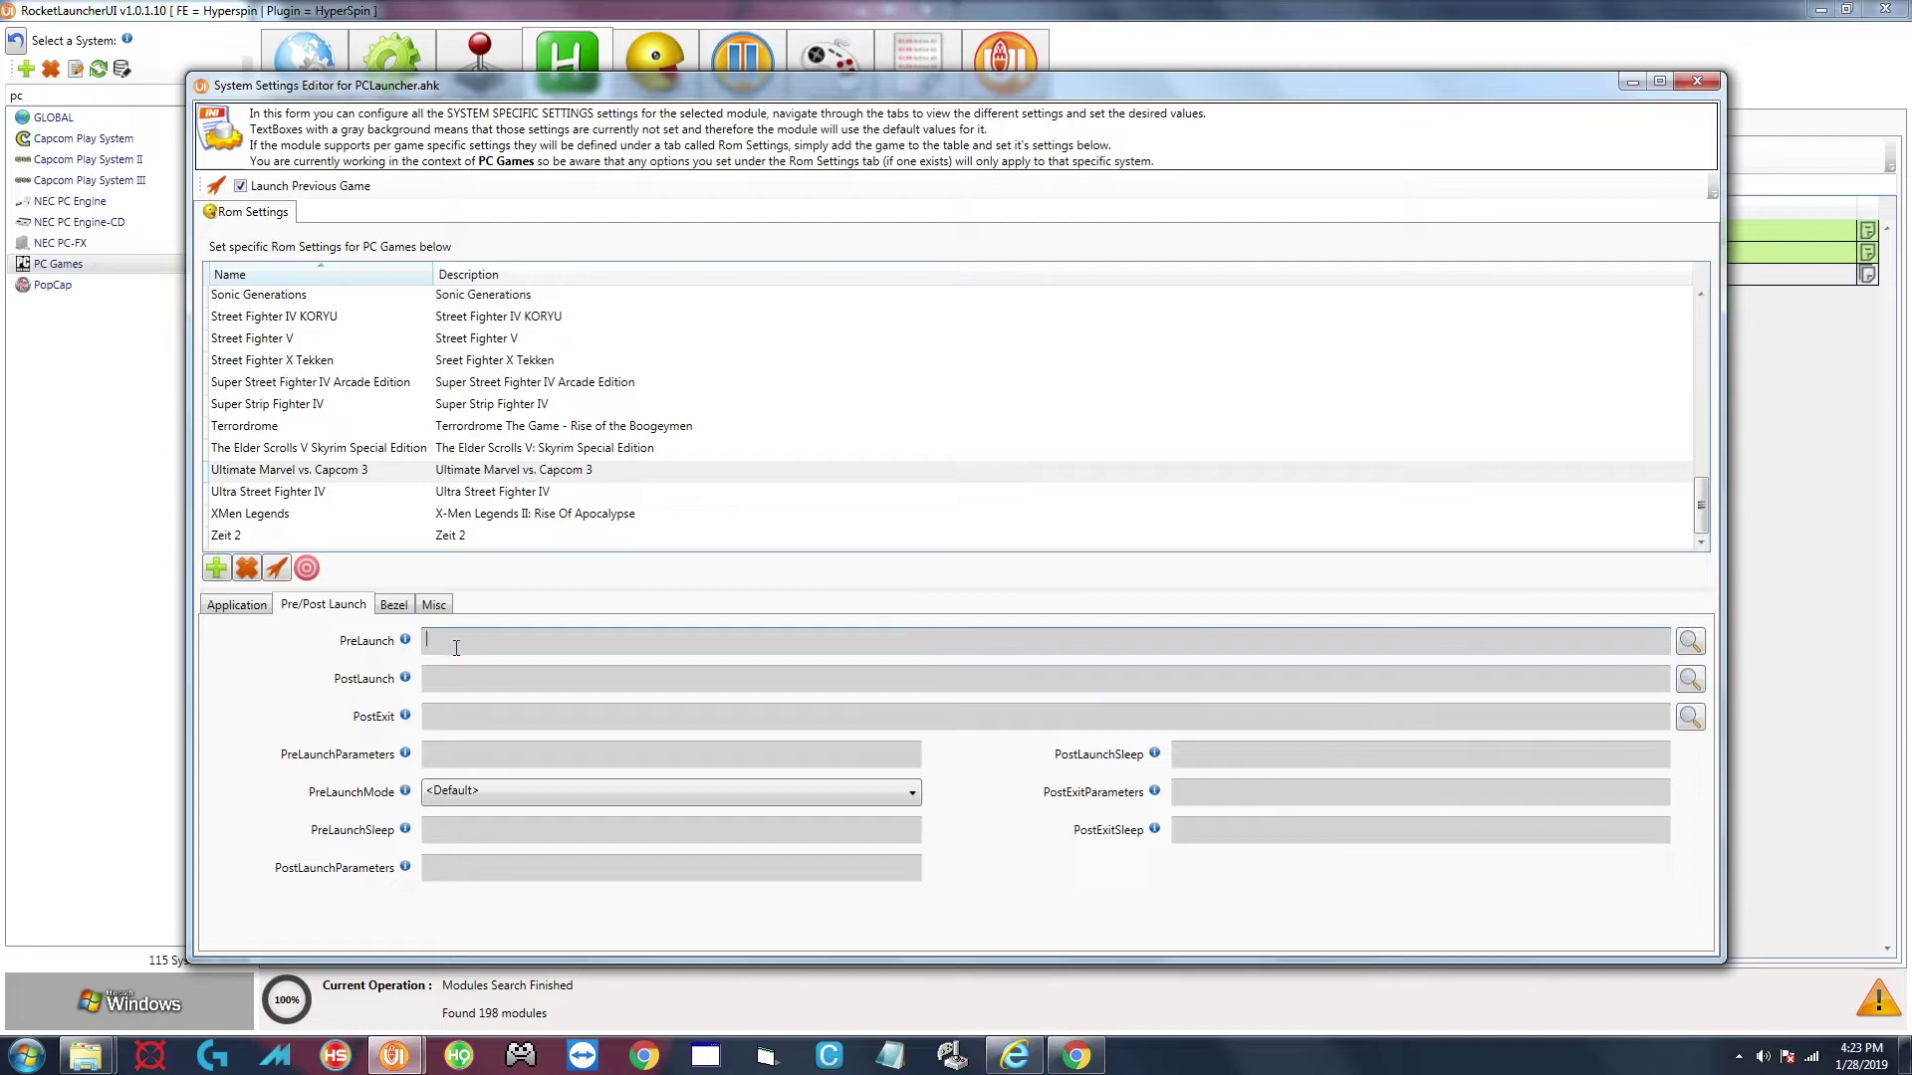
Set the game's PostLaunch application to Keyboard2XinputGui.exe from the Keyboard2Xinput folder in Utilities.
left_click(443, 681)
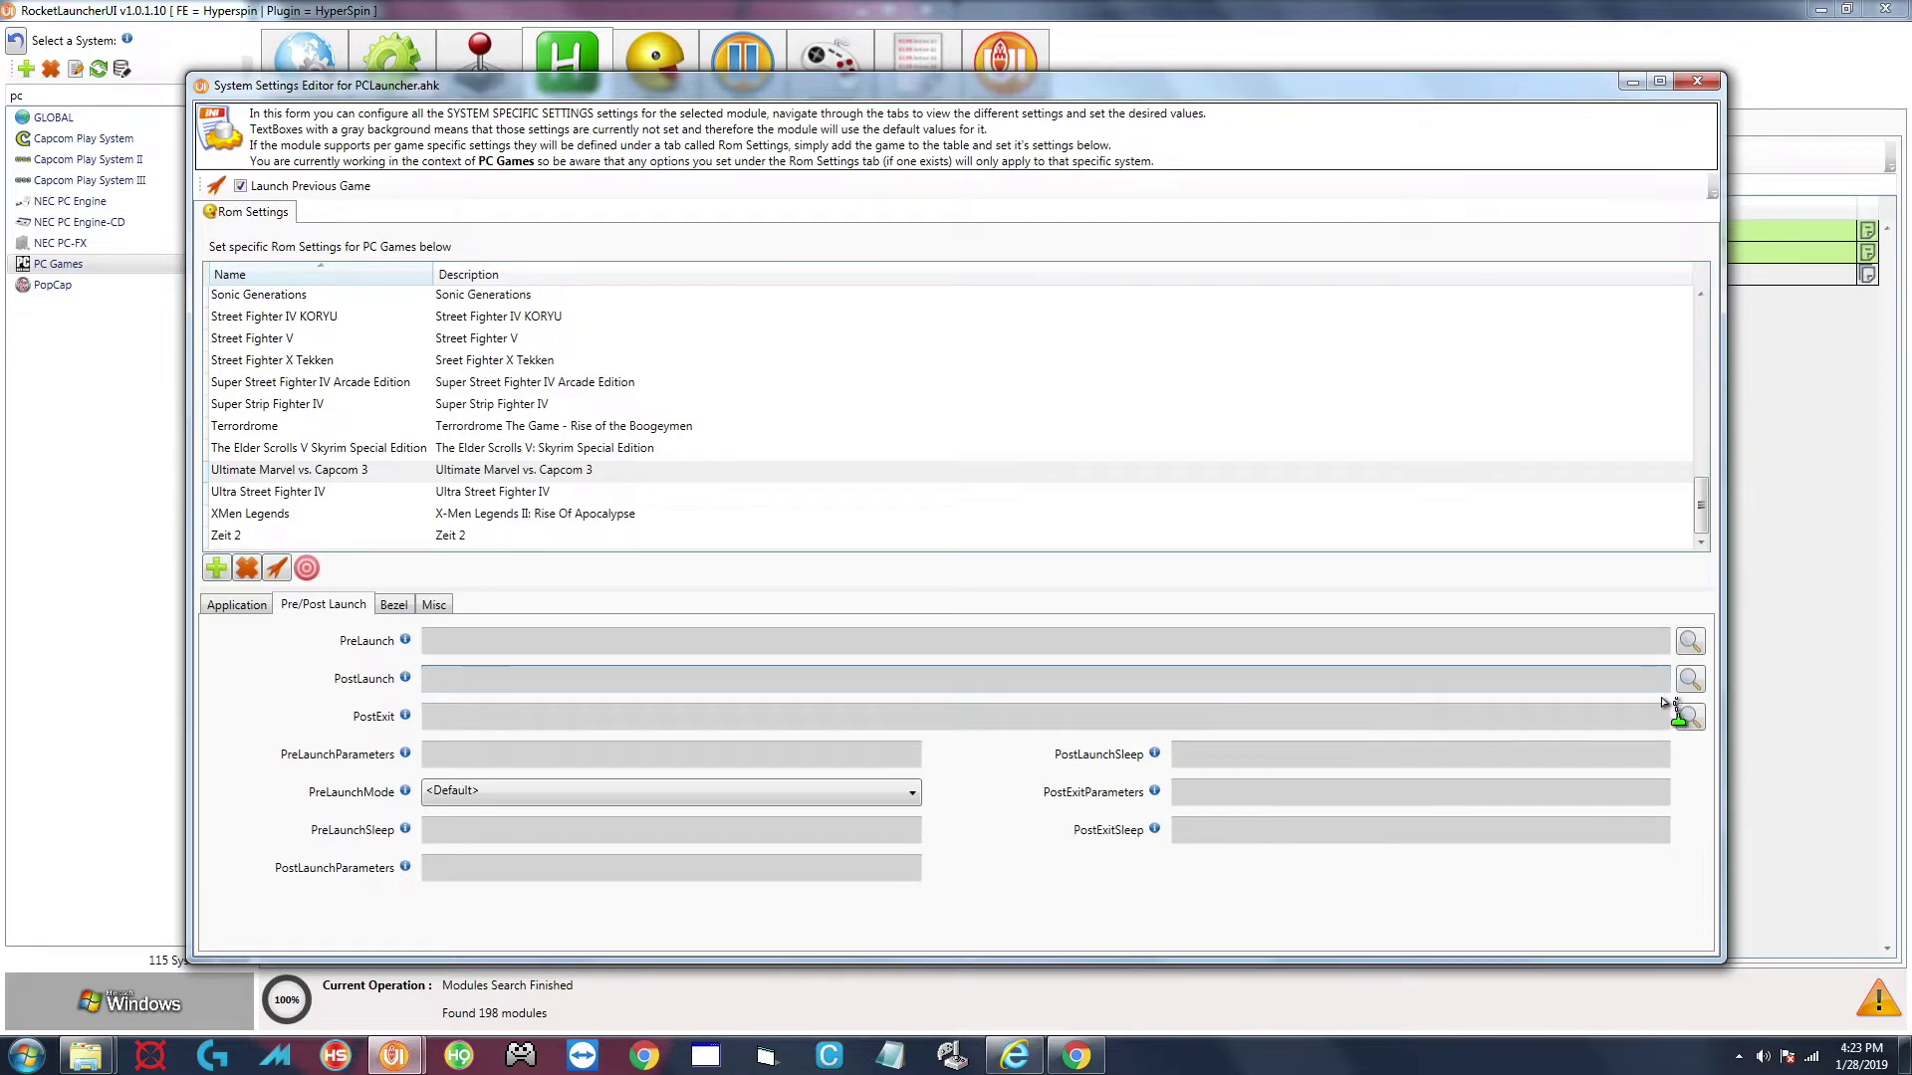
left_click(1692, 680)
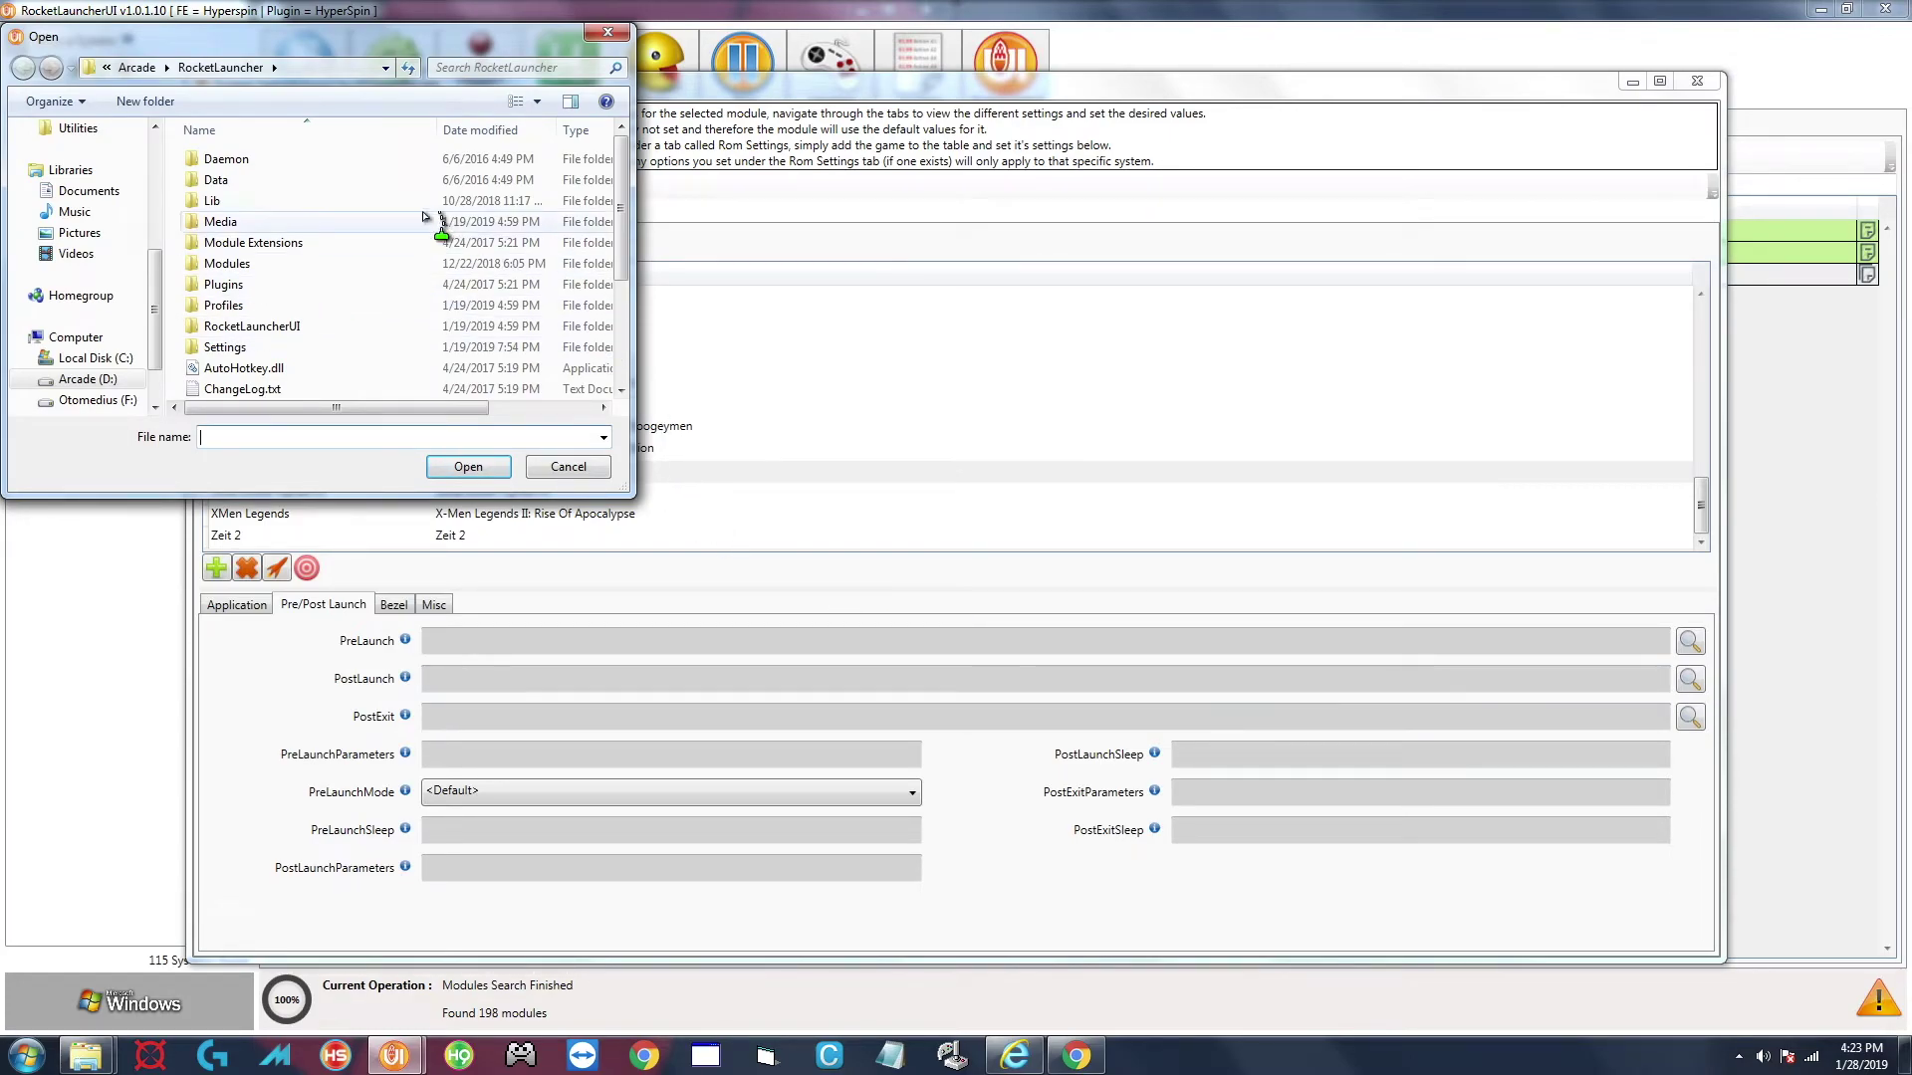
scroll(136, 297, "up", 4)
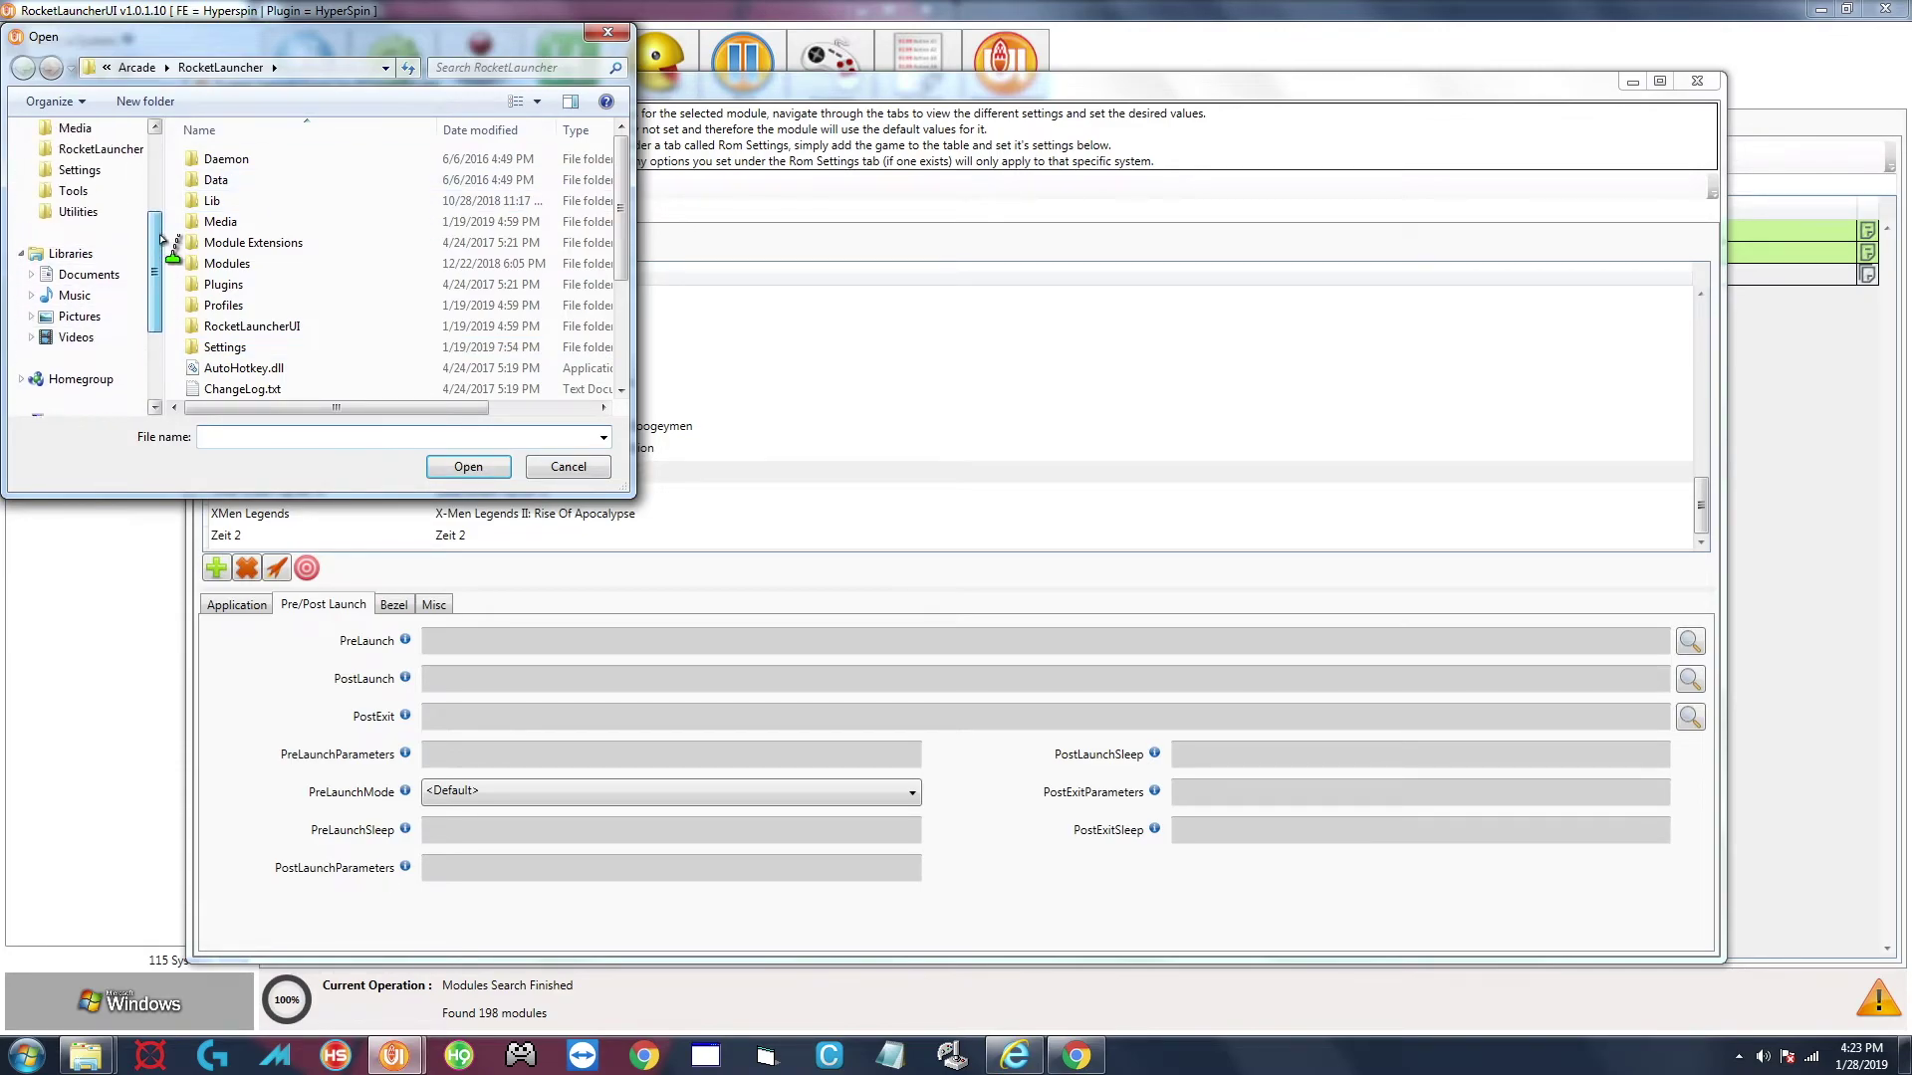
left_click(72, 358)
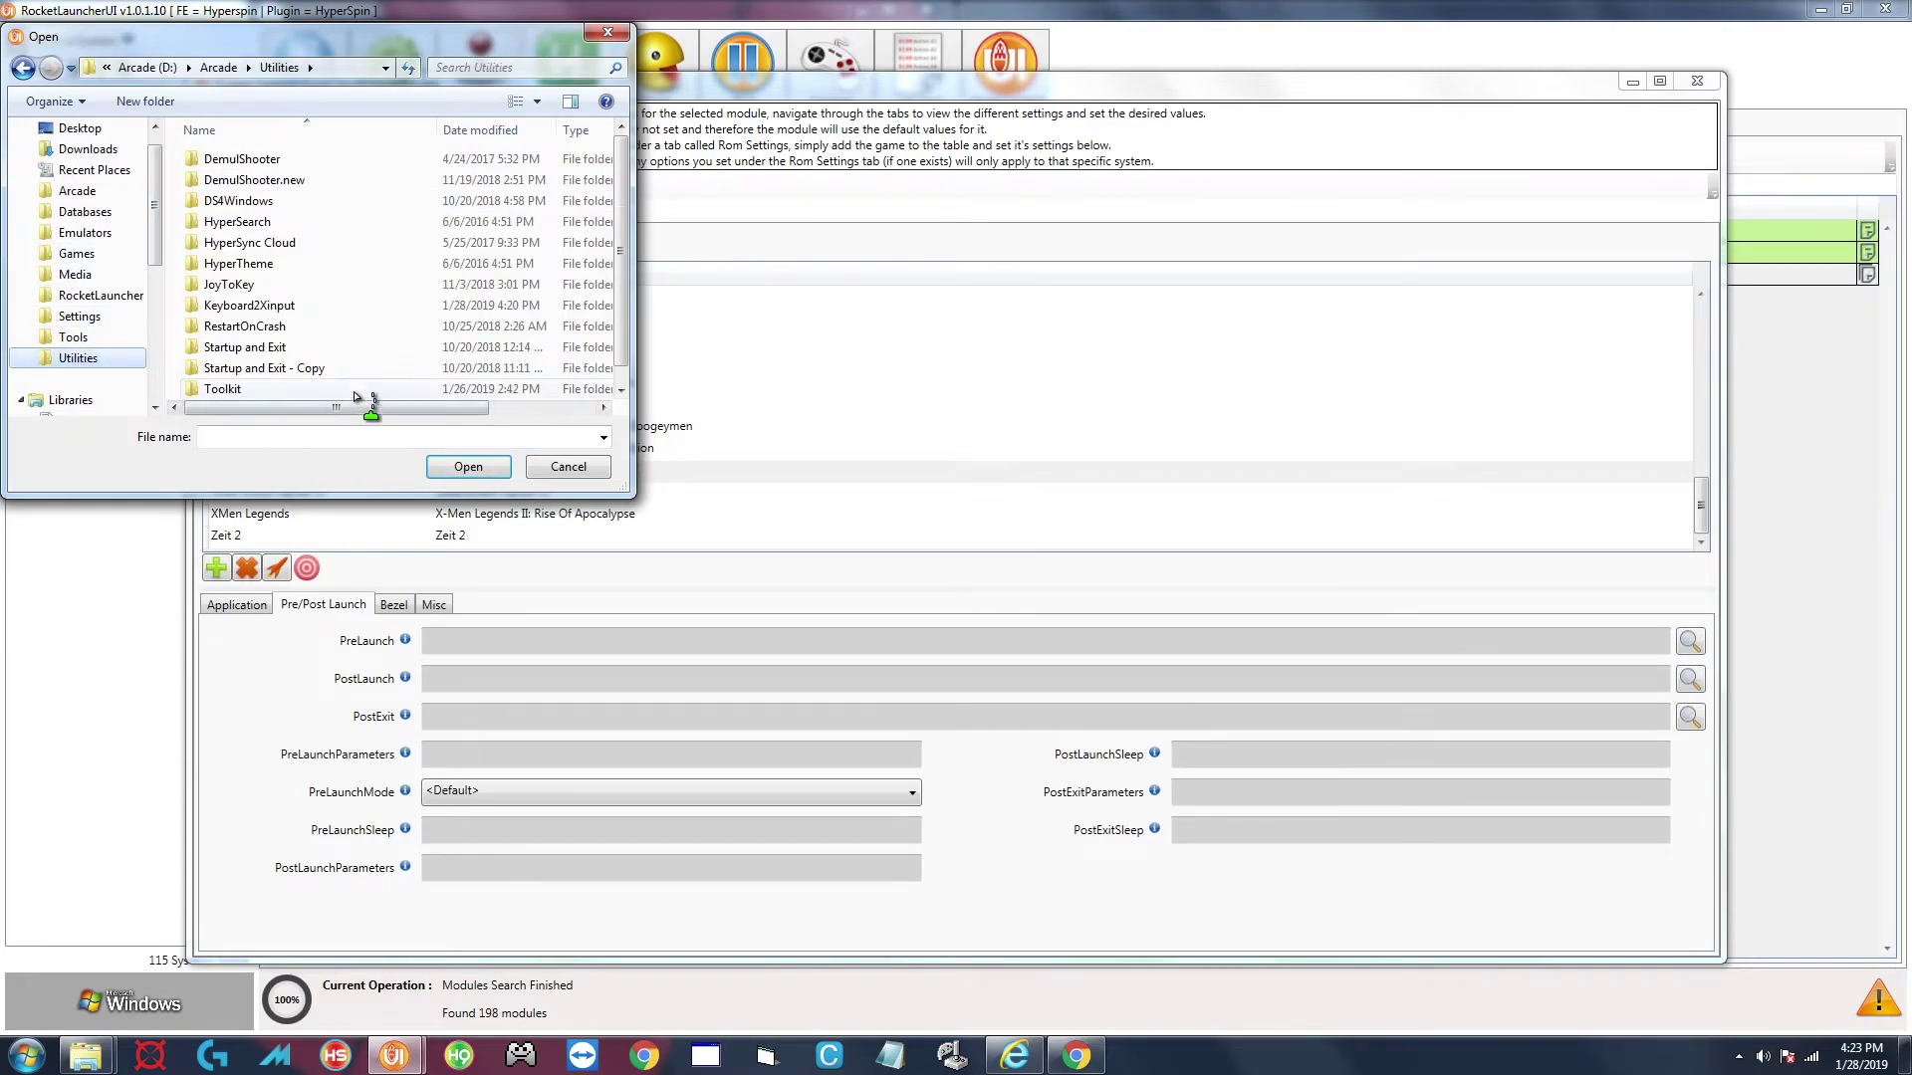
scroll(281, 368, "down", 1)
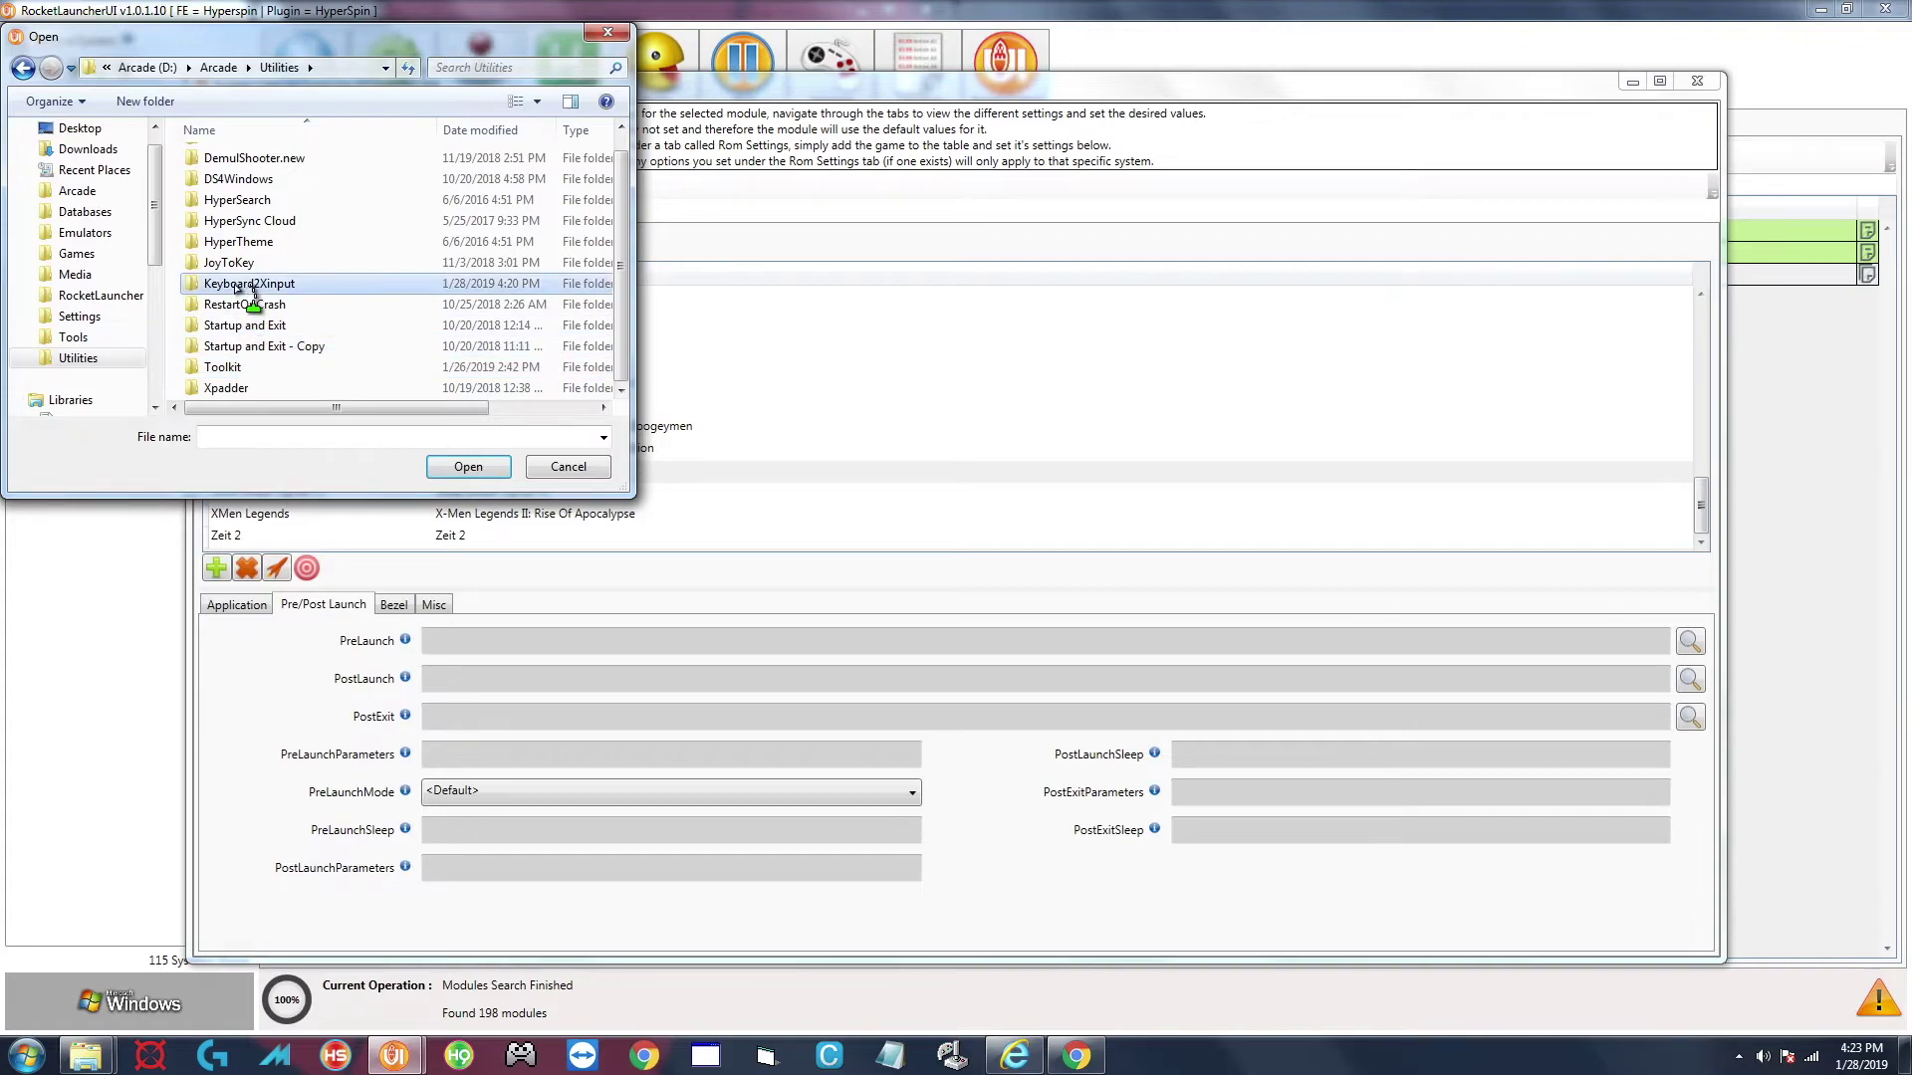
double_click(290, 287)
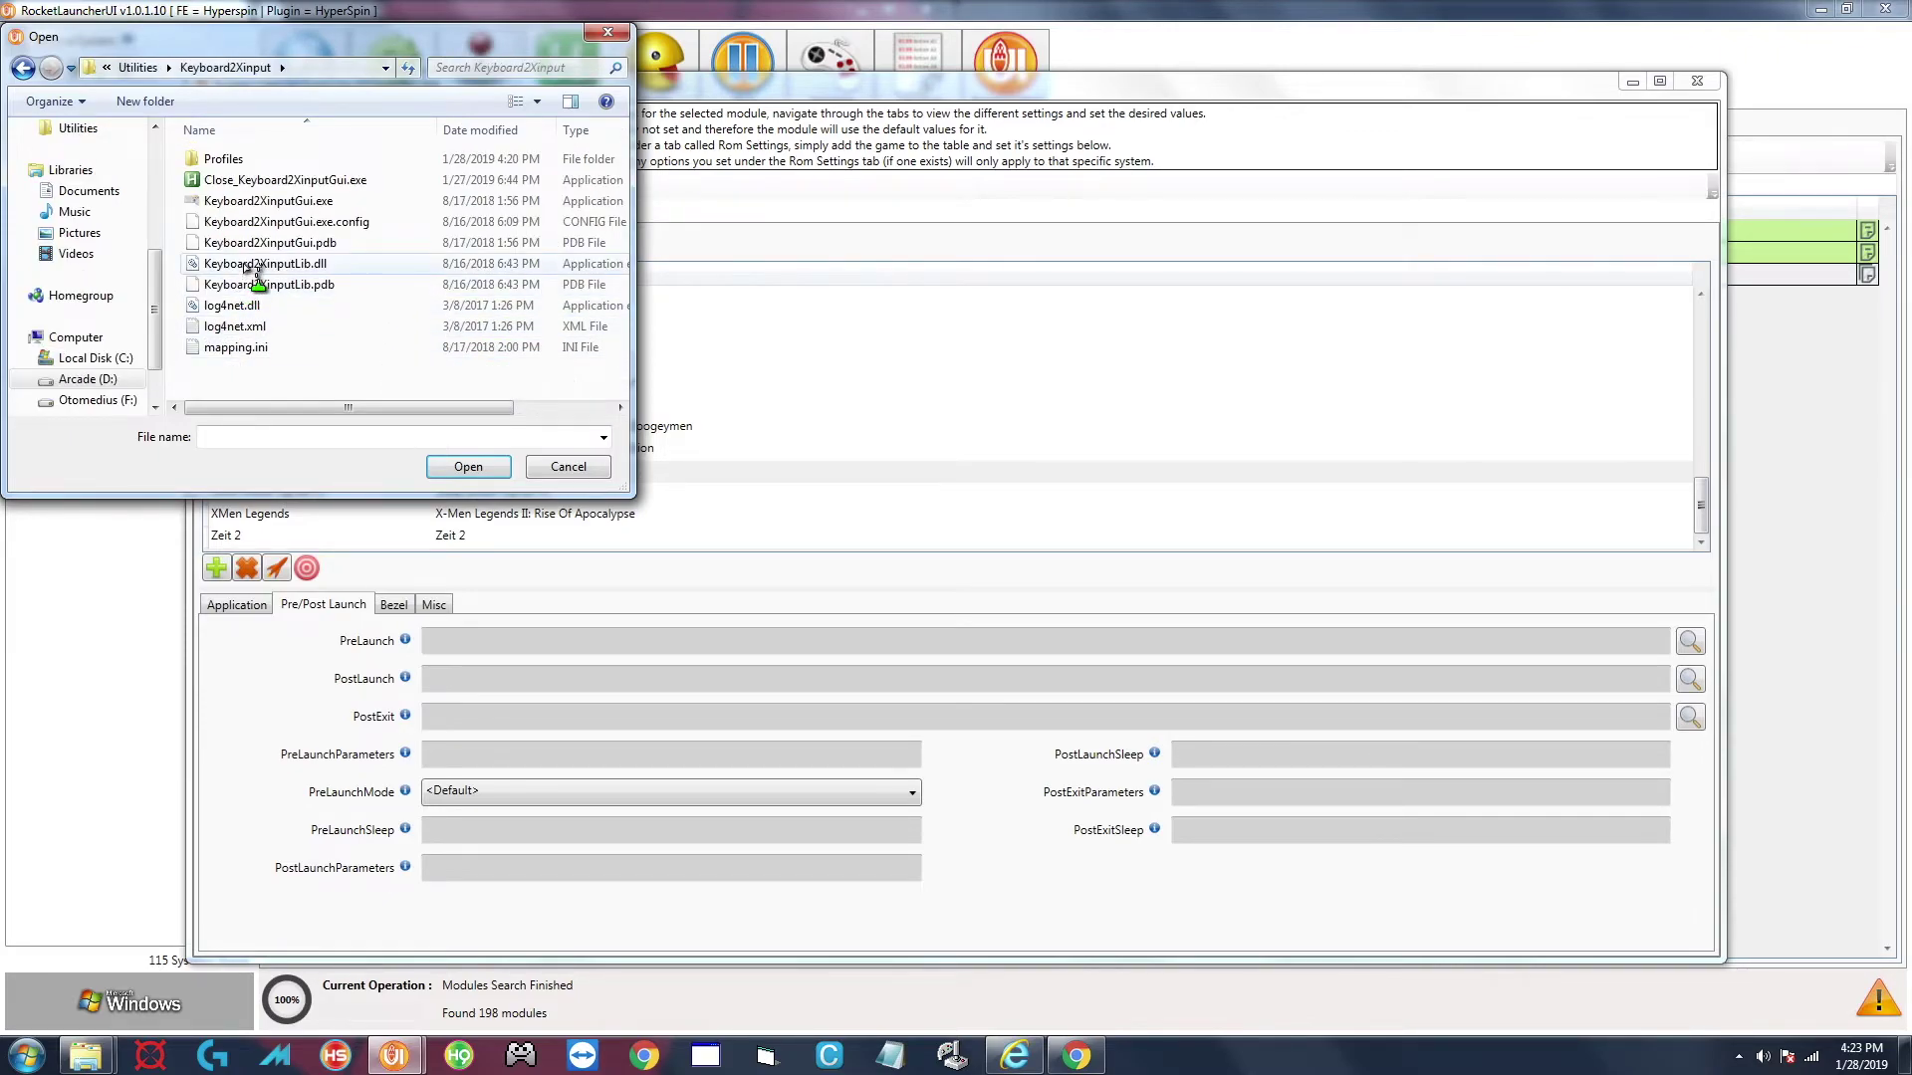
left_click(236, 204)
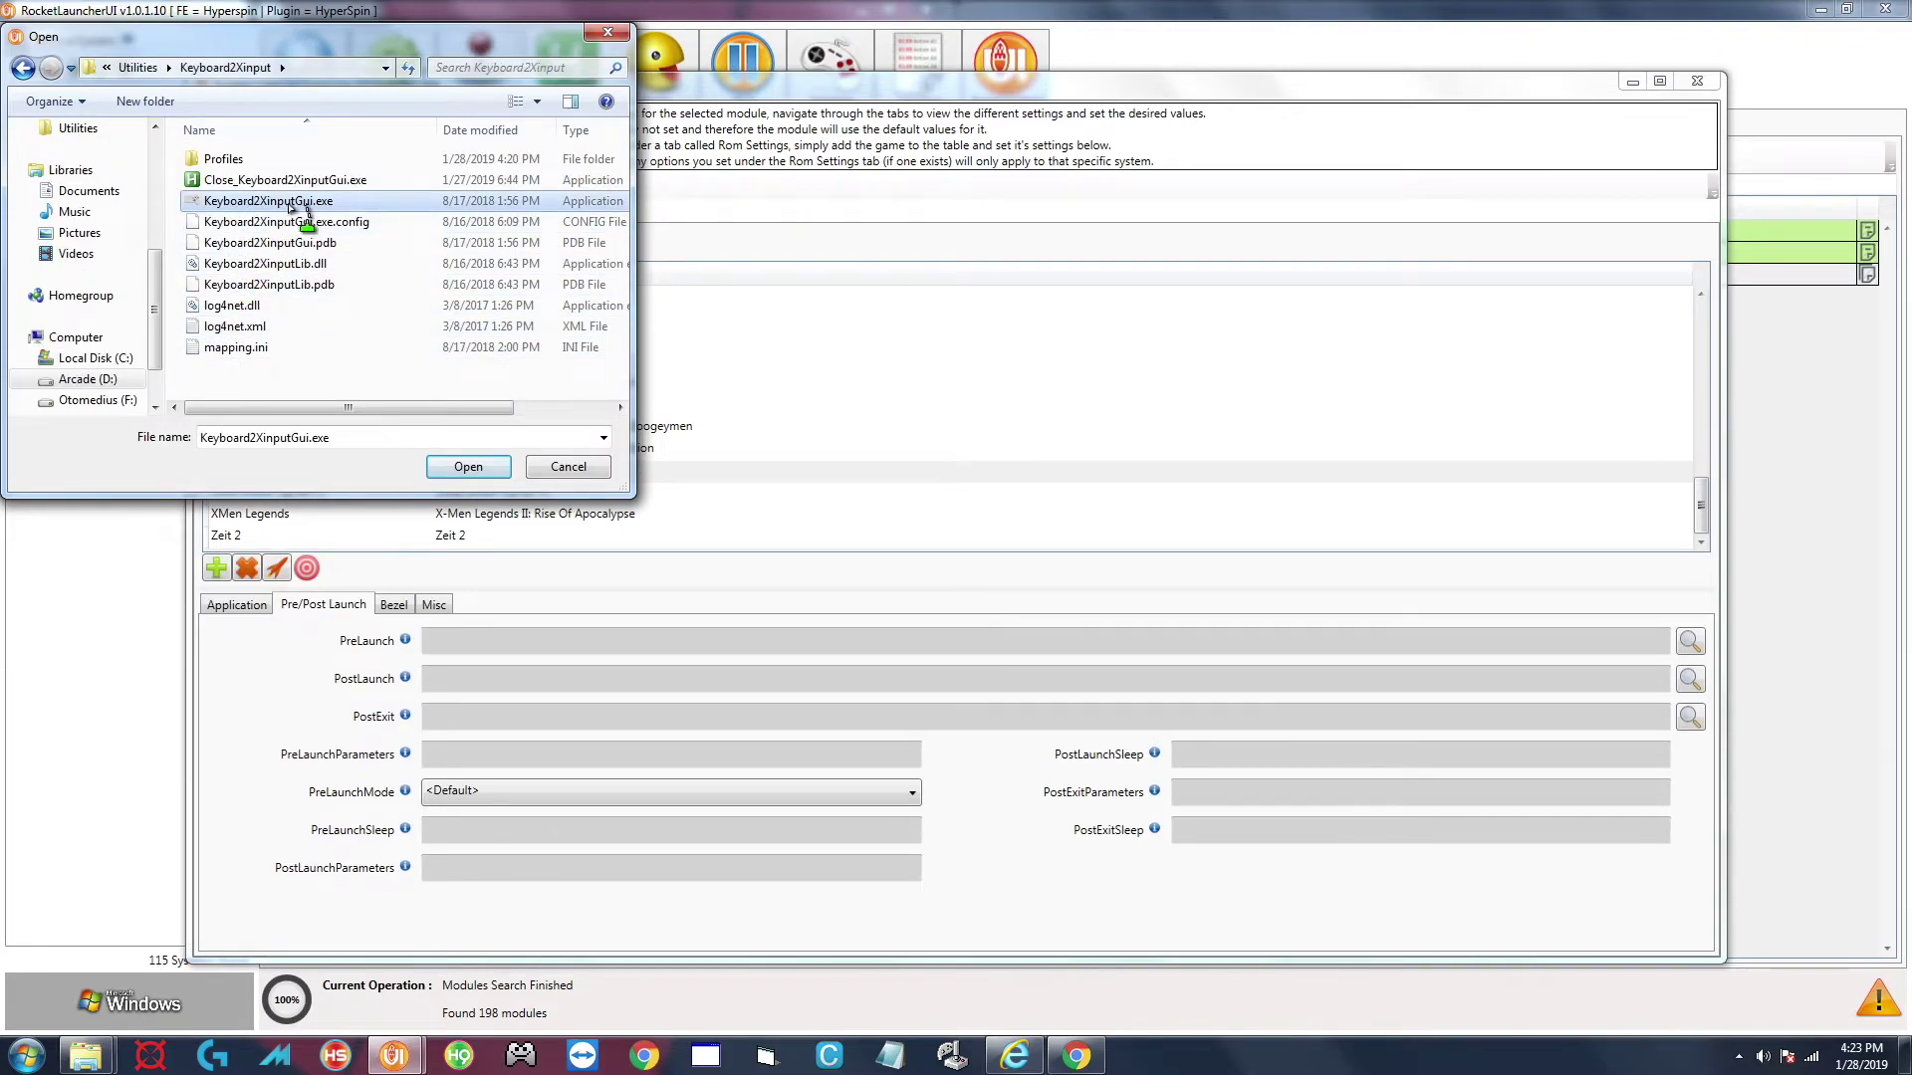
left_click(460, 470)
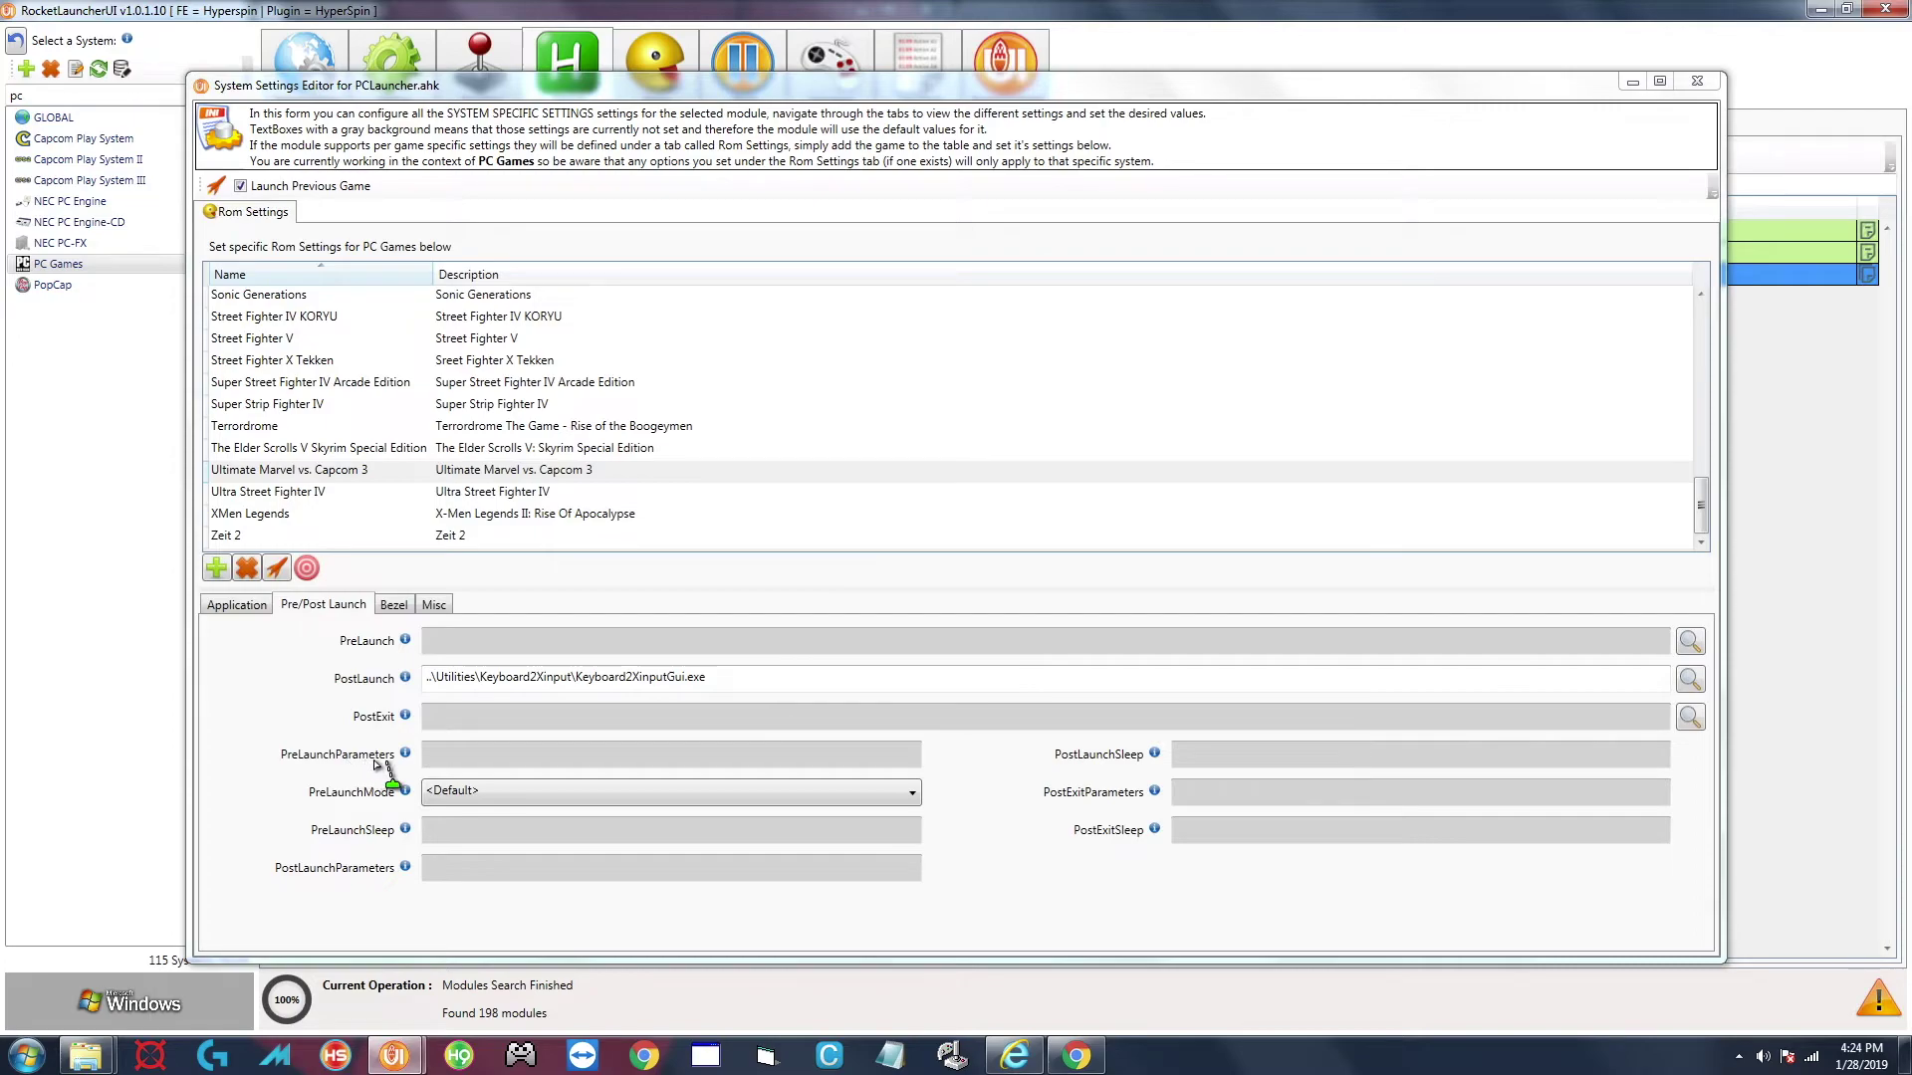
Switch to the Keyboard2Xinput folder in Windows Explorer, open its Profiles folder, and copy the folder path.
mouse_move(389, 645)
mouse_move(86, 1054)
left_click(365, 928)
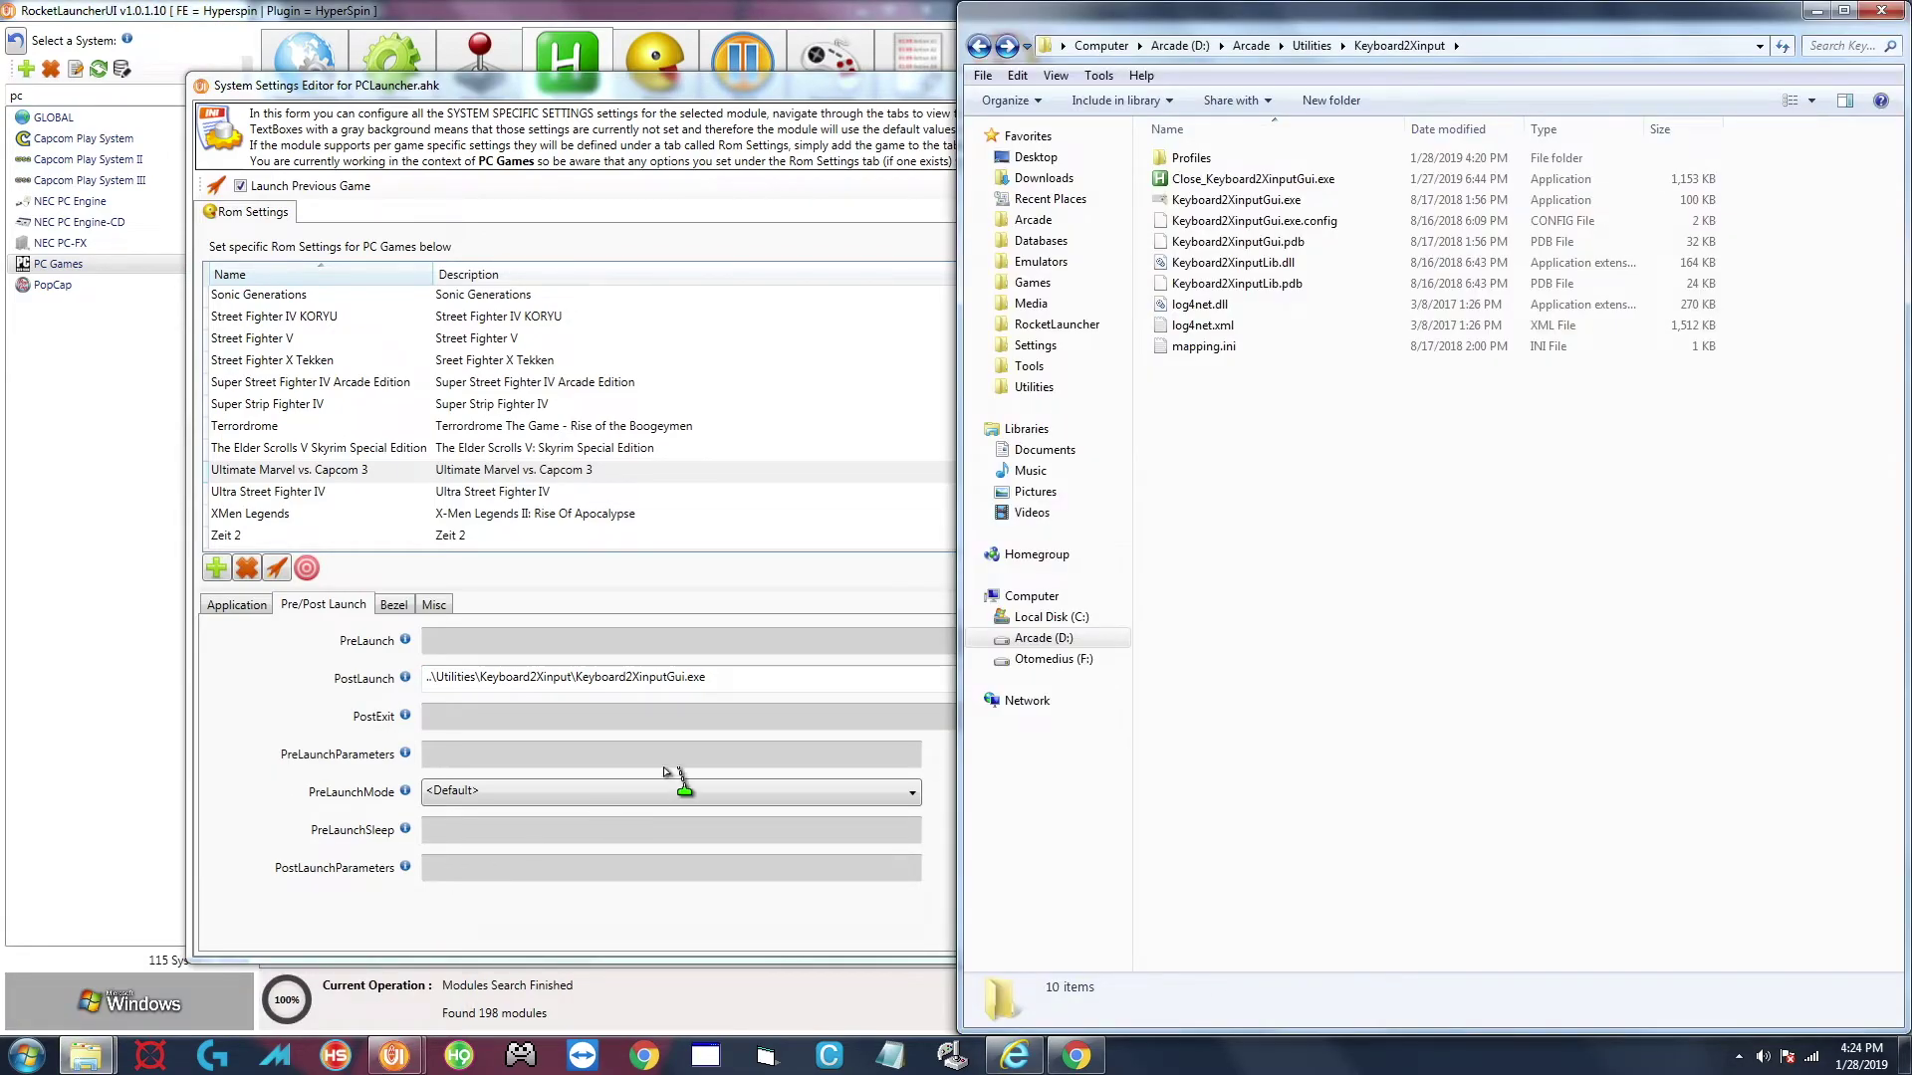
left_click(1213, 162)
double_click(1212, 162)
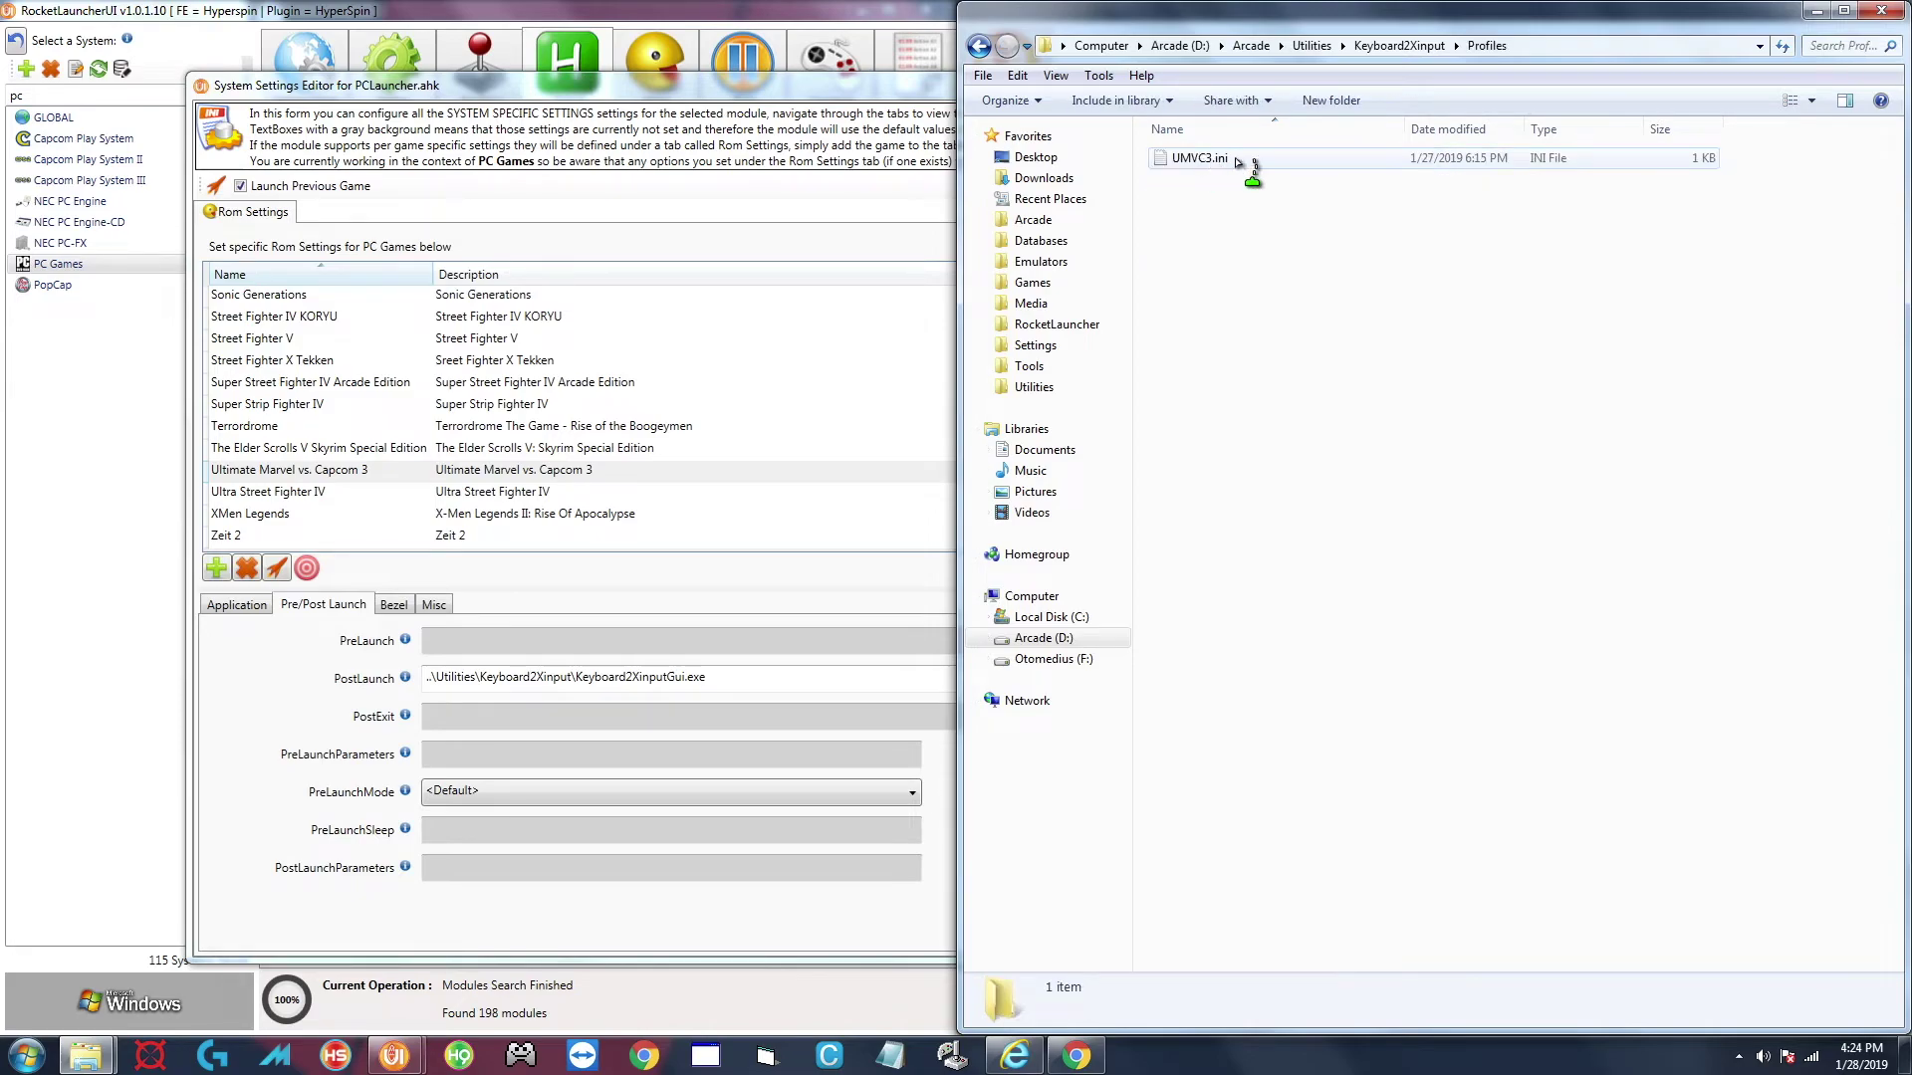
left_click(1593, 46)
right_click(1187, 50)
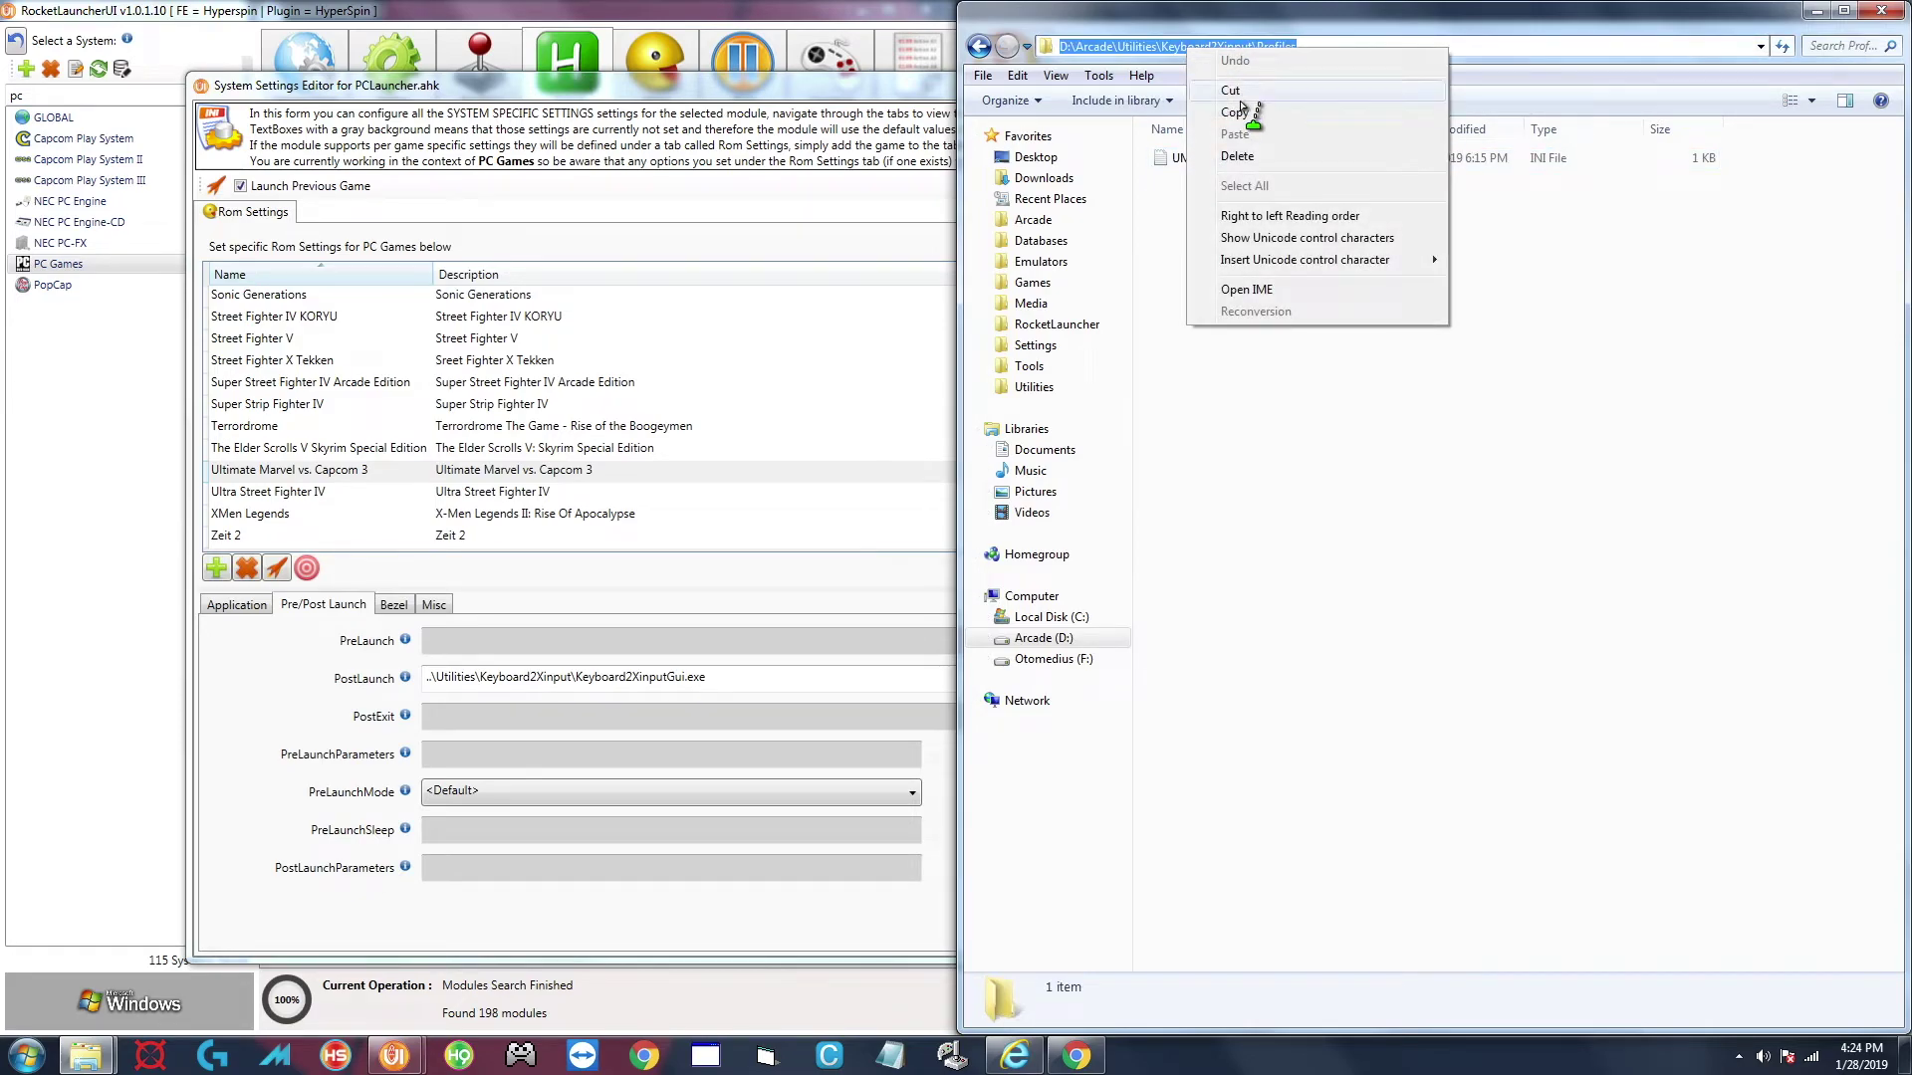
left_click(1235, 112)
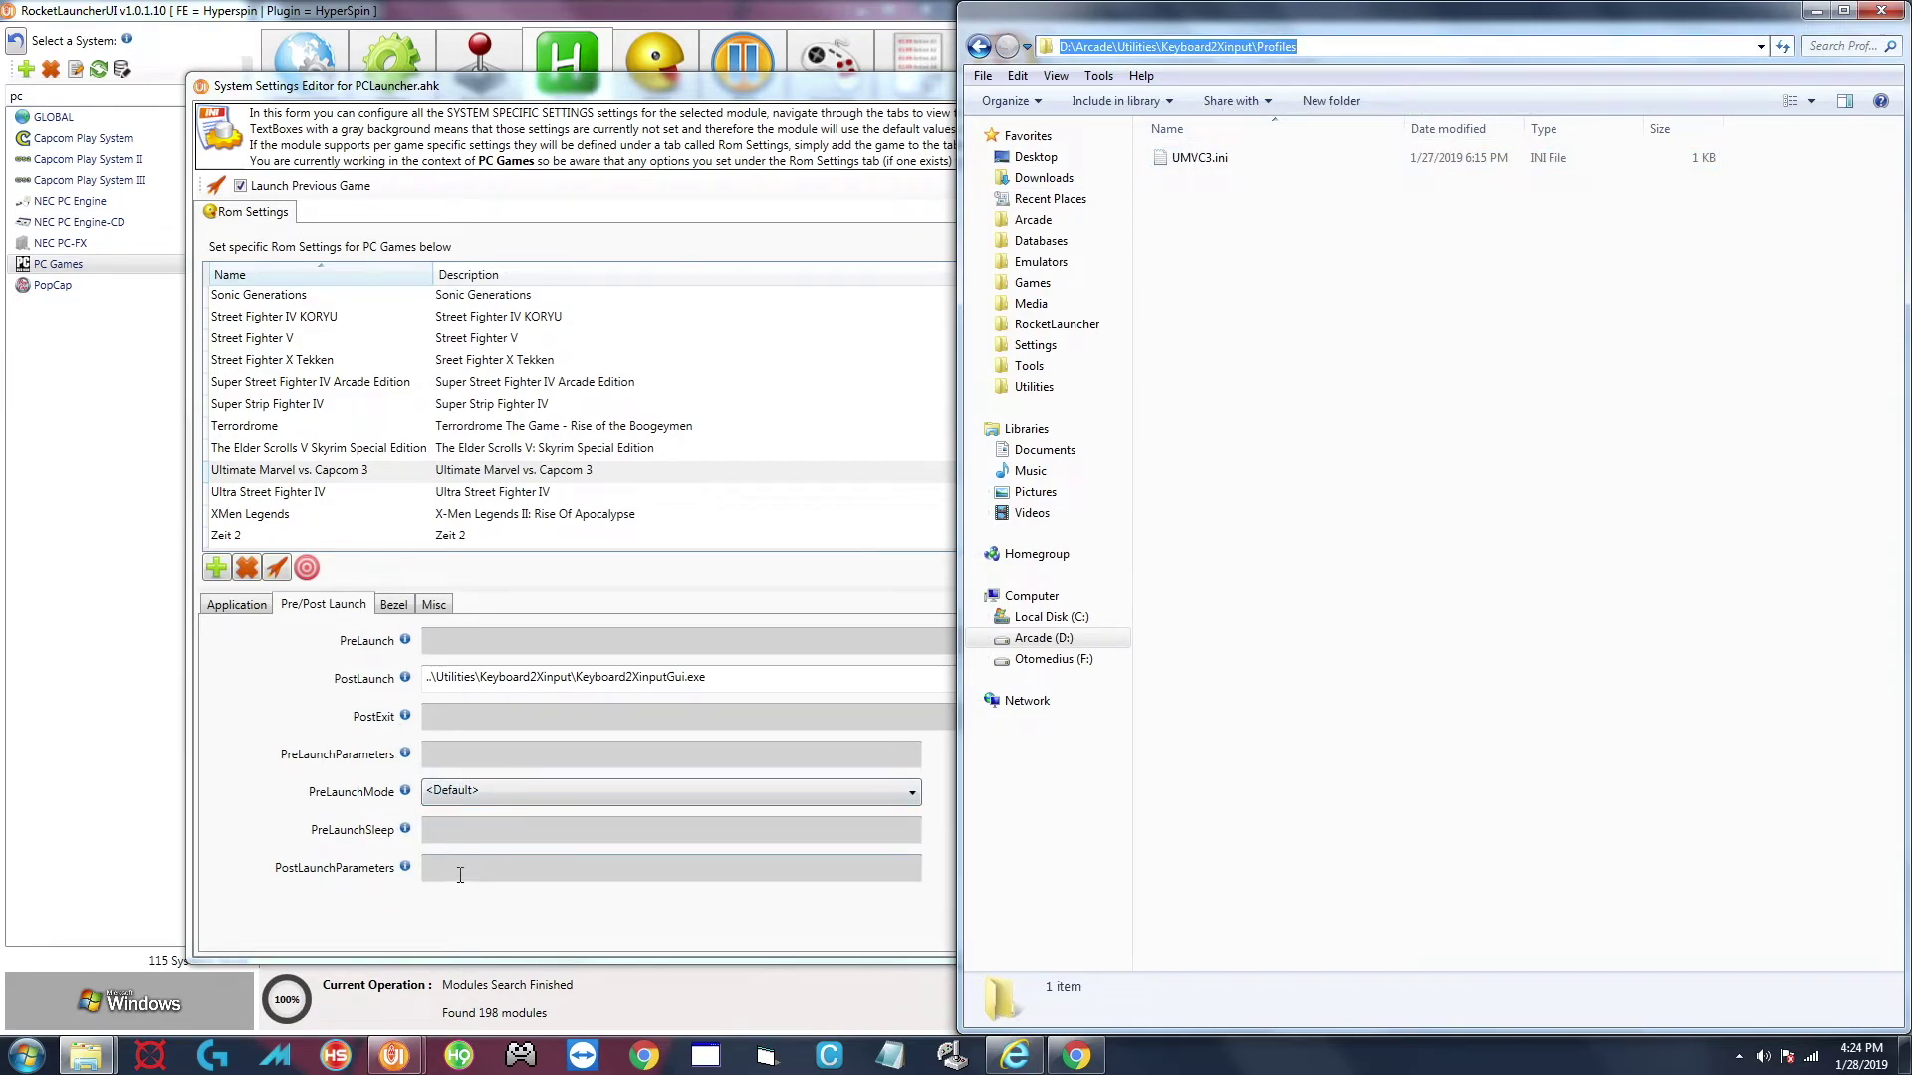
Set PostLaunchParameters in RocketLauncherUI to the copied path with a trailing backslash, D:\Arcade\Utilities\Keyboard2Xinput\Profiles\.
left_click(464, 869)
right_click(461, 873)
left_click(509, 934)
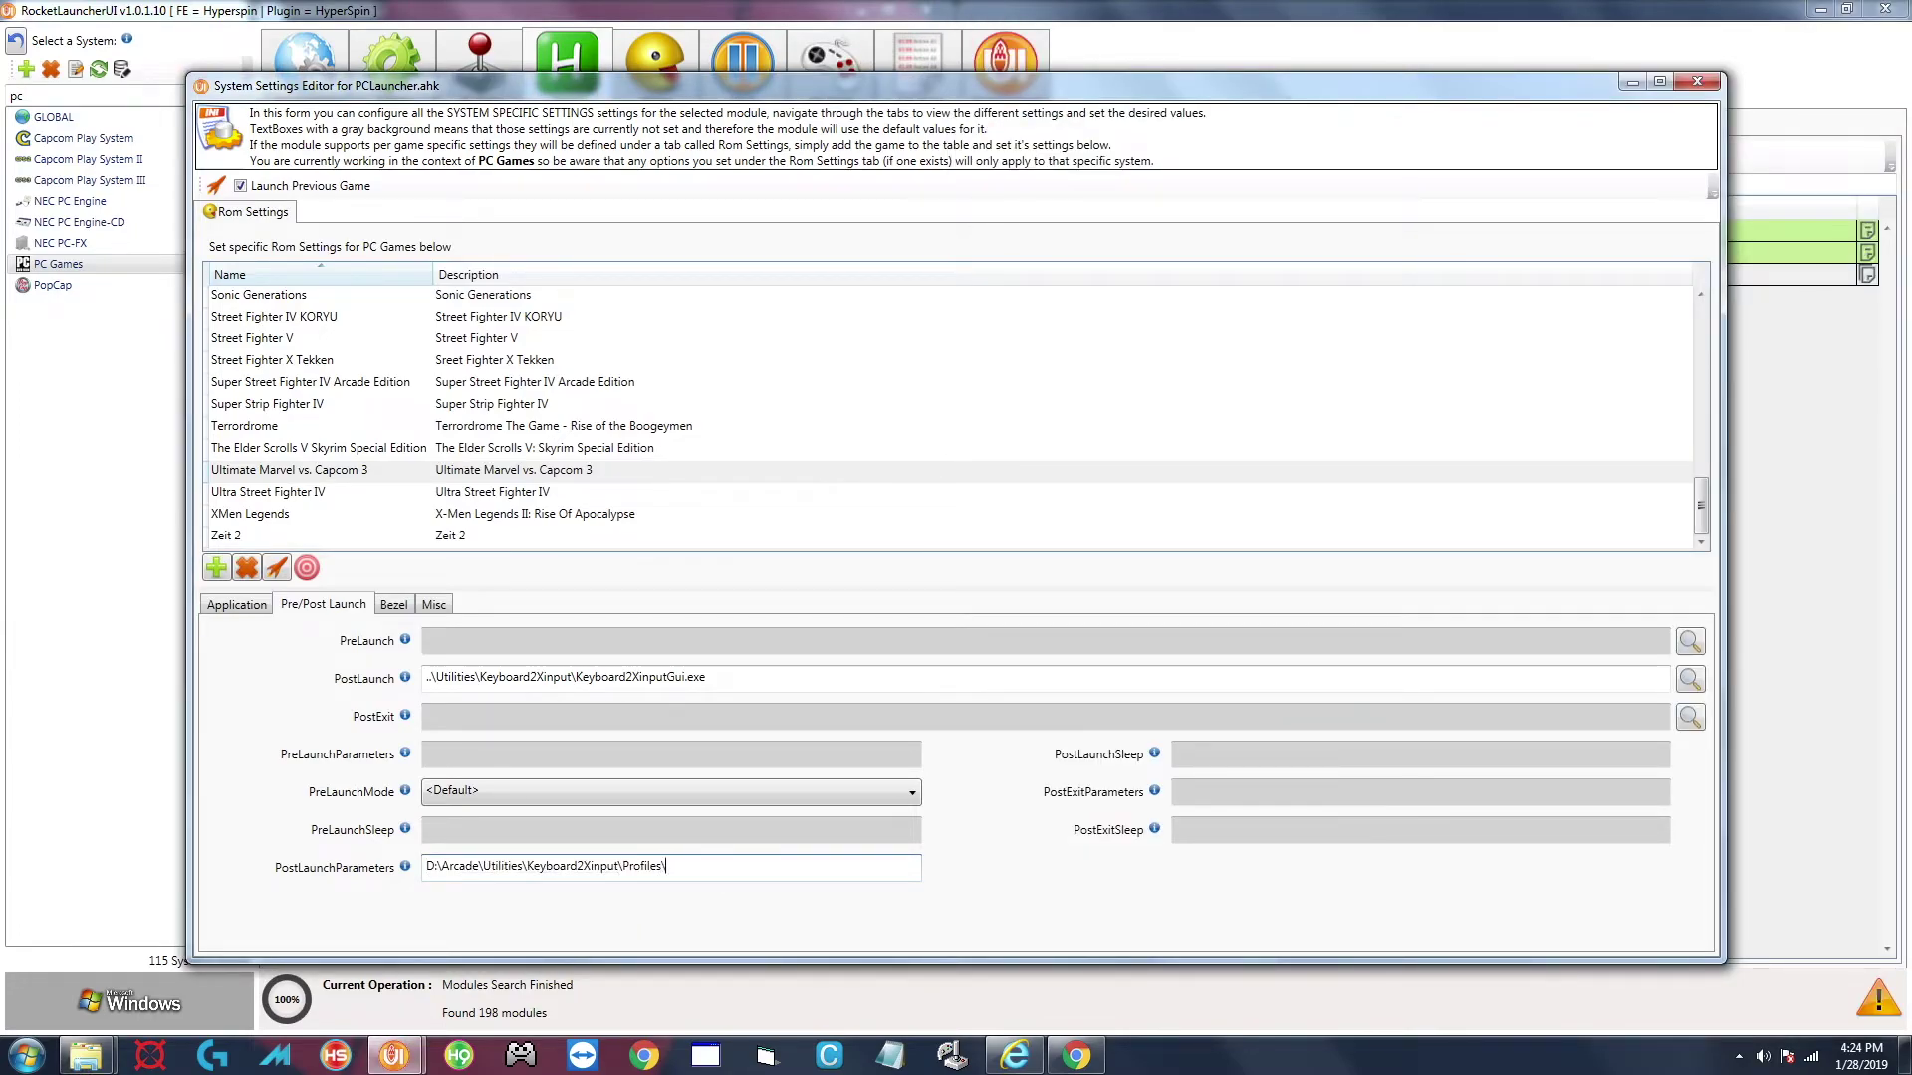
Copy the profile's file name in the Profiles folder and complete the PostLaunchParameters path with UMVC3.ini.
key("alt+Tab")
left_click(1198, 159)
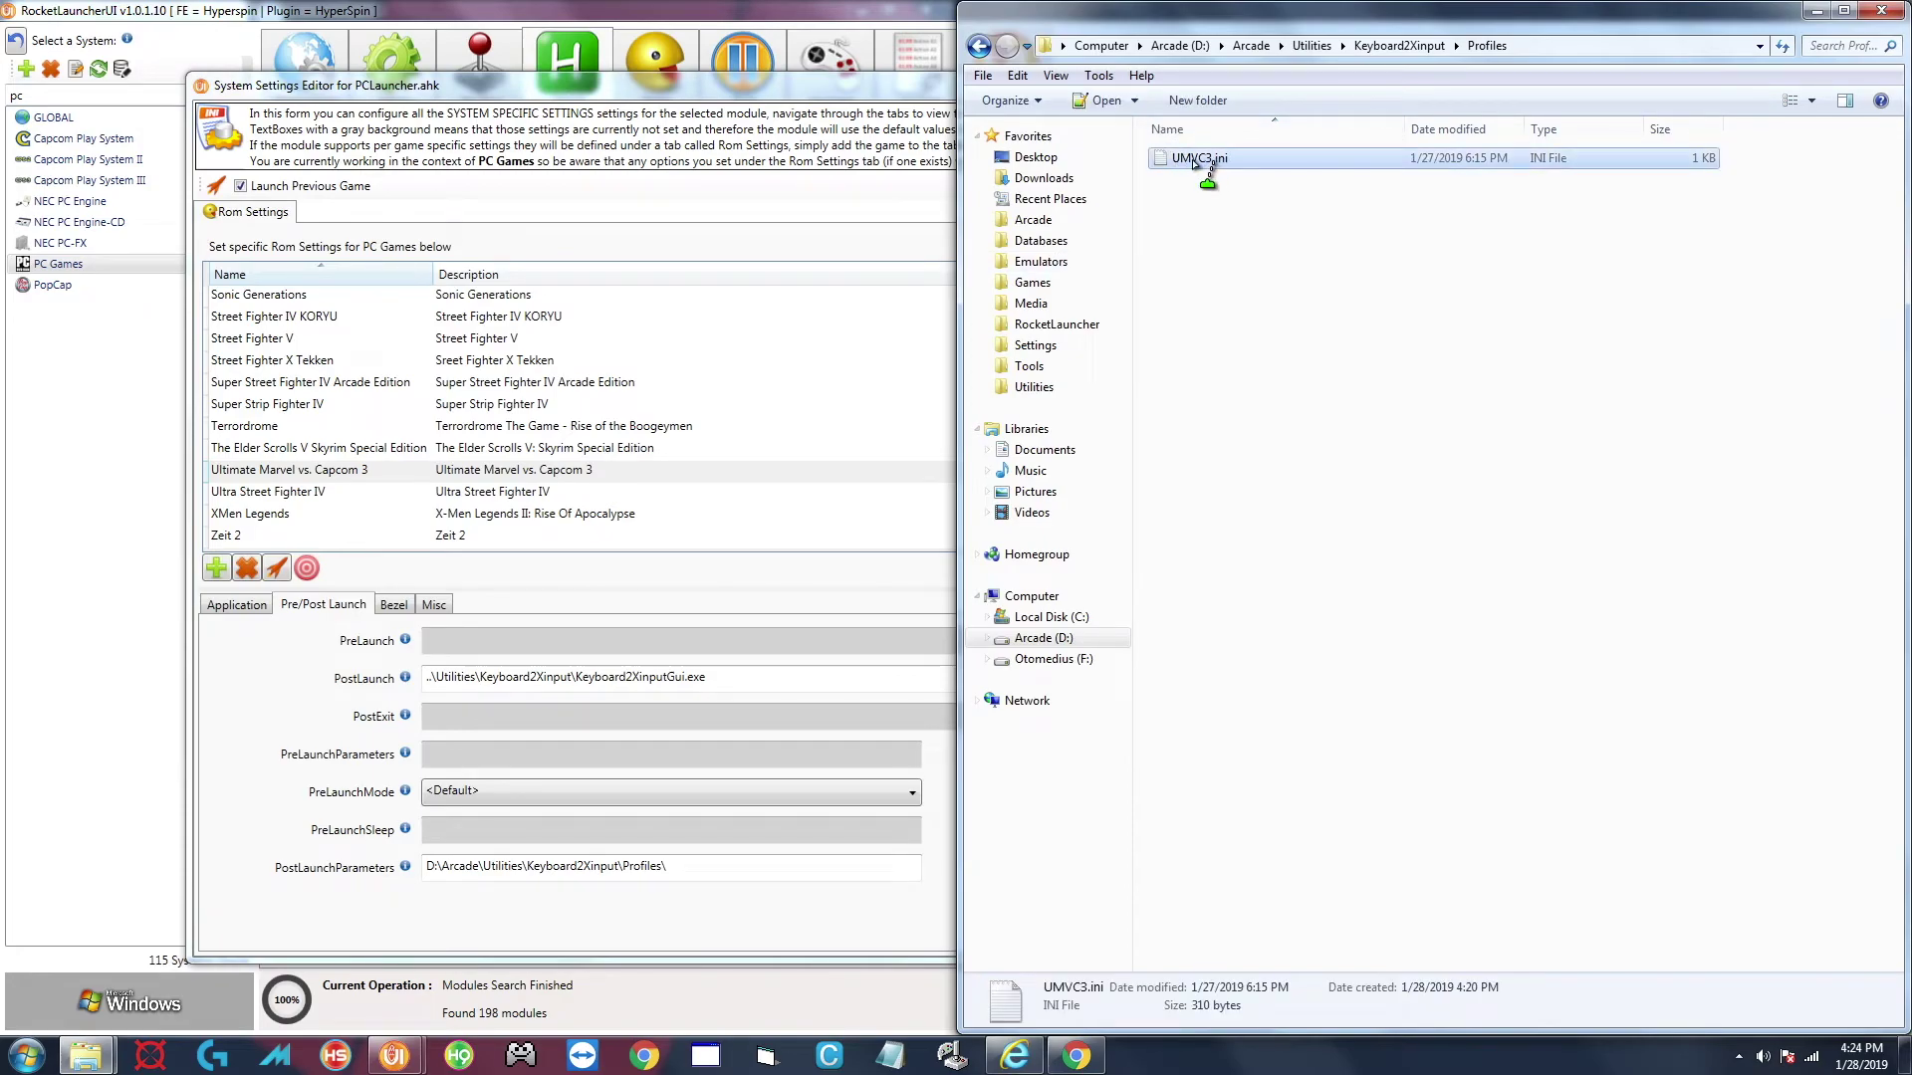
left_click(1196, 159)
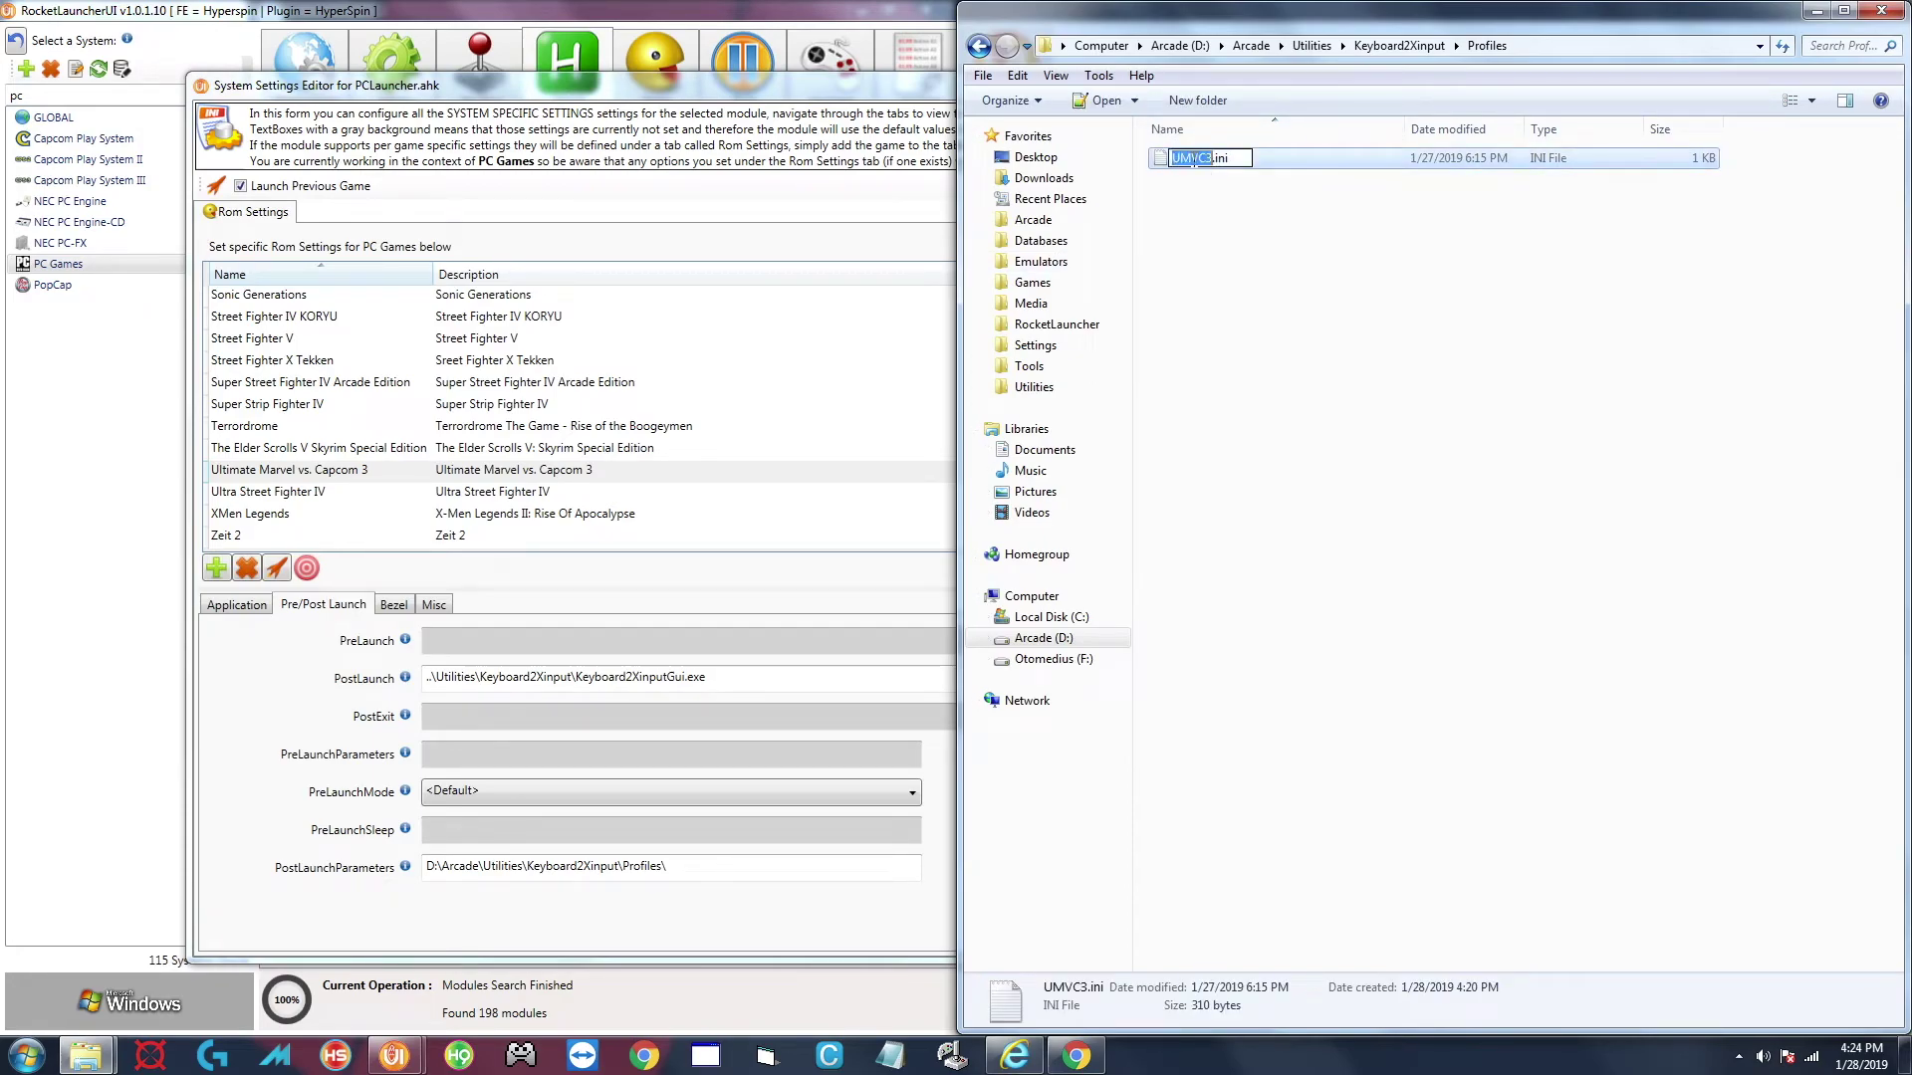
left_click(721, 869)
key("ctrl+v")
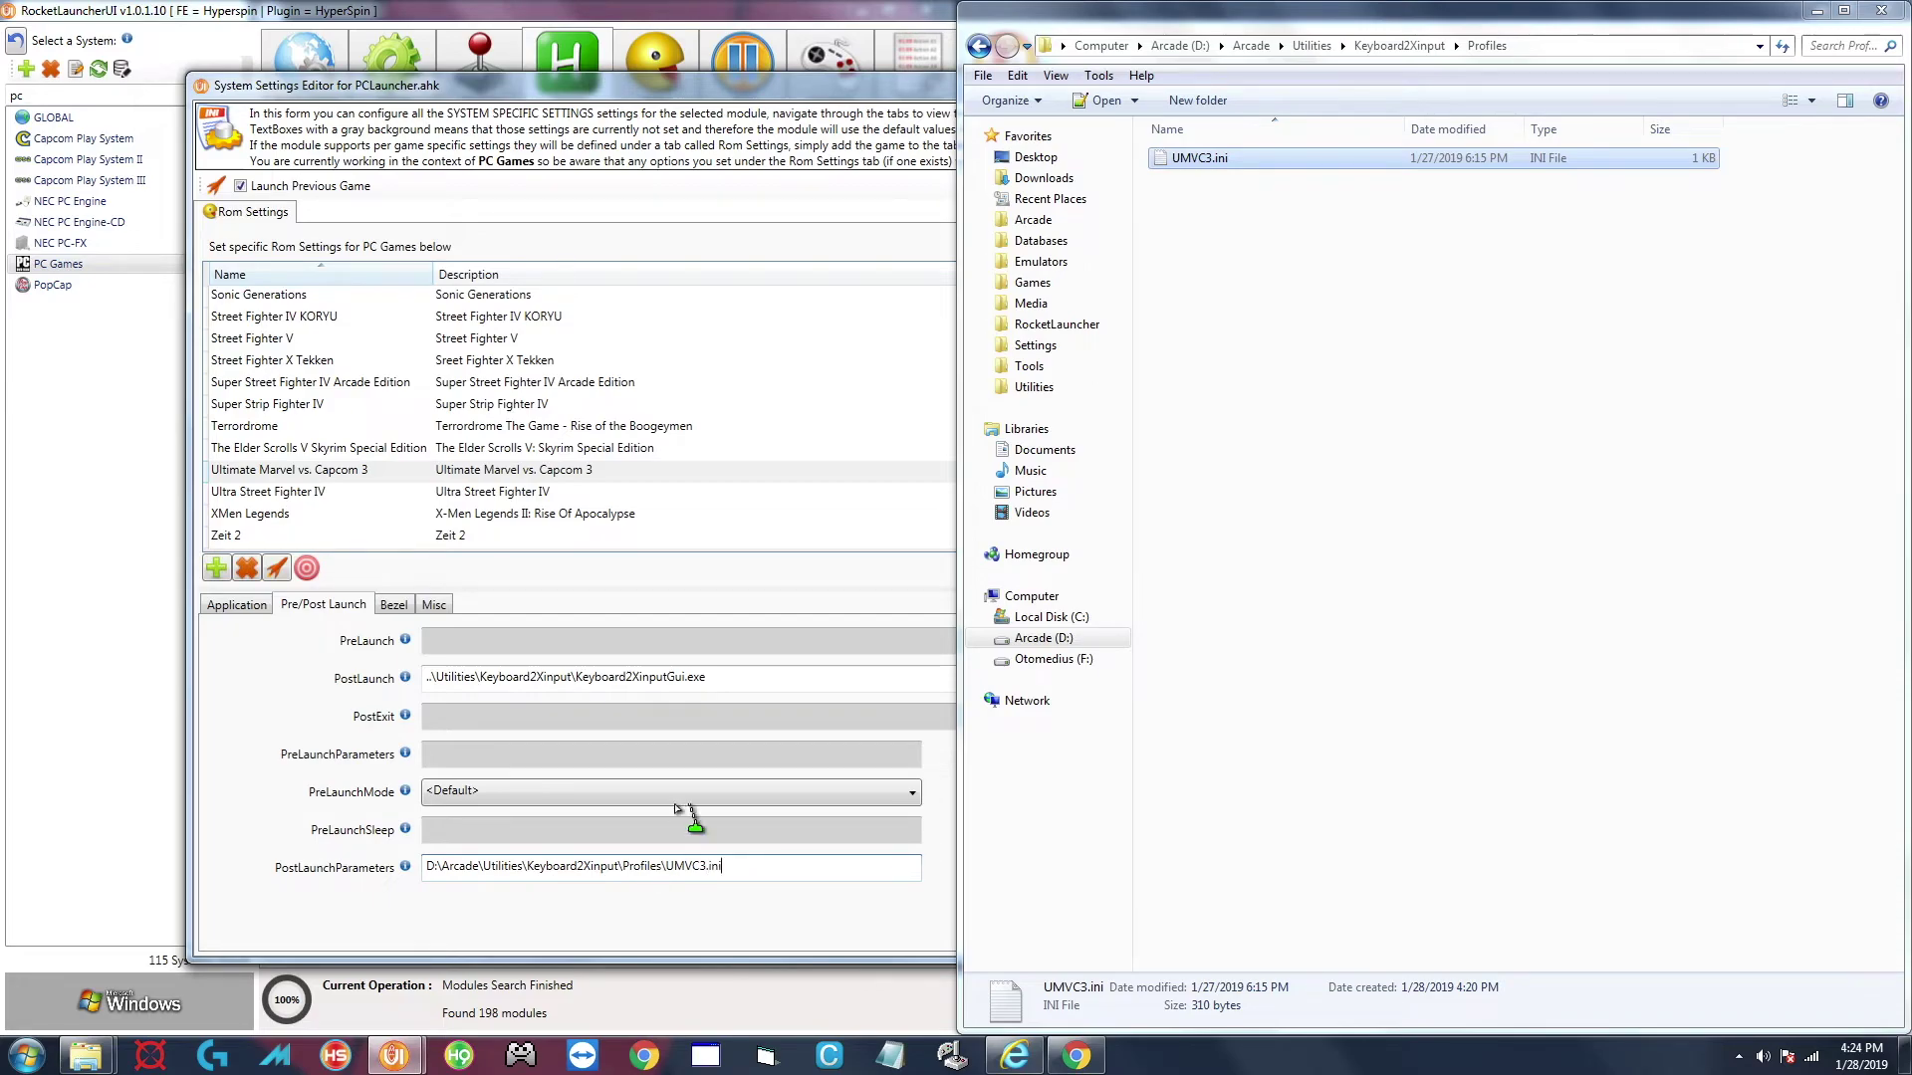
left_click(404, 868)
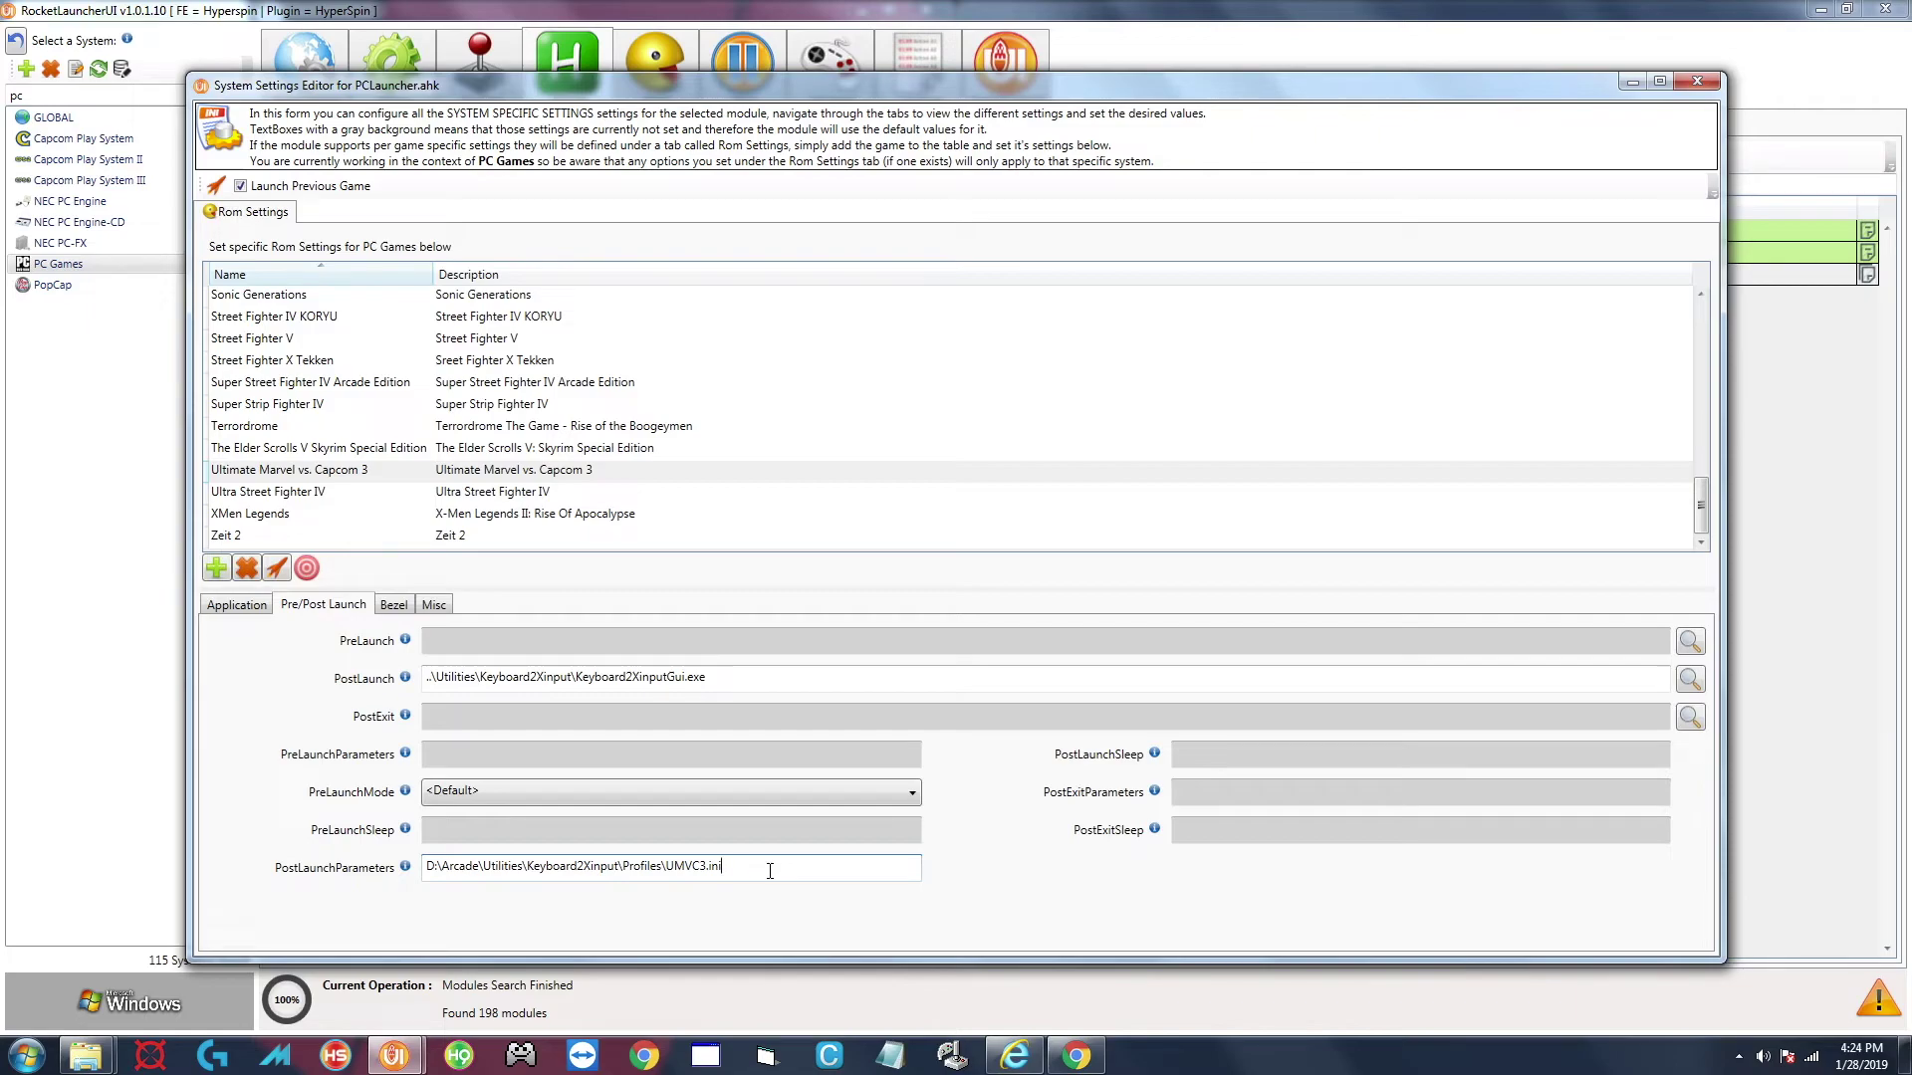
Return to the Keyboard2Xinput folder in Windows Explorer and locate Close_Keyboard2XinputGui.exe.
key("alt+Tab")
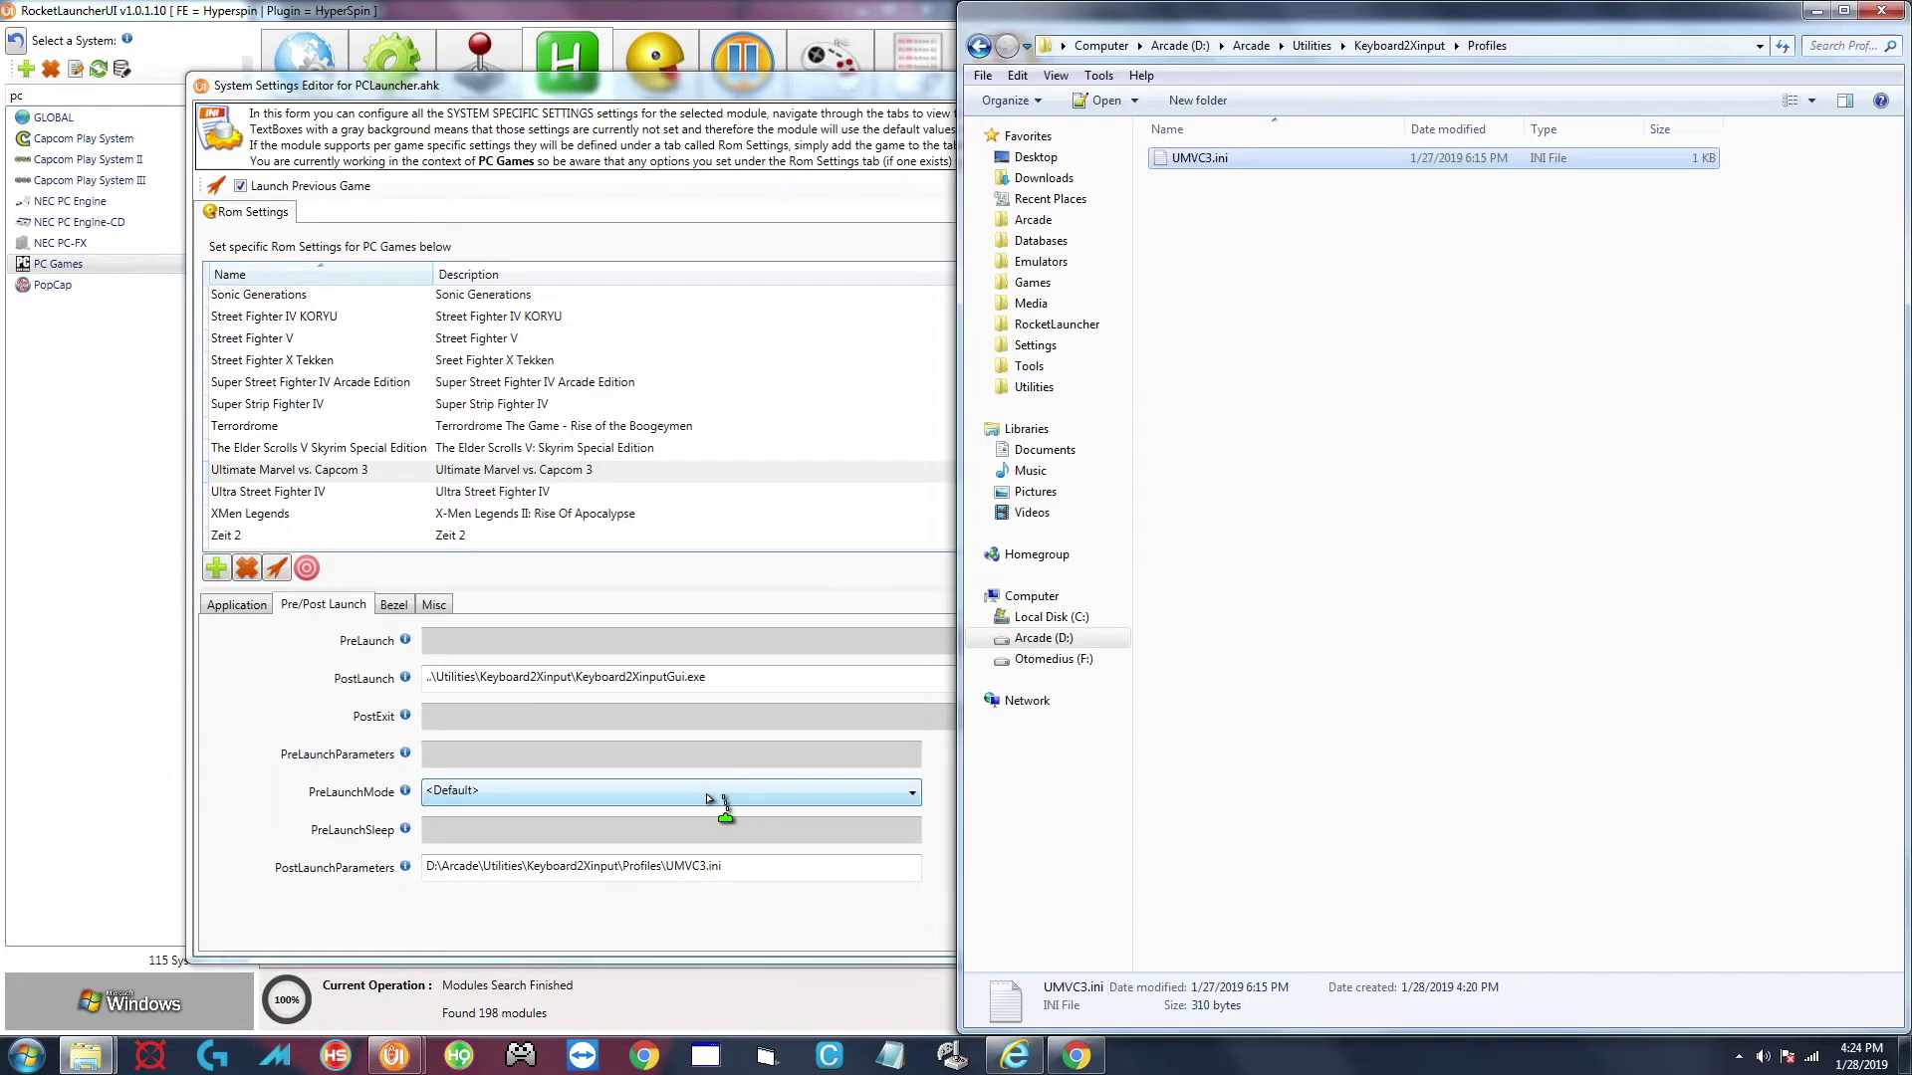
left_click(979, 46)
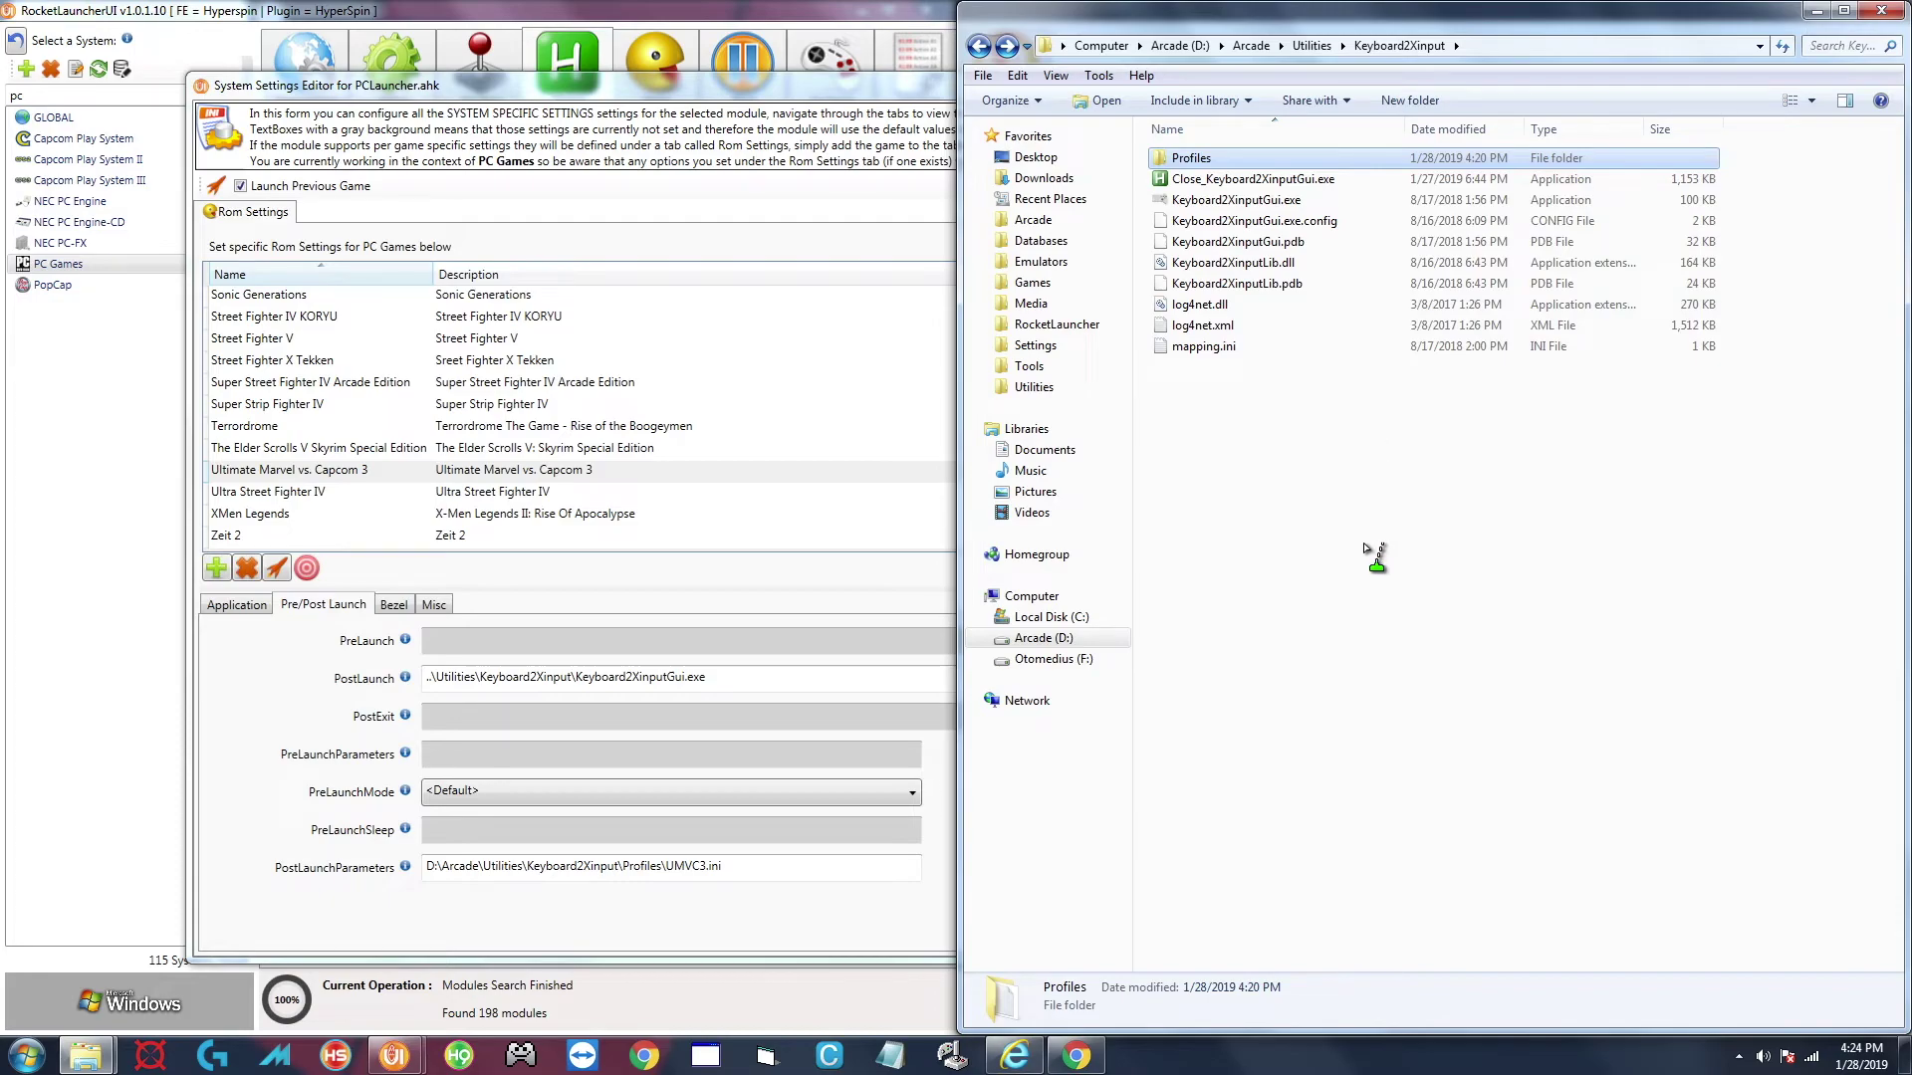
left_click(1218, 182)
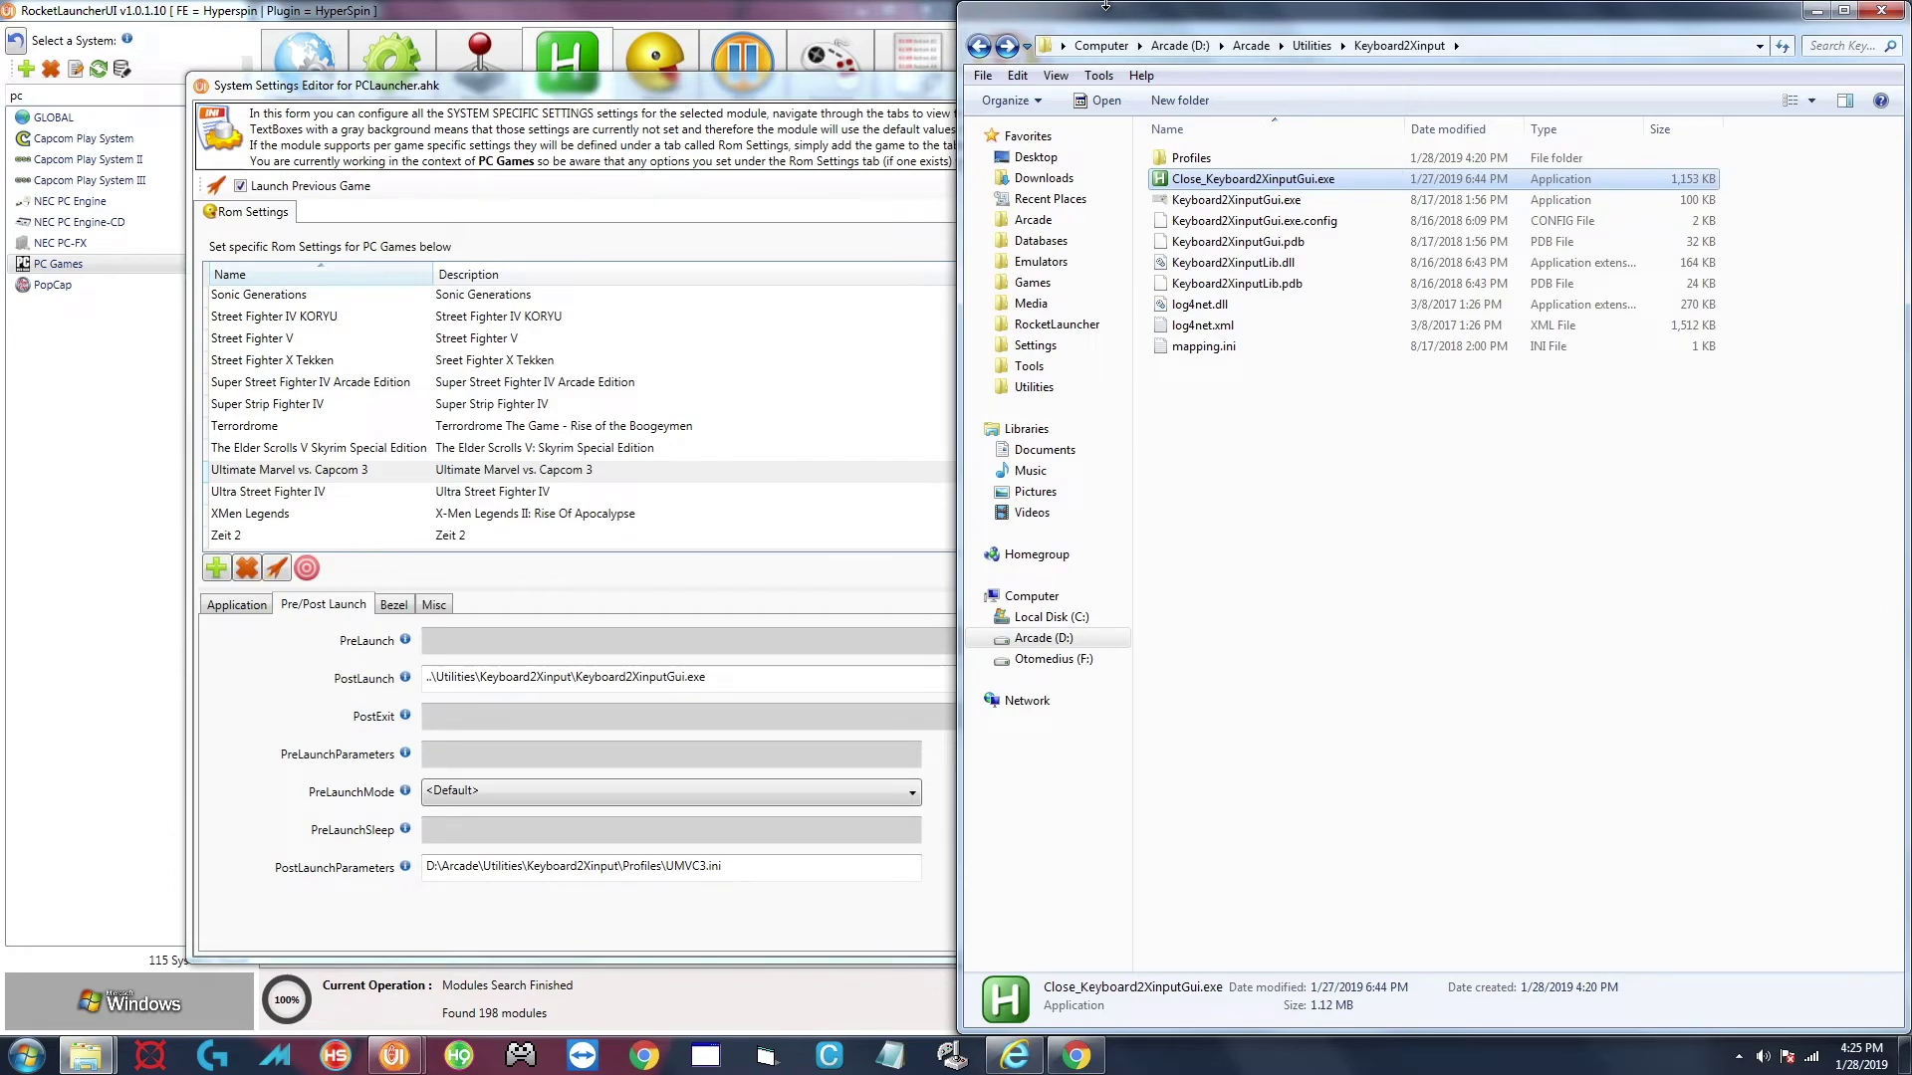
Set the game's PostExit application in RocketLauncherUI to Close_Keyboard2XinputGui.exe from the Keyboard2Xinput folder in Utilities.
left_click(267, 769)
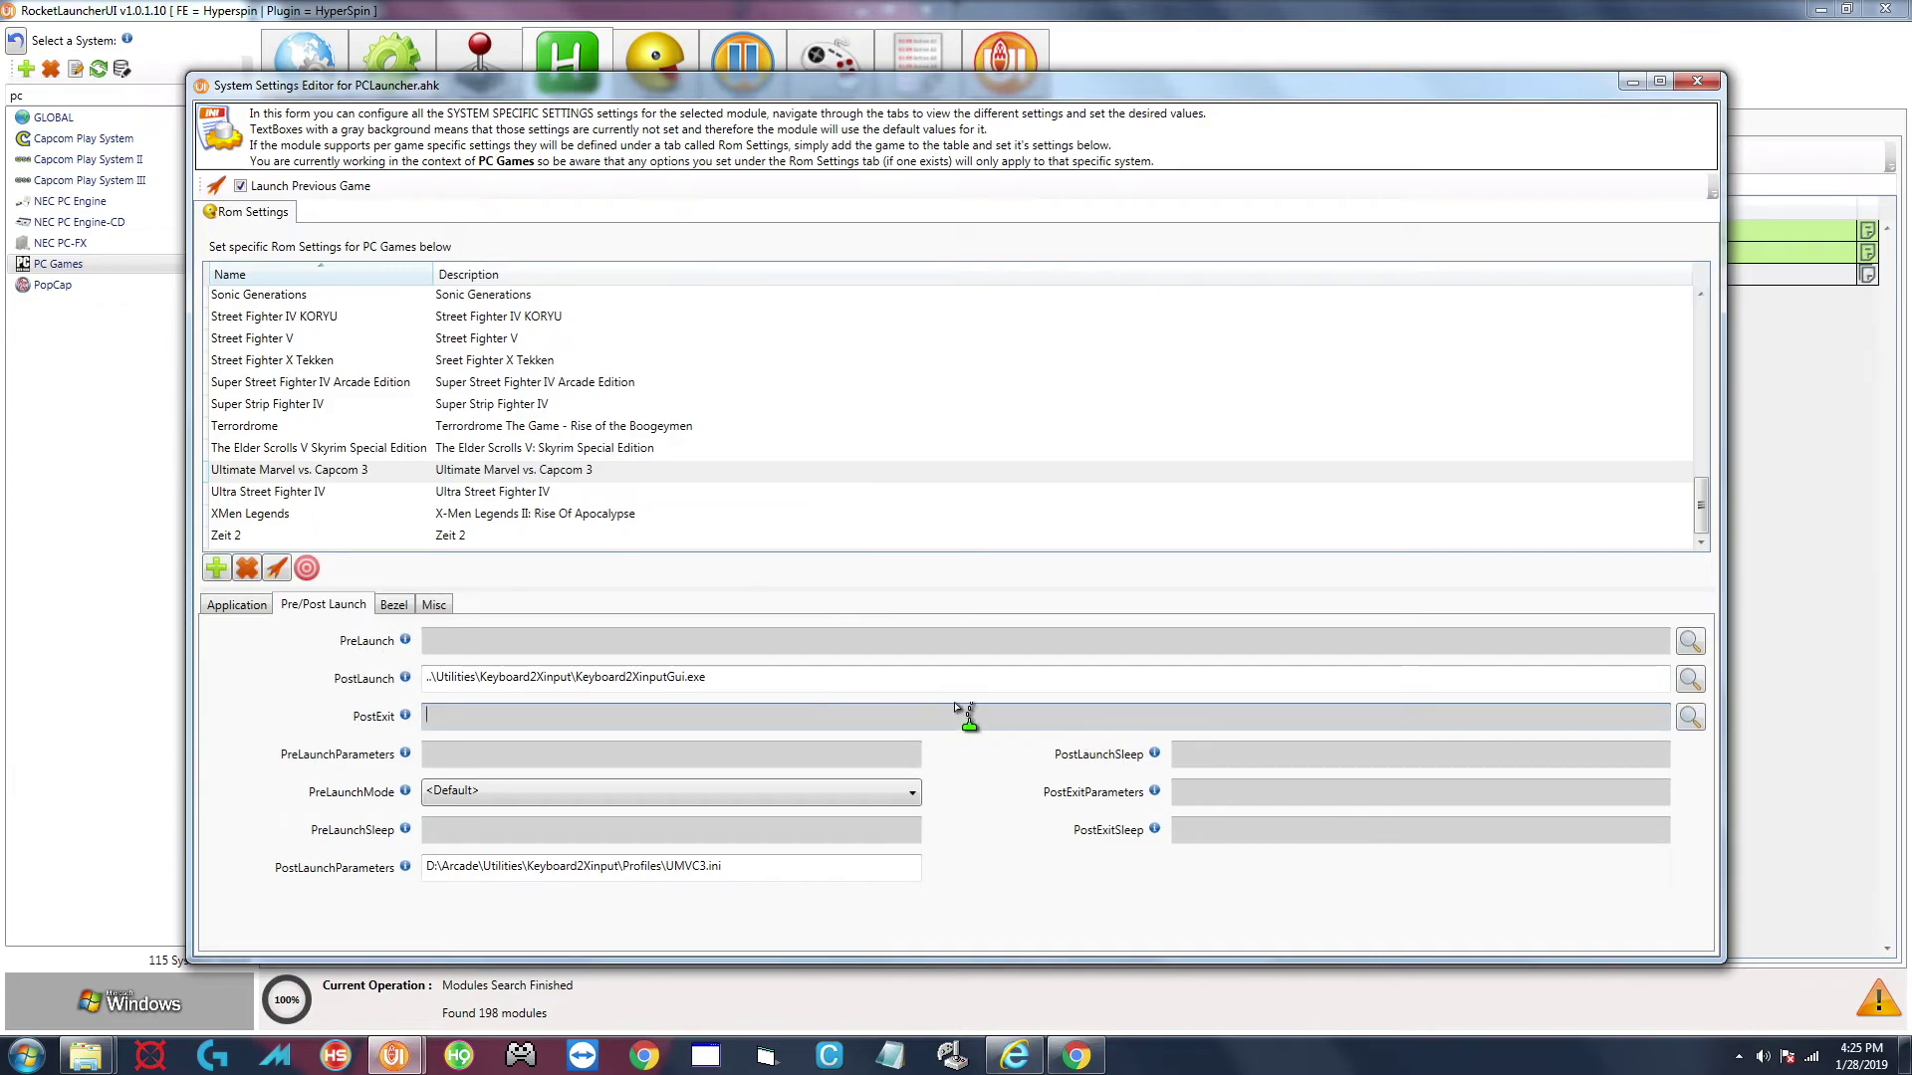
left_click(1690, 717)
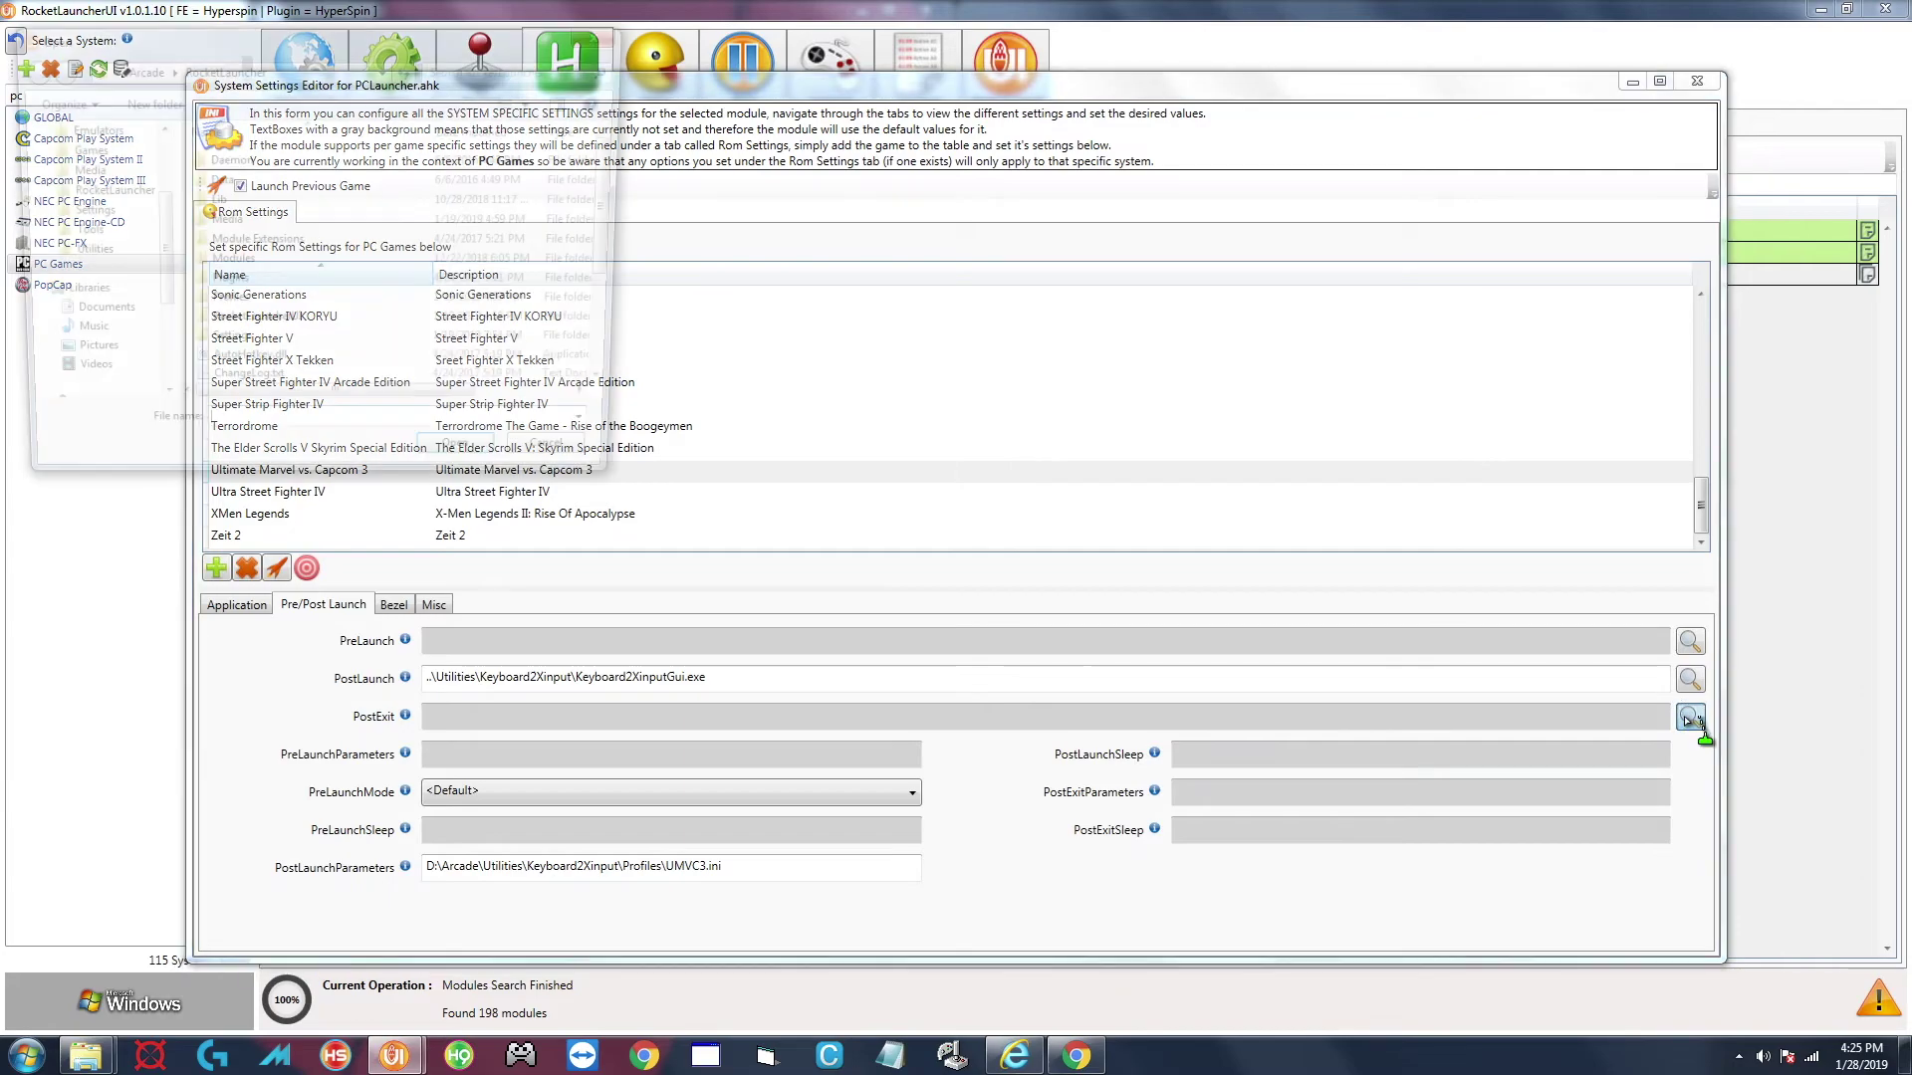
left_click_drag(159, 299, 157, 264)
left_click(78, 316)
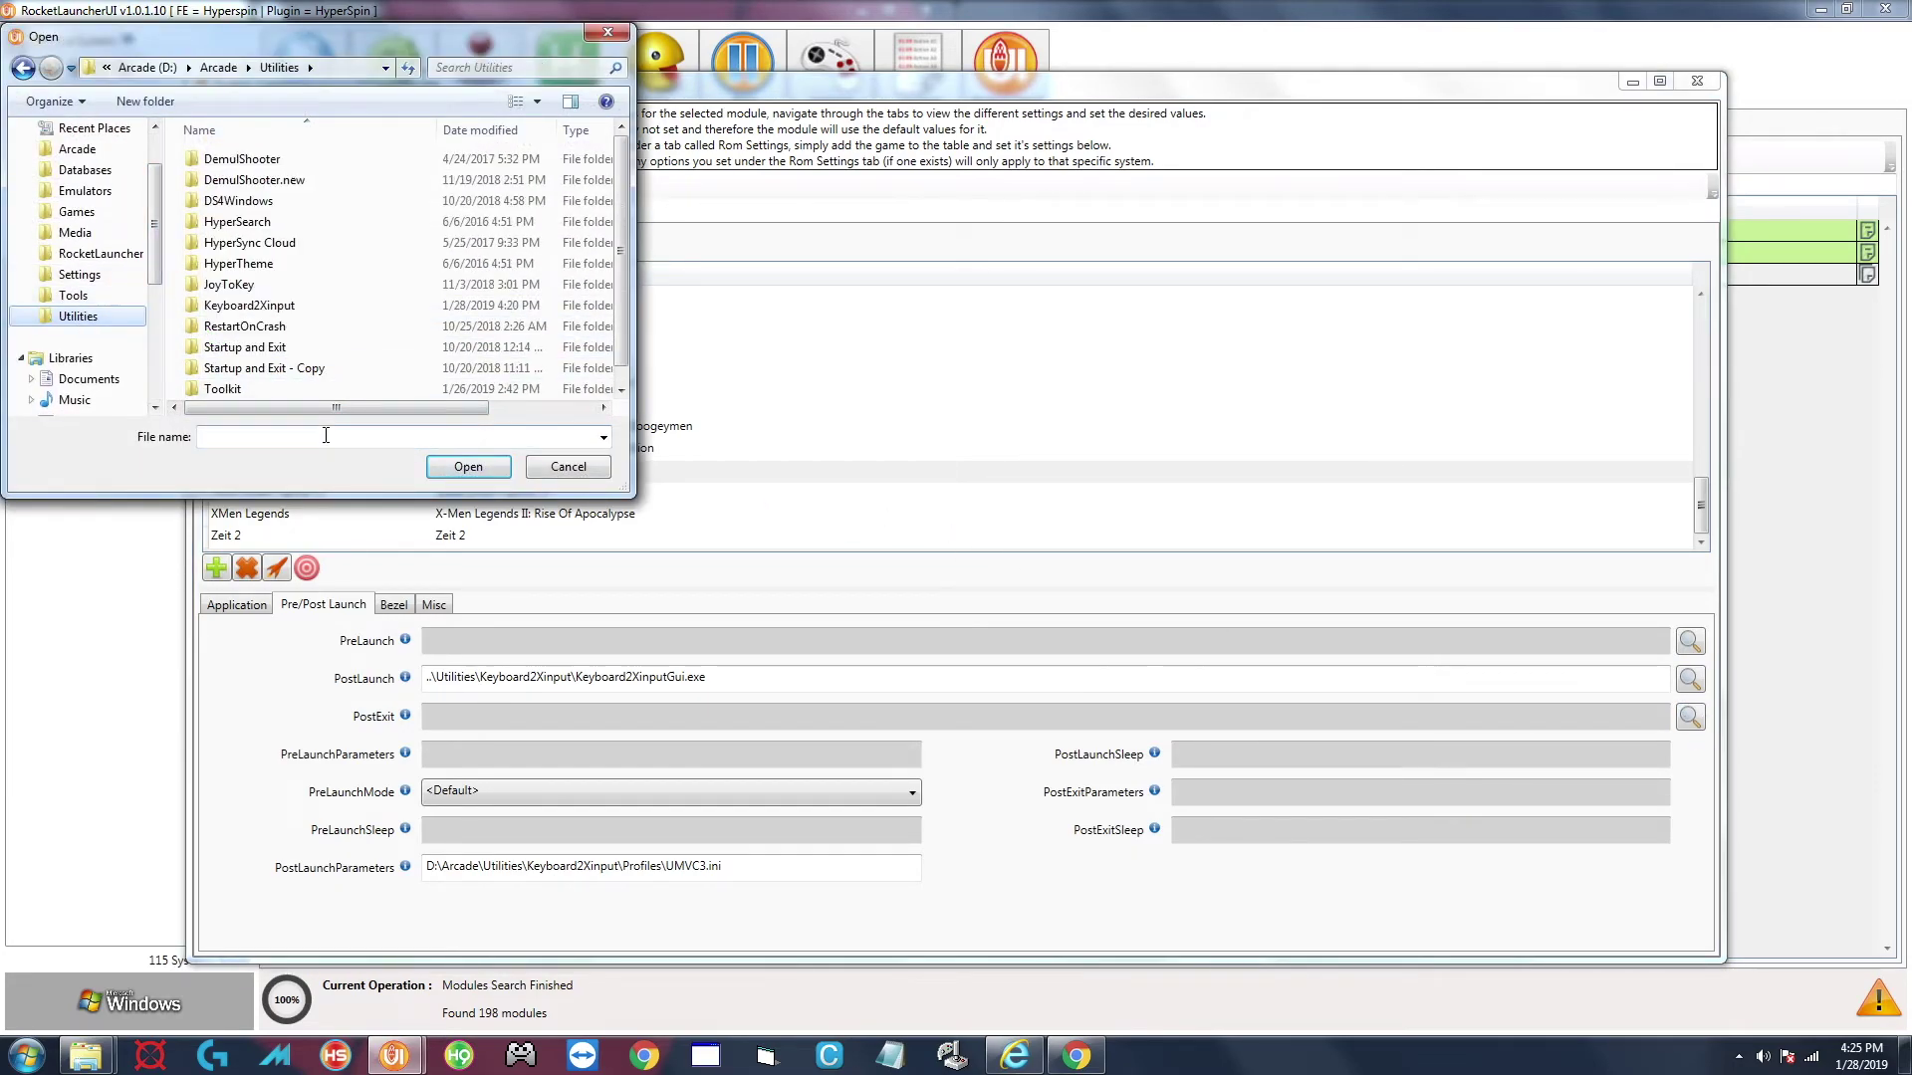
double_click(254, 306)
left_click(249, 180)
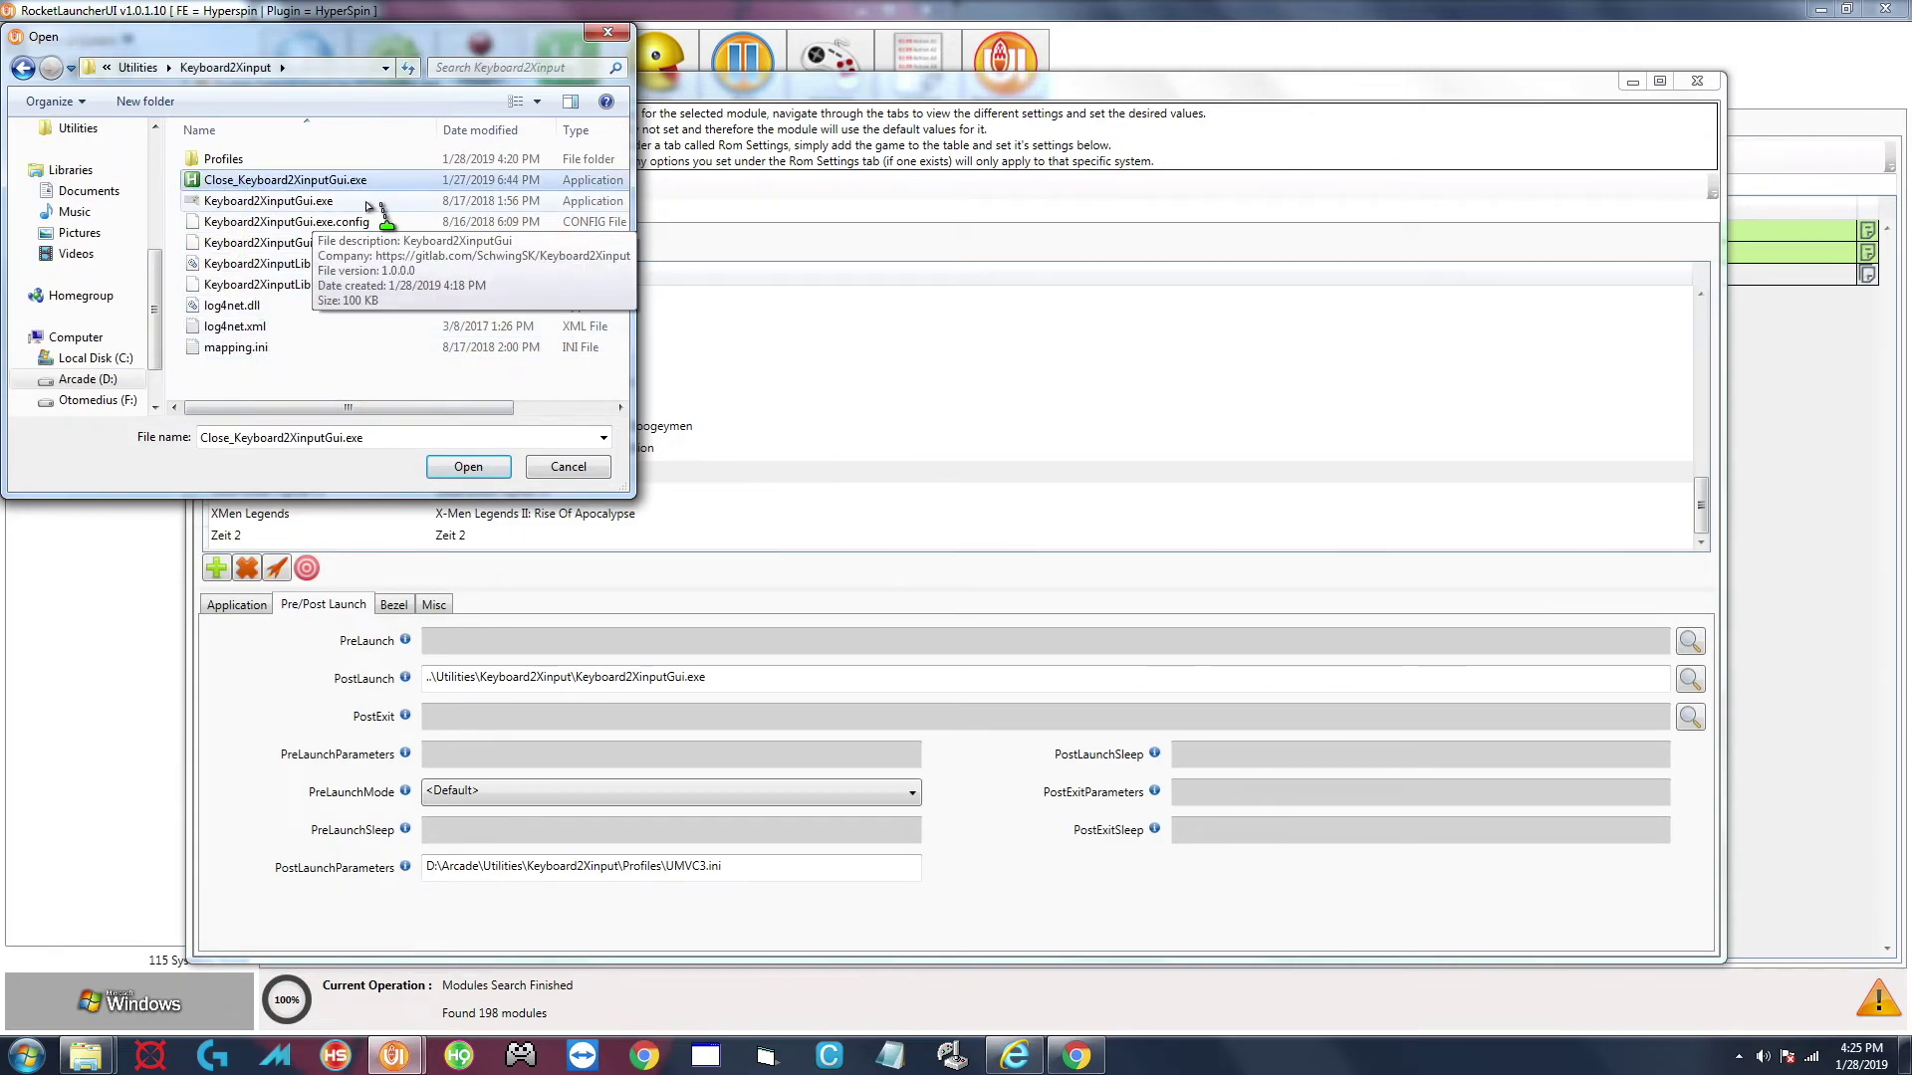
left_click(466, 469)
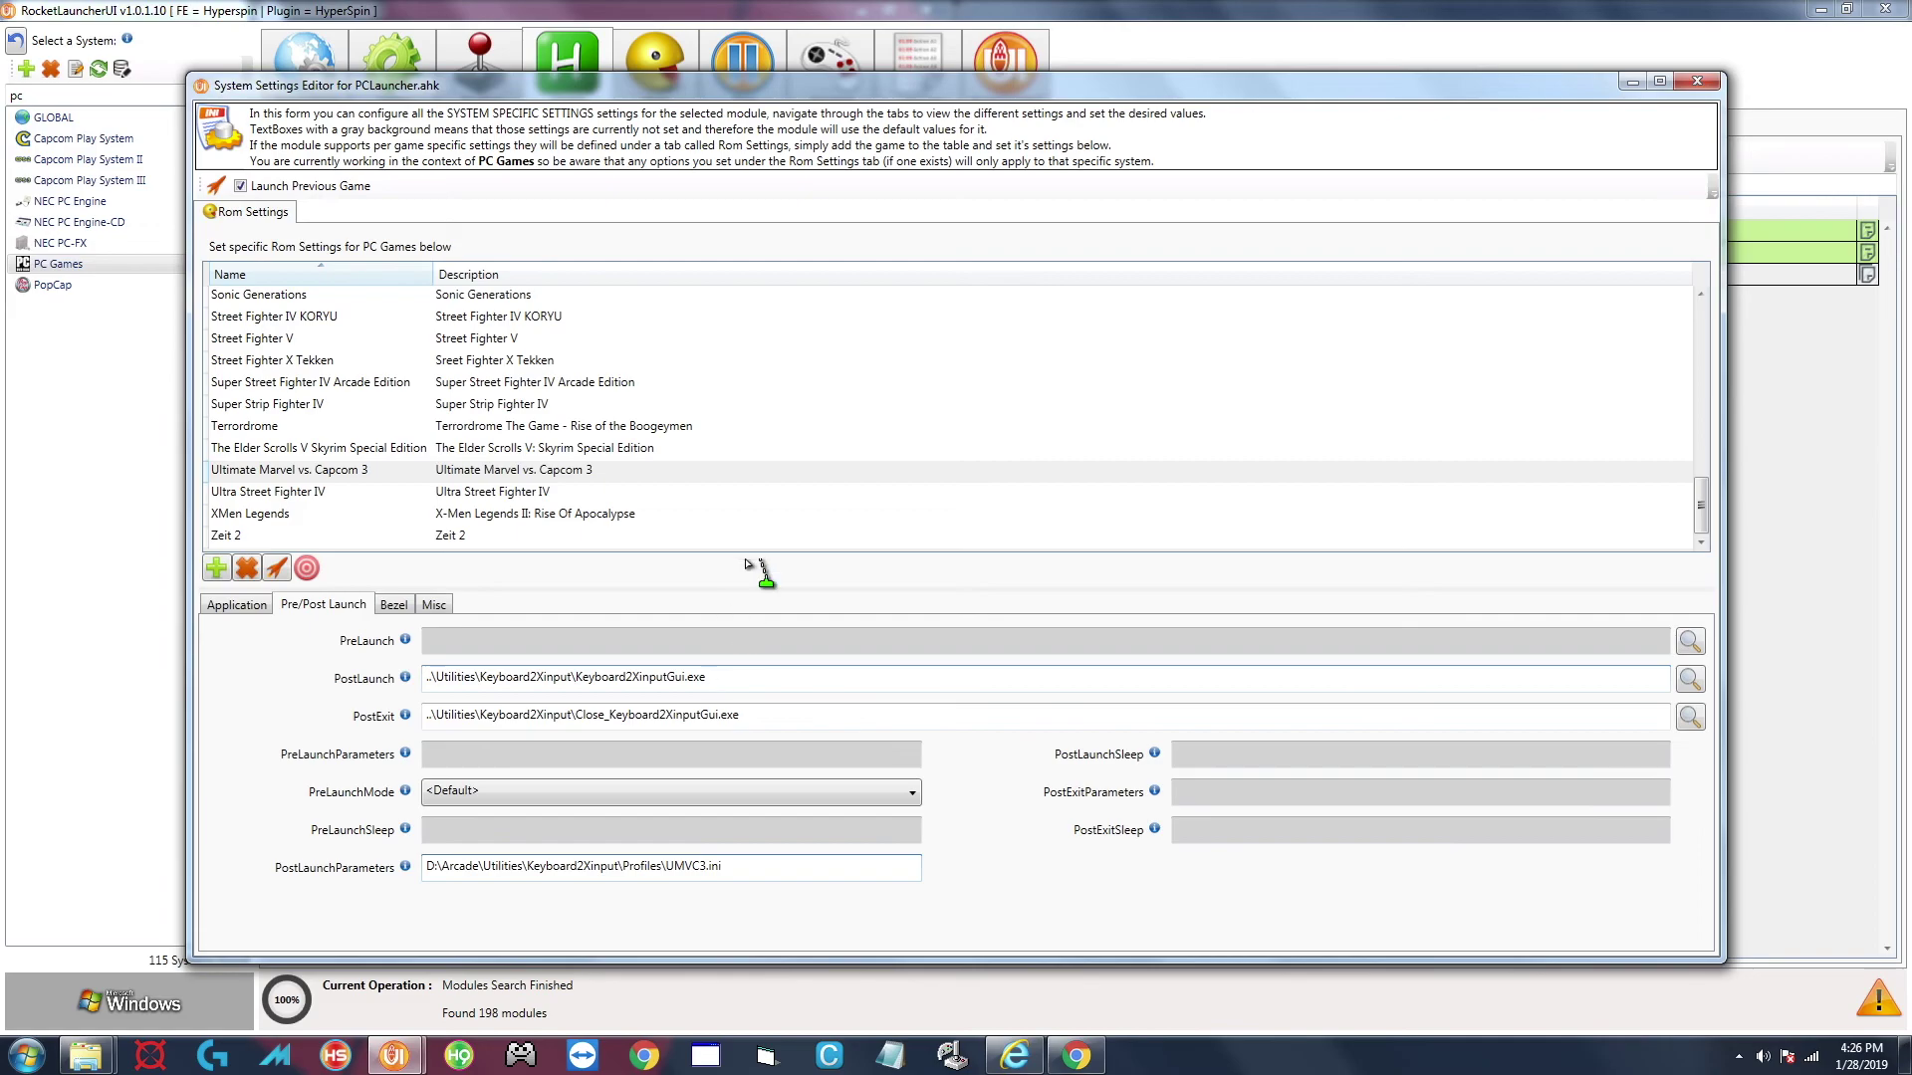
Review the Keyboard2Xinput project page on GitLab in the browser, and minimize the browser.
left_click(1075, 1056)
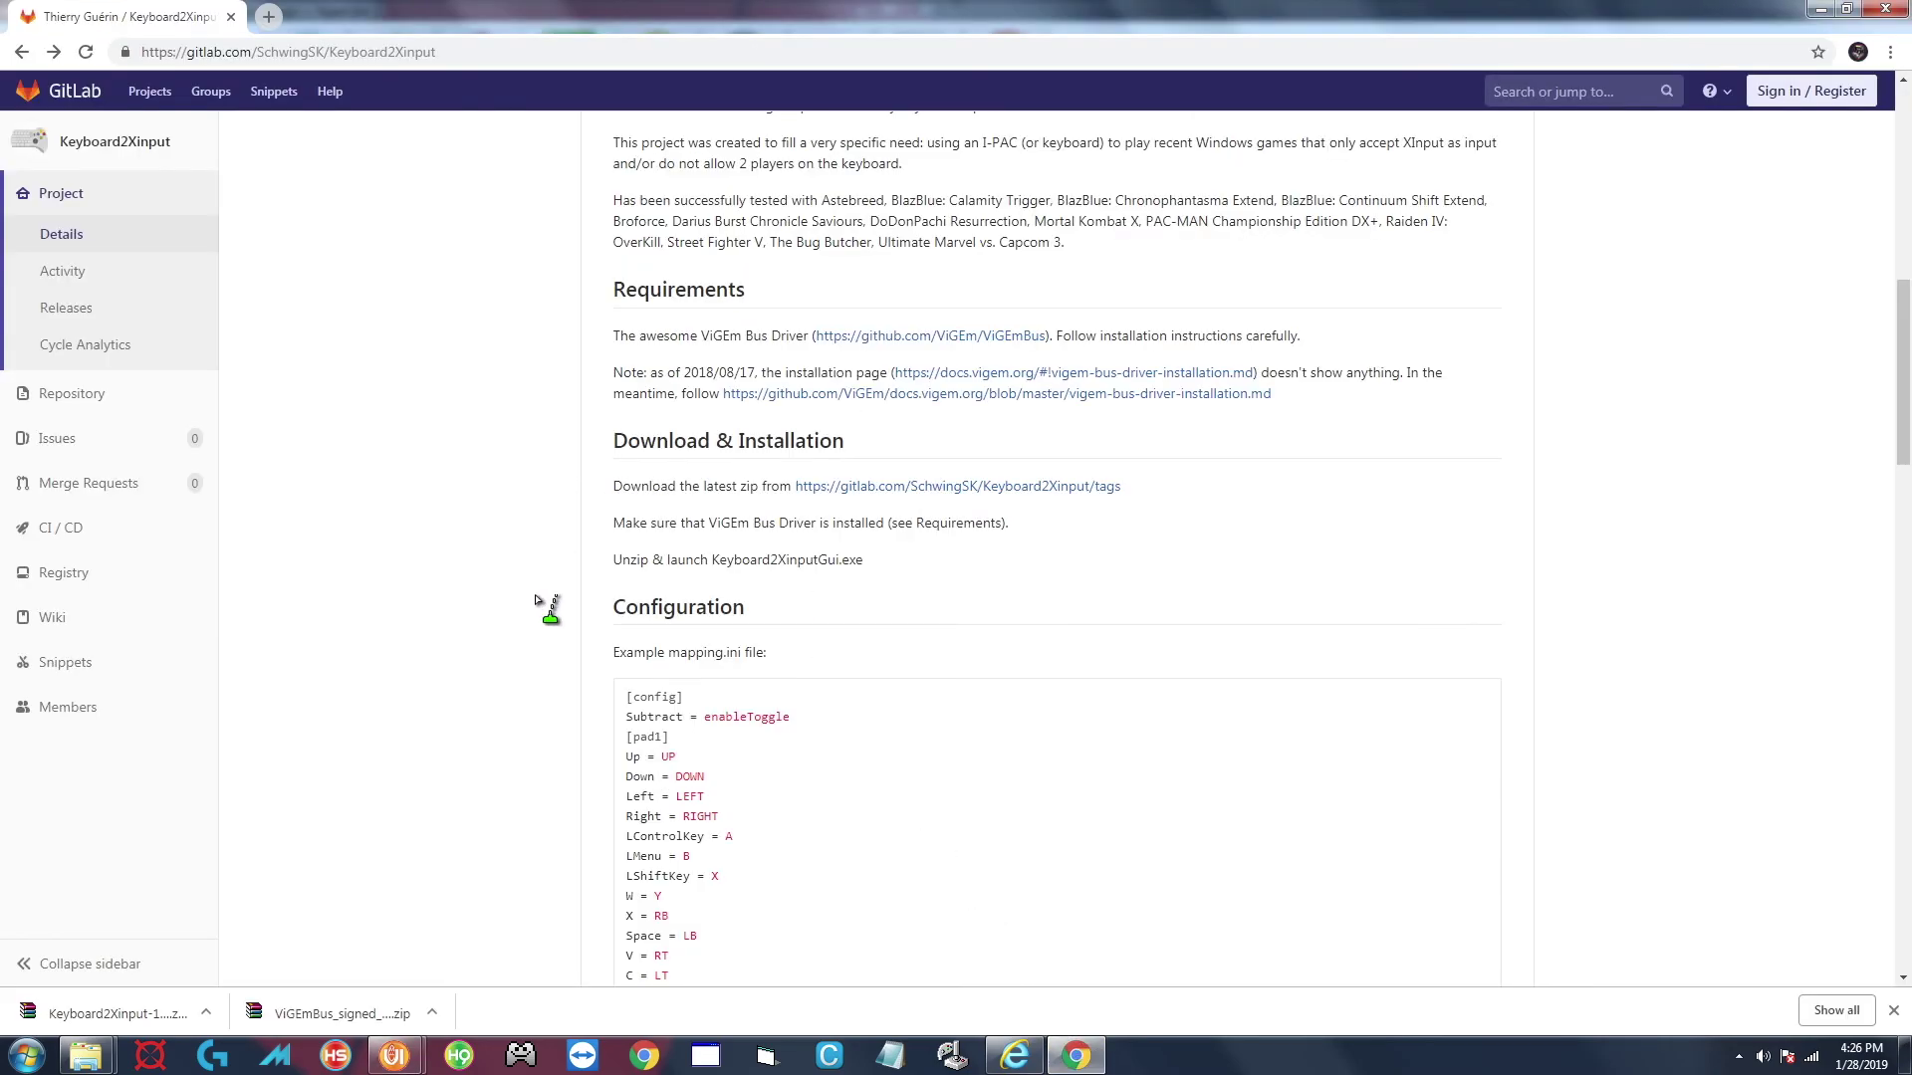
scroll(529, 516, "up", 3)
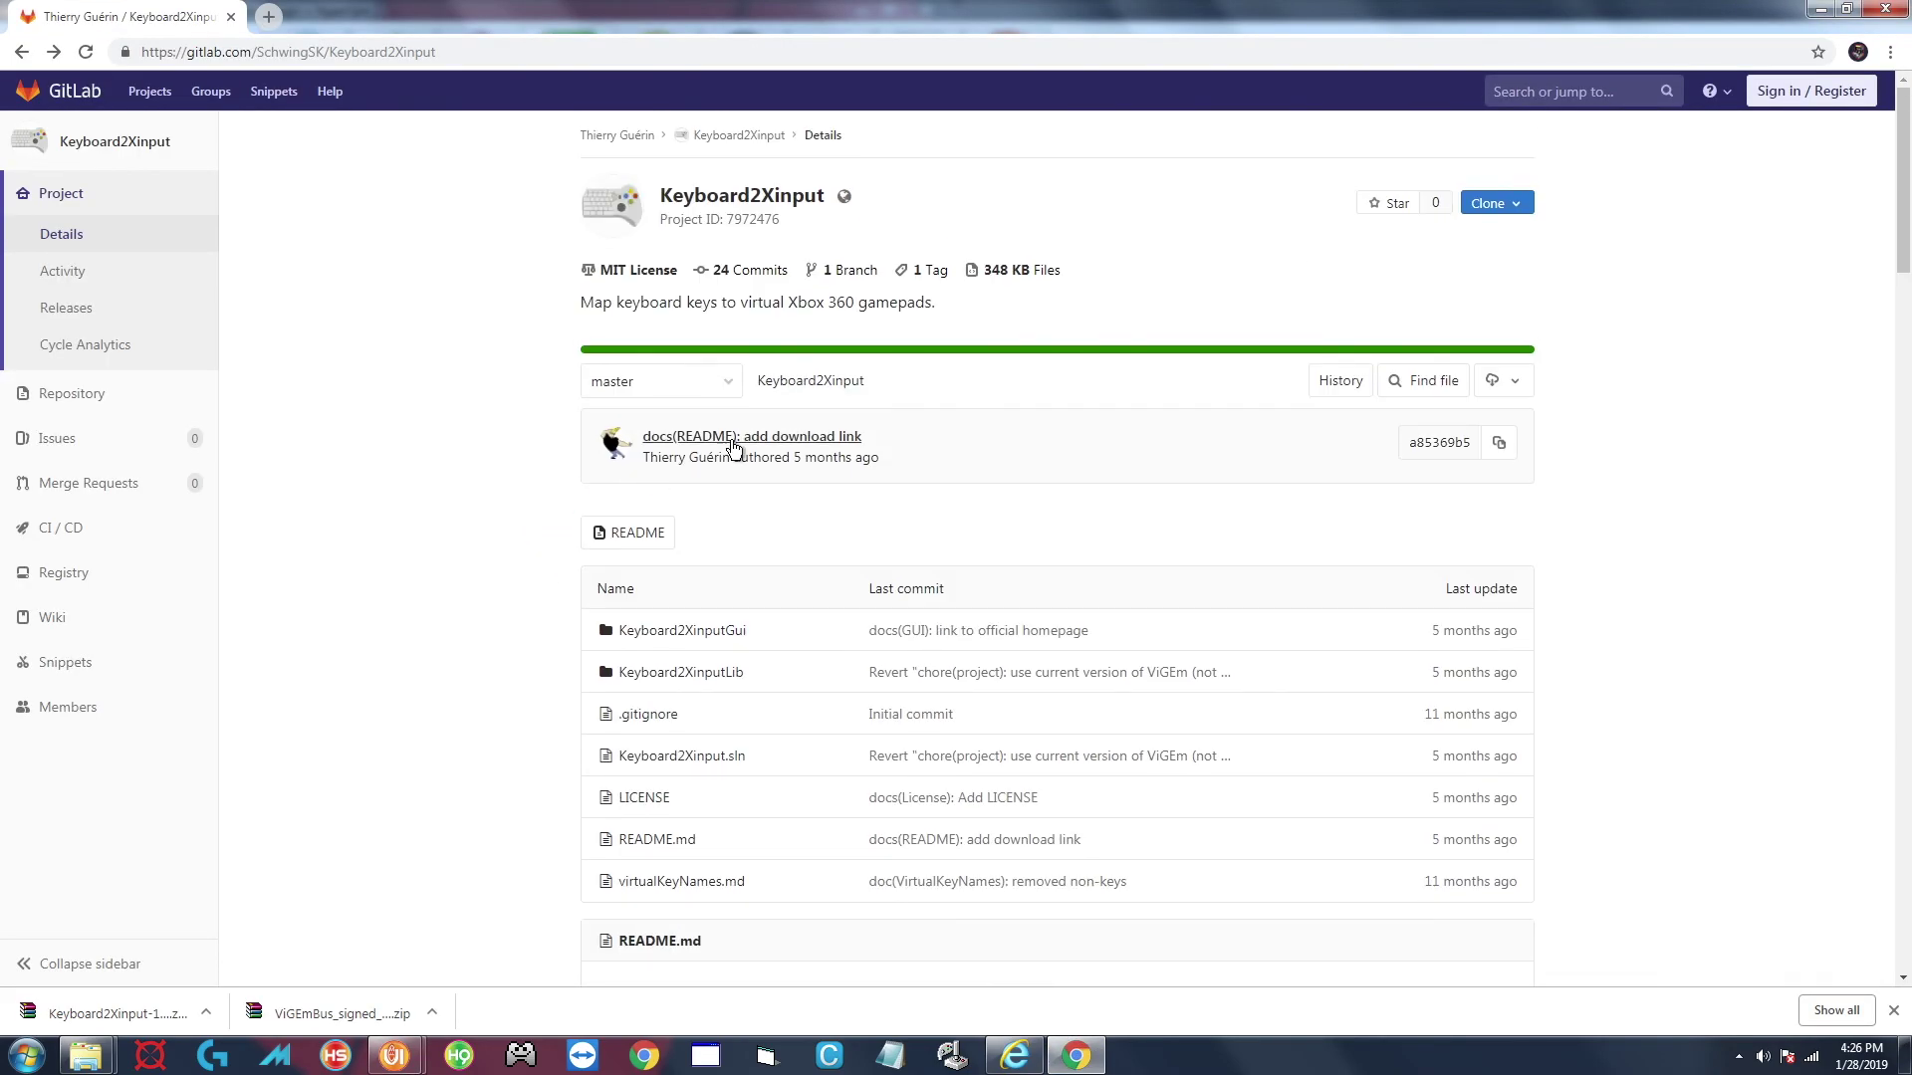
scroll(951, 613, "down", 4)
scroll(954, 609, "up", 4)
left_click(1821, 9)
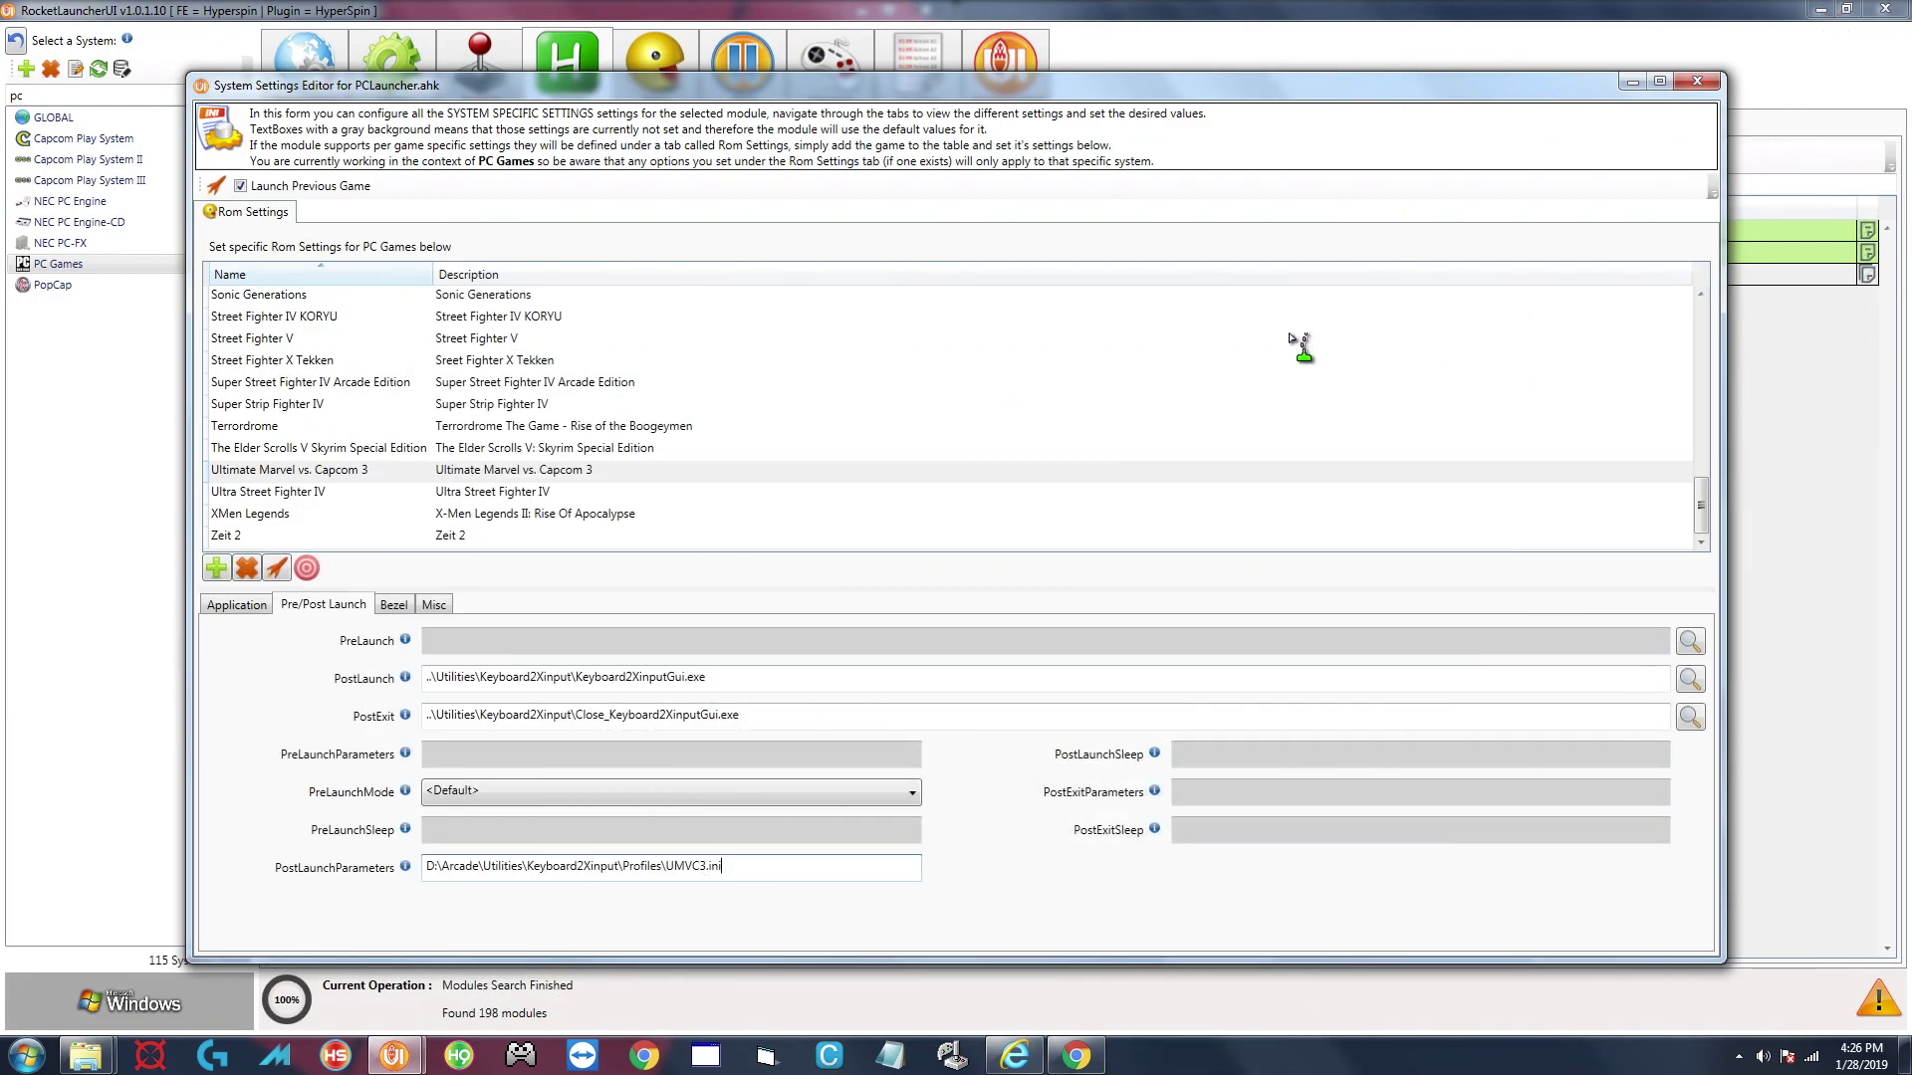